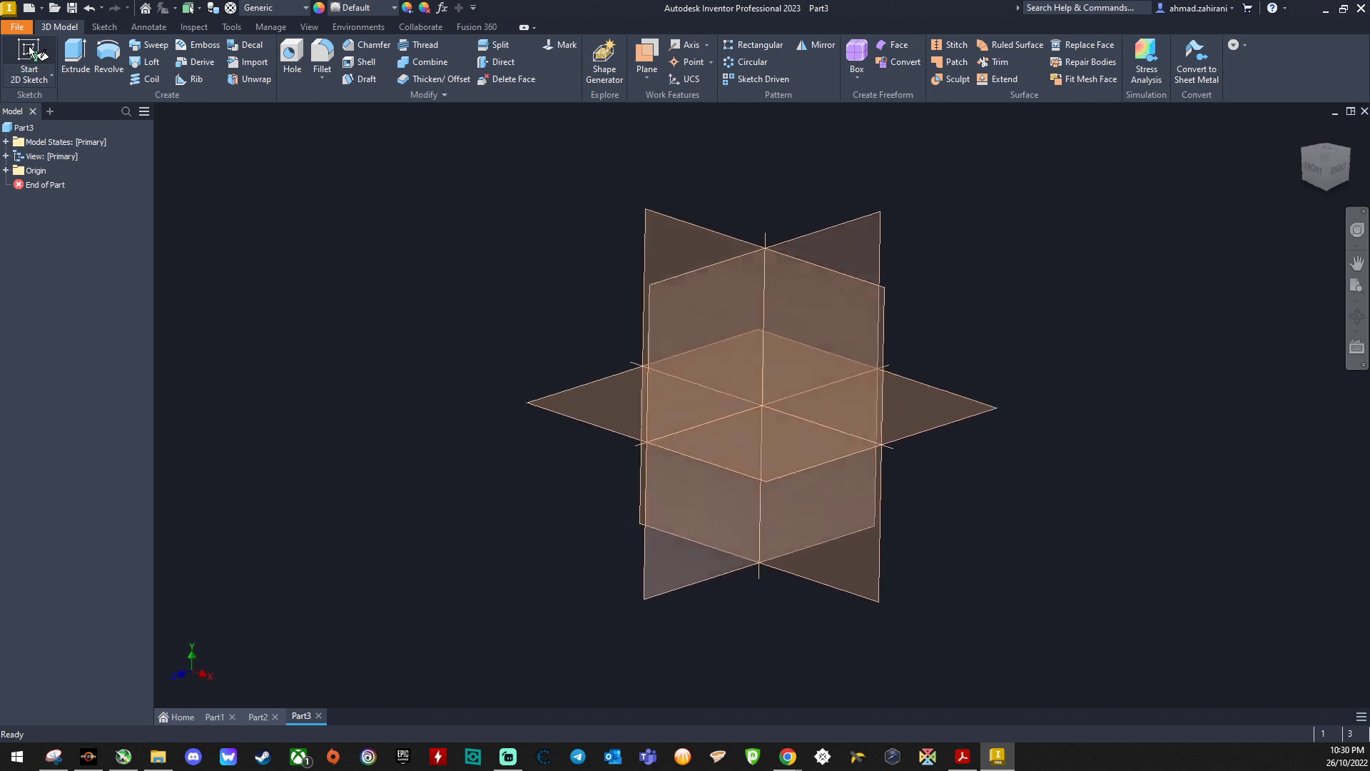
In a new sketch on the XY plane, draw a horizontal construction line about 66.5 mm long passing through the origin.
{"action": "left_click", "coordinate": [33, 83]}
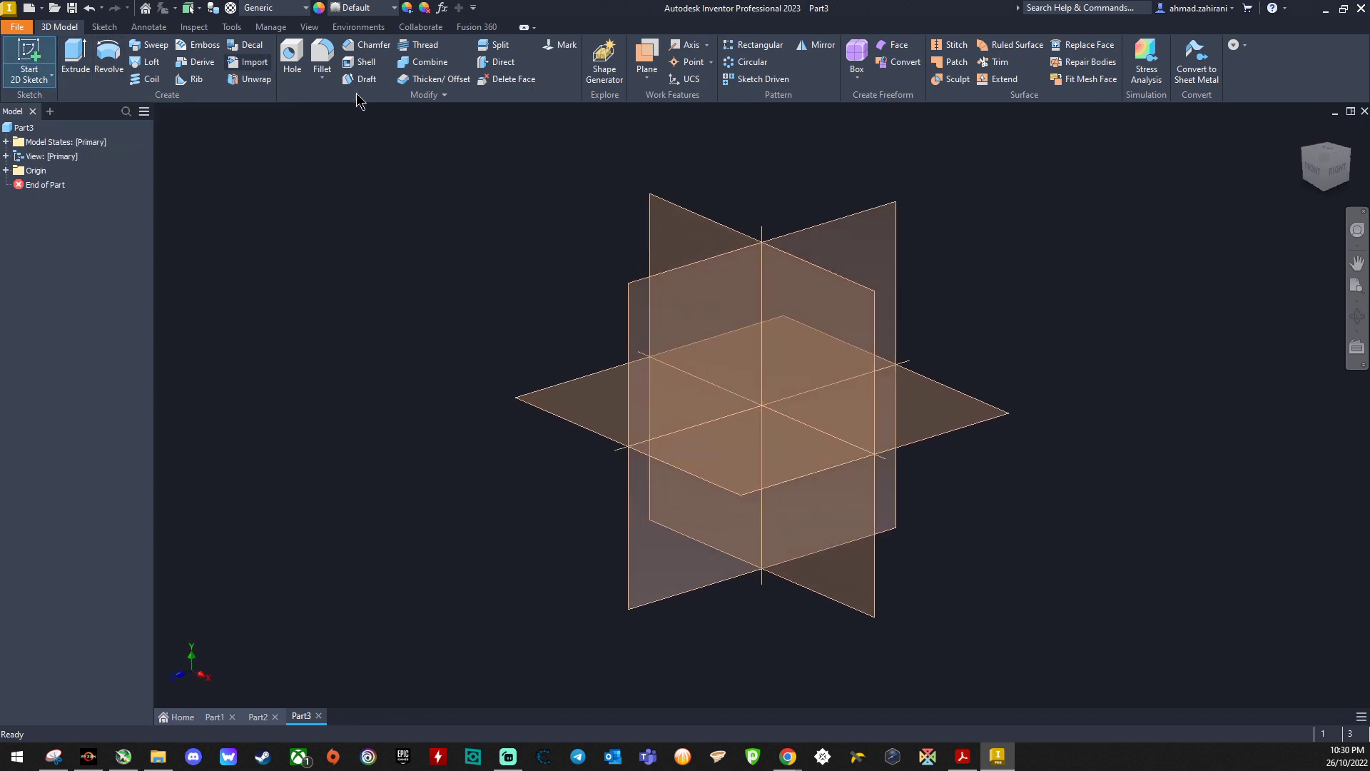
{"action": "left_click", "coordinate": [676, 228]}
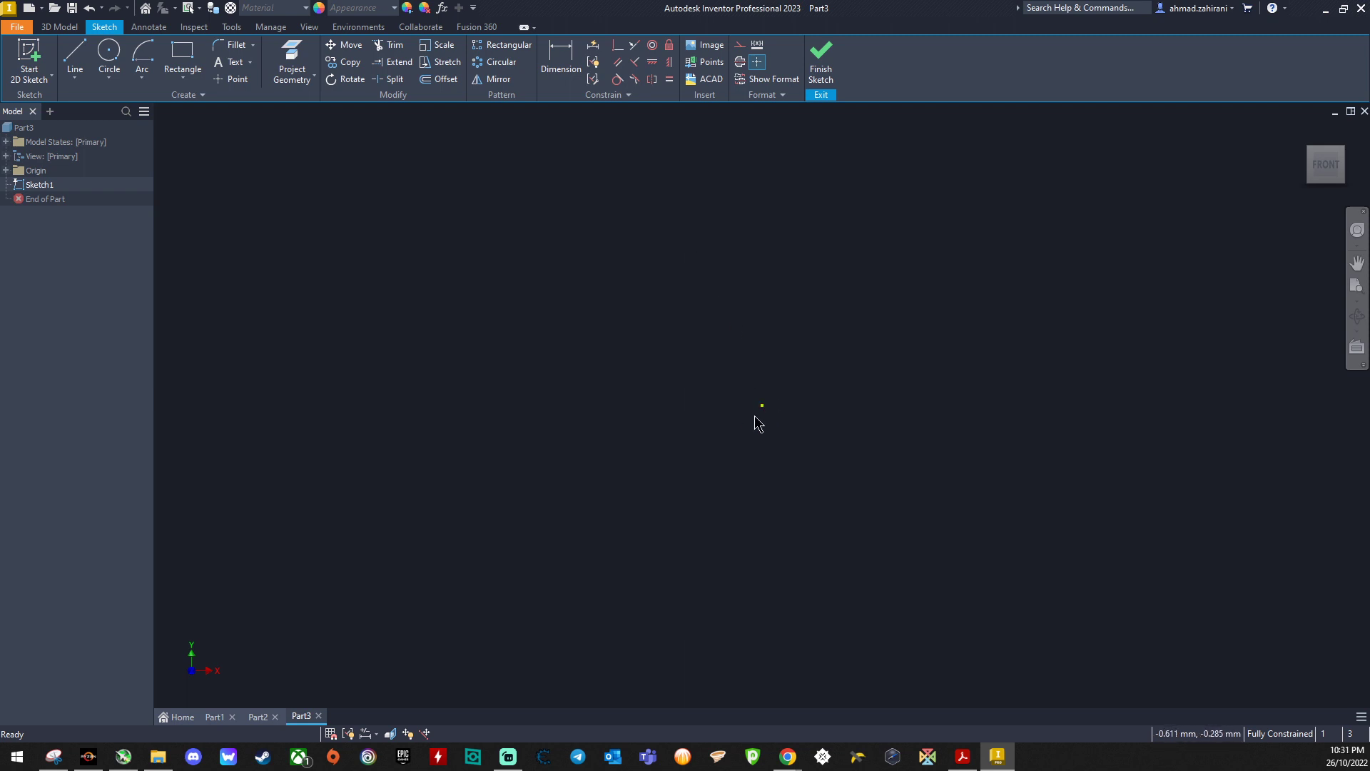
{"action": "left_click", "coordinate": [72, 59]}
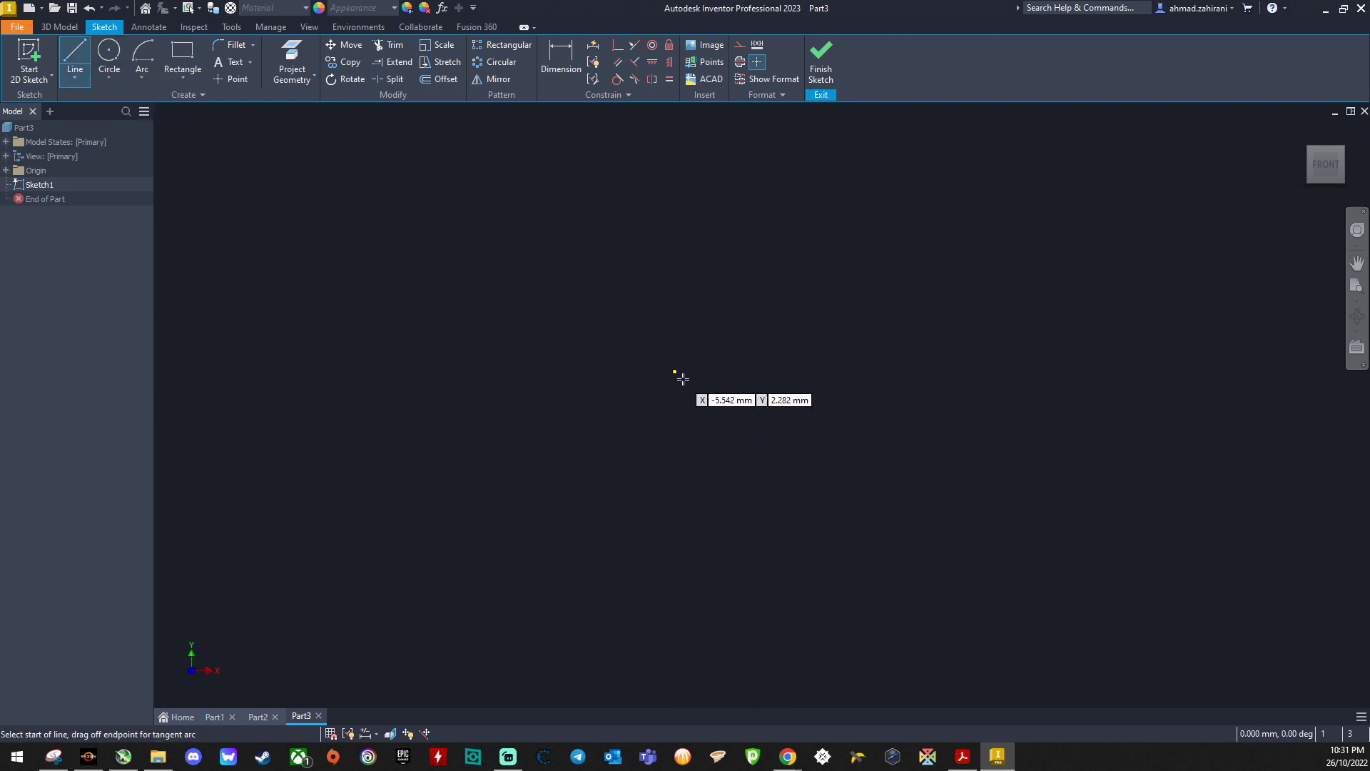
{"action": "left_click", "coordinate": [189, 405]}
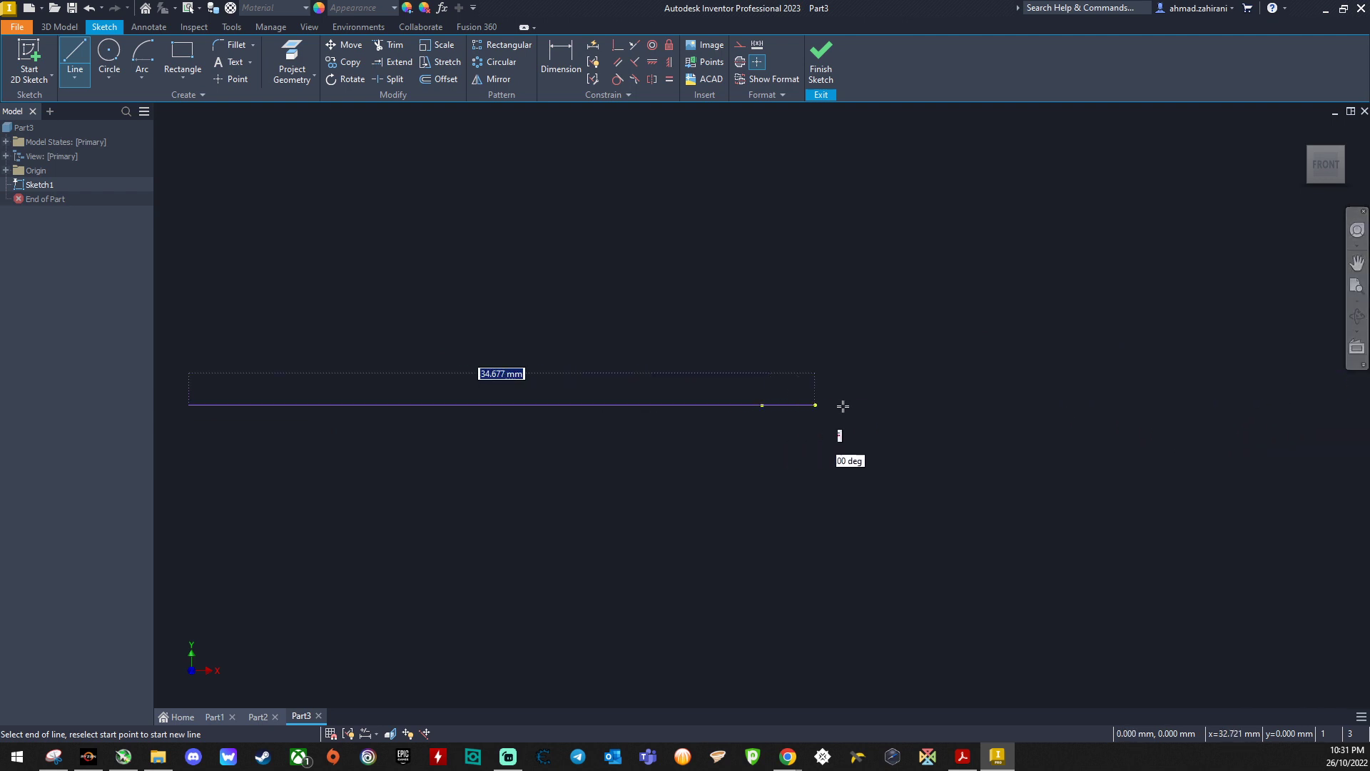
{"action": "left_click", "coordinate": [1354, 405]}
{"action": "right_click", "coordinate": [907, 254]}
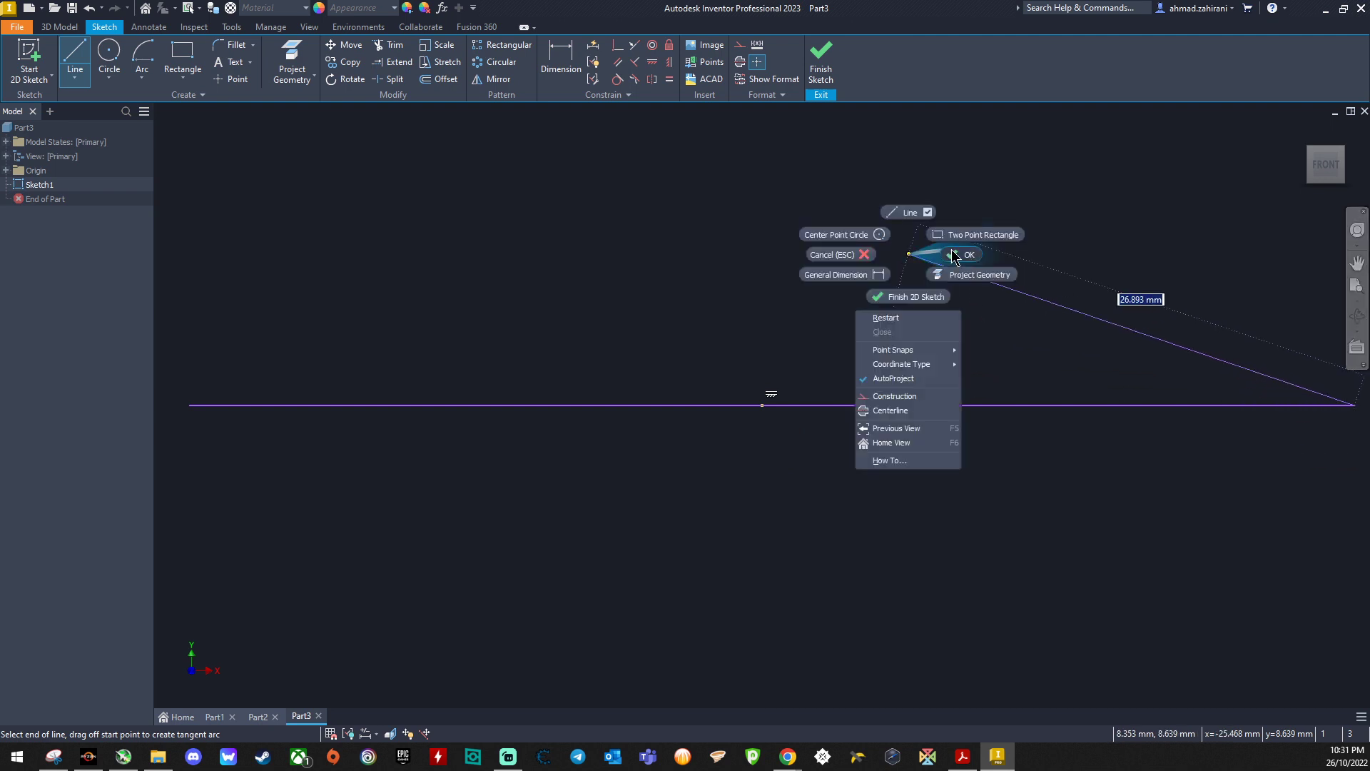
{"action": "left_click", "coordinate": [954, 255]}
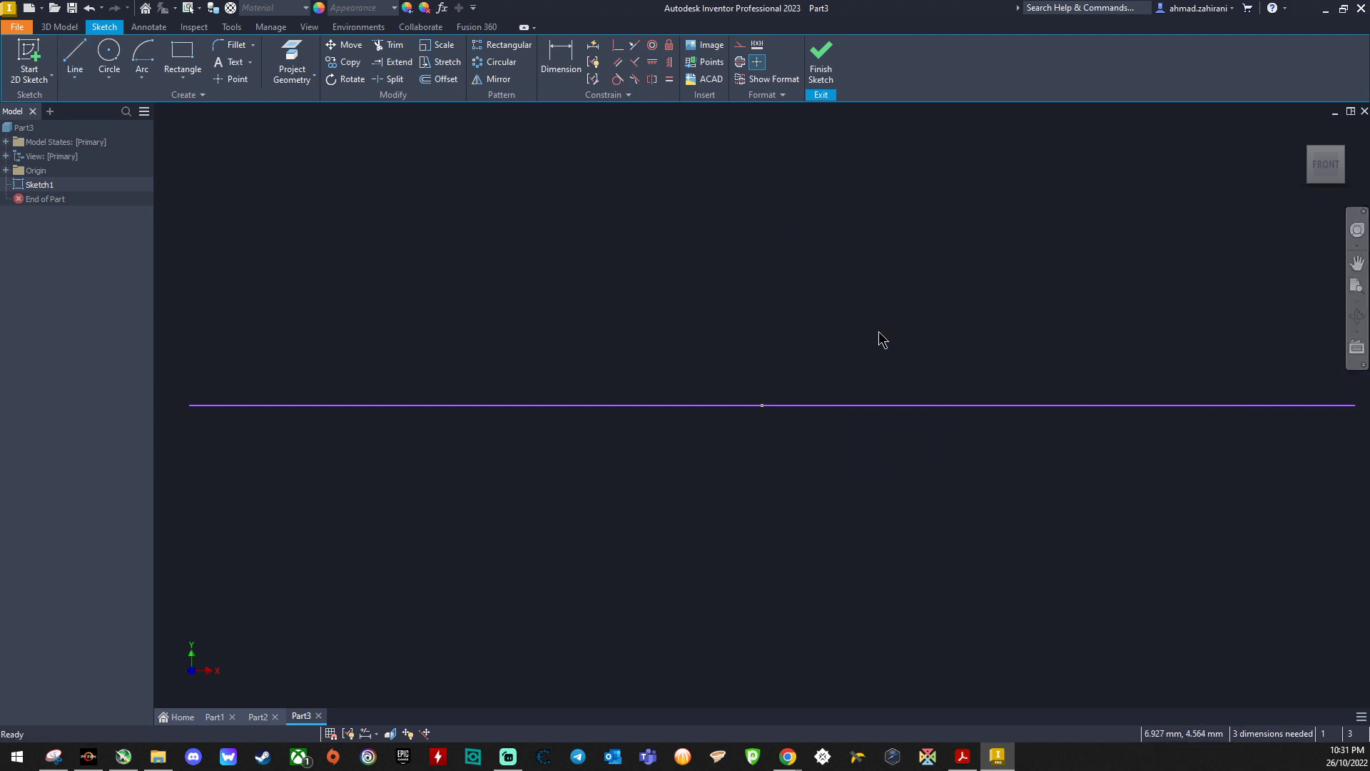
{"action": "right_click", "coordinate": [832, 405]}
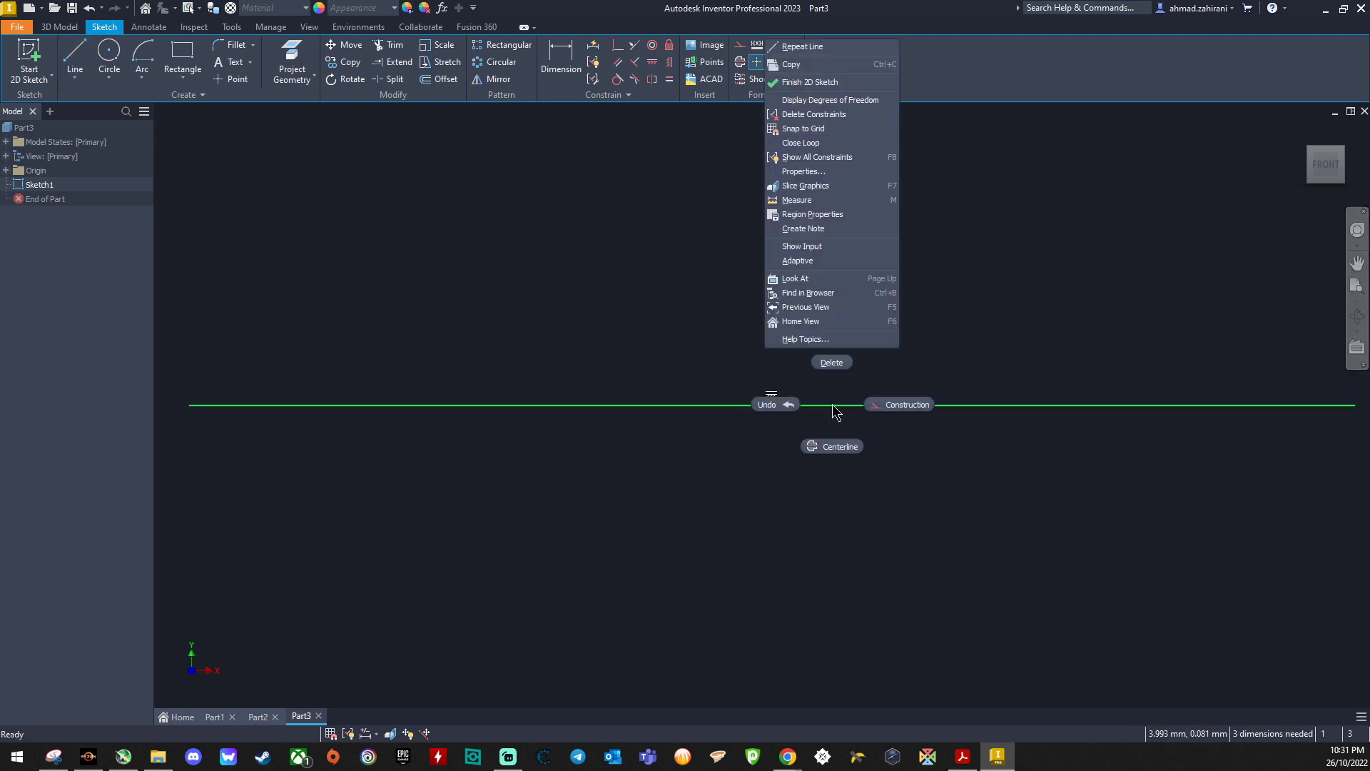
{"action": "left_click", "coordinate": [913, 408]}
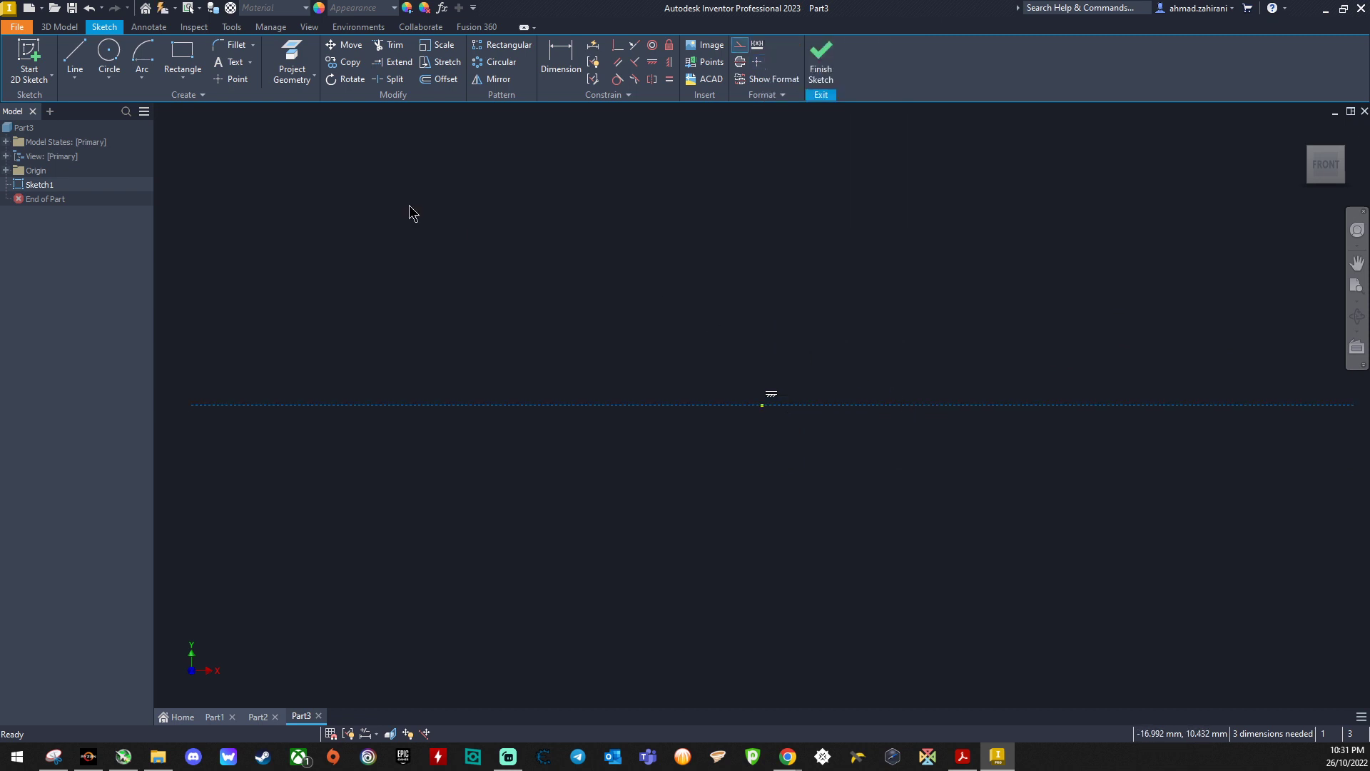
Draw a 13 mm diameter circle centred on the origin.
{"action": "left_click", "coordinate": [117, 62]}
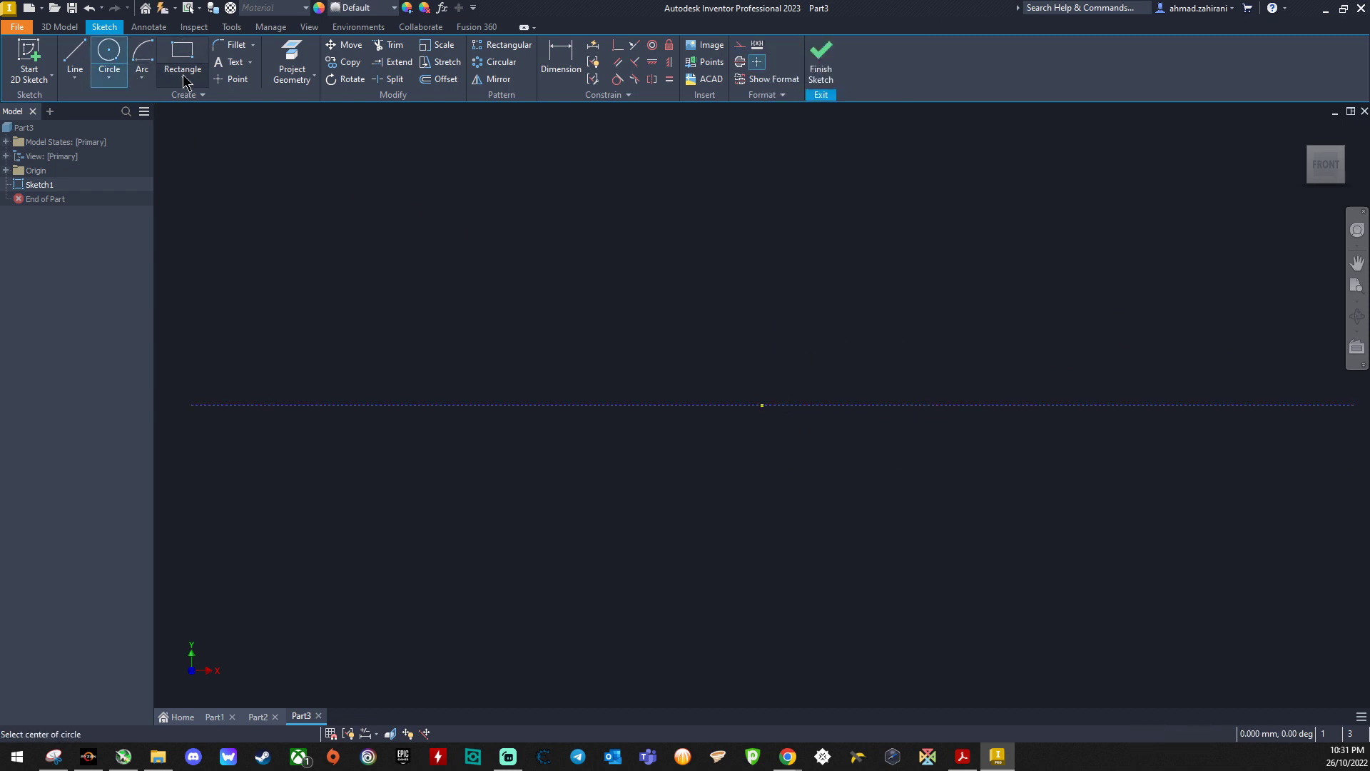
{"action": "left_click", "coordinate": [762, 406]}
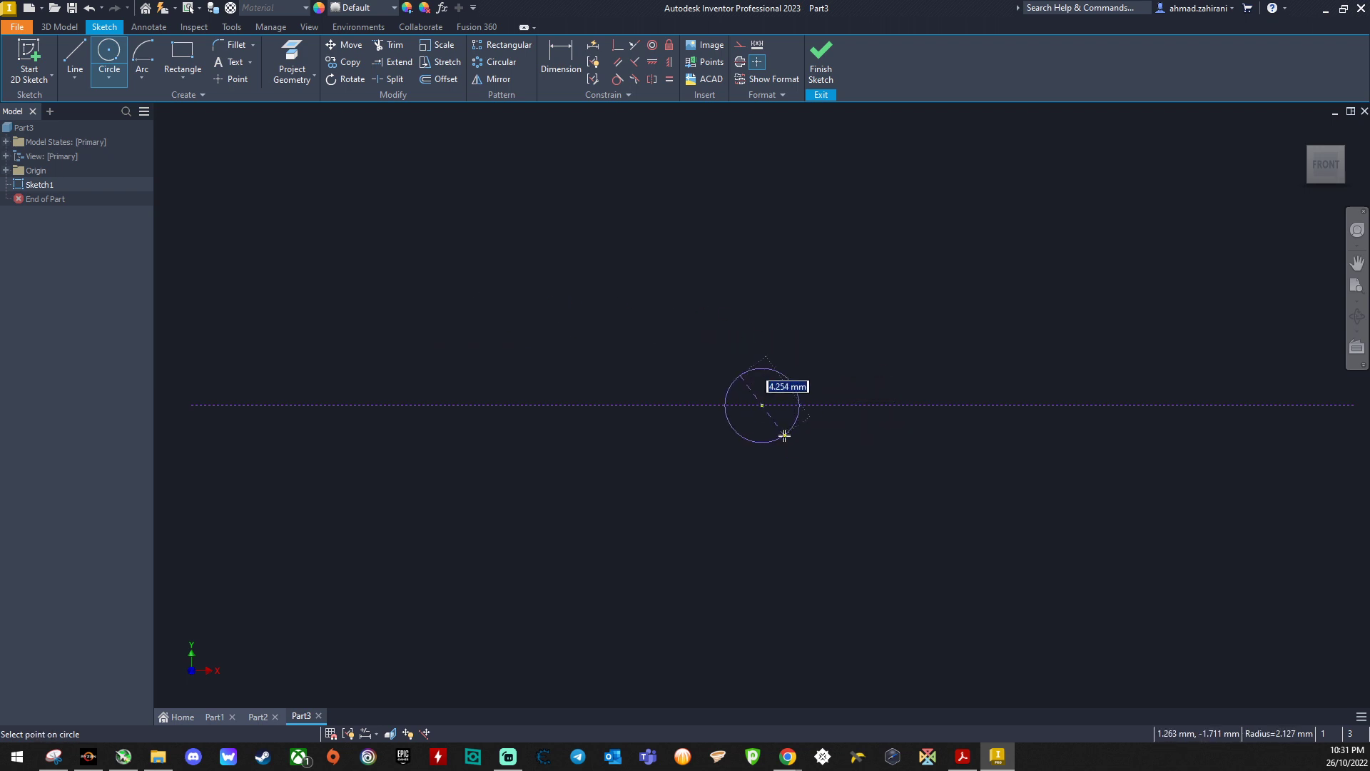
{"action": "type", "text": "13"}
{"action": "key", "text": "Return"}
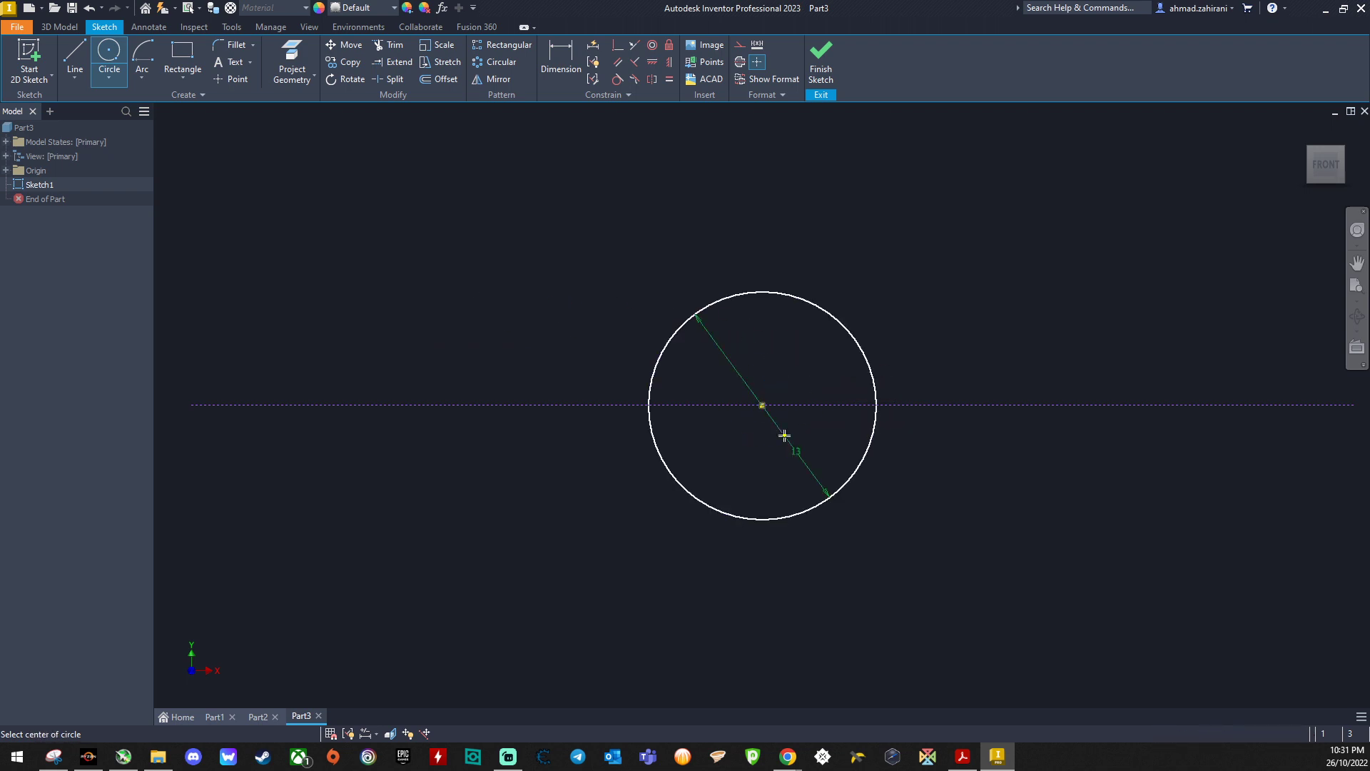
Draw a second concentric circle around the origin with its diameter entered as 19*2 (38 mm).
{"action": "left_click", "coordinate": [763, 406]}
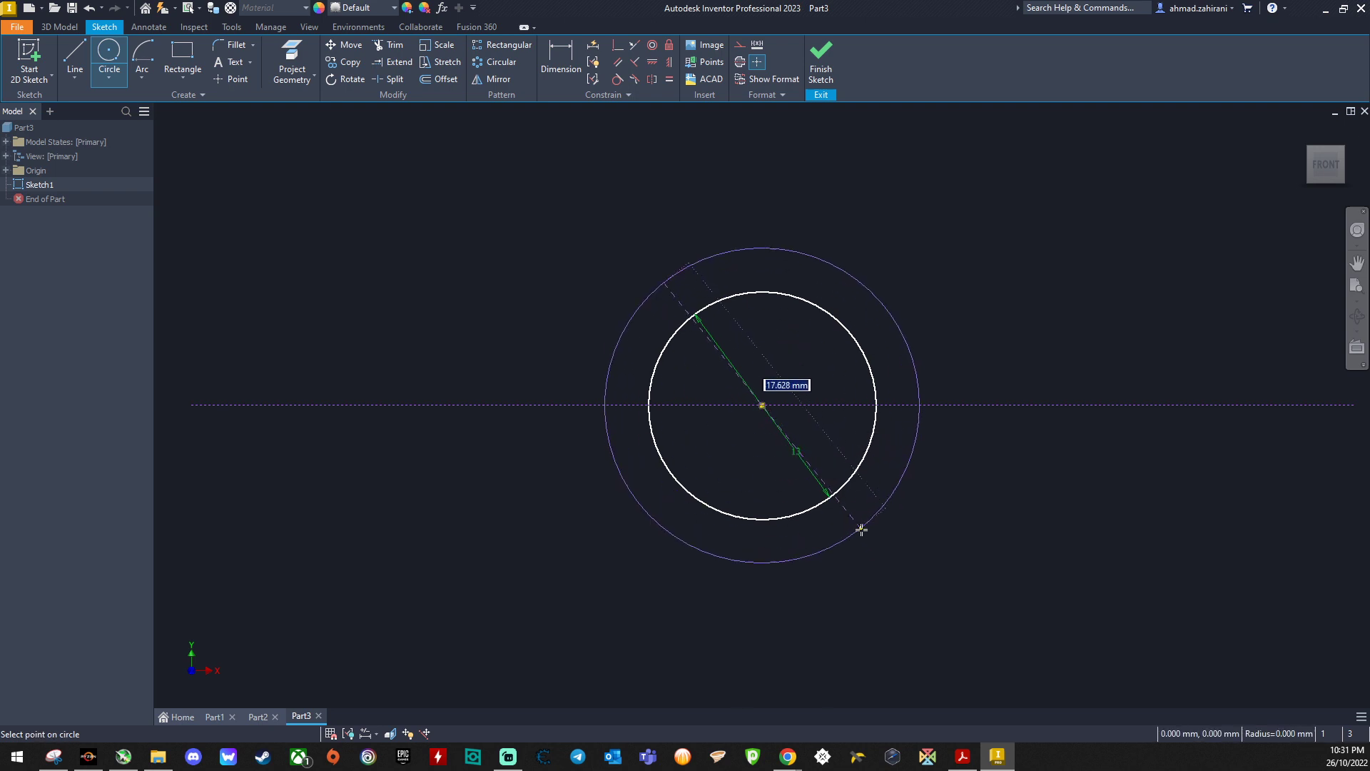
{"action": "type", "text": "1"}
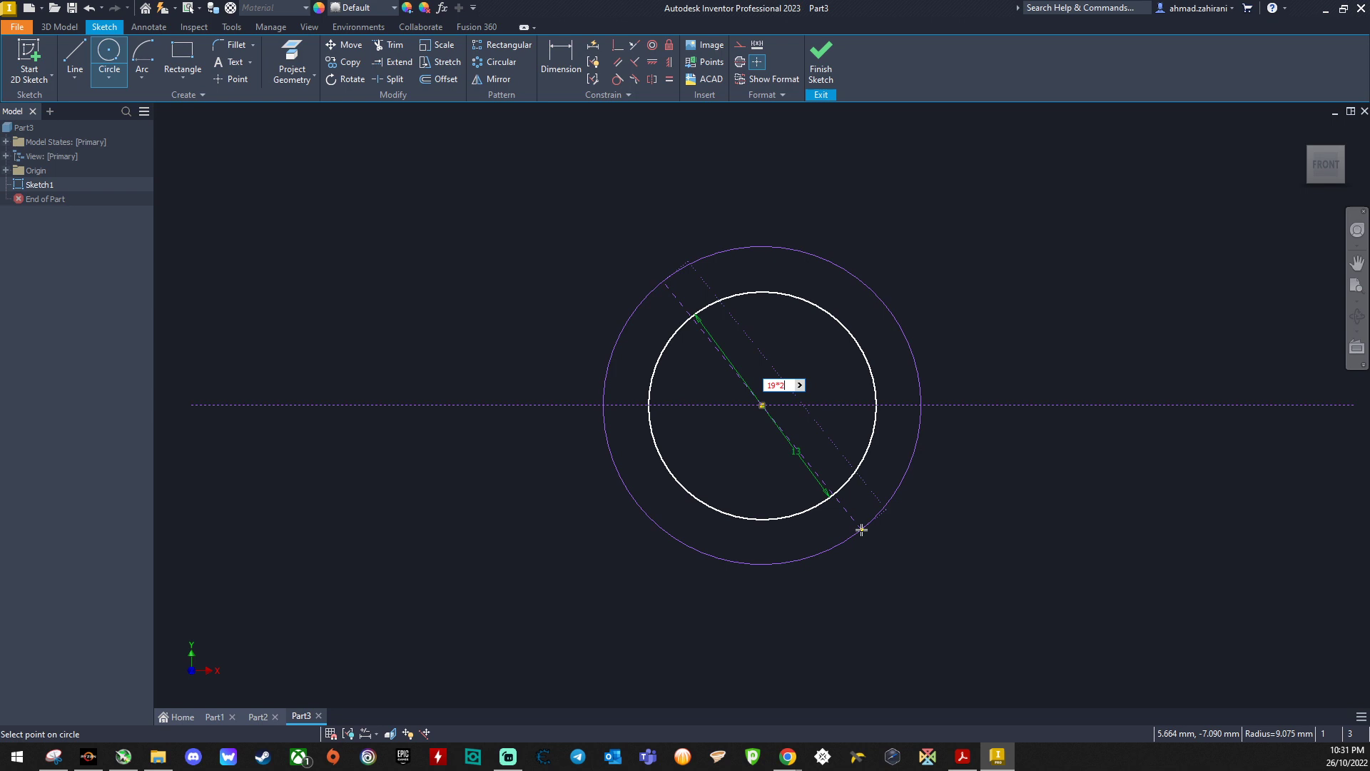
{"action": "type", "text": "9*2"}
{"action": "key", "text": "Return"}
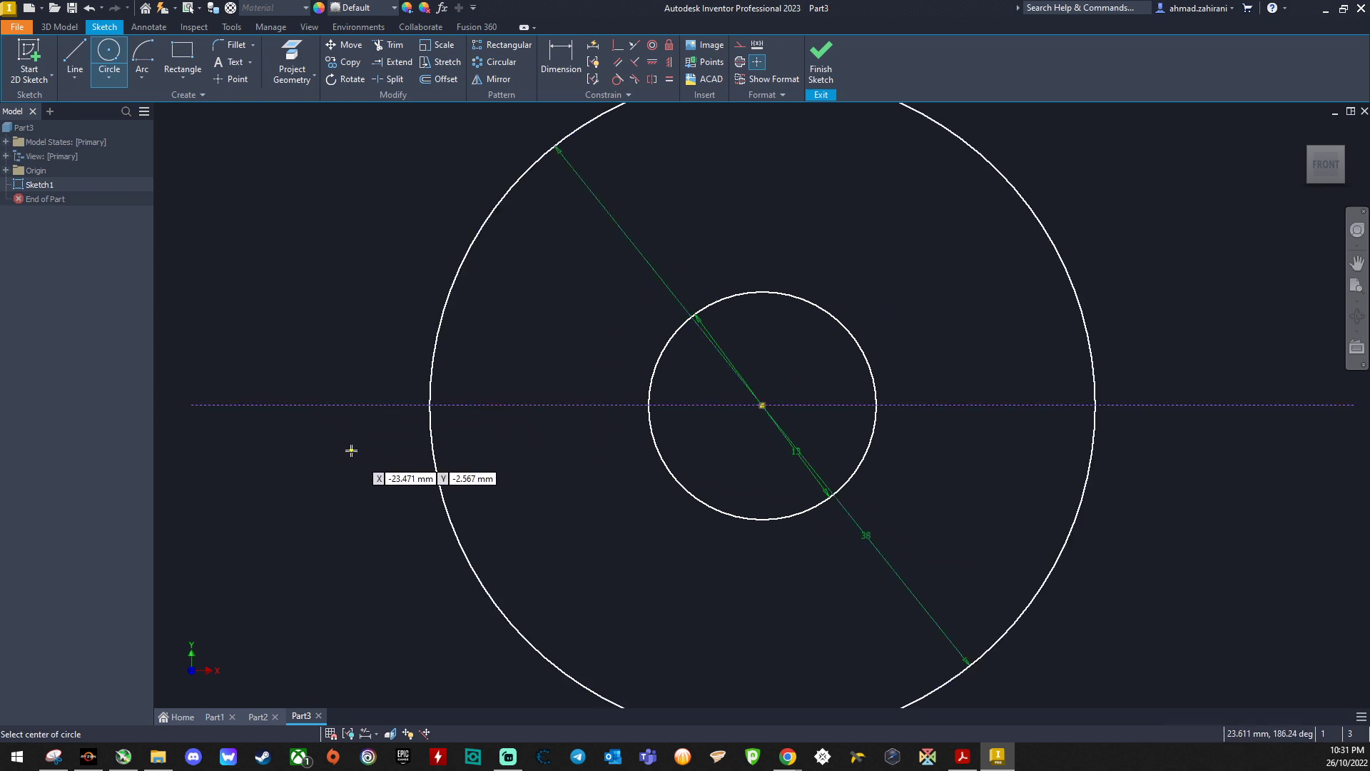
{"action": "scroll", "coordinate": [351, 450], "scroll_direction": "down", "scroll_amount": 5}
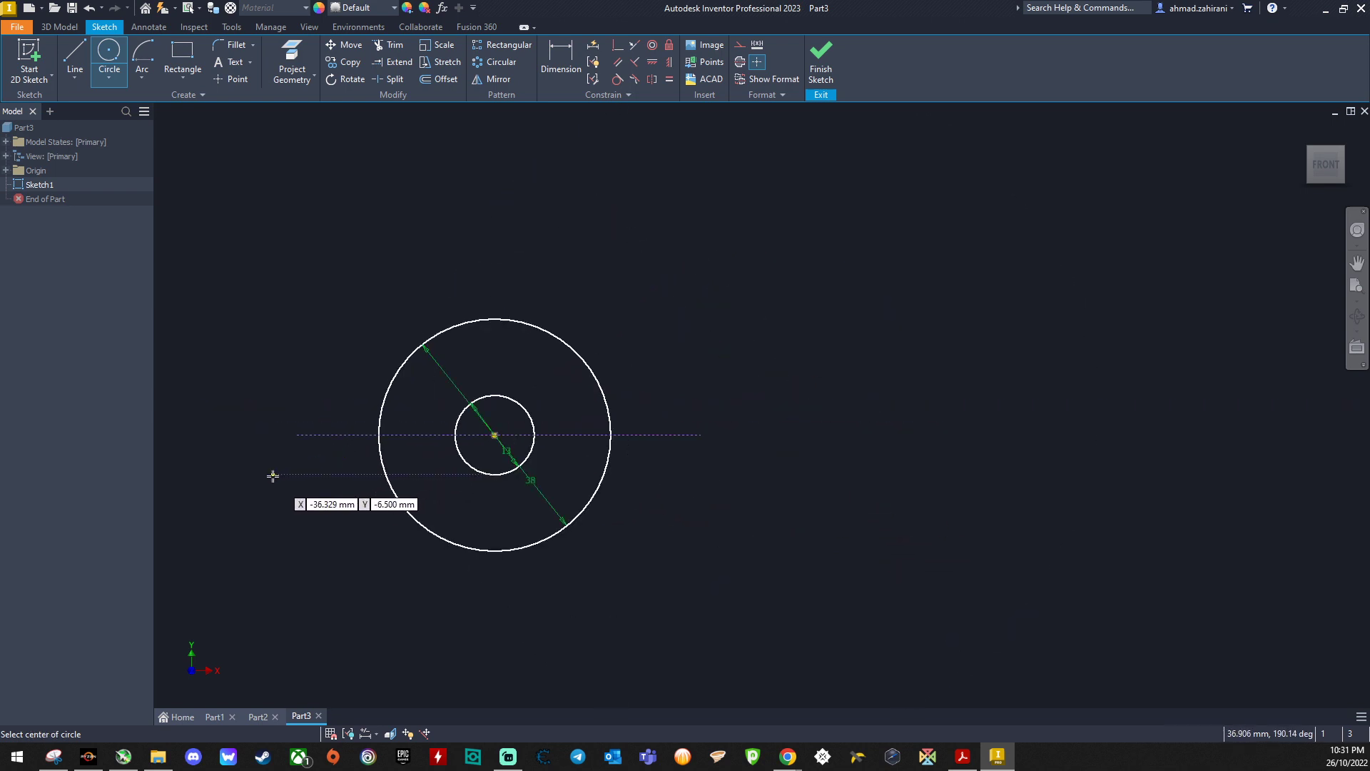
{"action": "scroll", "coordinate": [272, 476], "scroll_direction": "down", "scroll_amount": 3}
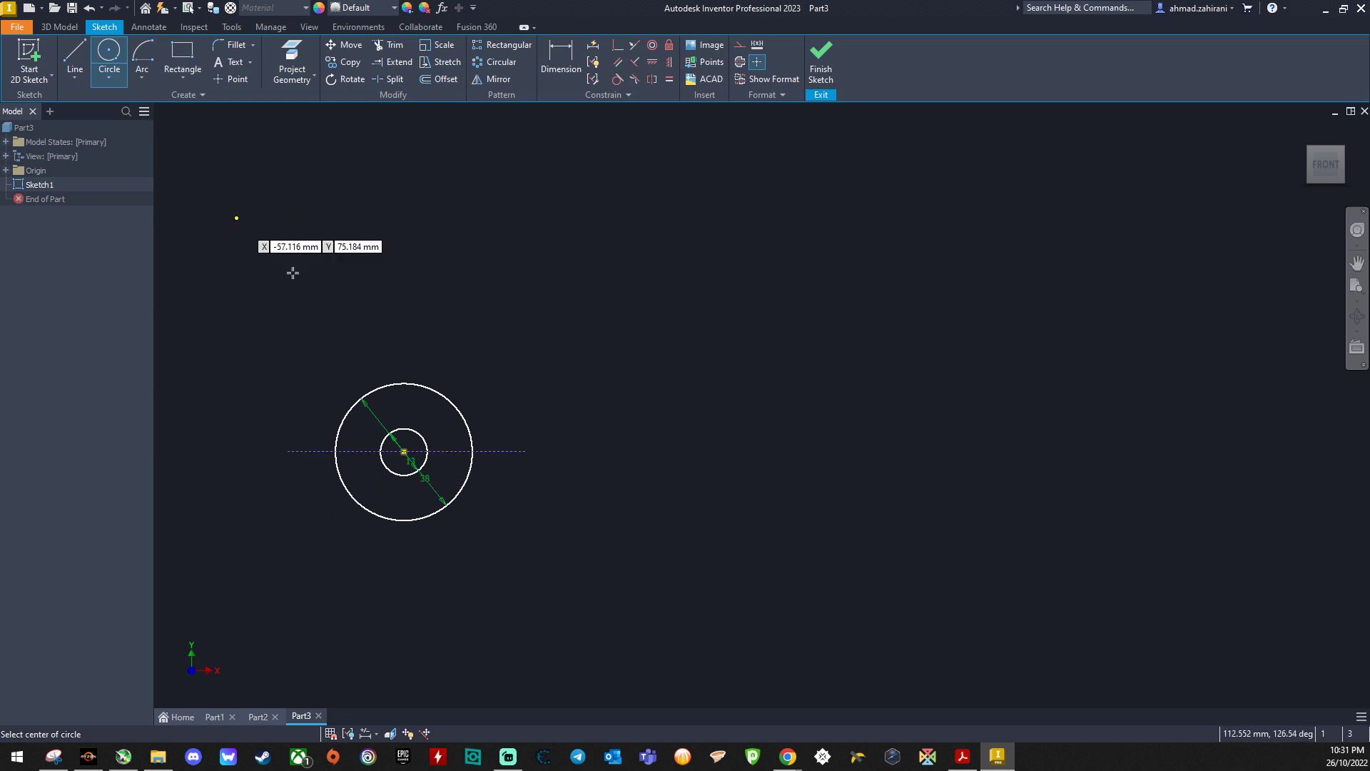
{"action": "key", "text": "Escape"}
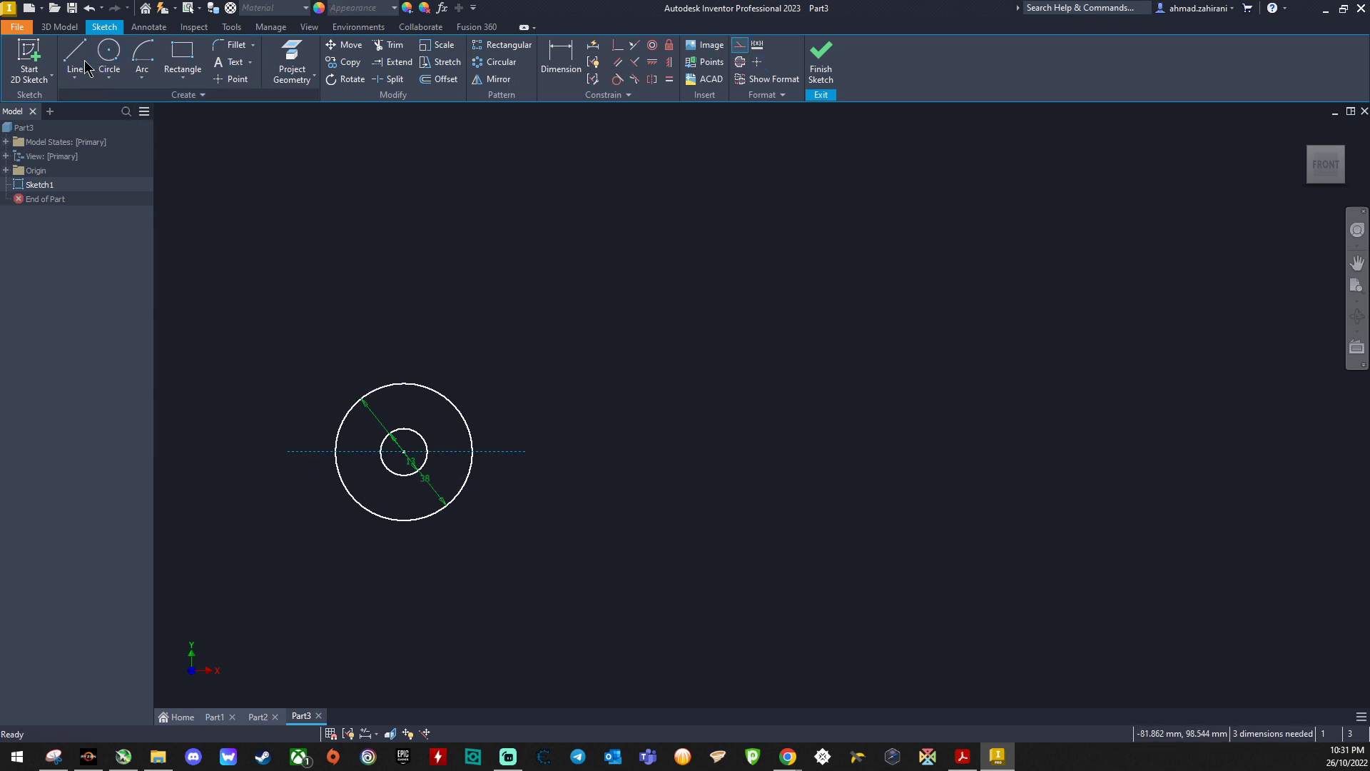
Dimension the horizontal construction line's length and set it to 250 mm.
{"action": "left_click", "coordinate": [561, 53]}
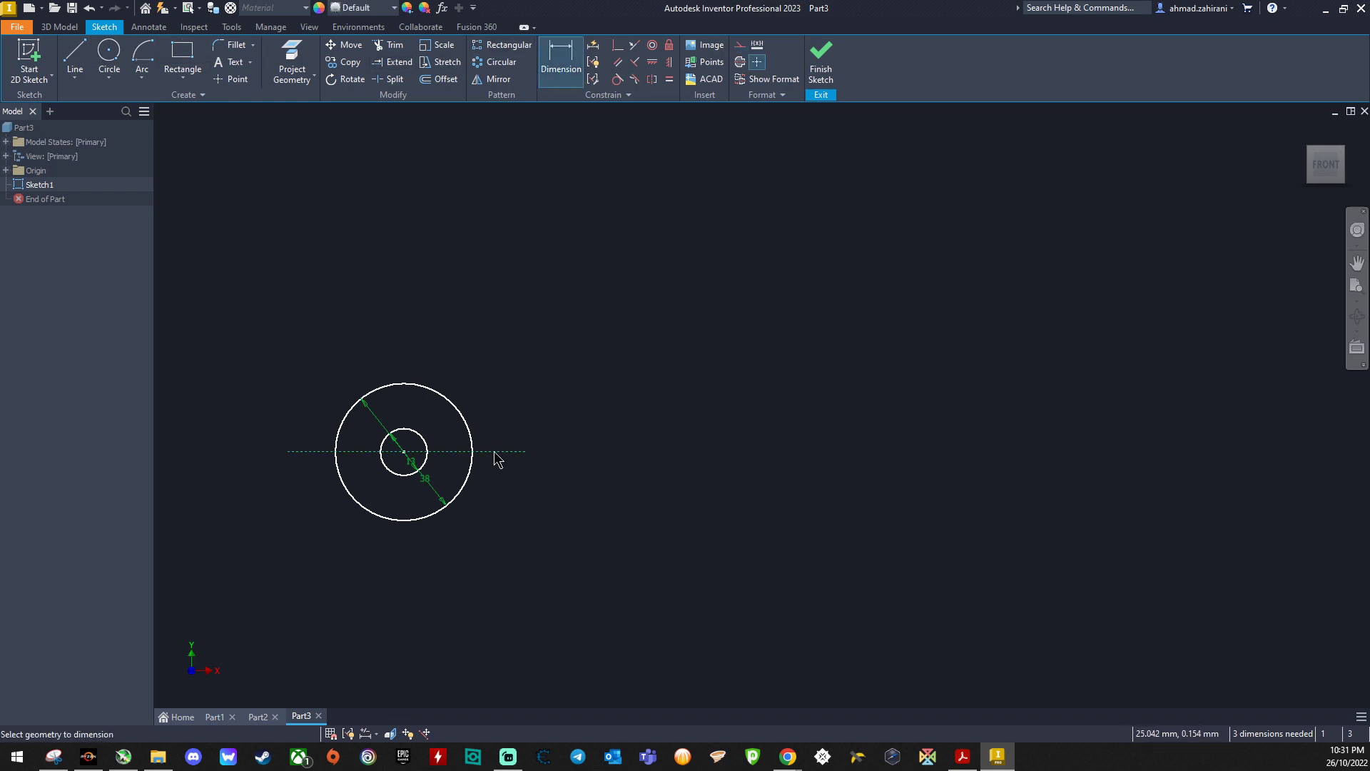
{"action": "left_click", "coordinate": [495, 451]}
{"action": "left_click", "coordinate": [403, 257]}
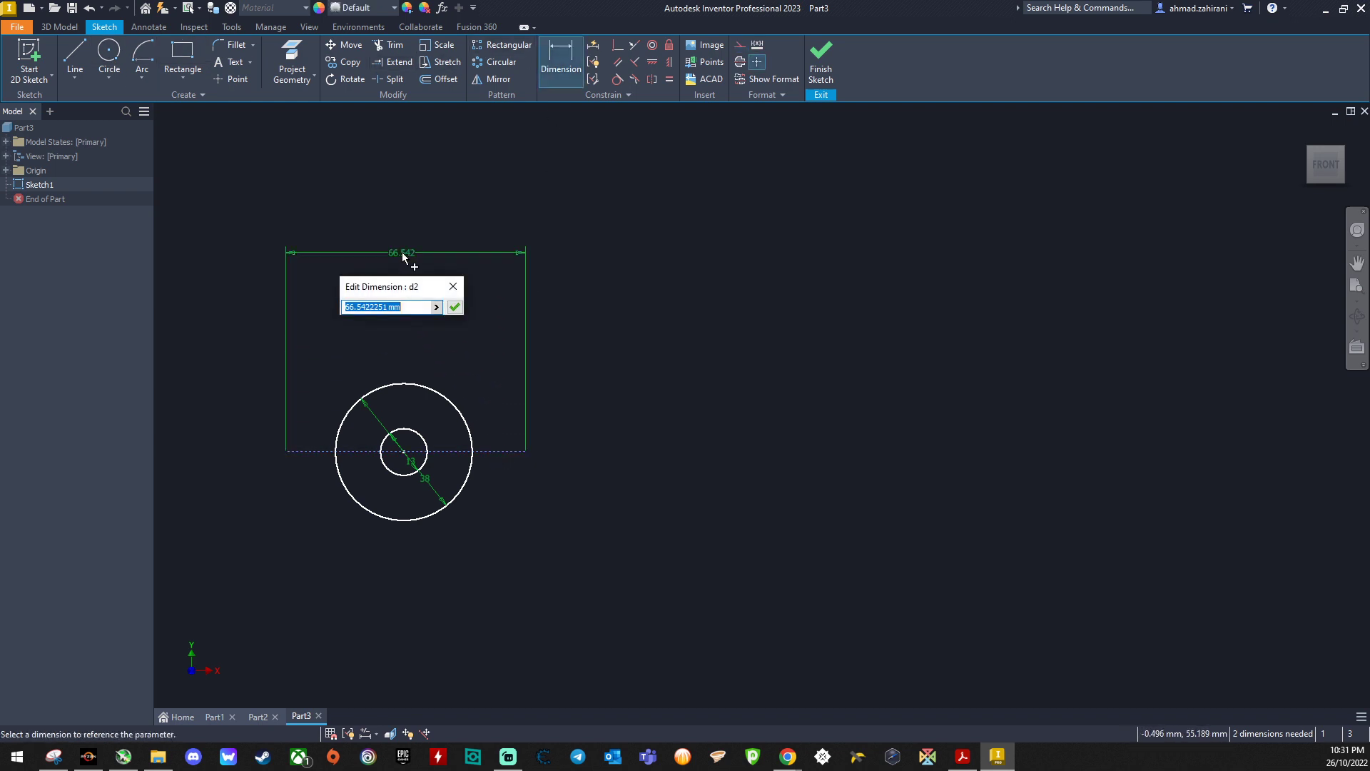
{"action": "type", "text": "250"}
{"action": "key", "text": "Return"}
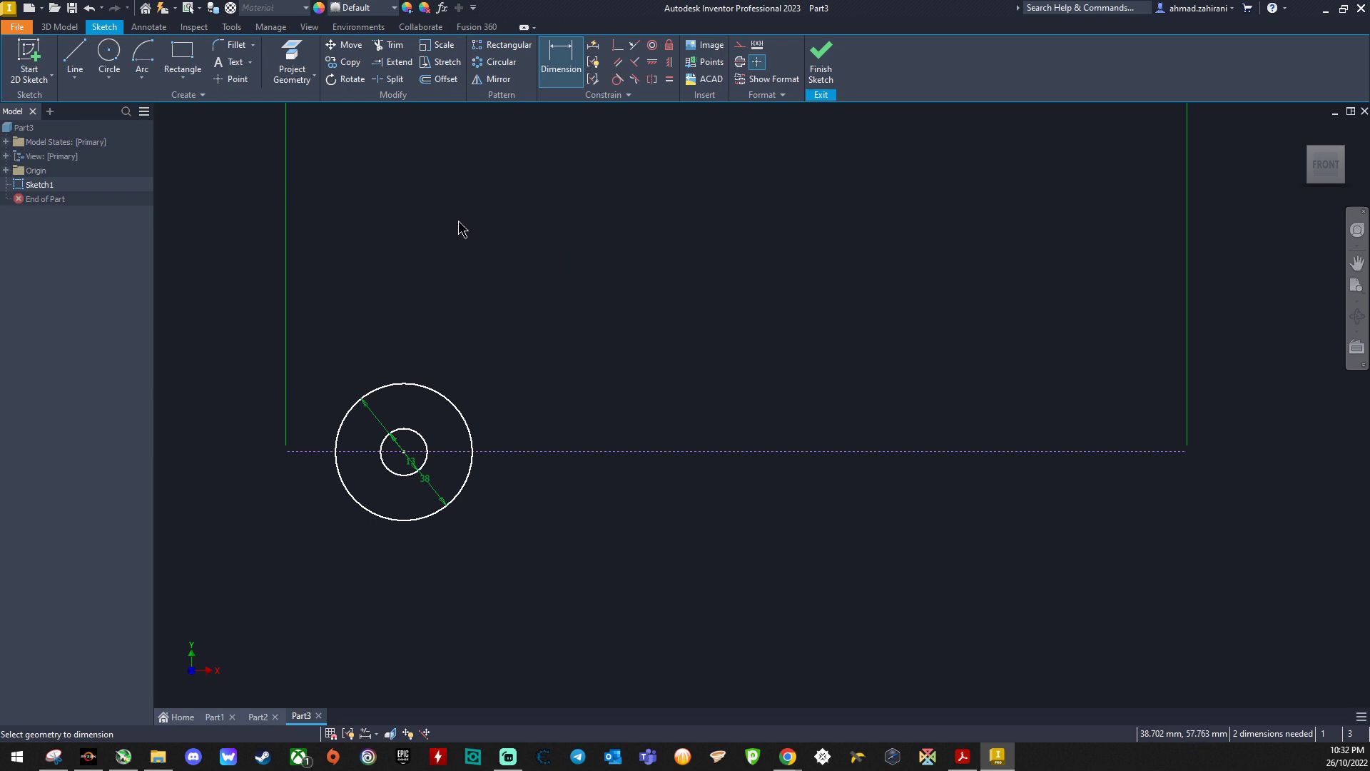
Draw a line about 126.5 mm long from the circles' centre, angled 30° above the horizontal construction line.
{"action": "left_click", "coordinate": [85, 57]}
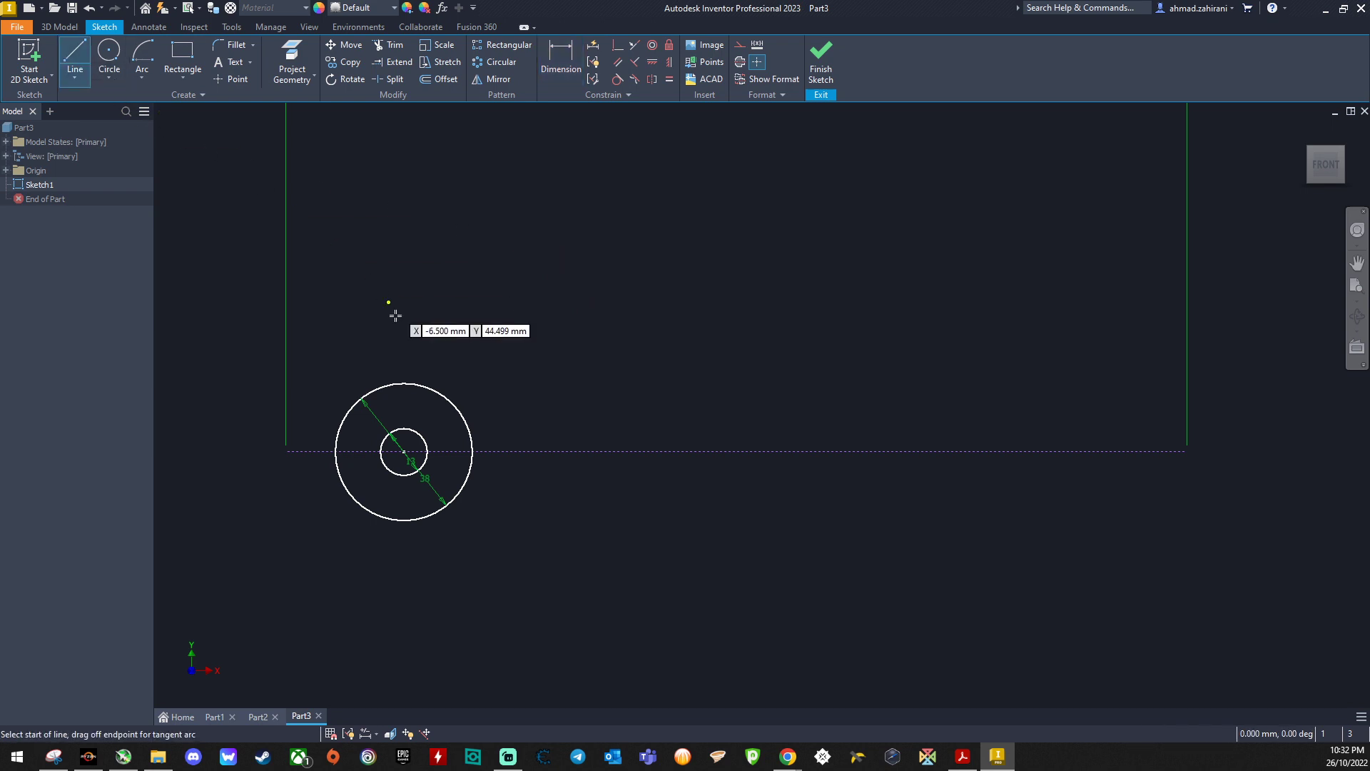
{"action": "left_click", "coordinate": [404, 451]}
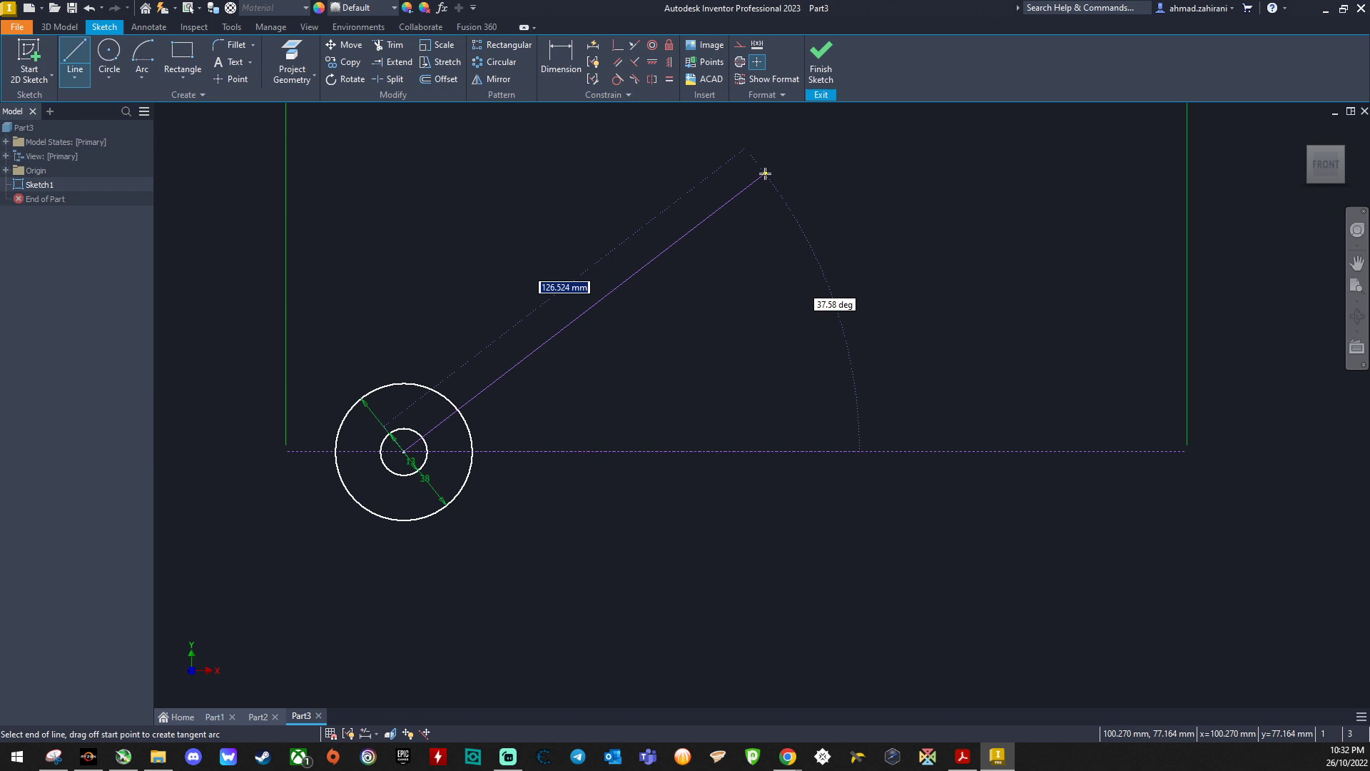
{"action": "key", "text": "Tab"}
{"action": "type", "text": "30"}
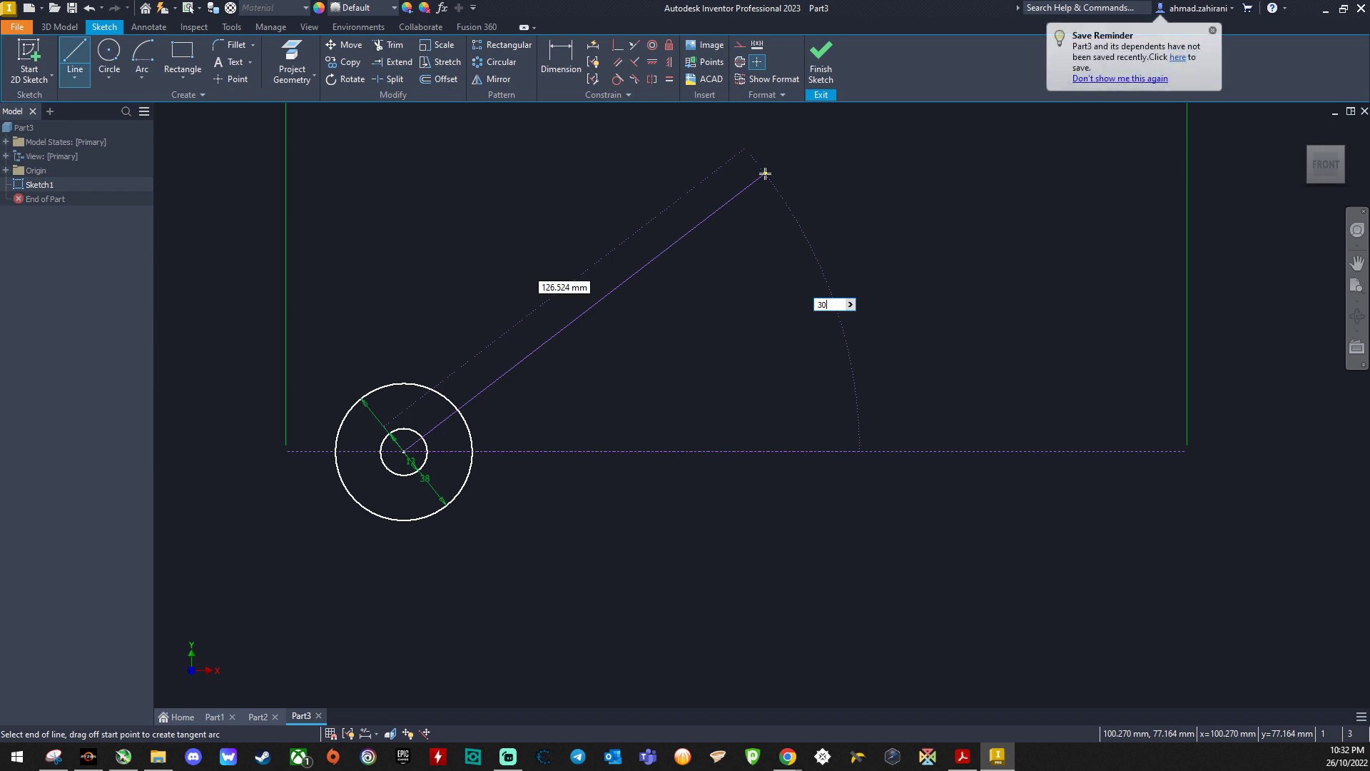
{"action": "key", "text": "Tab"}
{"action": "key", "text": "Return"}
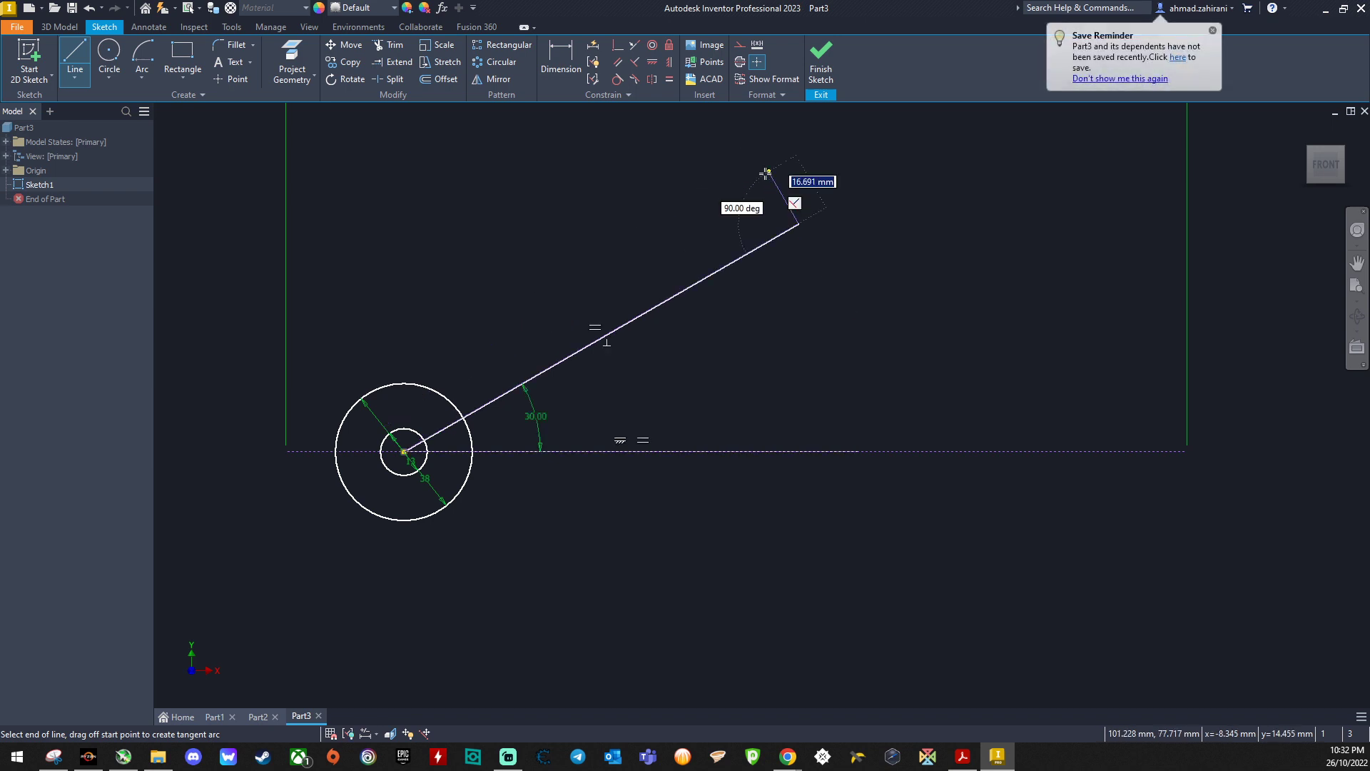
{"action": "left_click", "coordinate": [1213, 31]}
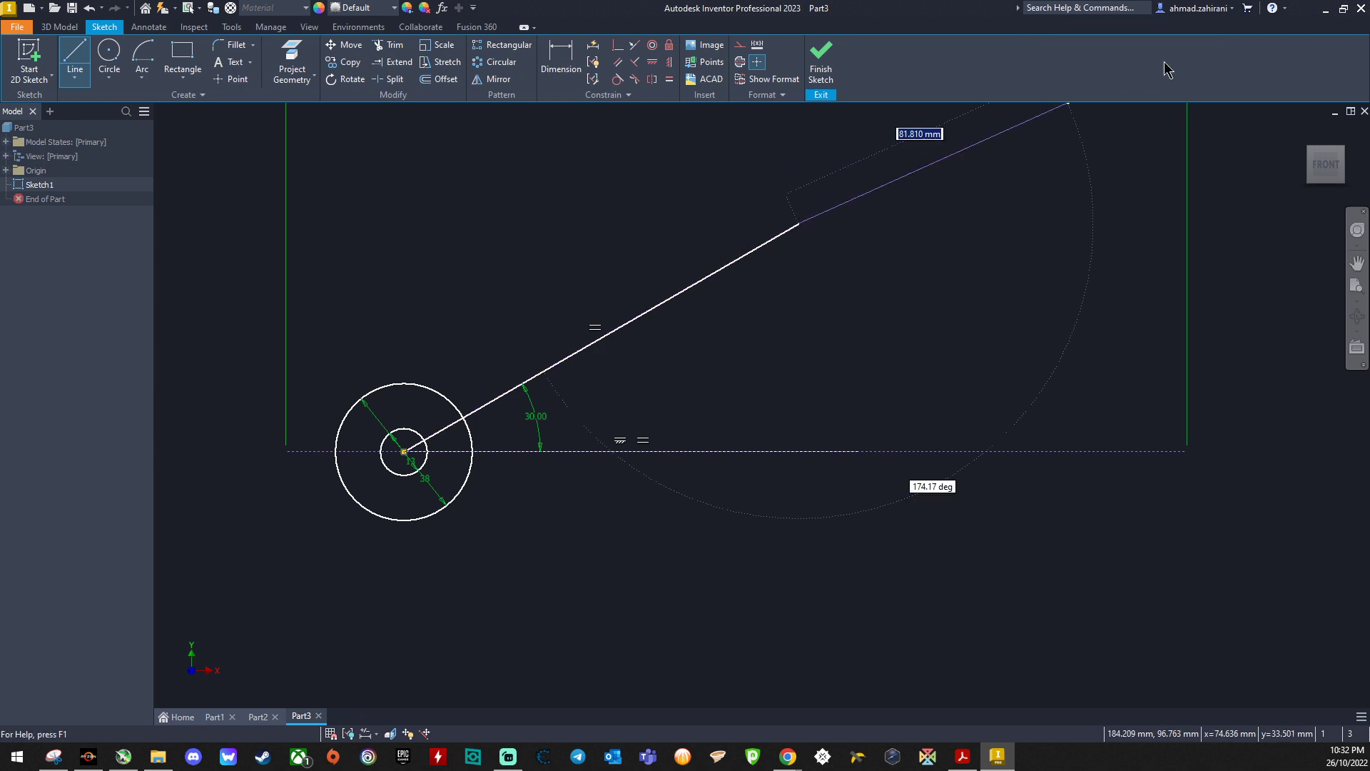
{"action": "right_click", "coordinate": [870, 306]}
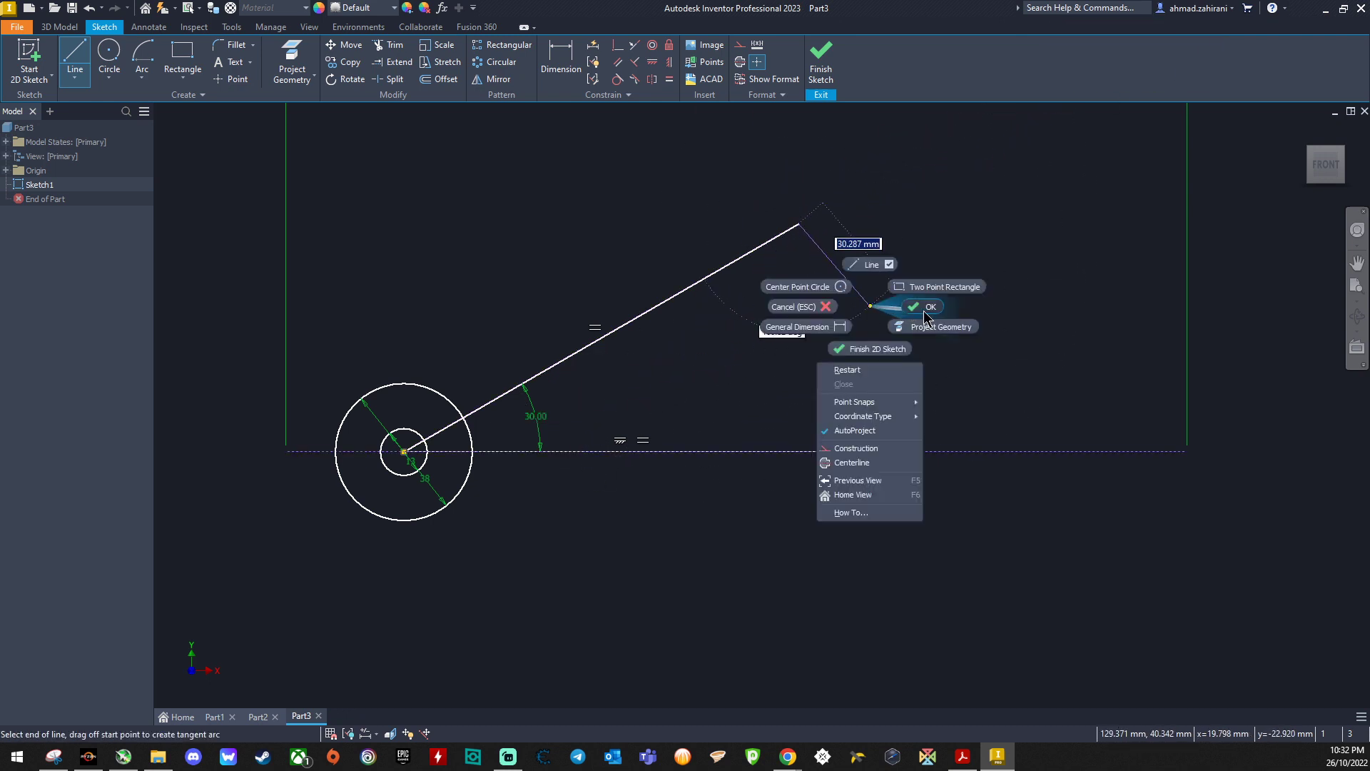
{"action": "left_click", "coordinate": [924, 310]}
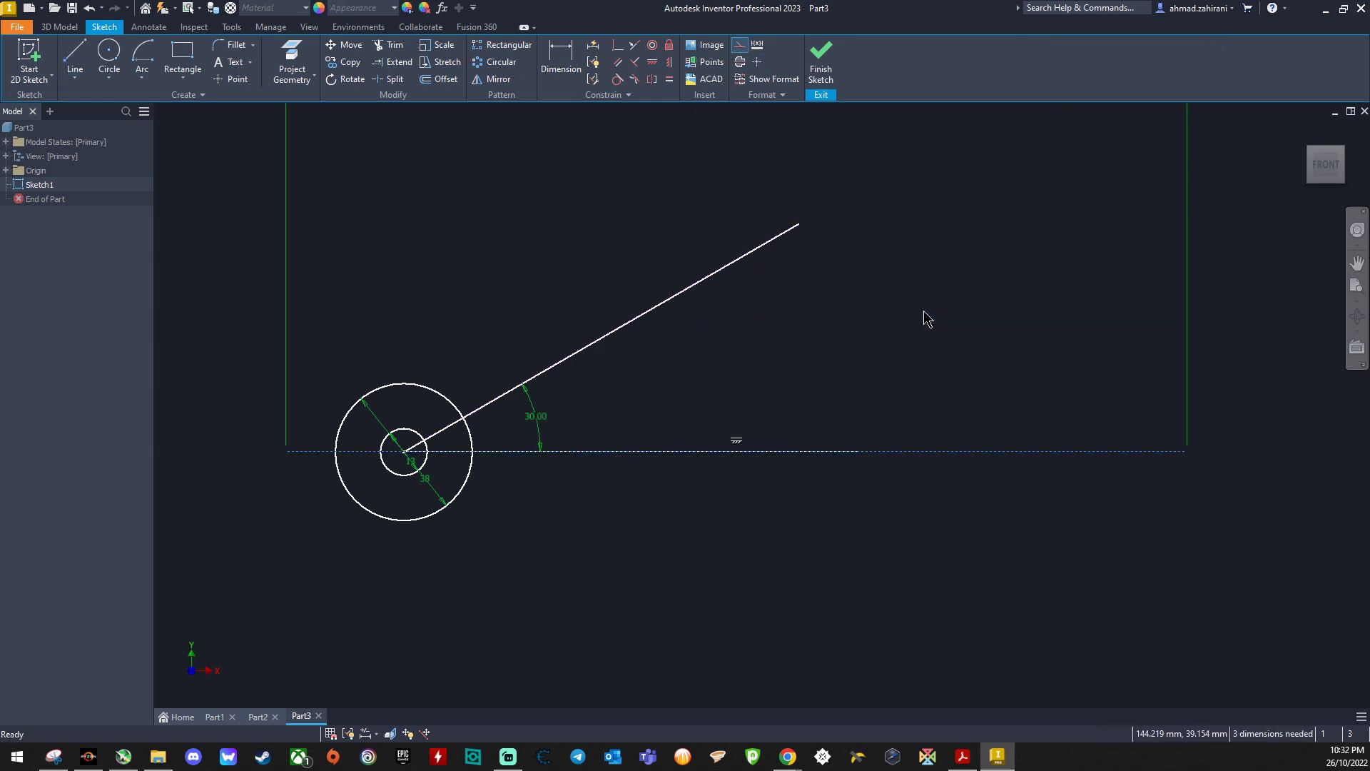
Draw a line about 112 mm long from the circles' centre, angled 30° below the horizontal construction line.
{"action": "left_click", "coordinate": [75, 57]}
{"action": "left_click", "coordinate": [404, 451]}
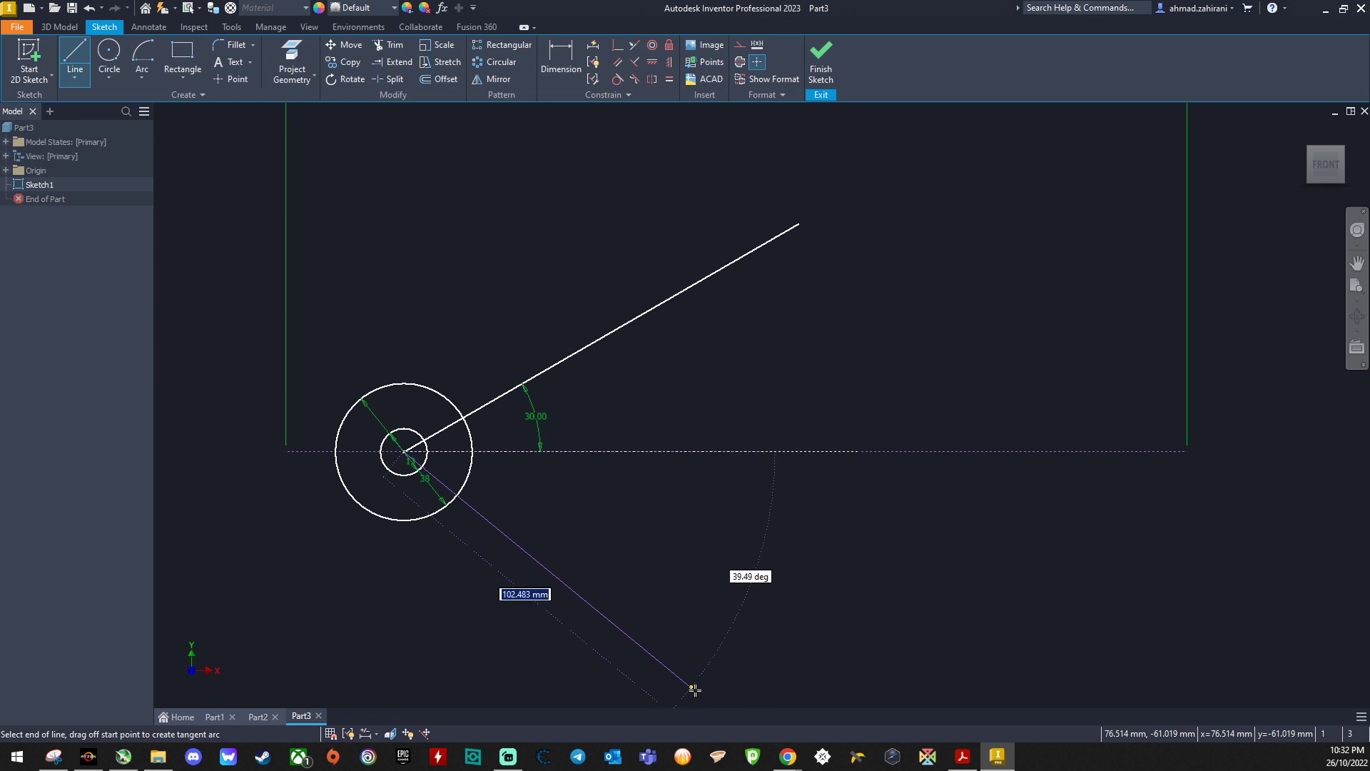
{"action": "key", "text": "Tab"}
{"action": "type", "text": "3"}
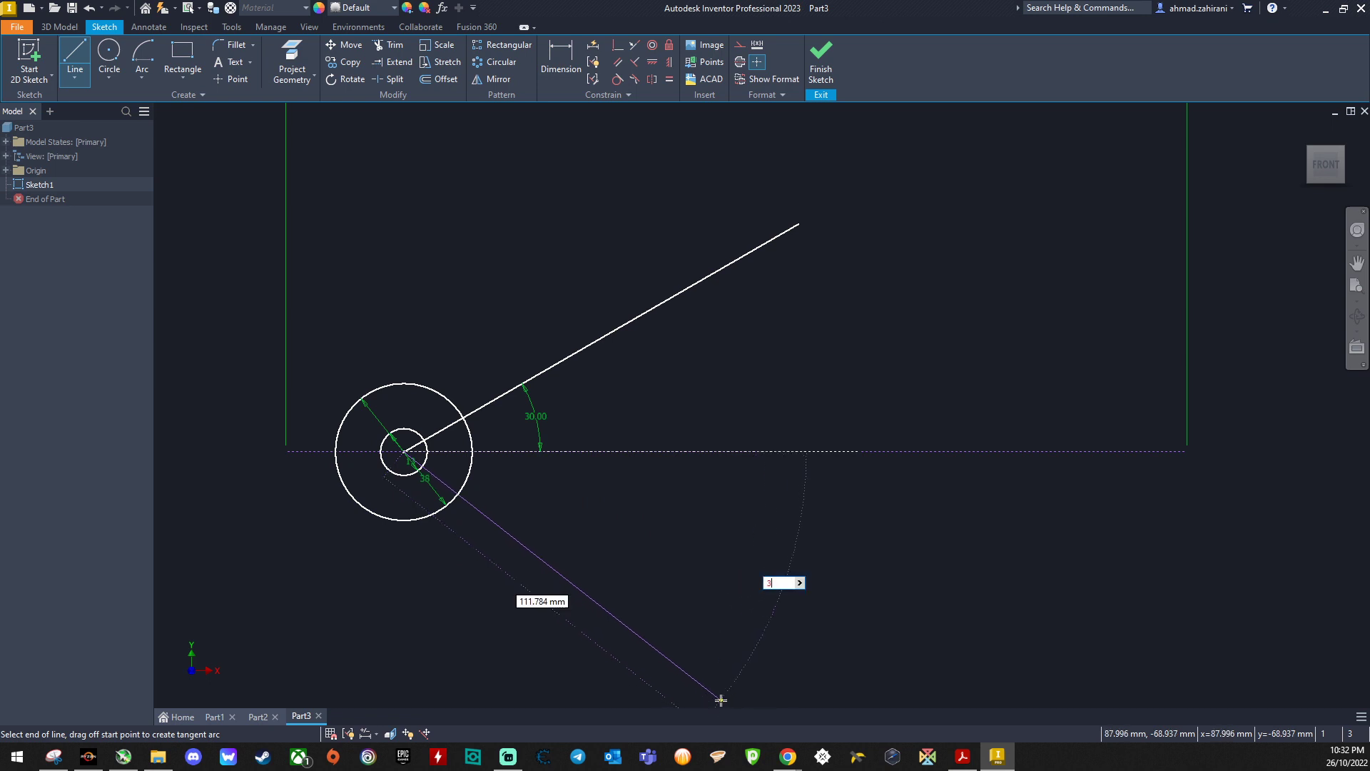
{"action": "type", "text": "0"}
{"action": "key", "text": "Return"}
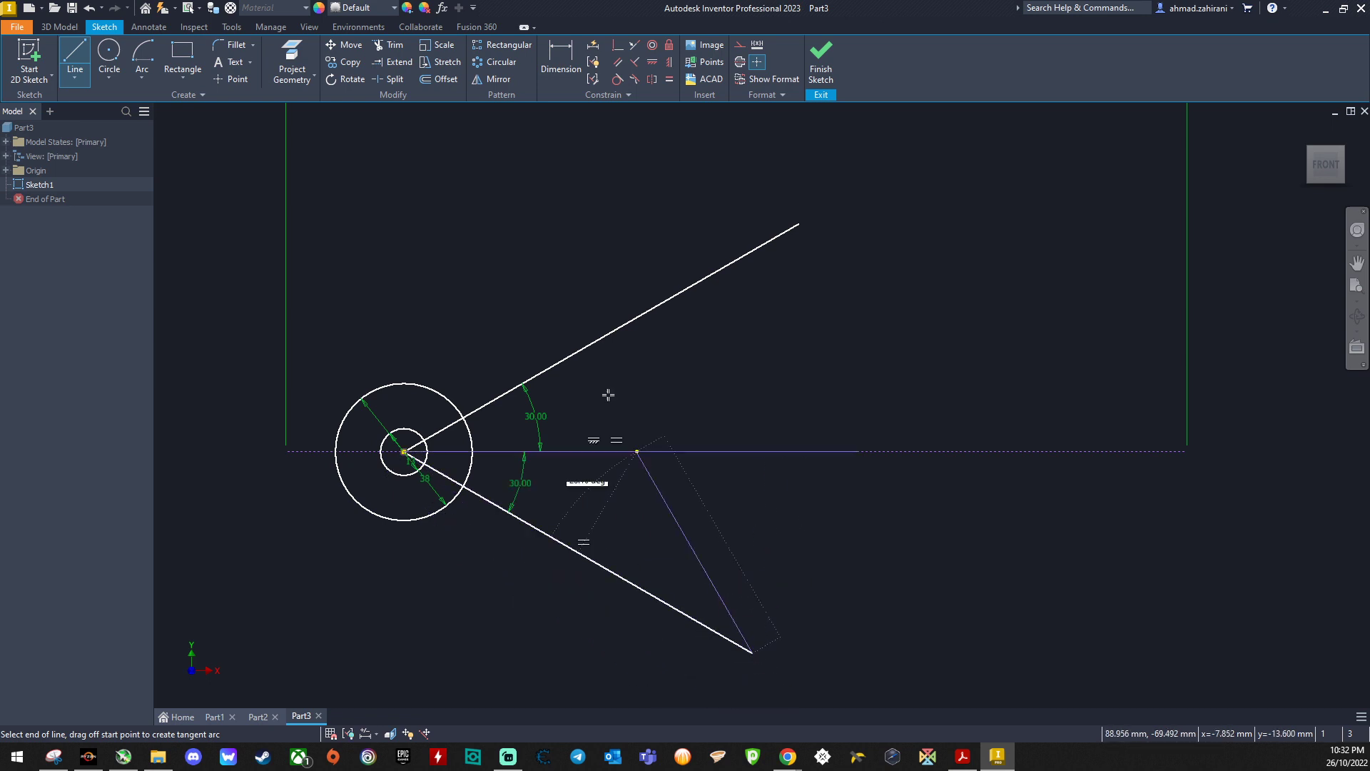
{"action": "right_click", "coordinate": [533, 246]}
{"action": "left_click", "coordinate": [583, 254]}
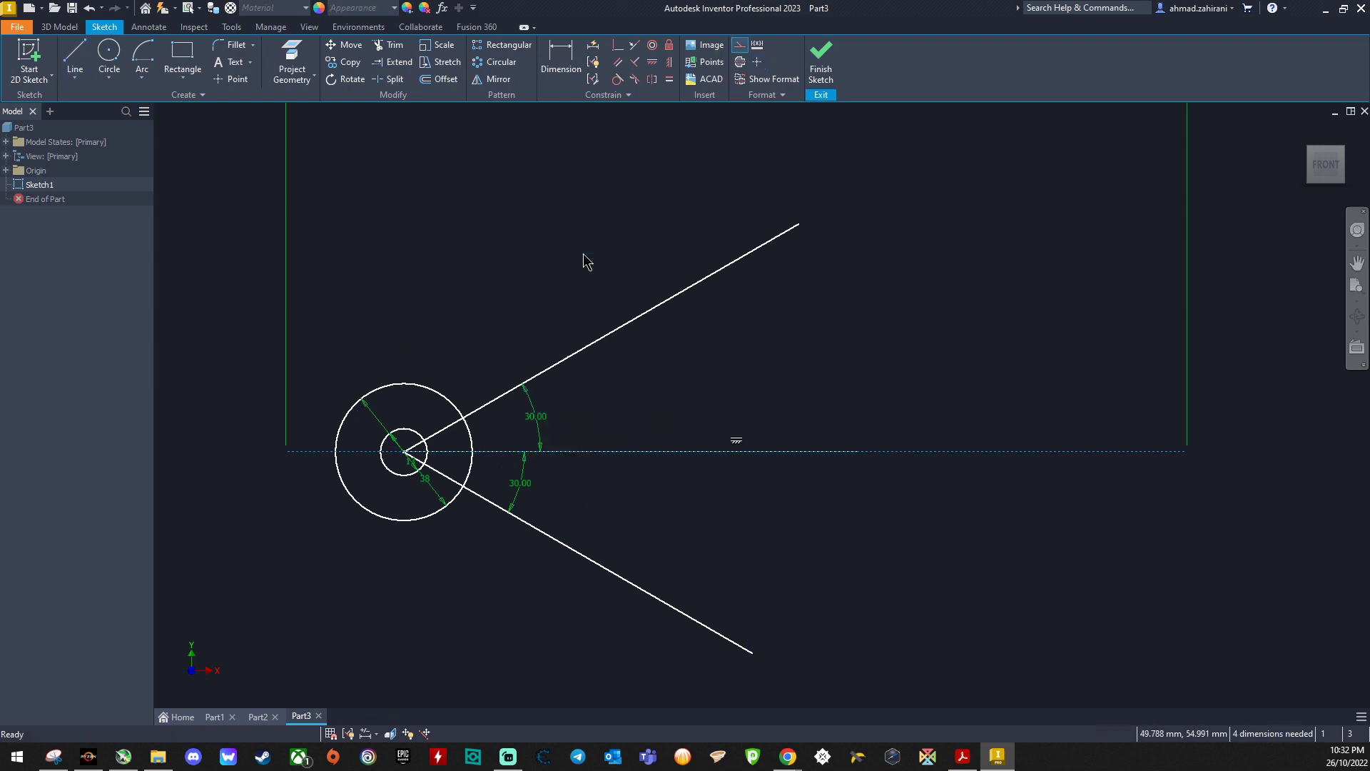
Convert the upper and lower 30° angled lines from the circles' centre into construction lines.
{"action": "left_click", "coordinate": [638, 323]}
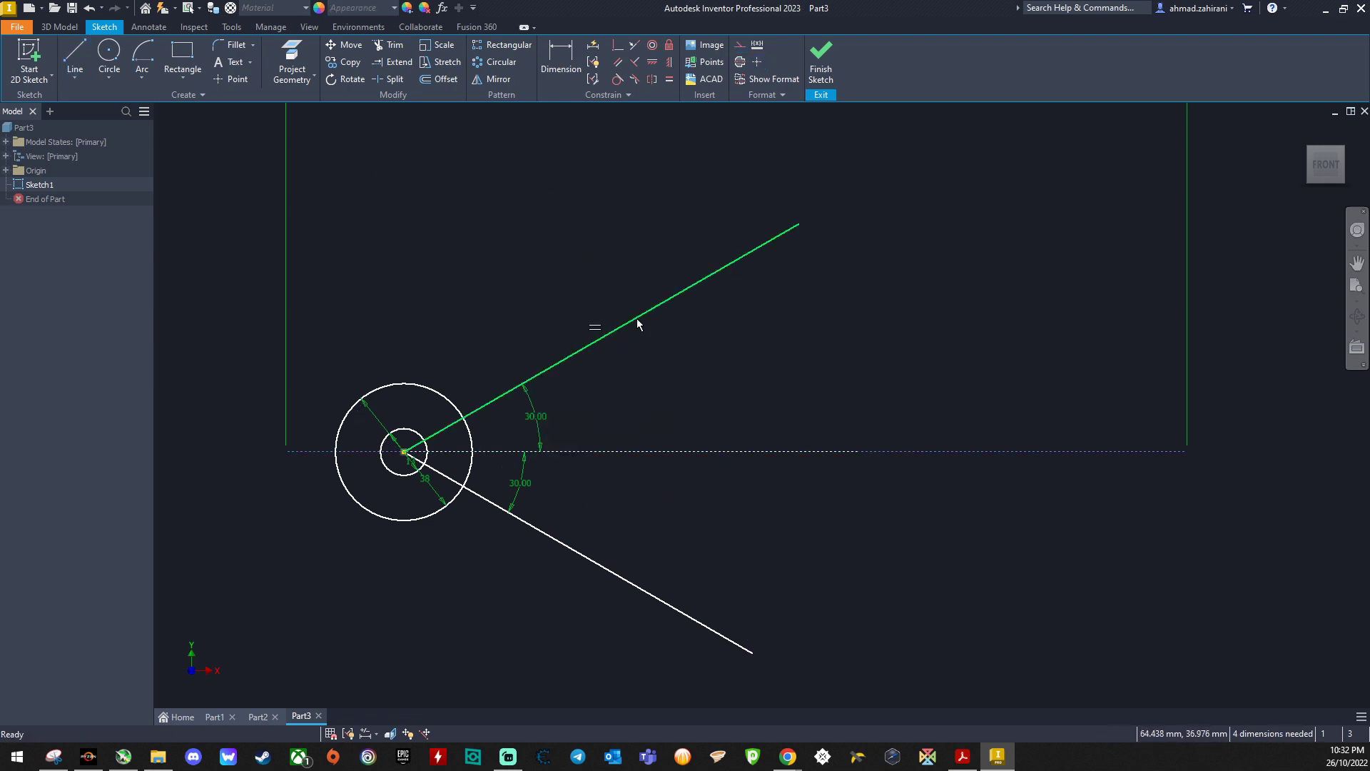
{"action": "right_click", "coordinate": [636, 319]}
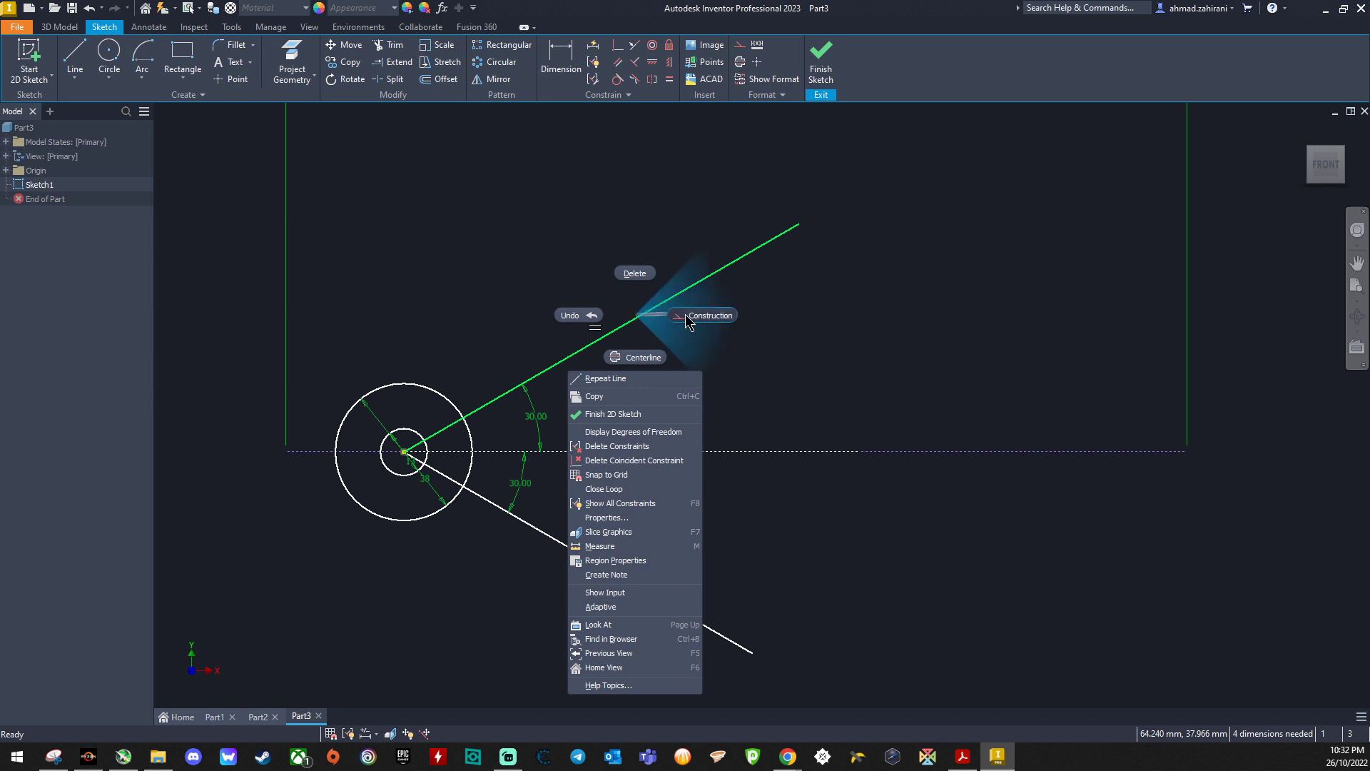
{"action": "left_click", "coordinate": [703, 316]}
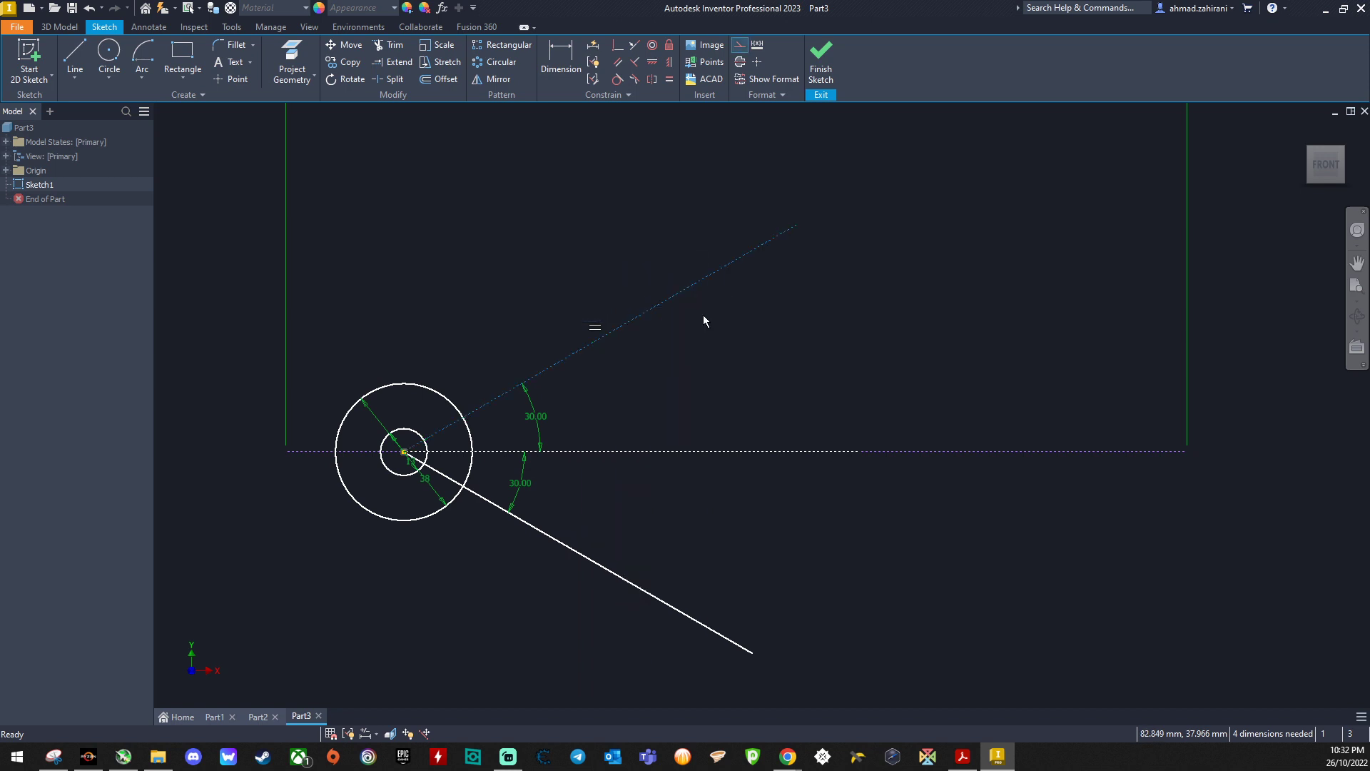
{"action": "right_click", "coordinate": [572, 552]}
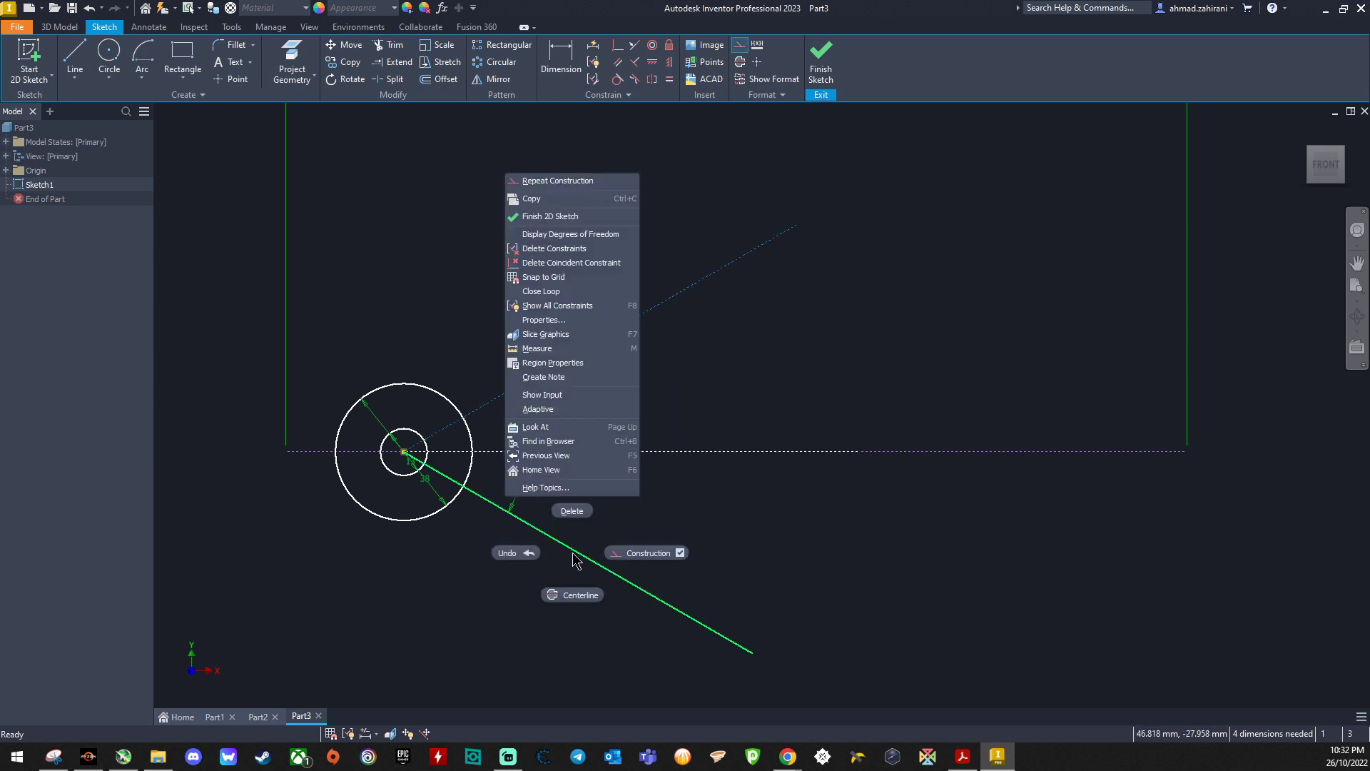
{"action": "left_click", "coordinate": [622, 554]}
{"action": "left_click", "coordinate": [615, 572]}
{"action": "right_click", "coordinate": [614, 573]}
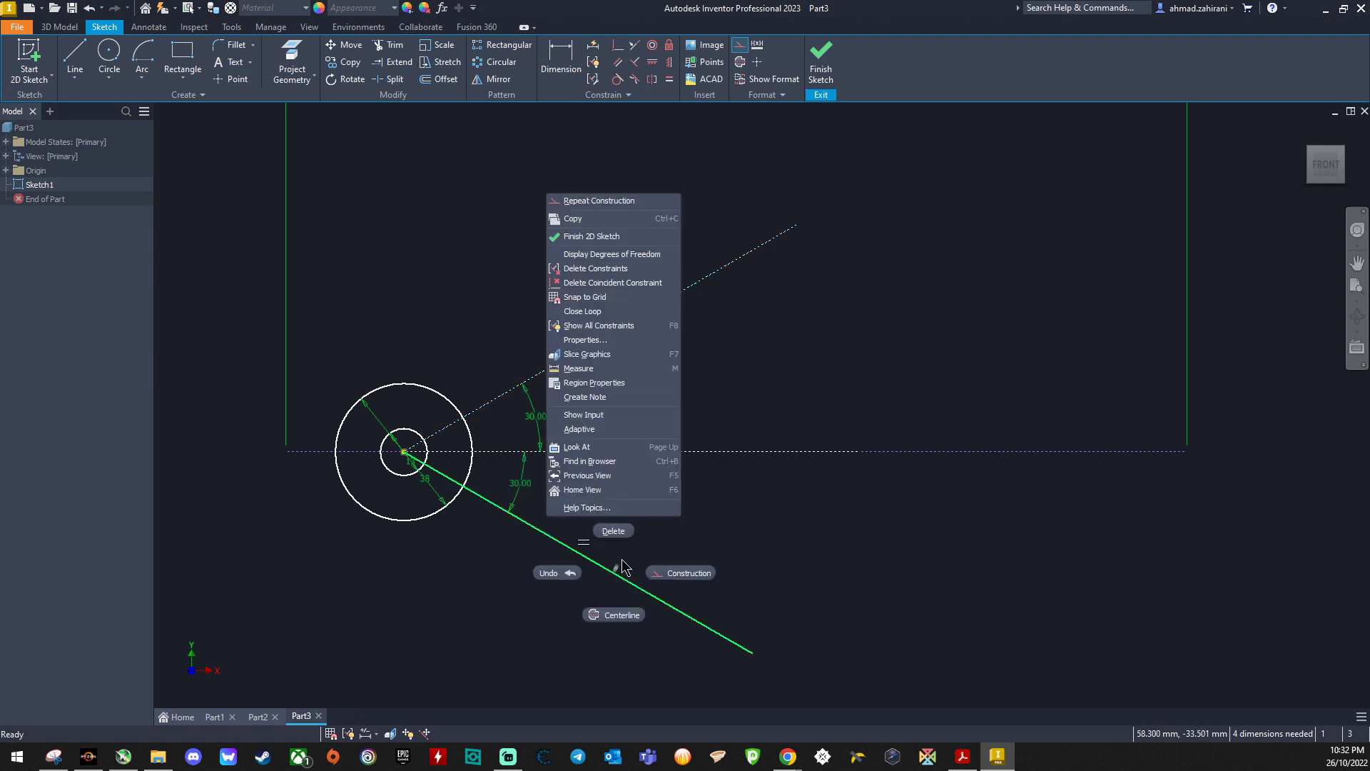
{"action": "left_click", "coordinate": [670, 571]}
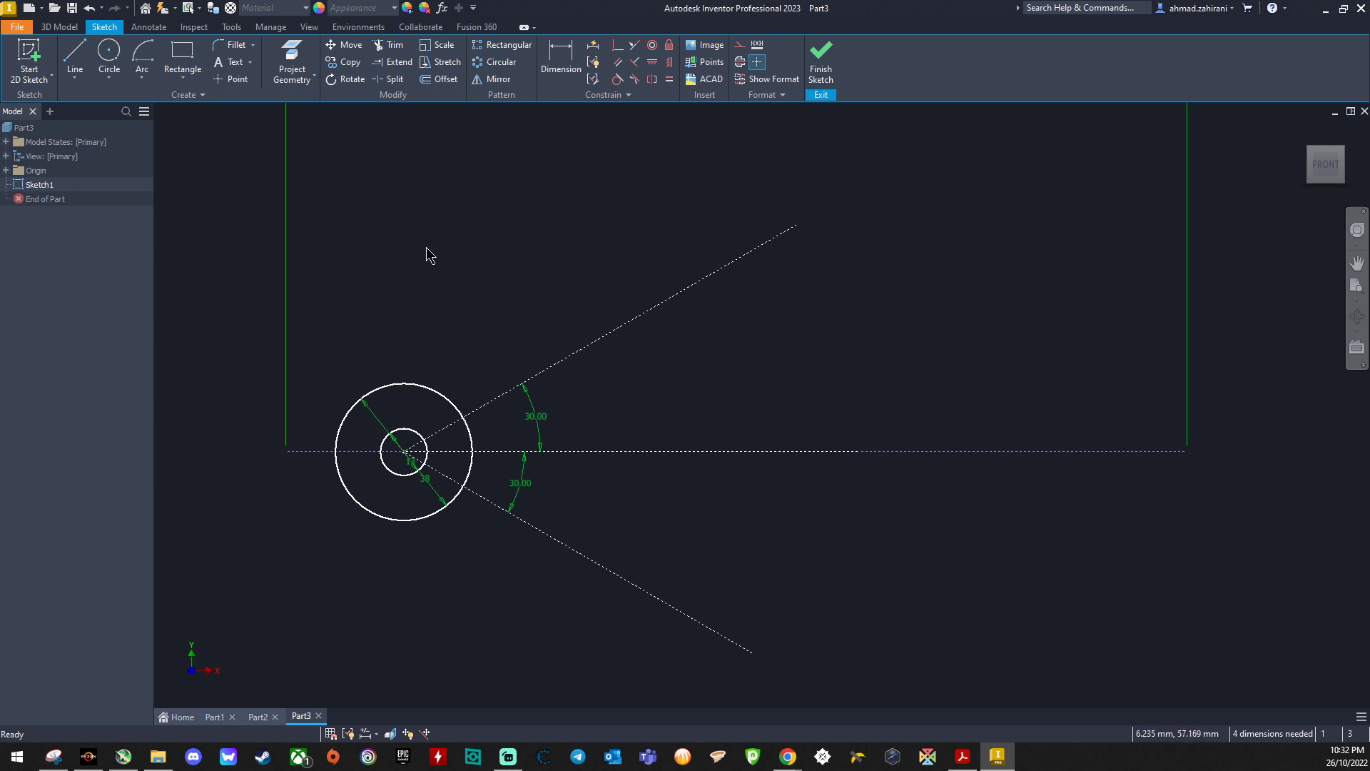
Draw a centre-point arc of radius 82 mm around the circles' centre, from the upper to the lower angled construction line.
{"action": "left_click", "coordinate": [141, 82]}
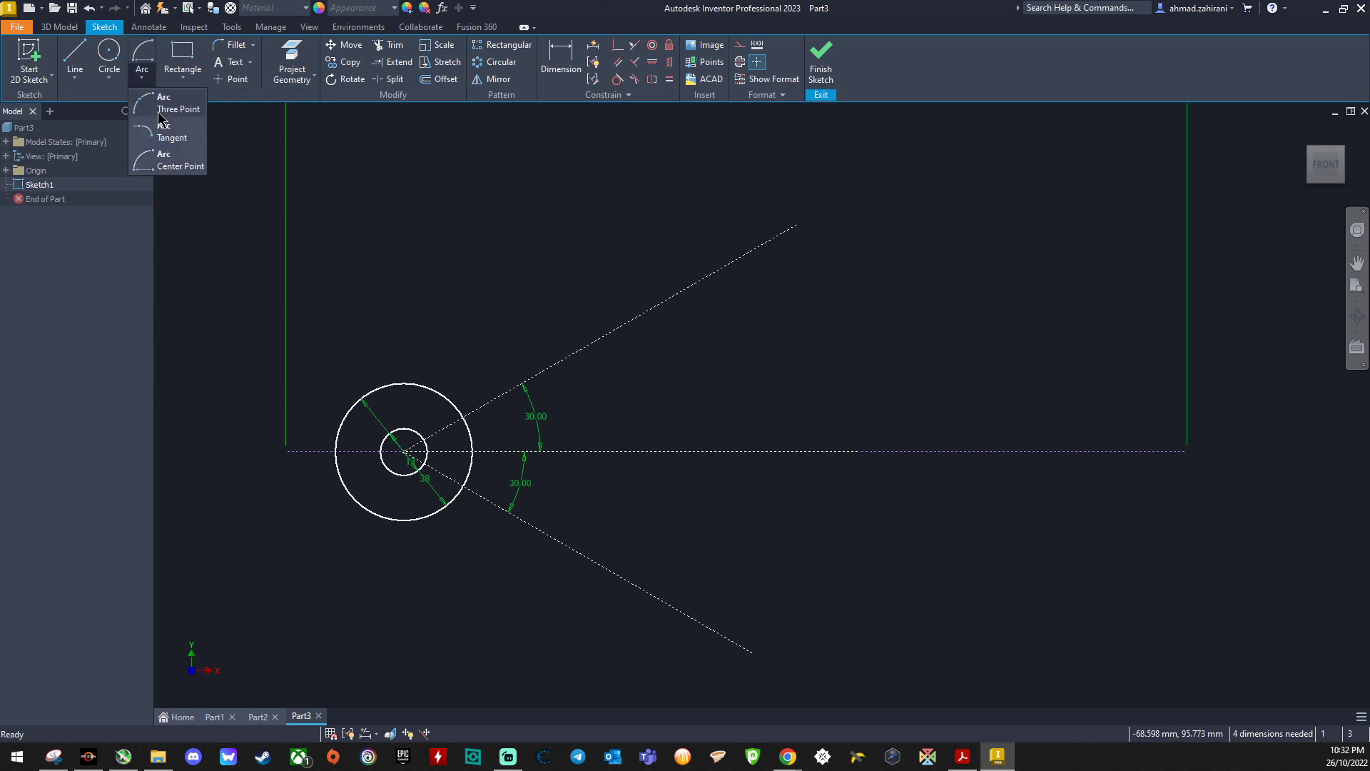
{"action": "left_click", "coordinate": [196, 166]}
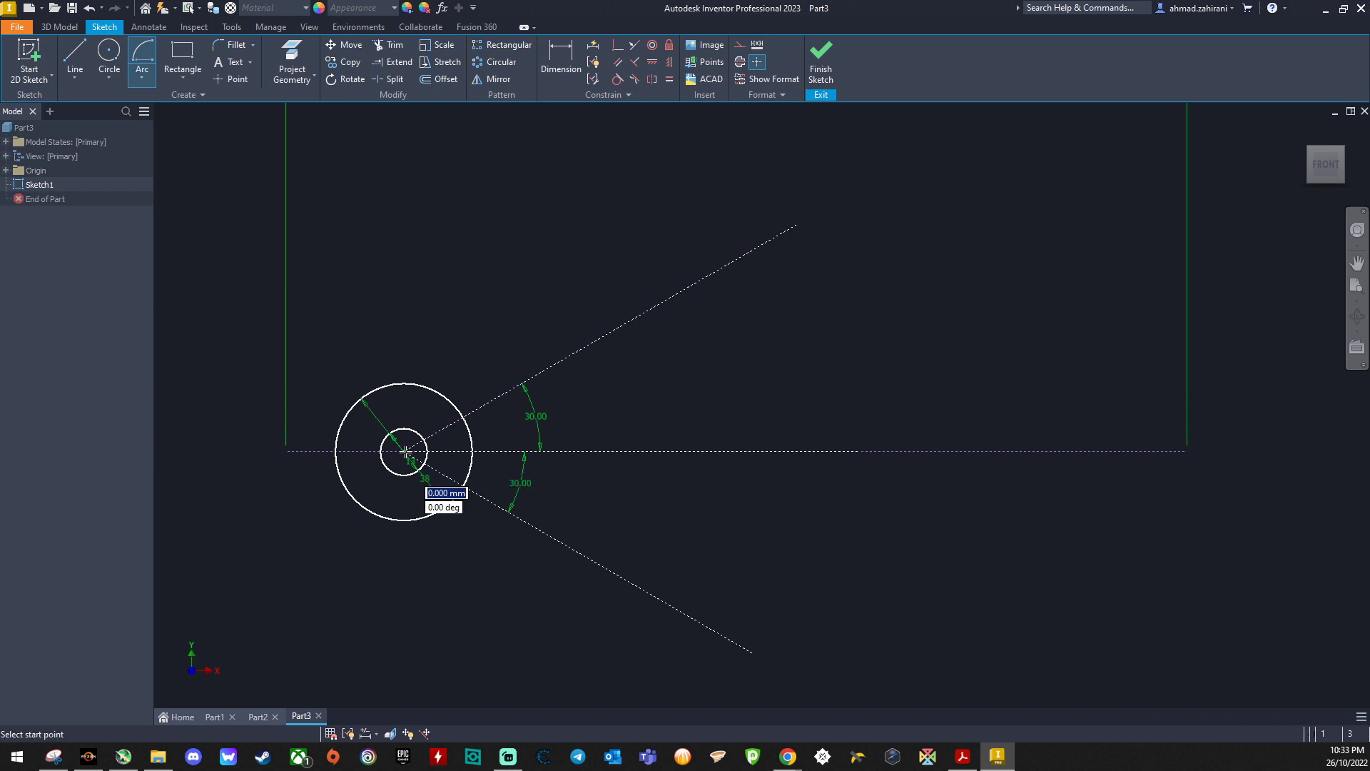
{"action": "left_click", "coordinate": [404, 450]}
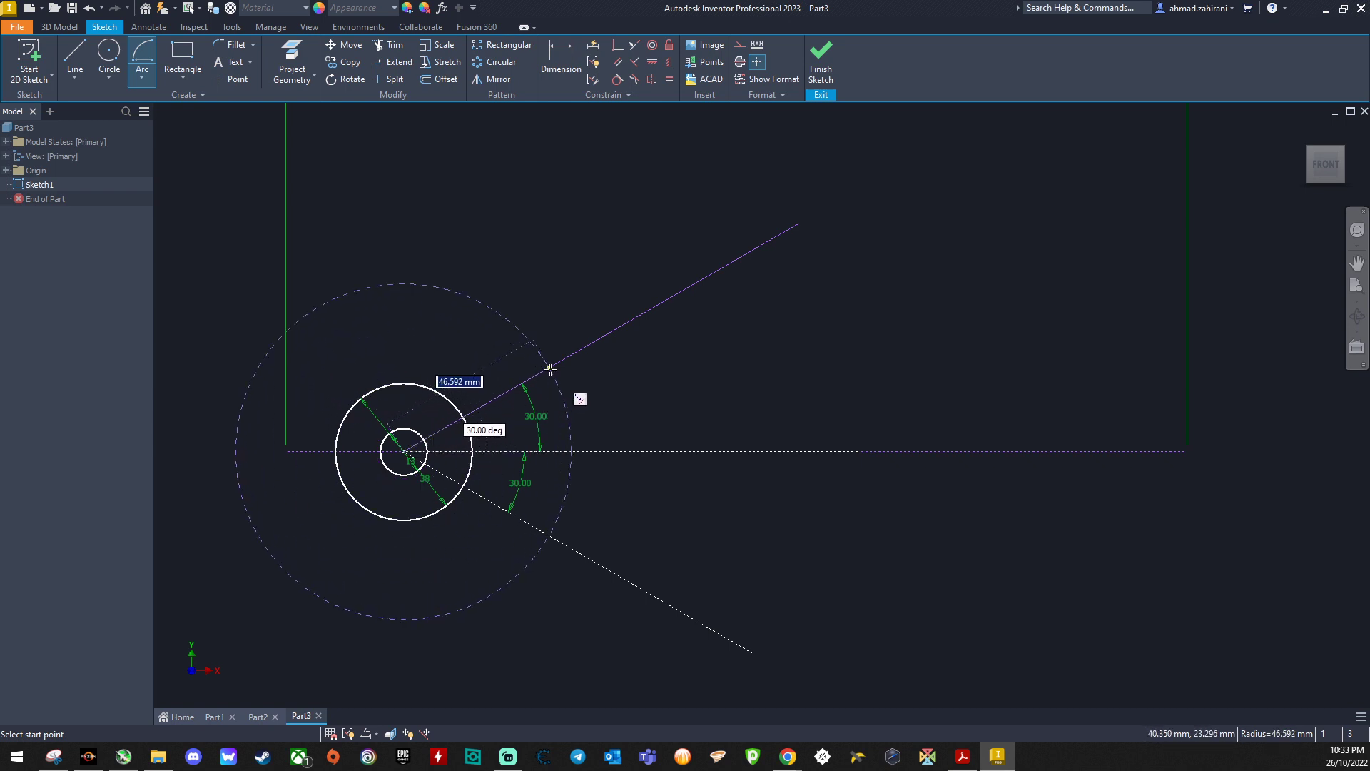
{"action": "type", "text": "82"}
{"action": "key", "text": "Return"}
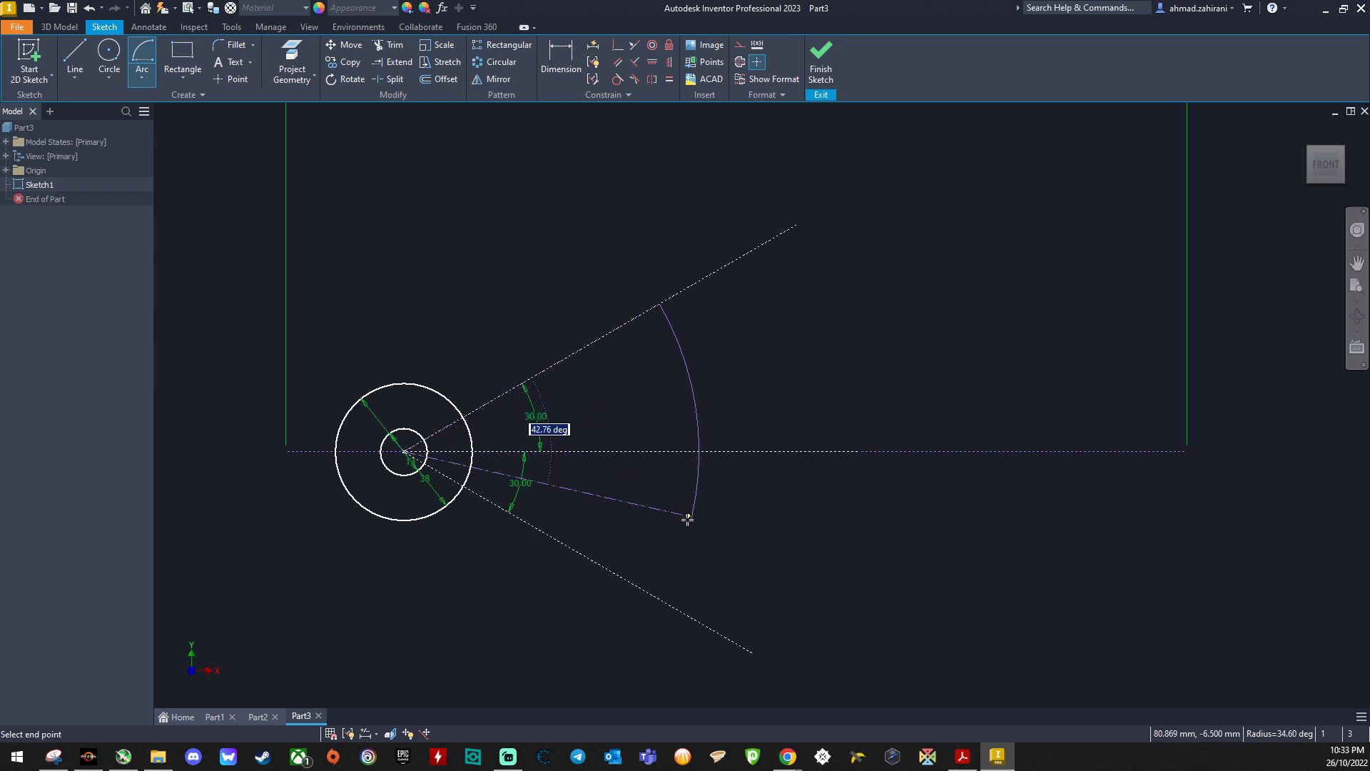
{"action": "left_click", "coordinate": [660, 598]}
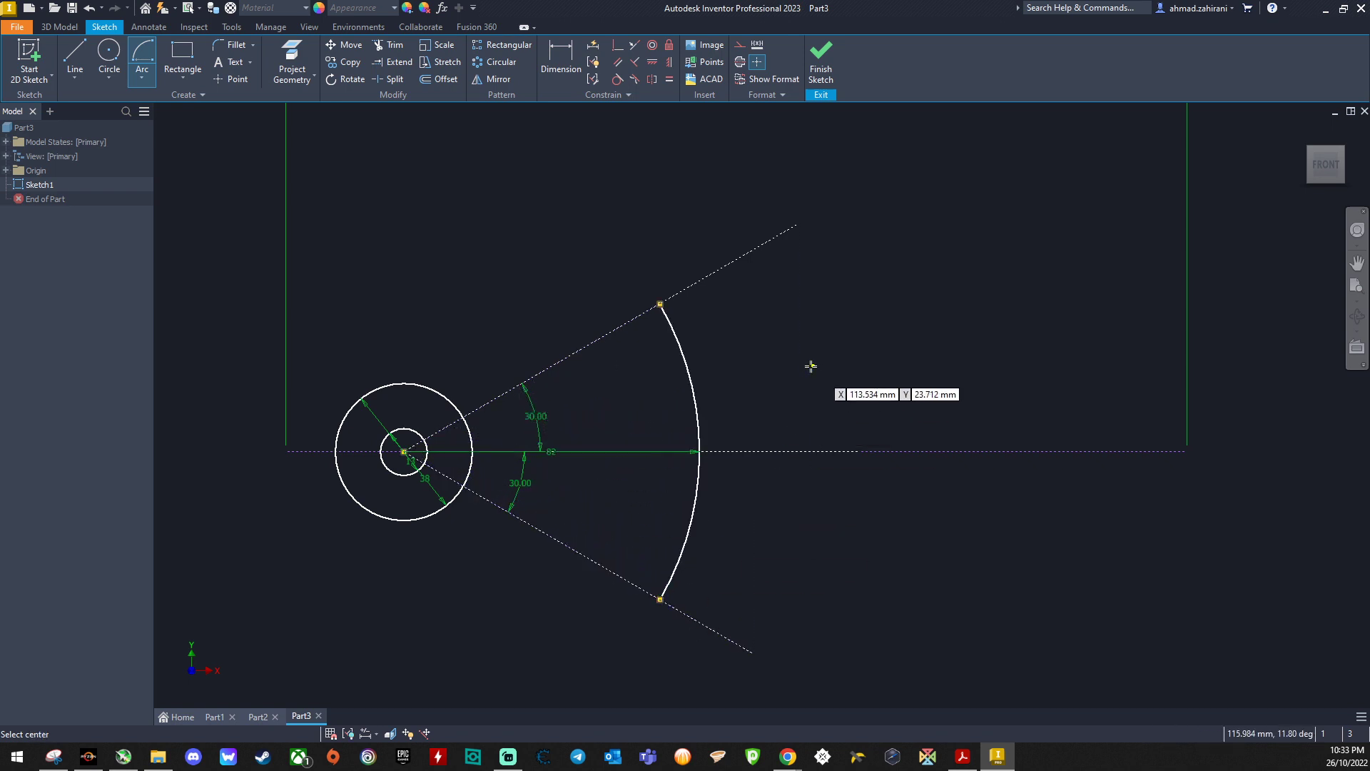
Draw a concentric centre-point arc of radius 69 mm between the two angled construction lines.
{"action": "left_click", "coordinate": [404, 451]}
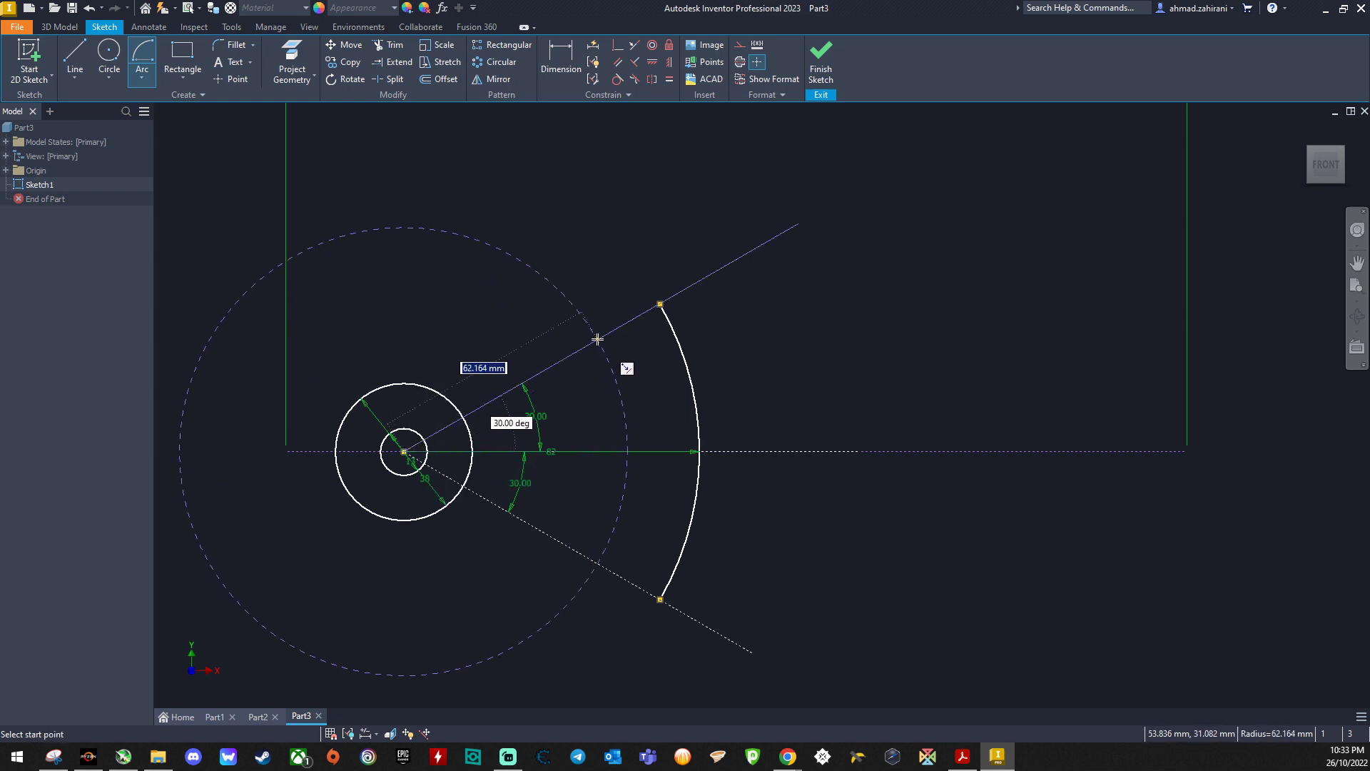
{"action": "type", "text": "69"}
{"action": "key", "text": "Return"}
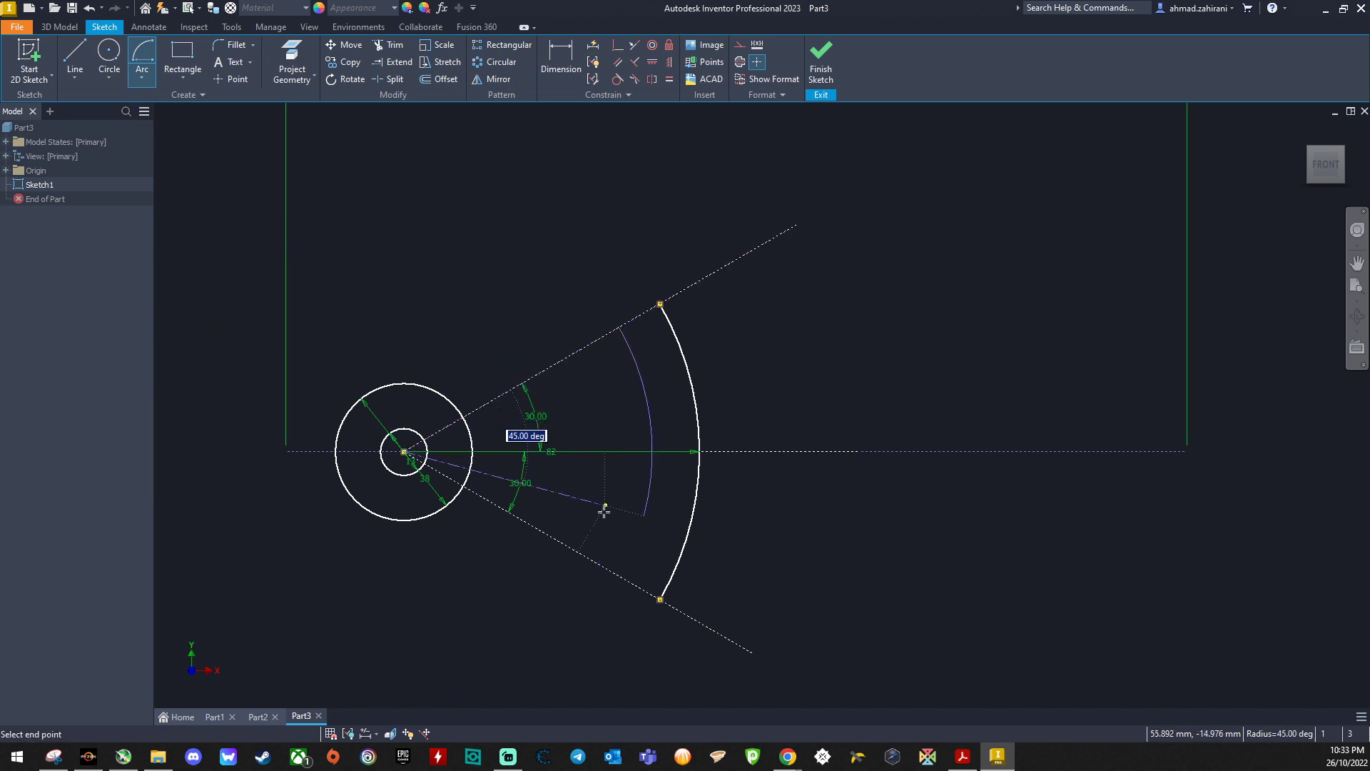
{"action": "left_click", "coordinate": [619, 574]}
Draw a third concentric centre-point arc of radius 56 mm between the two angled construction lines.
{"action": "left_click", "coordinate": [405, 452]}
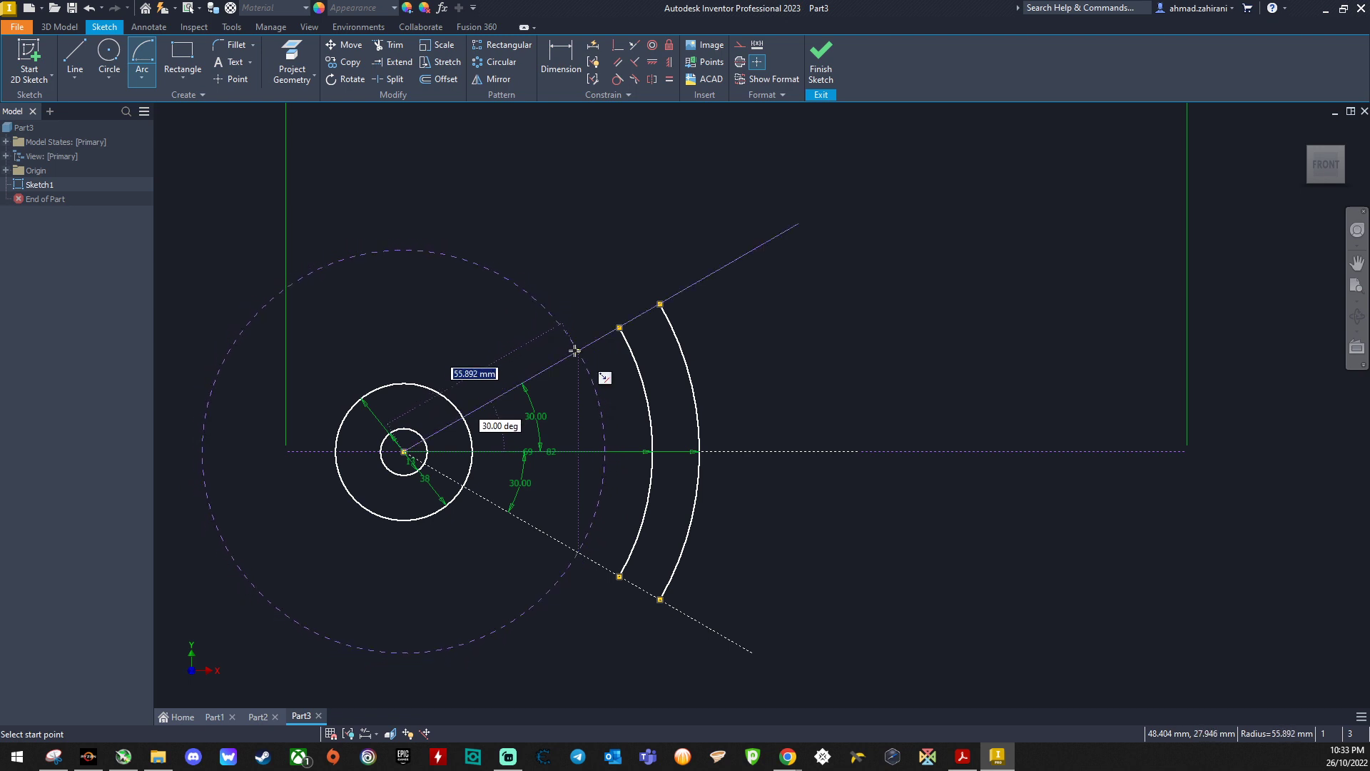
{"action": "type", "text": "56"}
{"action": "key", "text": "Return"}
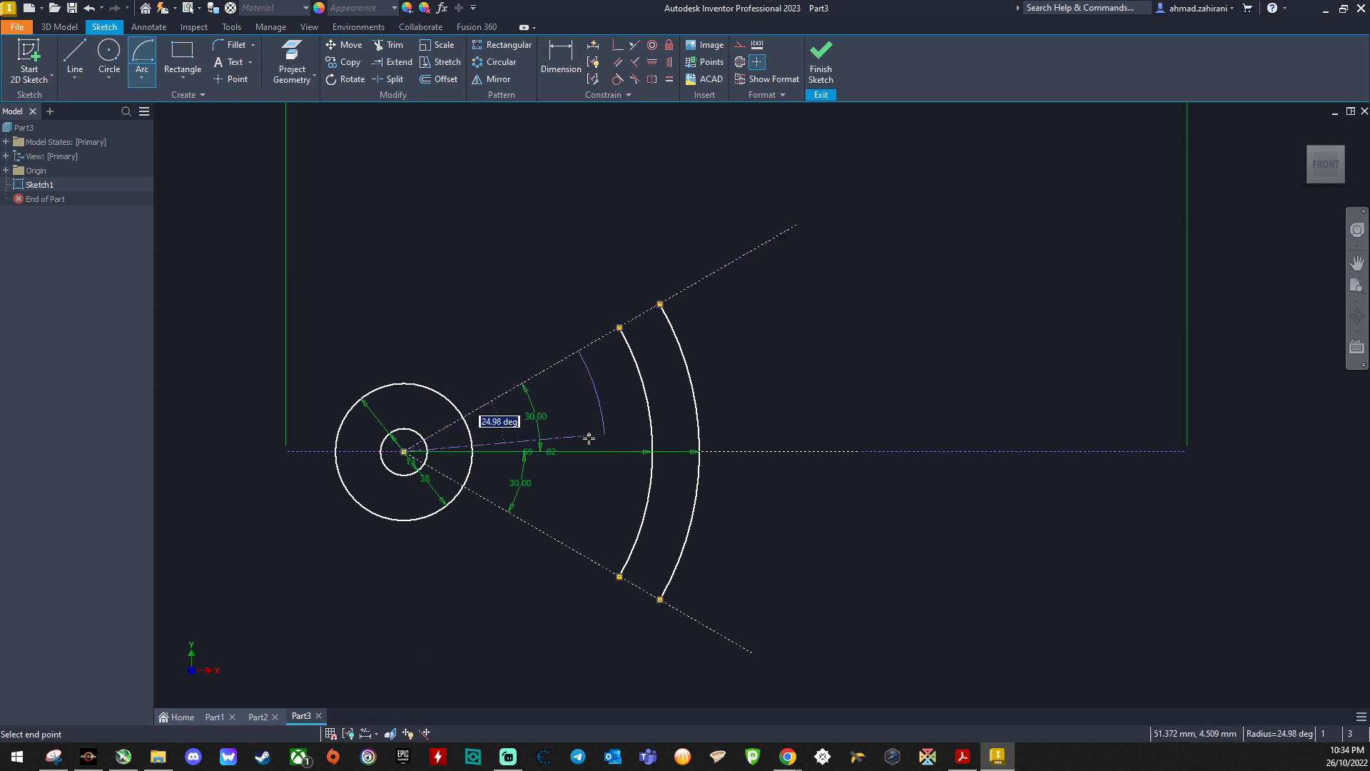
{"action": "left_click", "coordinate": [578, 553]}
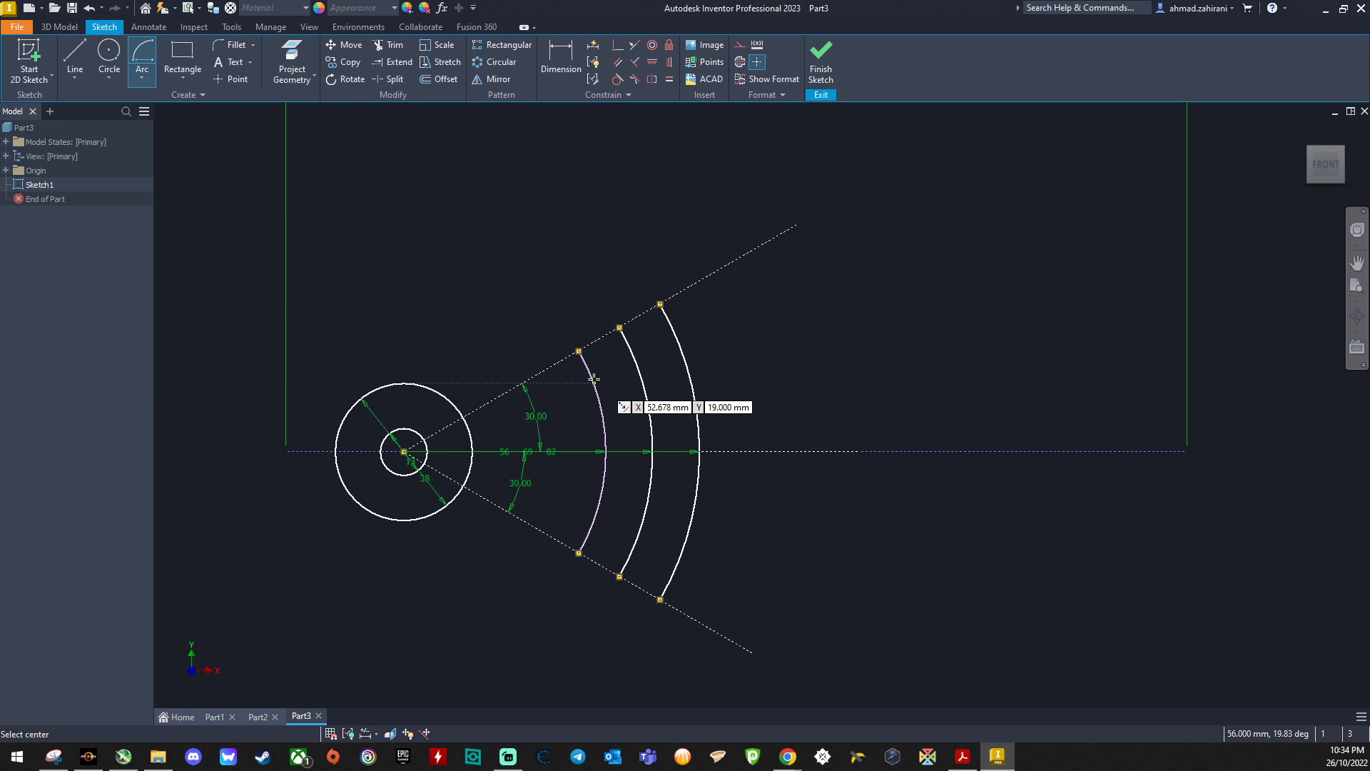
Draw a circle centred on each end of the 69 mm arc, reaching to the matching endpoint of the 82 mm arc.
{"action": "left_click", "coordinate": [109, 61]}
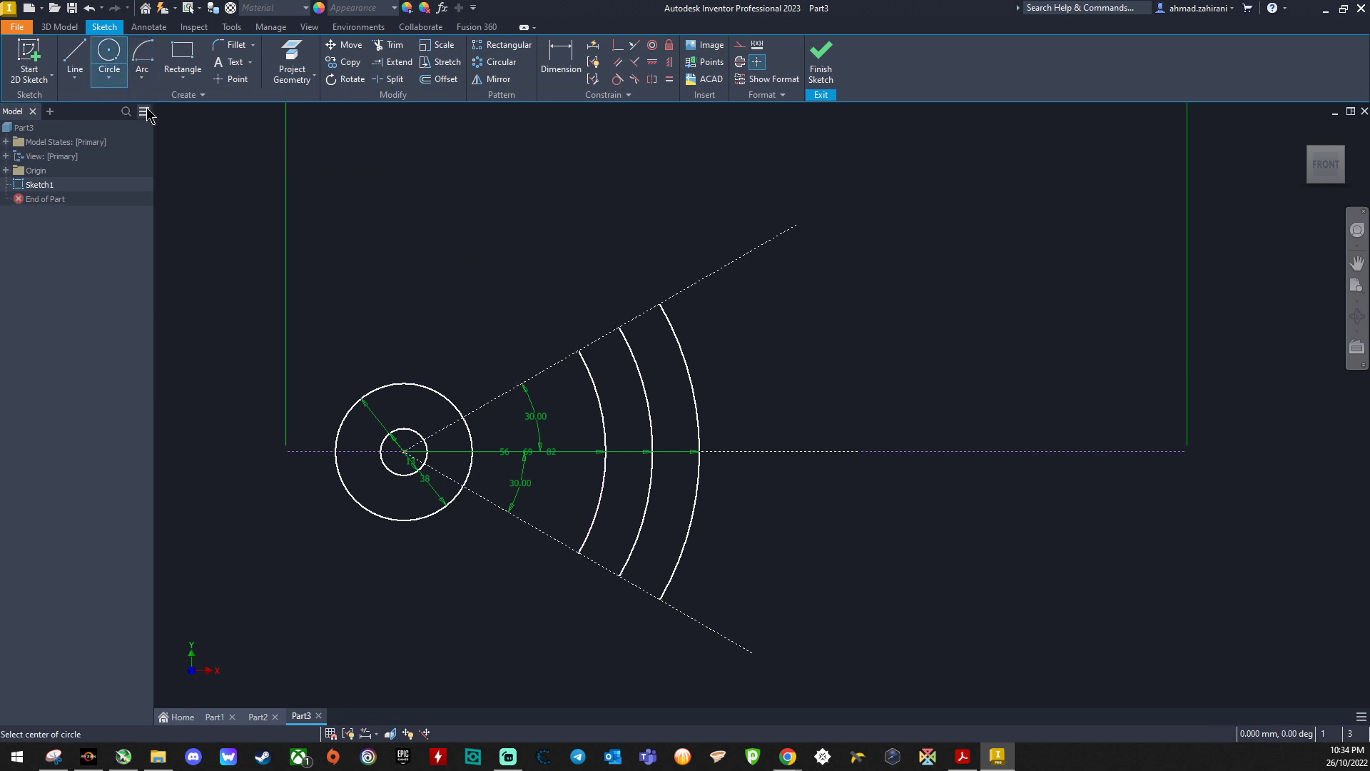
{"action": "left_click", "coordinate": [619, 328]}
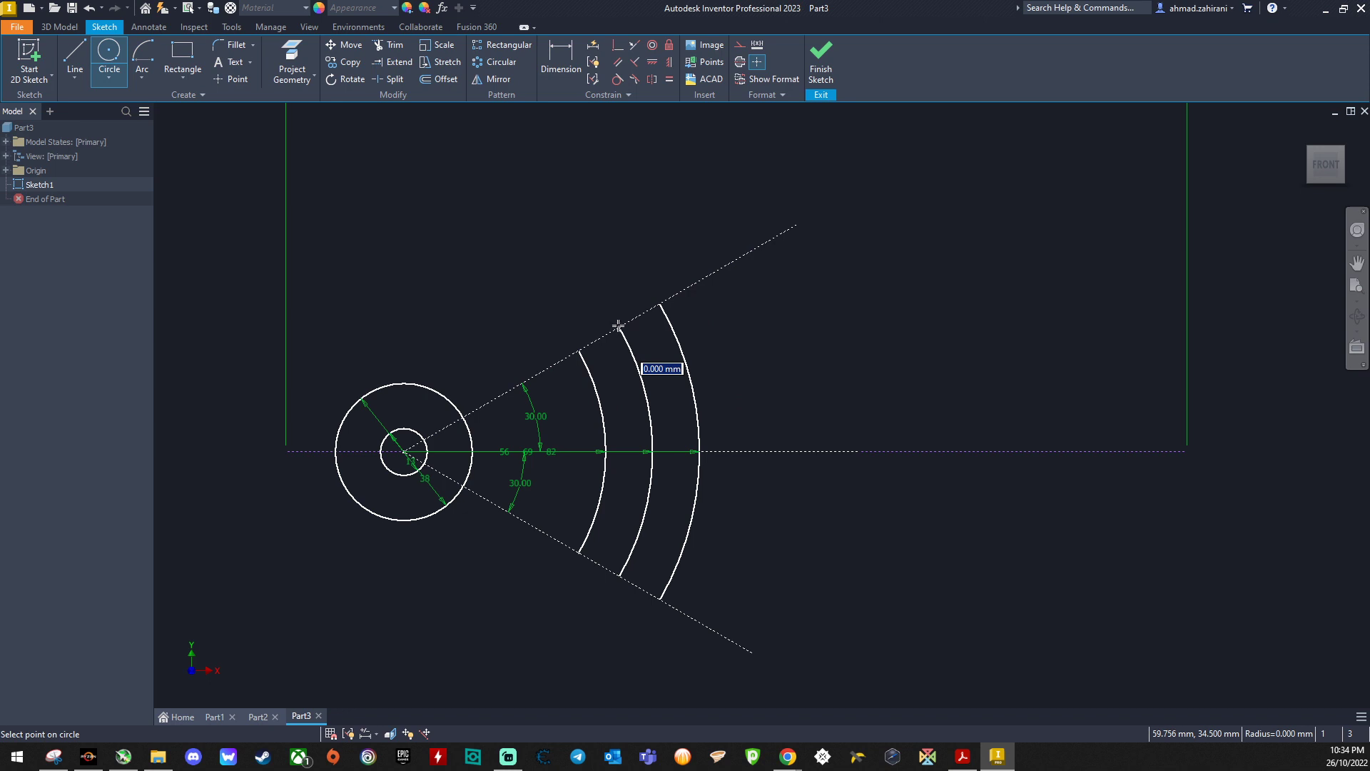
{"action": "left_click", "coordinate": [658, 303]}
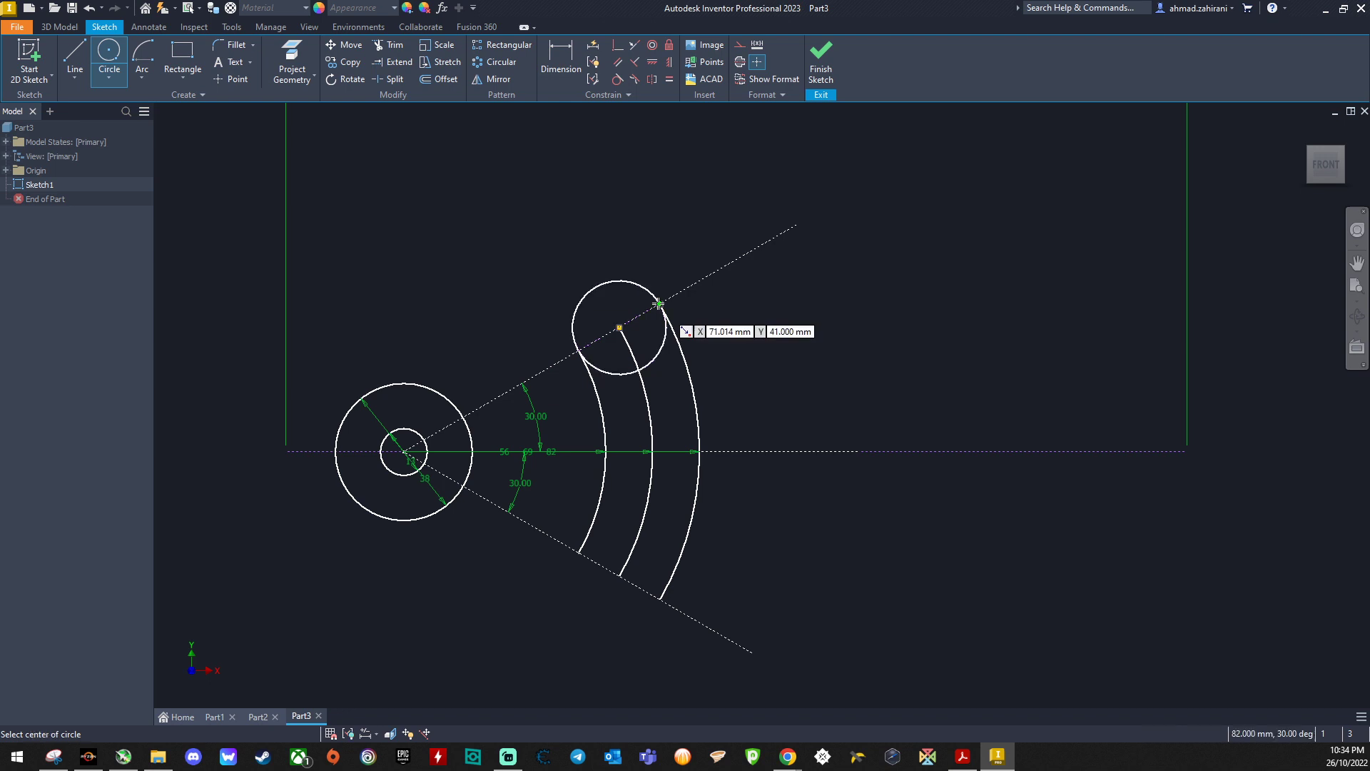
{"action": "left_click", "coordinate": [620, 575]}
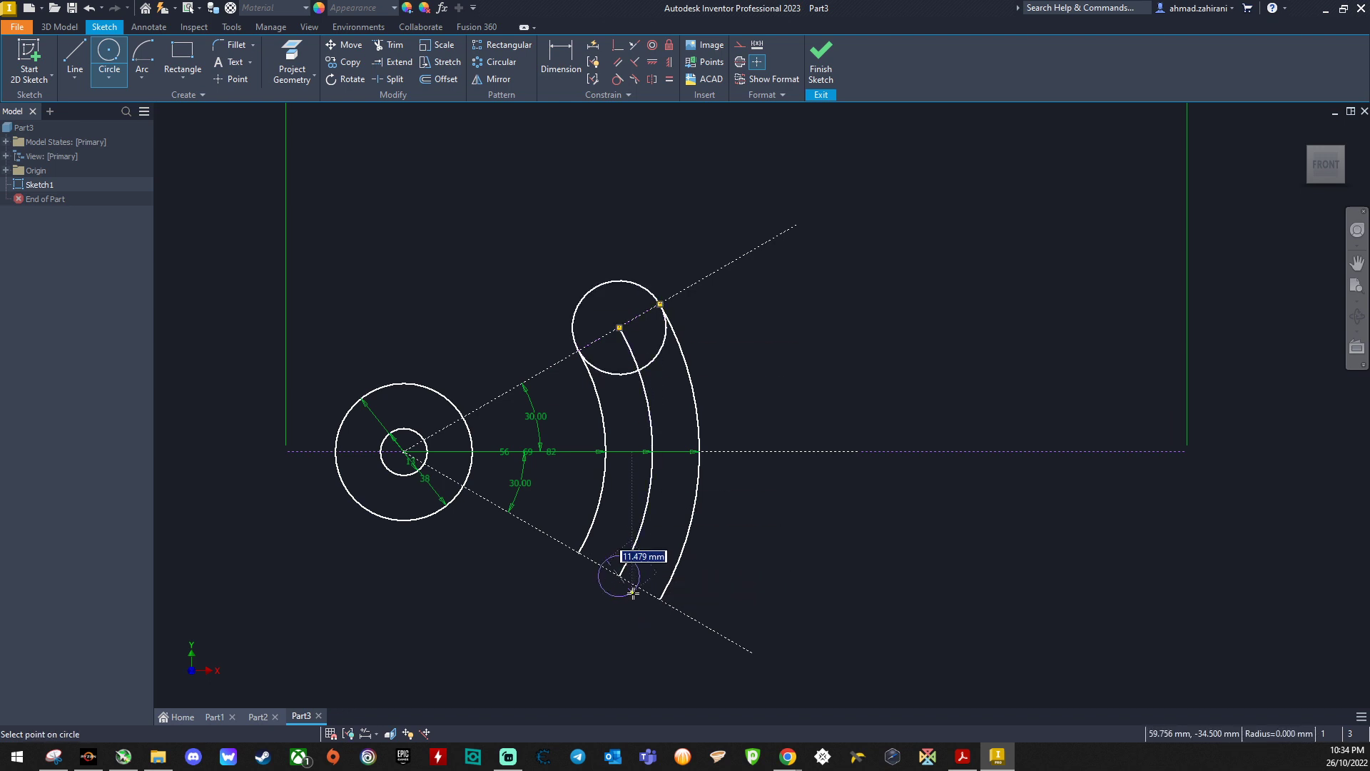
{"action": "left_click", "coordinate": [660, 599]}
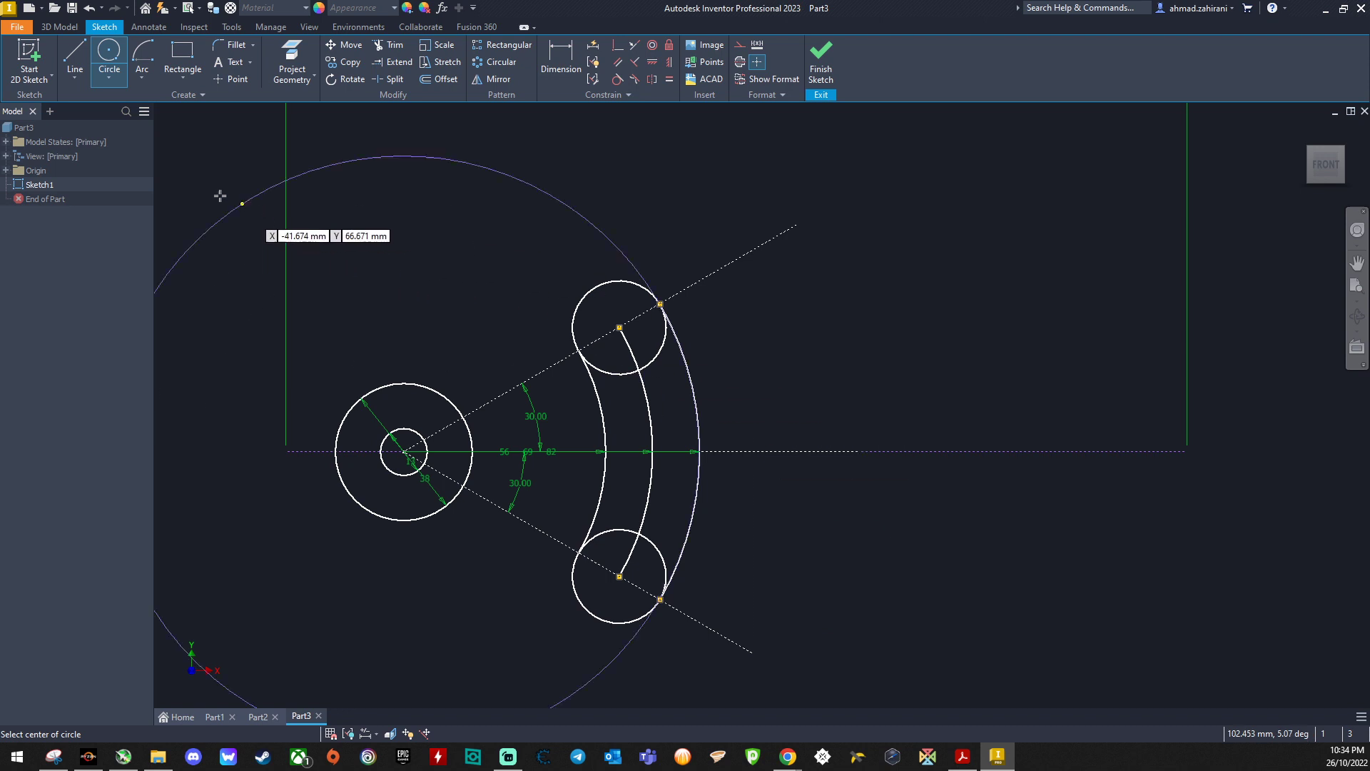
Draw a horizontal line about 382 mm long across the profile, about 16.5 mm above the horizontal construction line.
{"action": "left_click", "coordinate": [75, 57]}
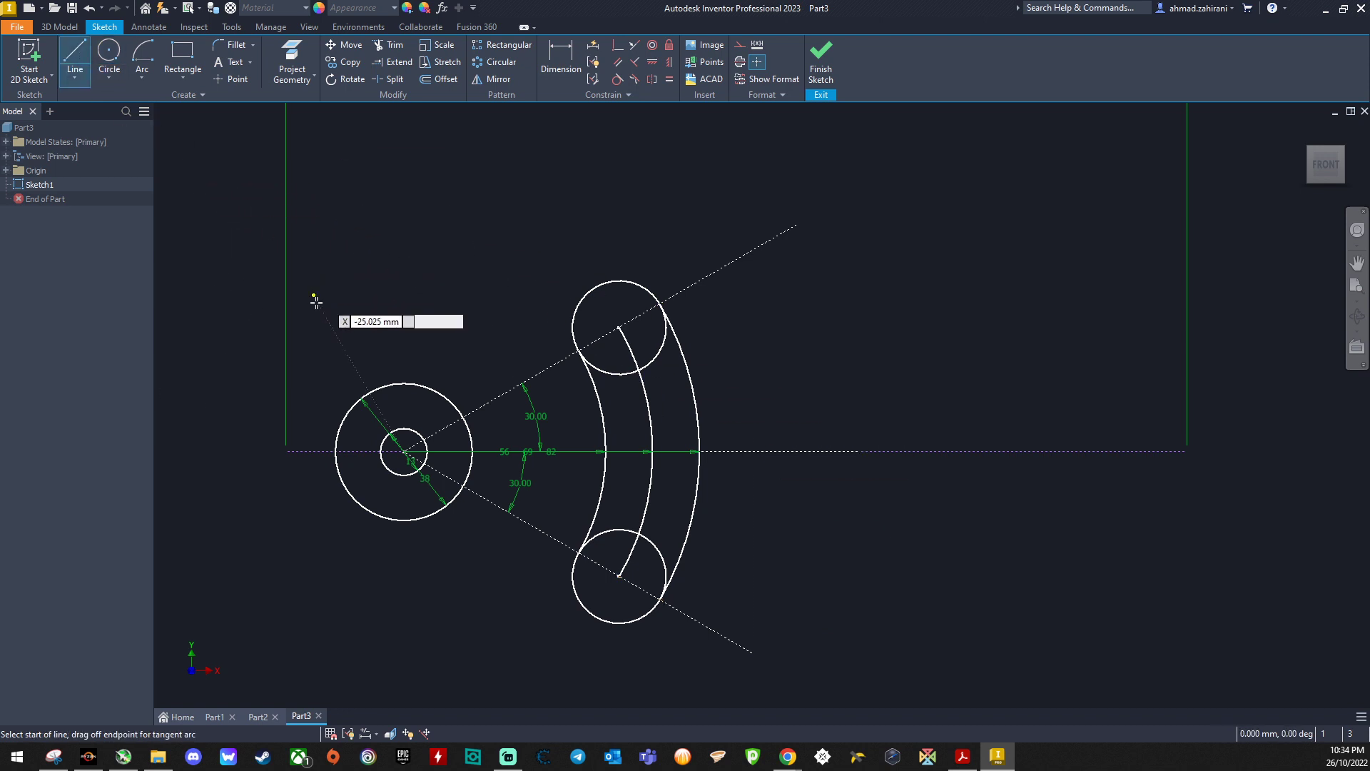
{"action": "scroll", "coordinate": [221, 397], "scroll_direction": "down", "scroll_amount": 2}
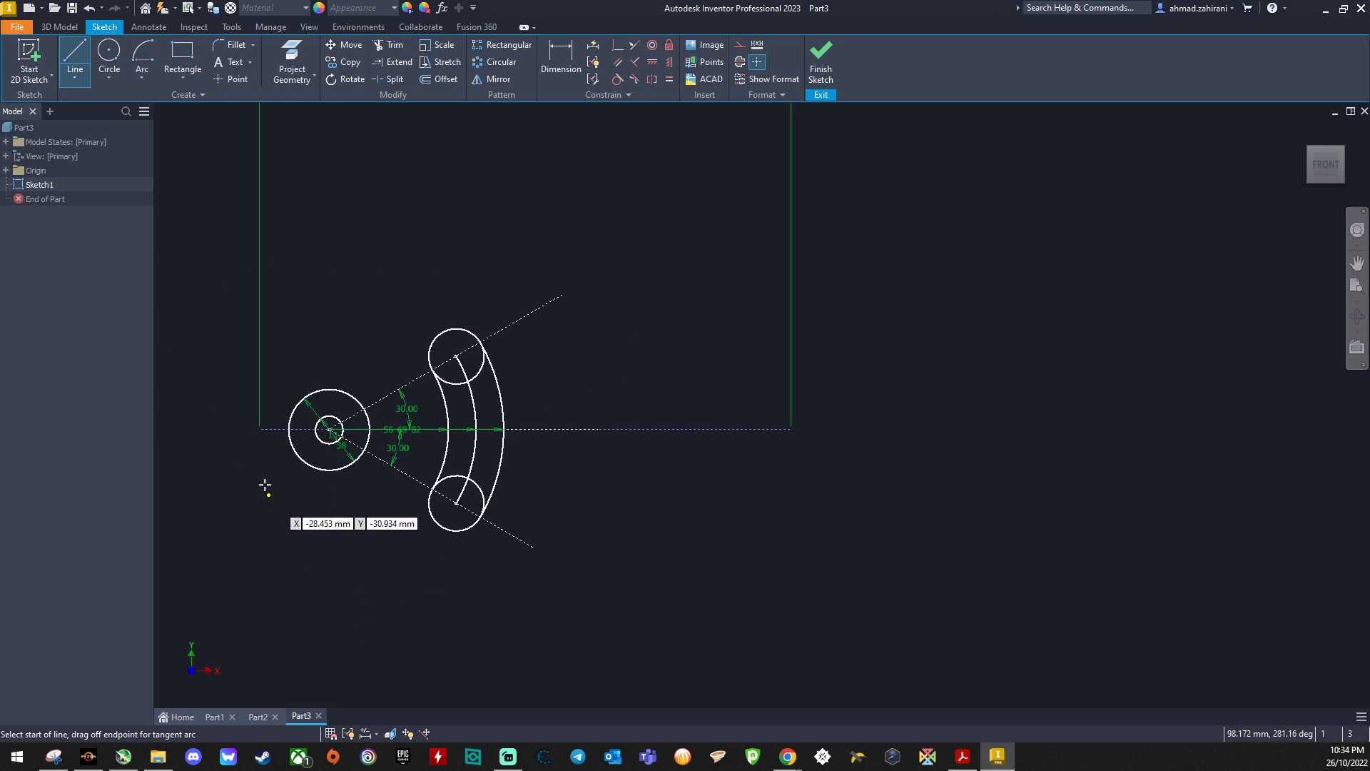
{"action": "scroll", "coordinate": [169, 398], "scroll_direction": "up", "scroll_amount": 3}
{"action": "scroll", "coordinate": [197, 404], "scroll_direction": "down", "scroll_amount": 2}
{"action": "scroll", "coordinate": [642, 437], "scroll_direction": "down", "scroll_amount": 2}
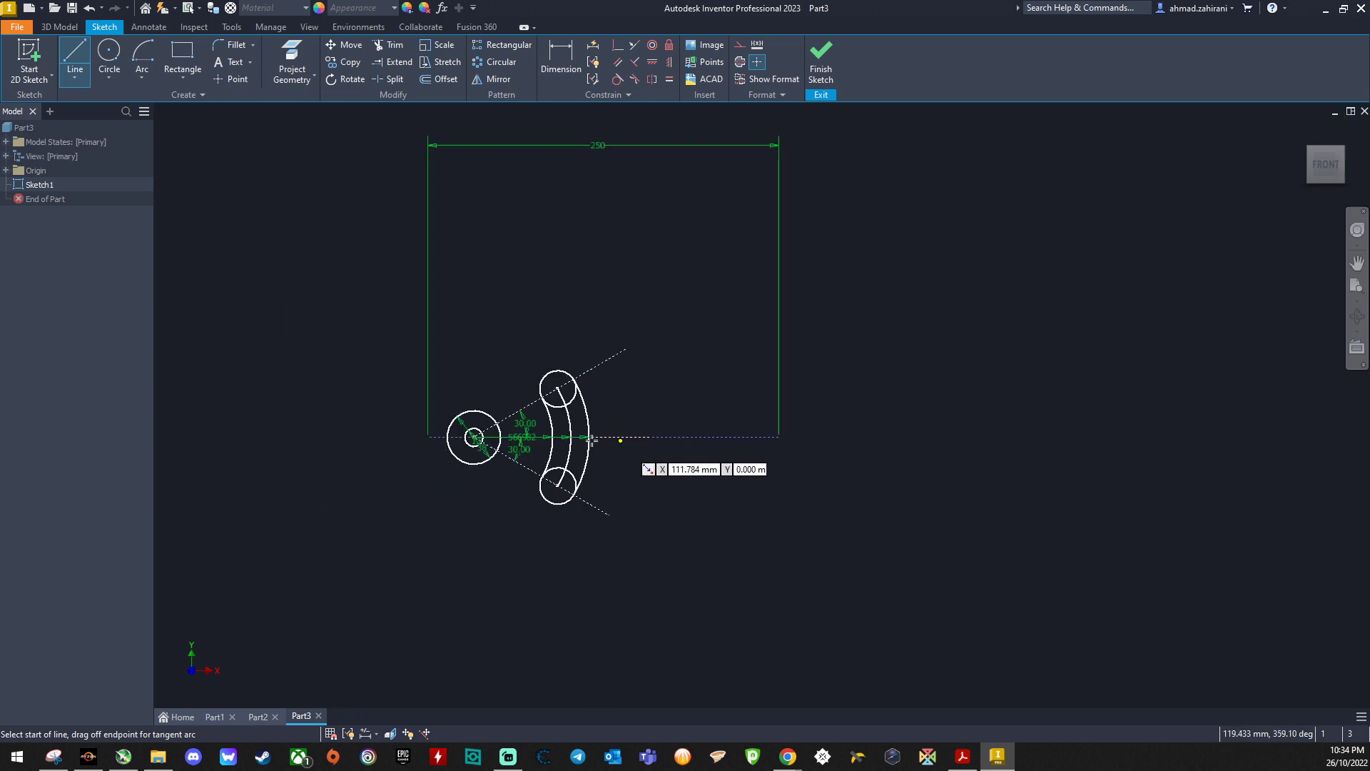
{"action": "scroll", "coordinate": [311, 419], "scroll_direction": "up", "scroll_amount": 3}
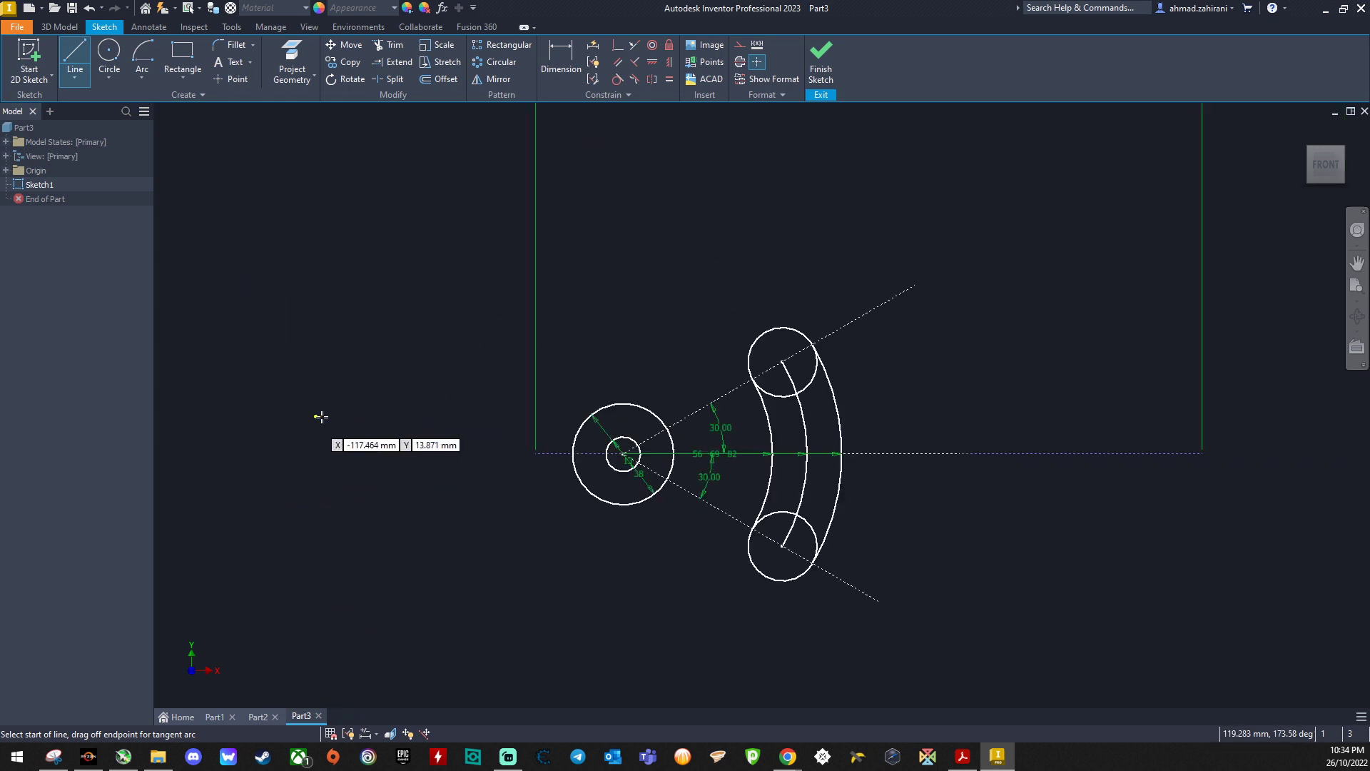
{"action": "left_click", "coordinate": [214, 409]}
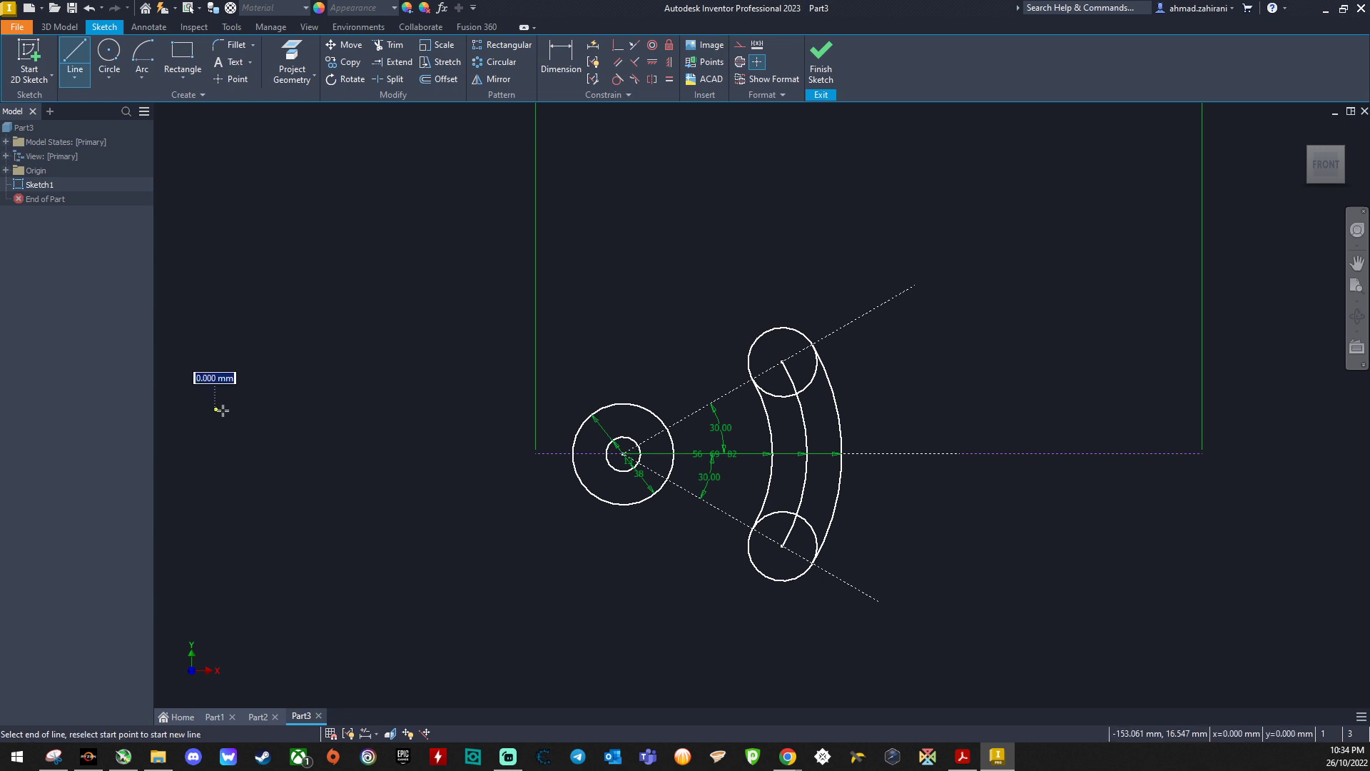
{"action": "left_click", "coordinate": [1235, 411]}
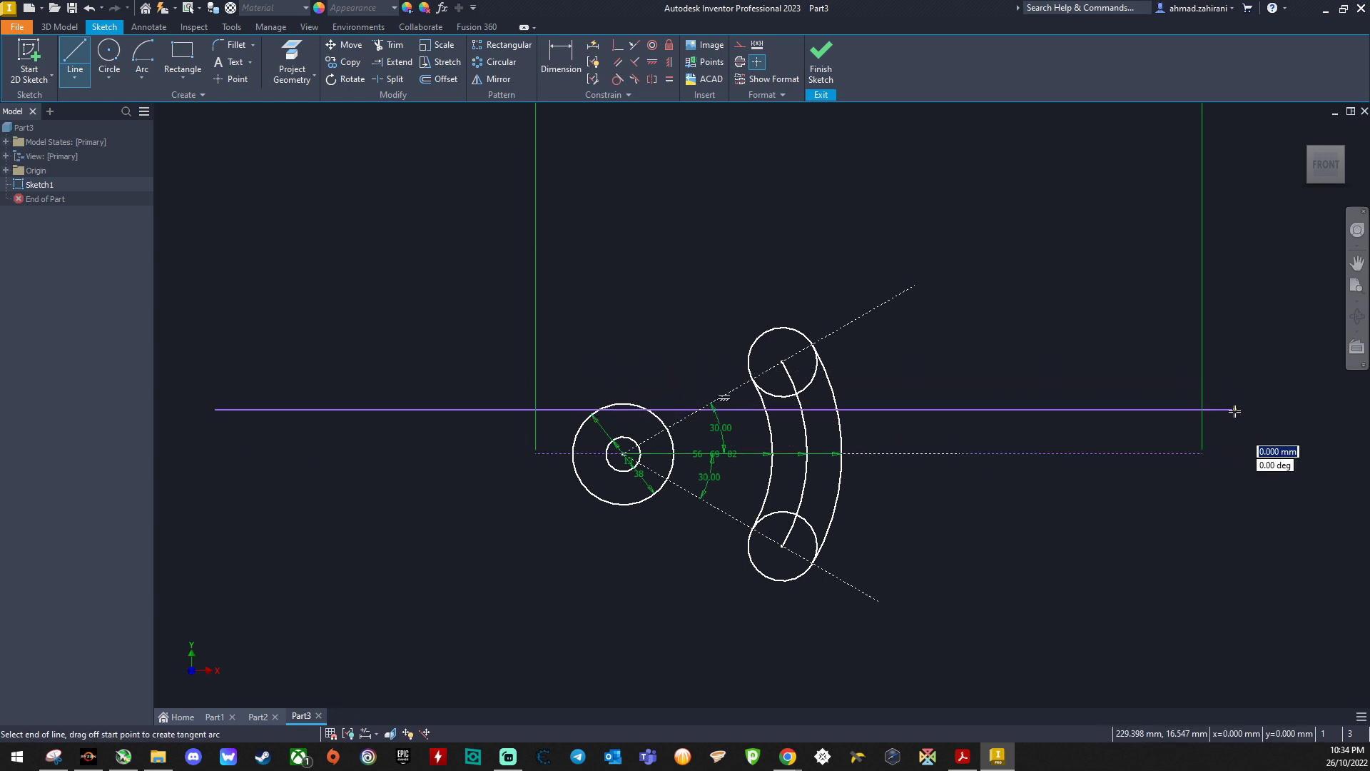
{"action": "right_click", "coordinate": [1096, 261]}
{"action": "left_click", "coordinate": [1149, 262]}
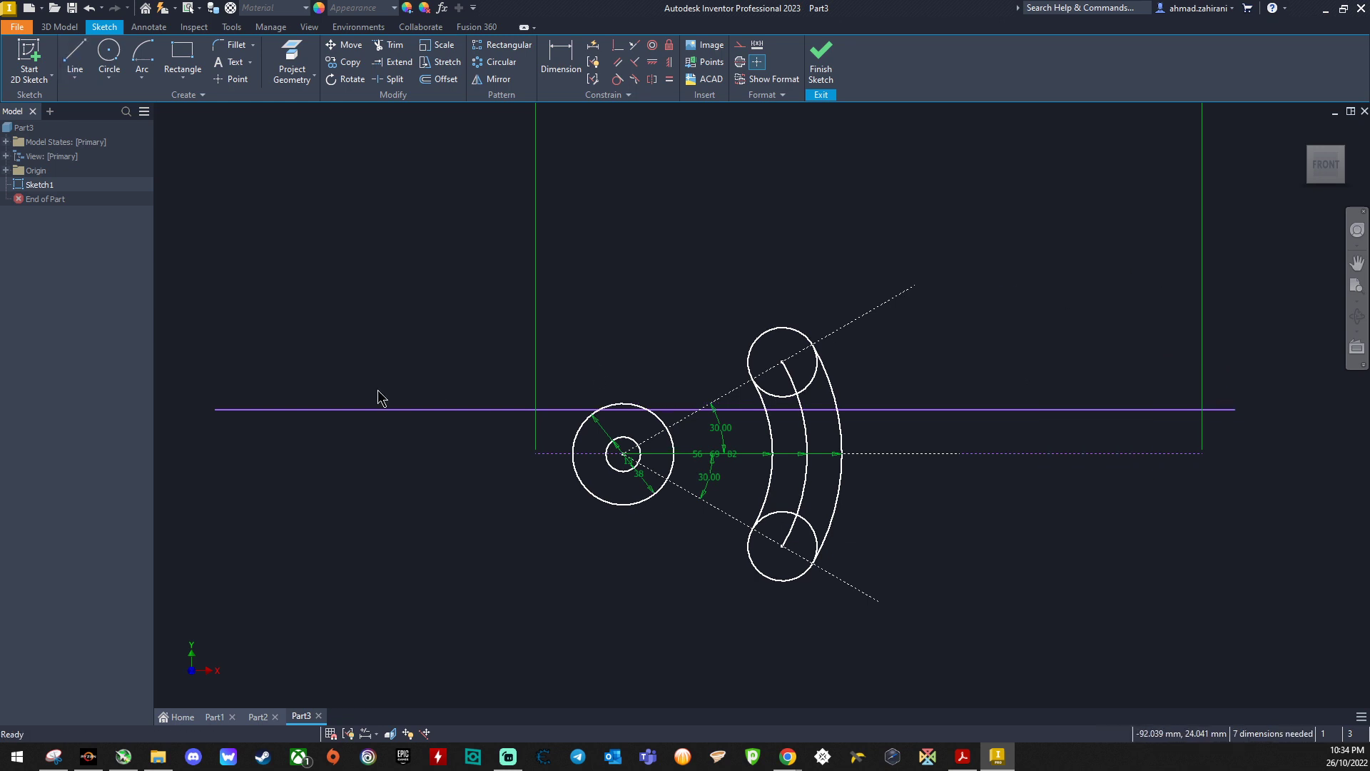
Dimension the distance between the long horizontal line and the horizontal construction line and set it to 10 mm.
{"action": "left_click", "coordinate": [561, 59]}
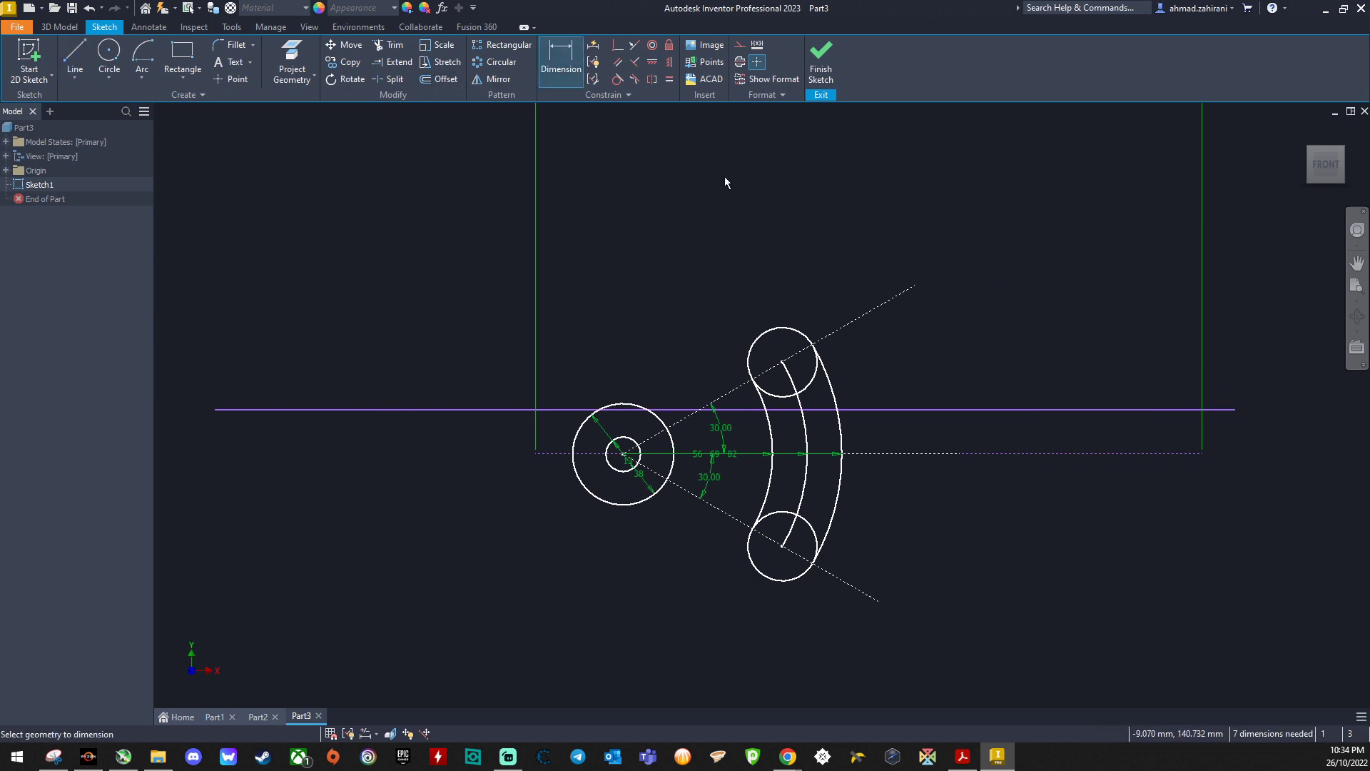
{"action": "left_click", "coordinate": [1011, 409]}
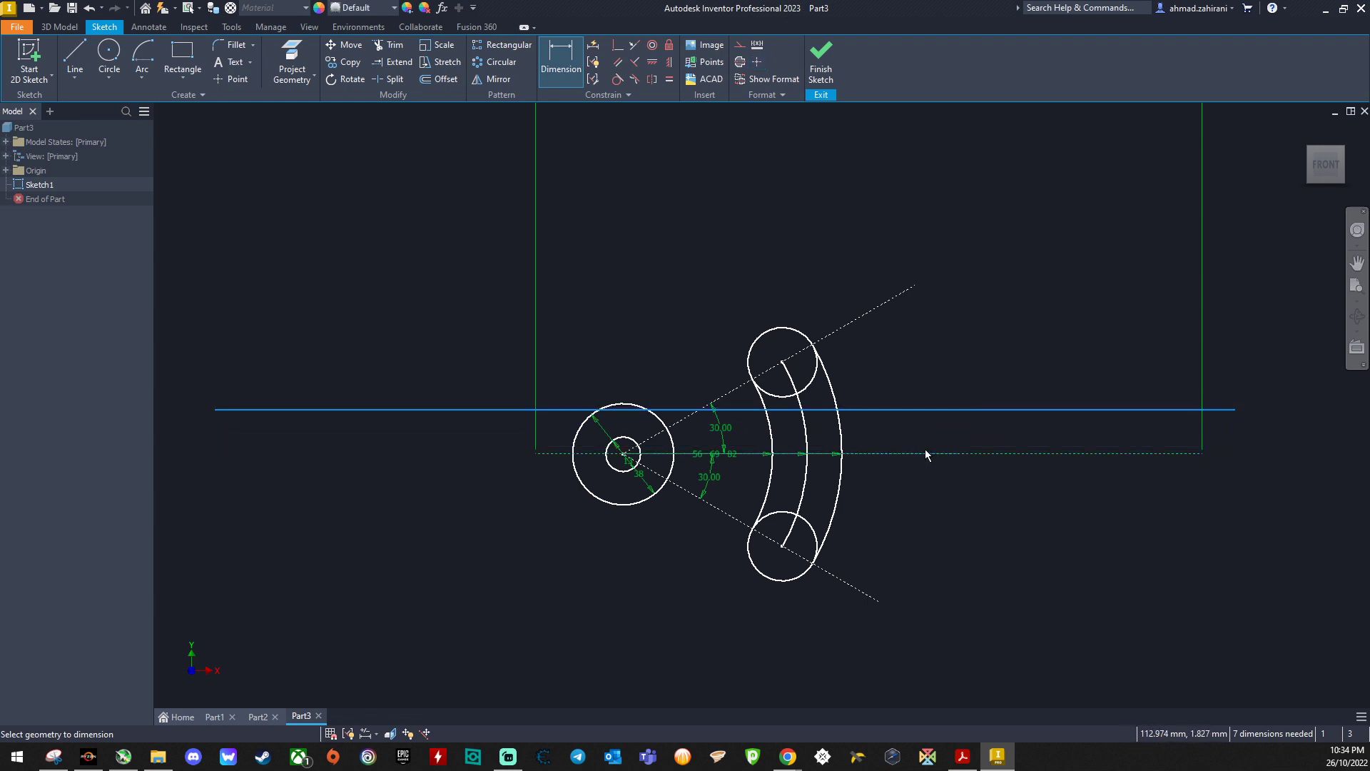
{"action": "left_click", "coordinate": [927, 453]}
{"action": "left_click", "coordinate": [1260, 438]}
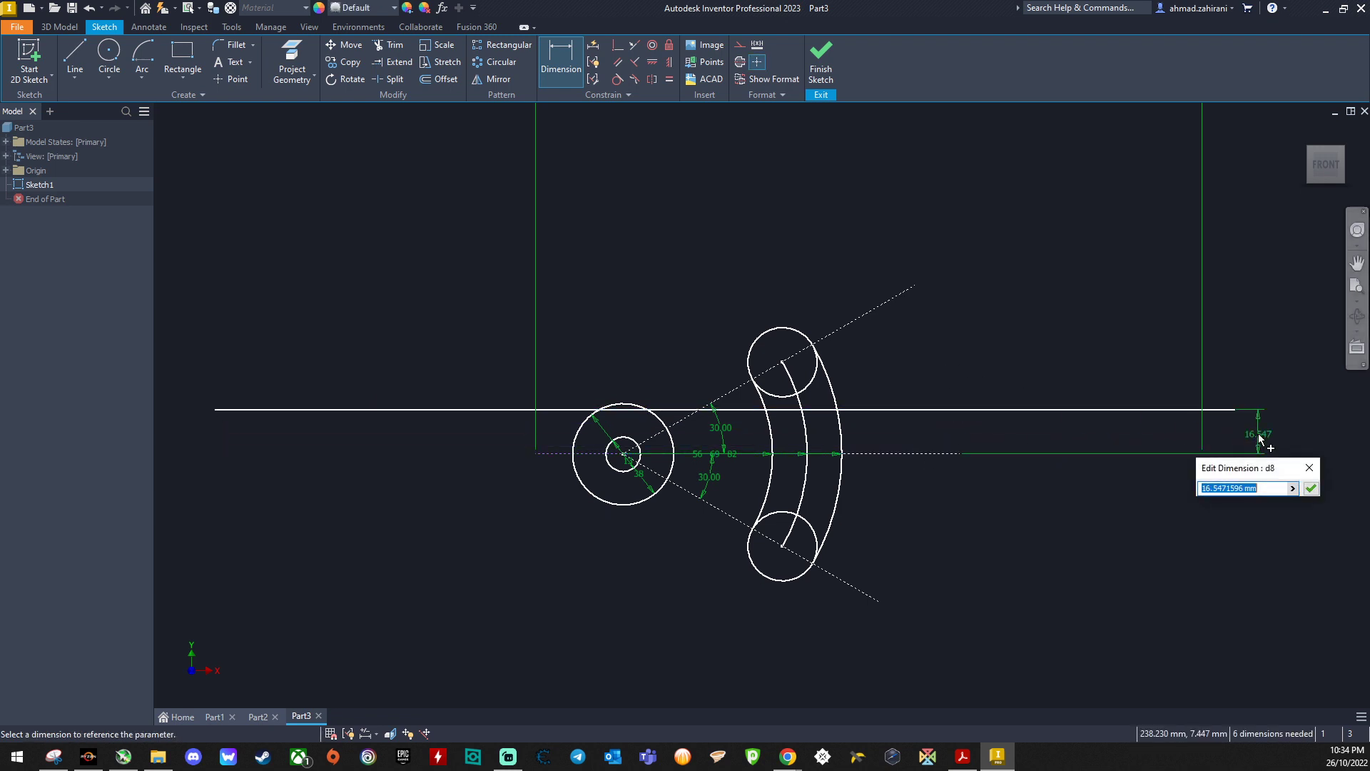
{"action": "type", "text": "10"}
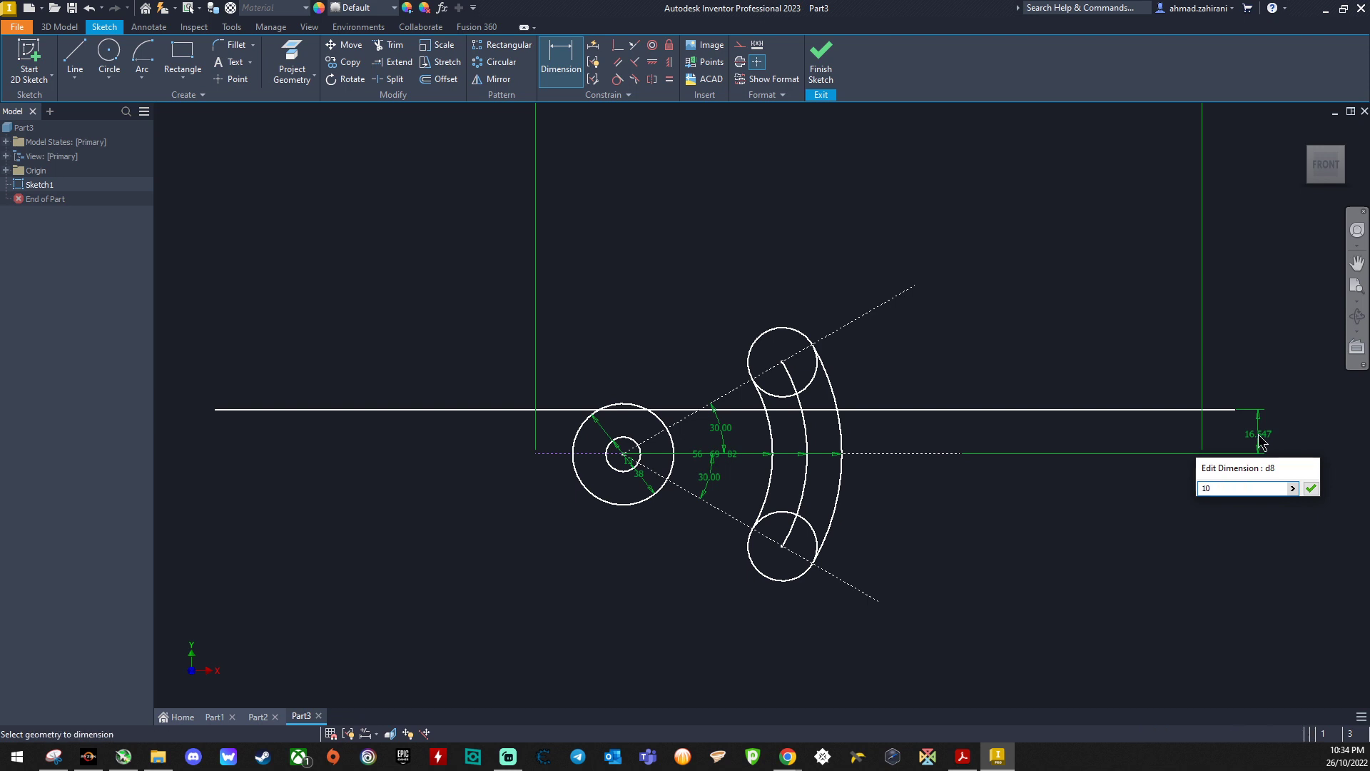
{"action": "key", "text": "Return"}
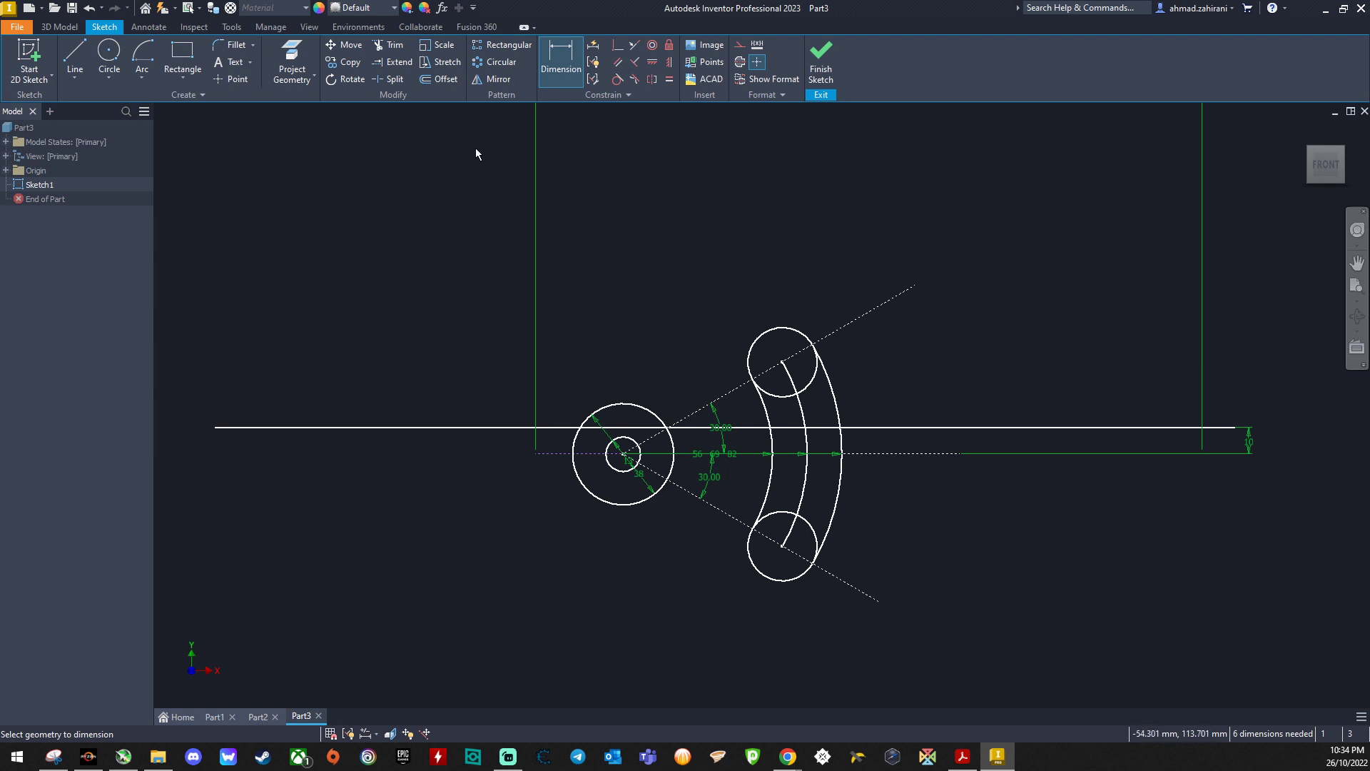
Mirror the long horizontal line about the horizontal construction line.
{"action": "left_click", "coordinate": [492, 79]}
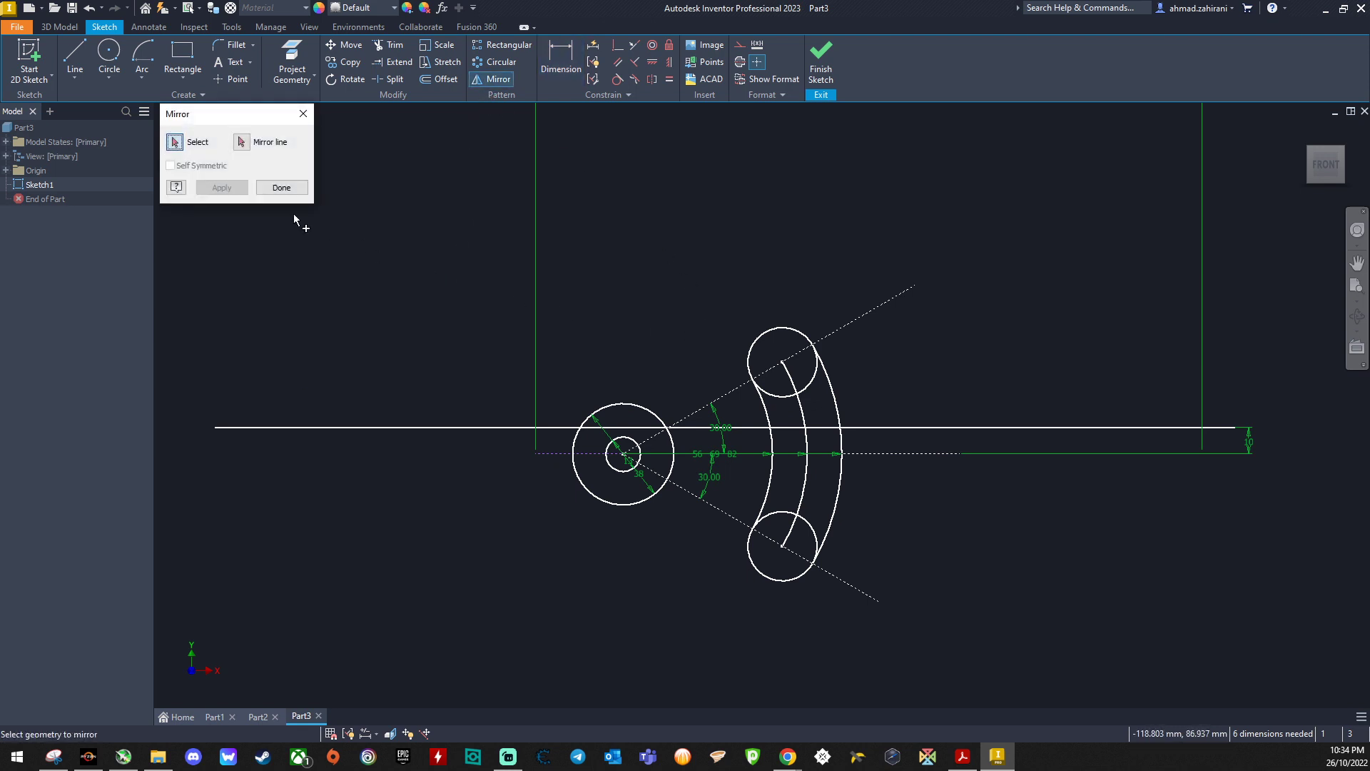
{"action": "left_click", "coordinate": [327, 428]}
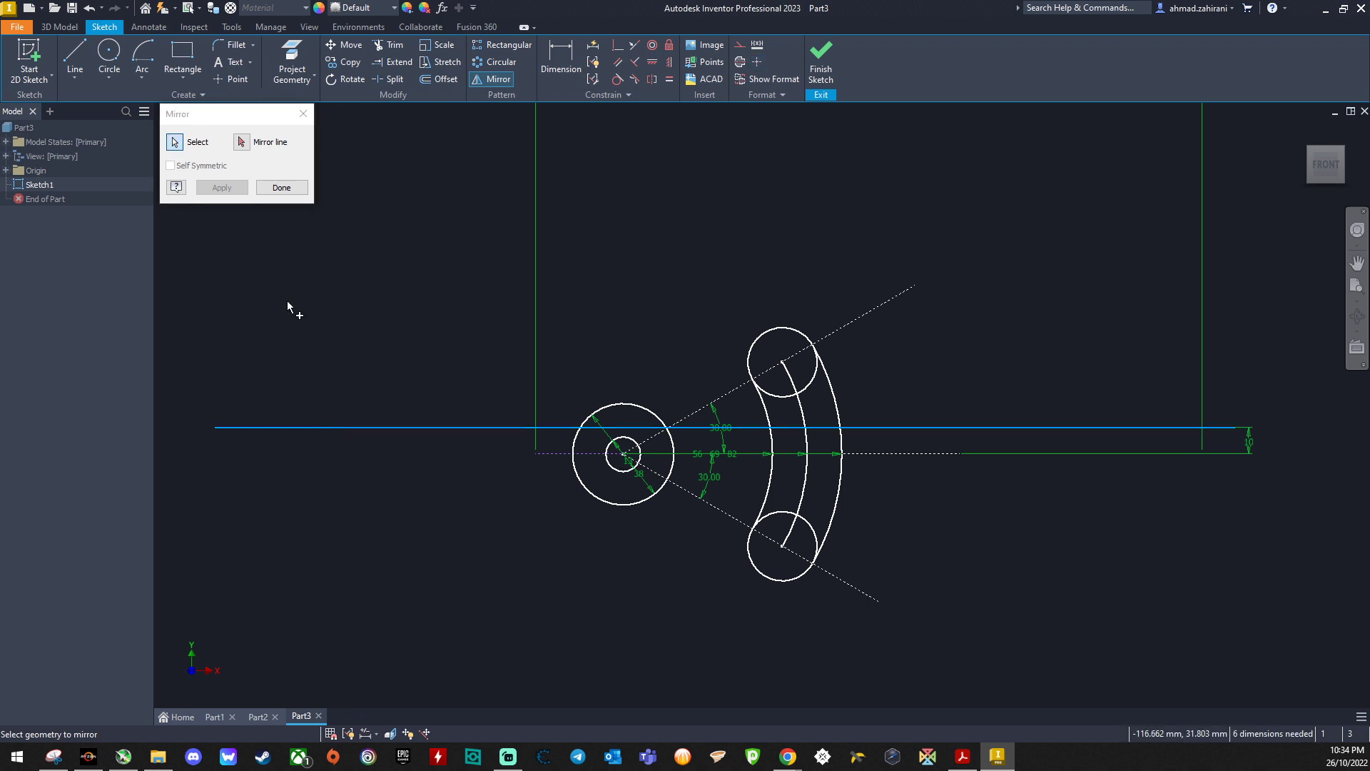
{"action": "left_click", "coordinate": [240, 142]}
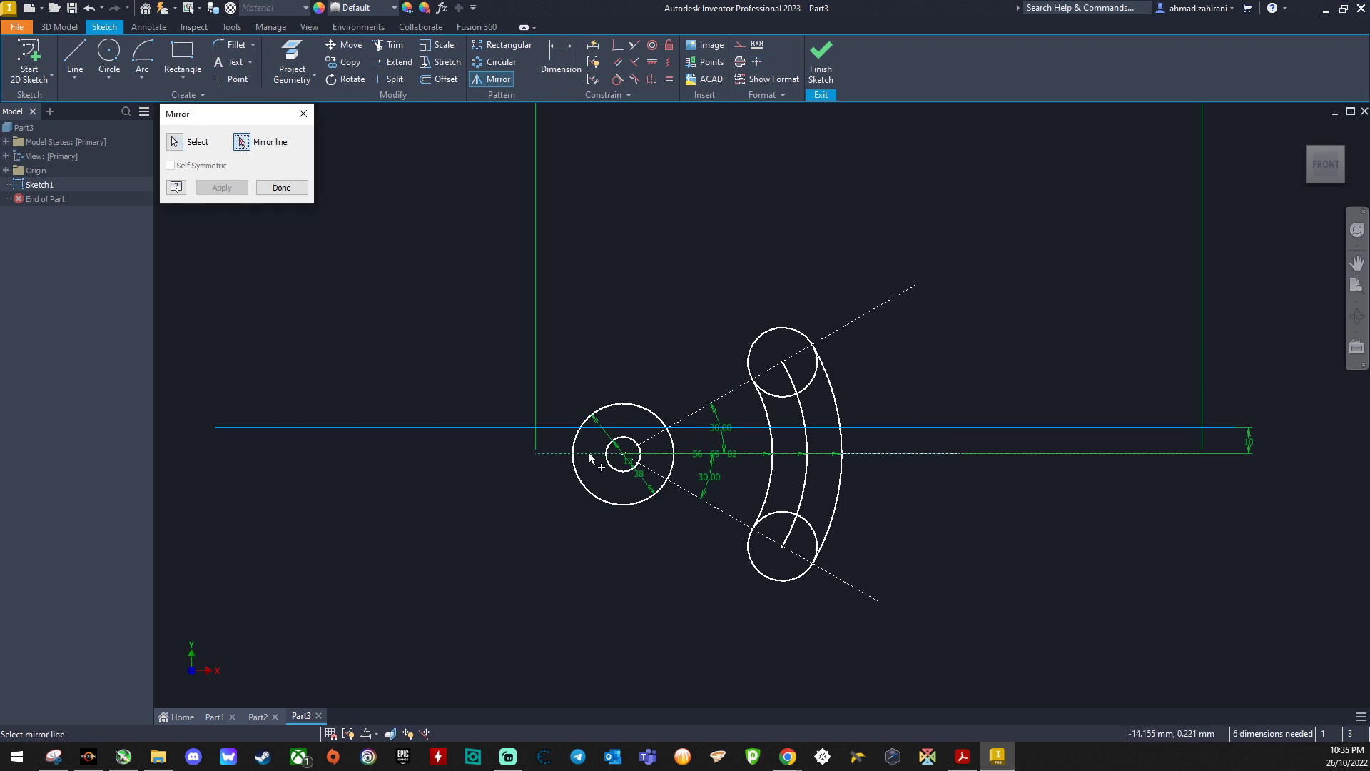
{"action": "left_click", "coordinate": [550, 454]}
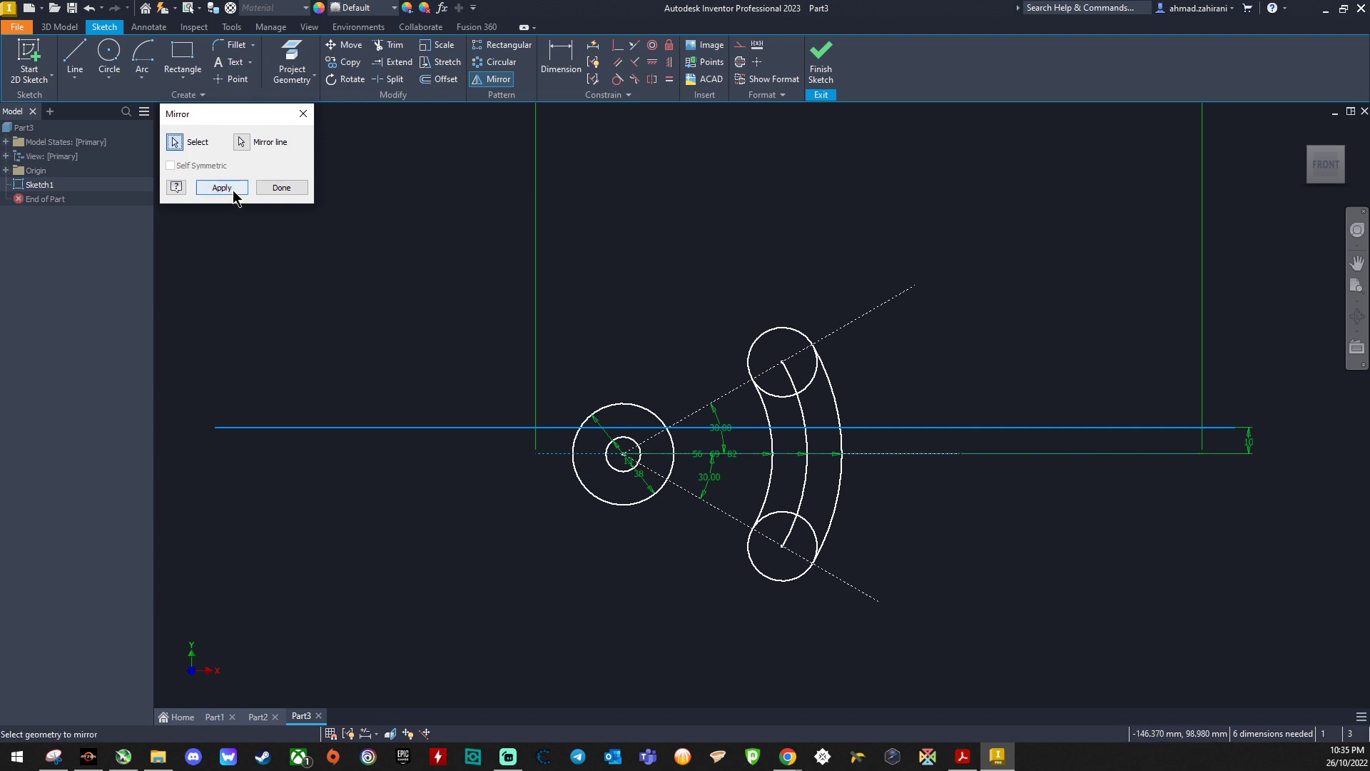
{"action": "left_click", "coordinate": [235, 189]}
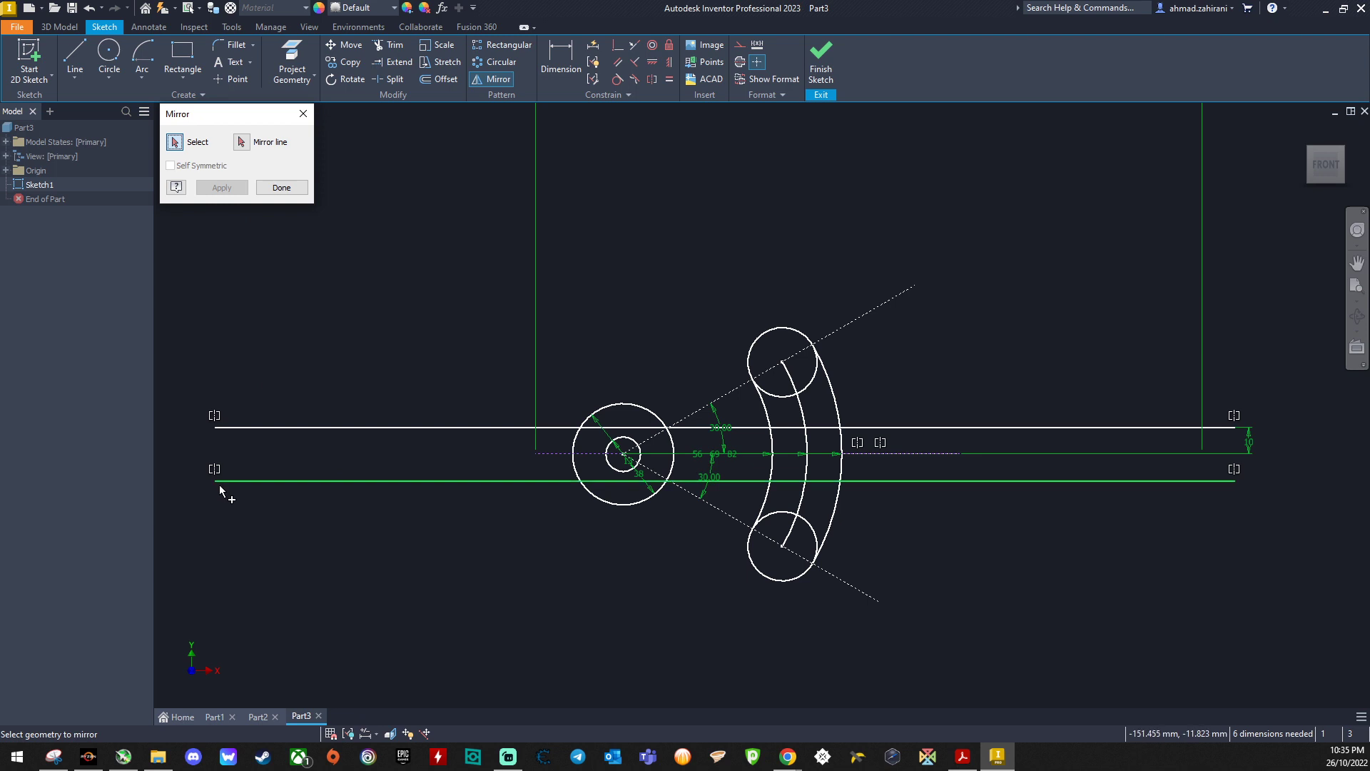
{"action": "left_click", "coordinate": [283, 187]}
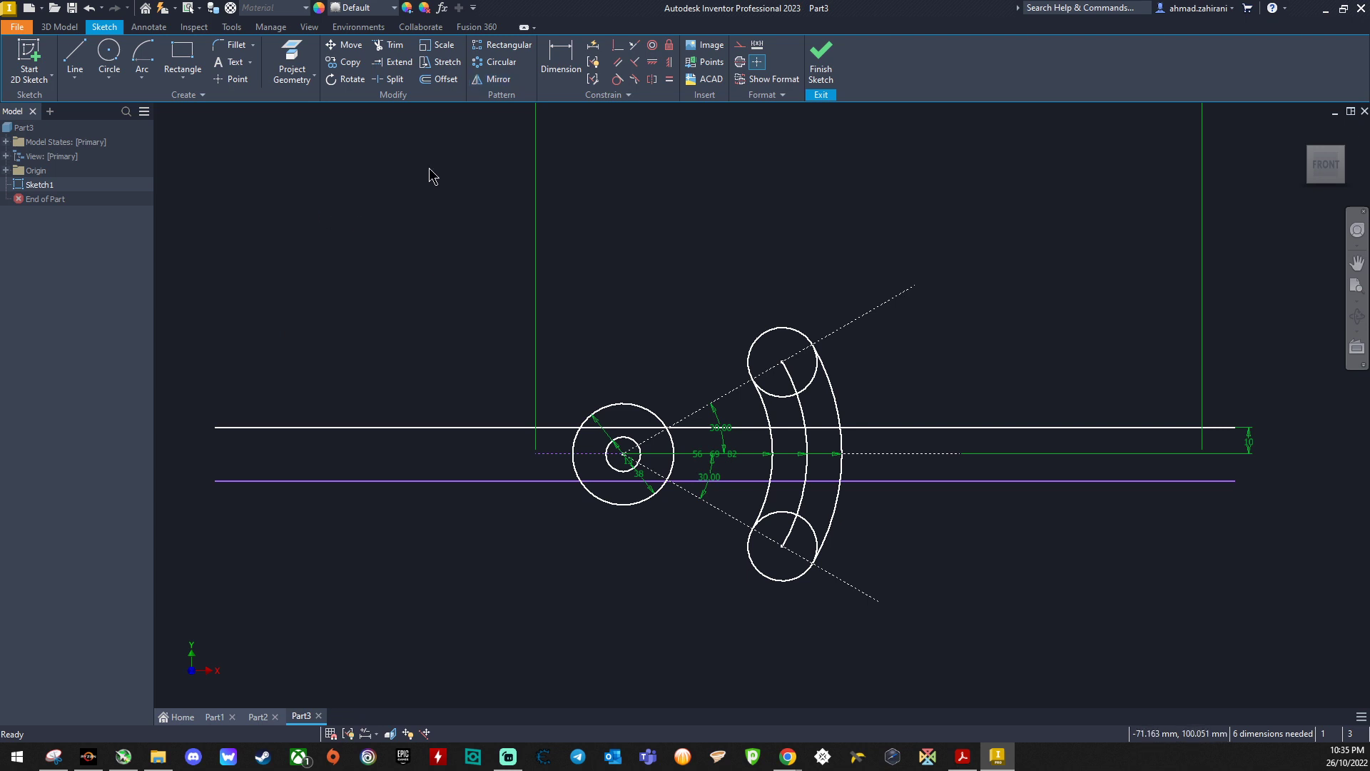
Trim both long horizontal lines beyond the 82 mm arc, and trim the upper line back to the 56 mm arc.
{"action": "left_click", "coordinate": [386, 45]}
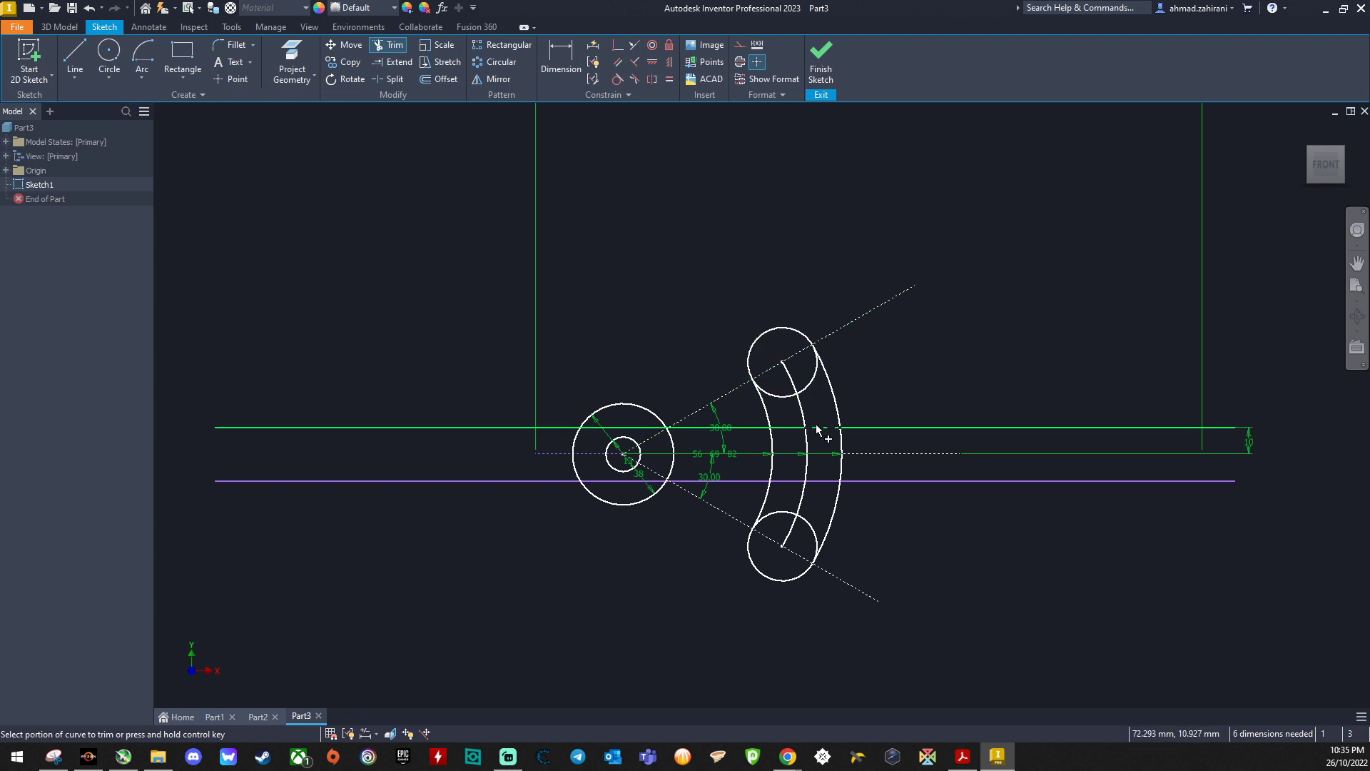
{"action": "left_click", "coordinate": [956, 431]}
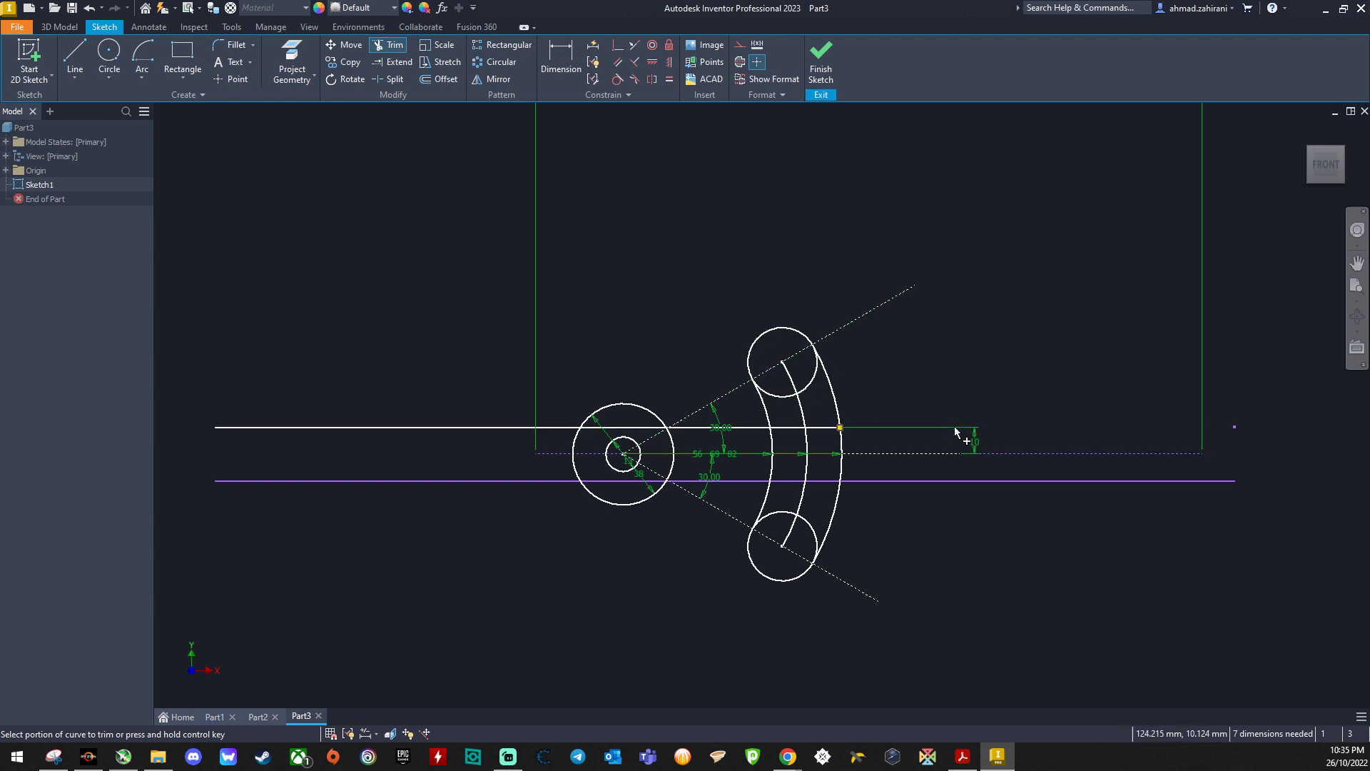
{"action": "left_click", "coordinate": [949, 480]}
{"action": "left_click", "coordinate": [823, 428]}
{"action": "left_click", "coordinate": [785, 429]}
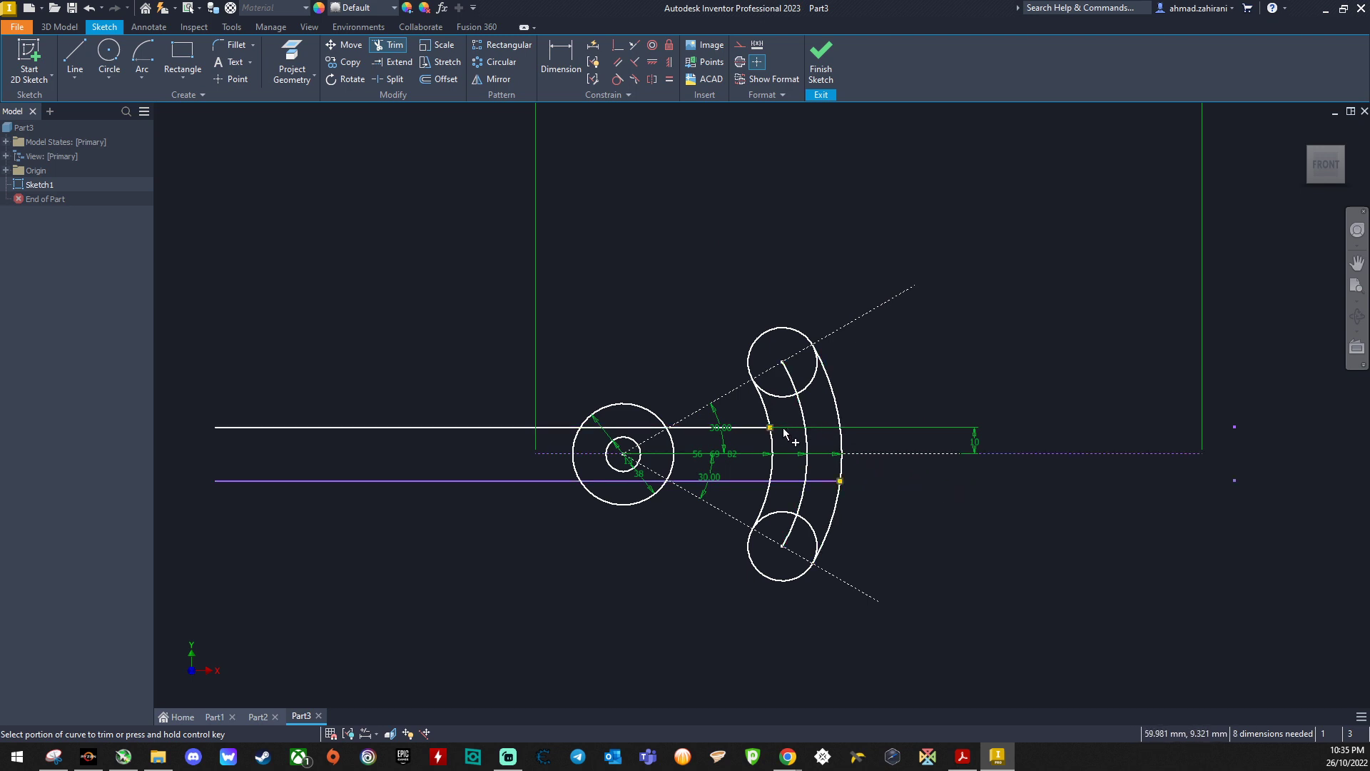
Trim the curved outline's interior: the 69 mm arc's upper part, the upper circle's inner half, the 56 mm arc between the lines, and the lower line's end.
{"action": "left_click", "coordinate": [790, 380]}
{"action": "left_click", "coordinate": [803, 418]}
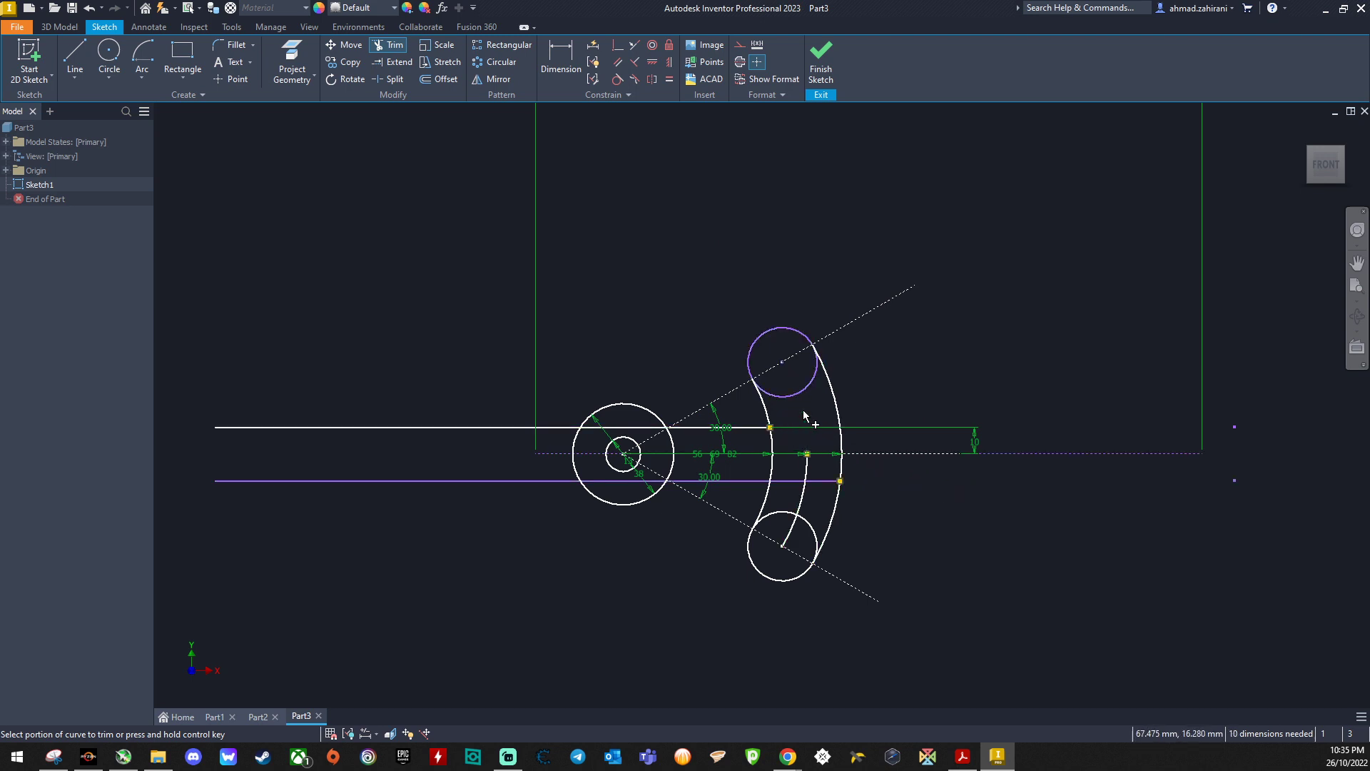
{"action": "left_click", "coordinate": [803, 389]}
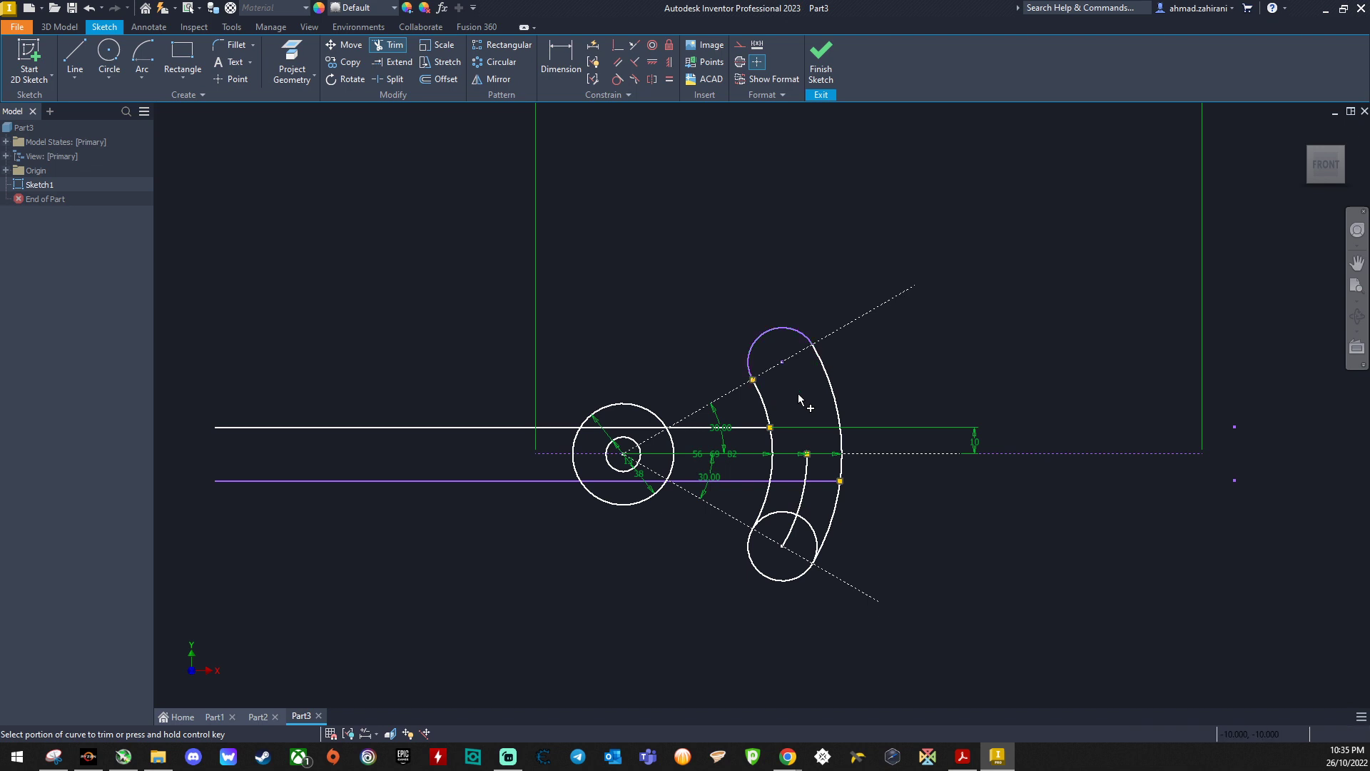
{"action": "left_click", "coordinate": [765, 451]}
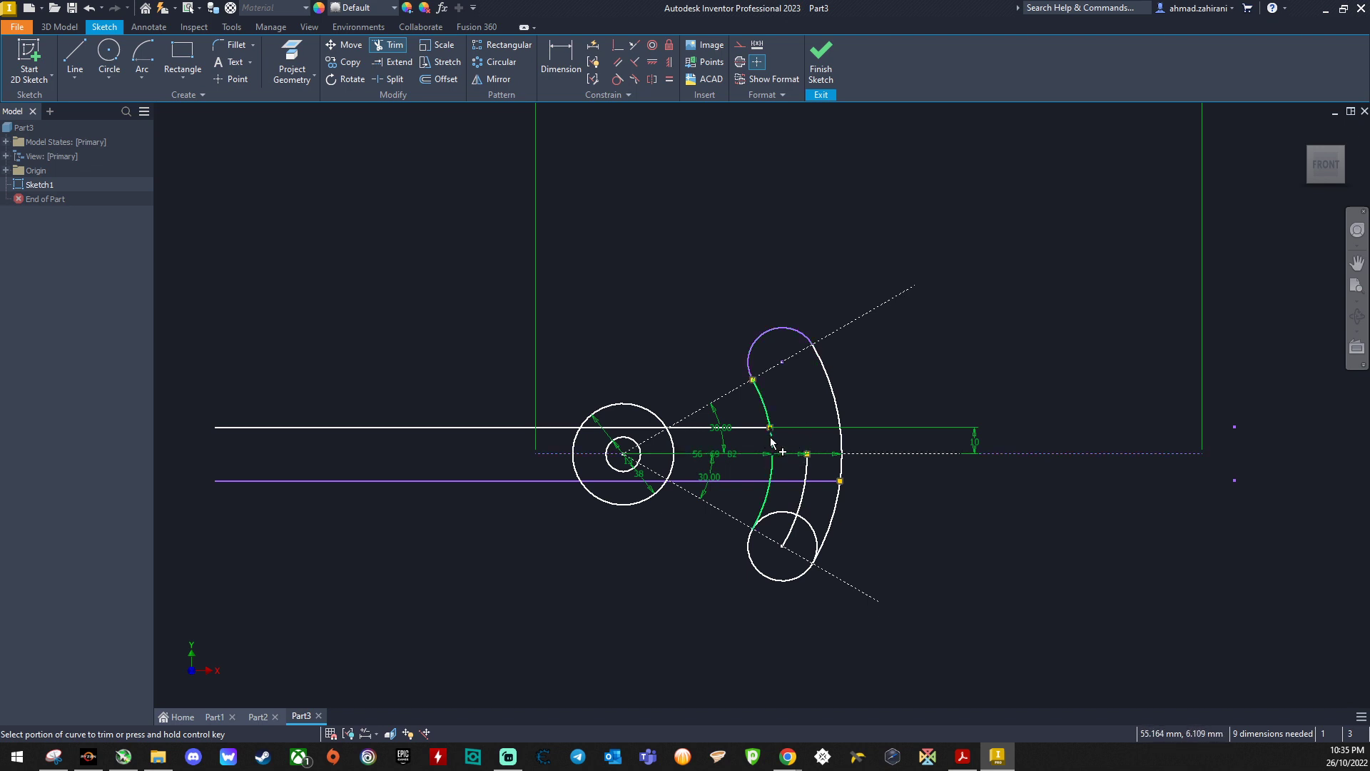
{"action": "left_click", "coordinate": [821, 481]}
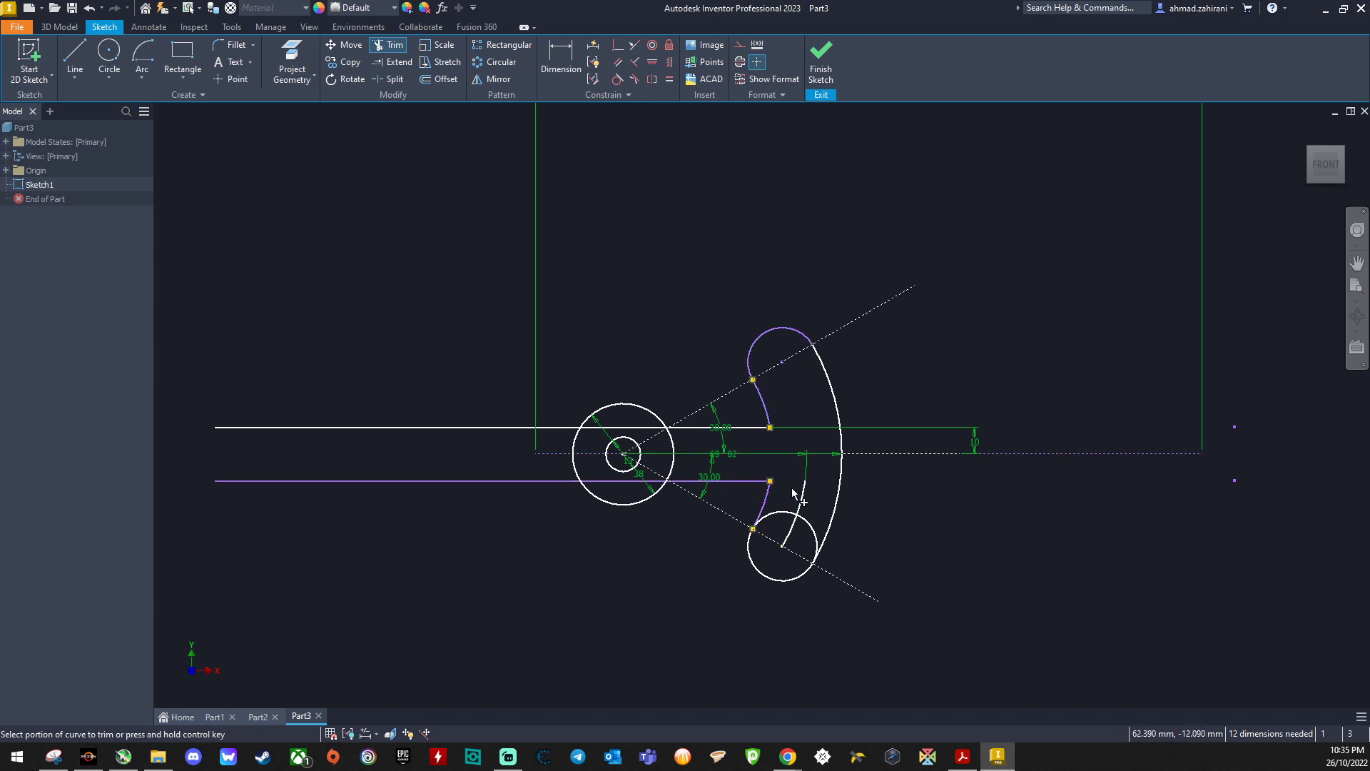
Trim the inner half of the lower end circle and delete the remaining piece of the 69 mm arc.
{"action": "left_click", "coordinate": [791, 534]}
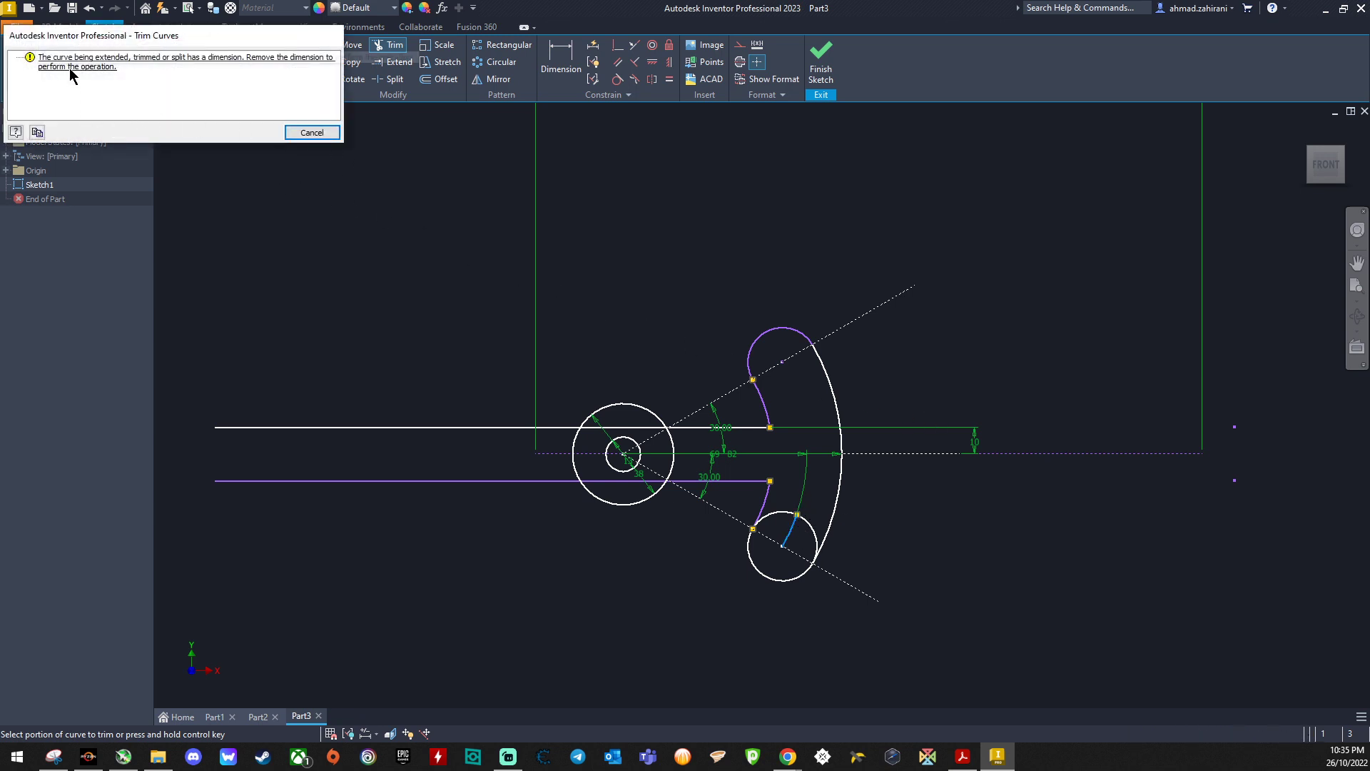
{"action": "left_click", "coordinate": [311, 132]}
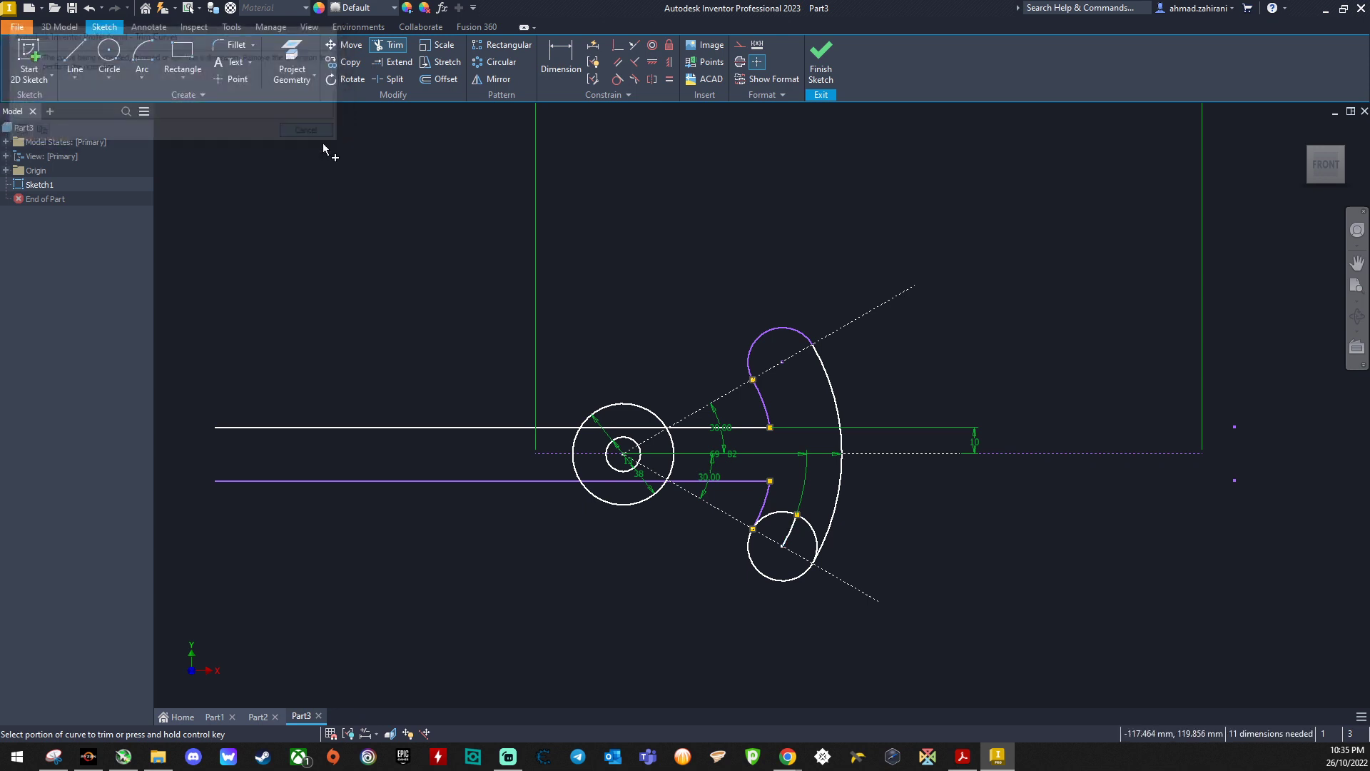
{"action": "left_click", "coordinate": [794, 520]}
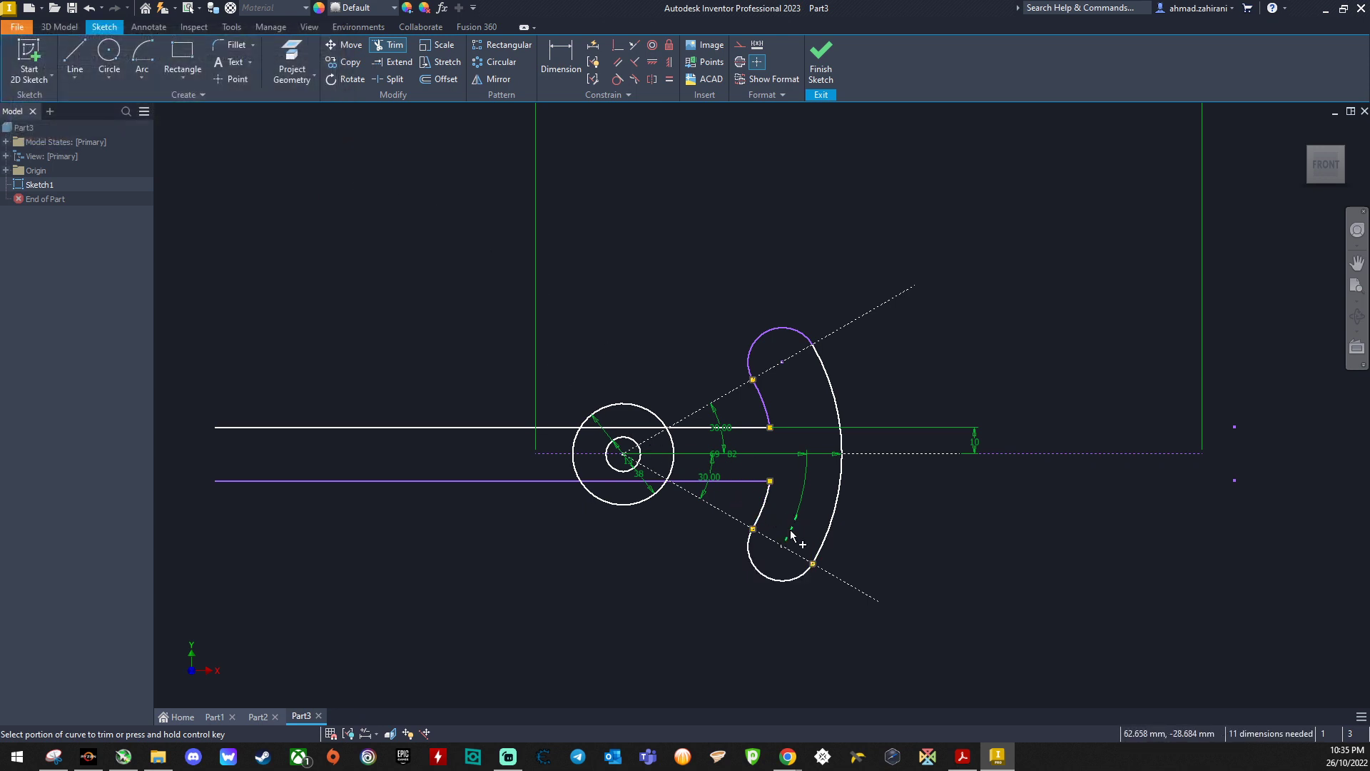
{"action": "left_click", "coordinate": [791, 533]}
{"action": "left_click", "coordinate": [311, 132]}
{"action": "right_click", "coordinate": [799, 206]}
{"action": "left_click", "coordinate": [849, 191]}
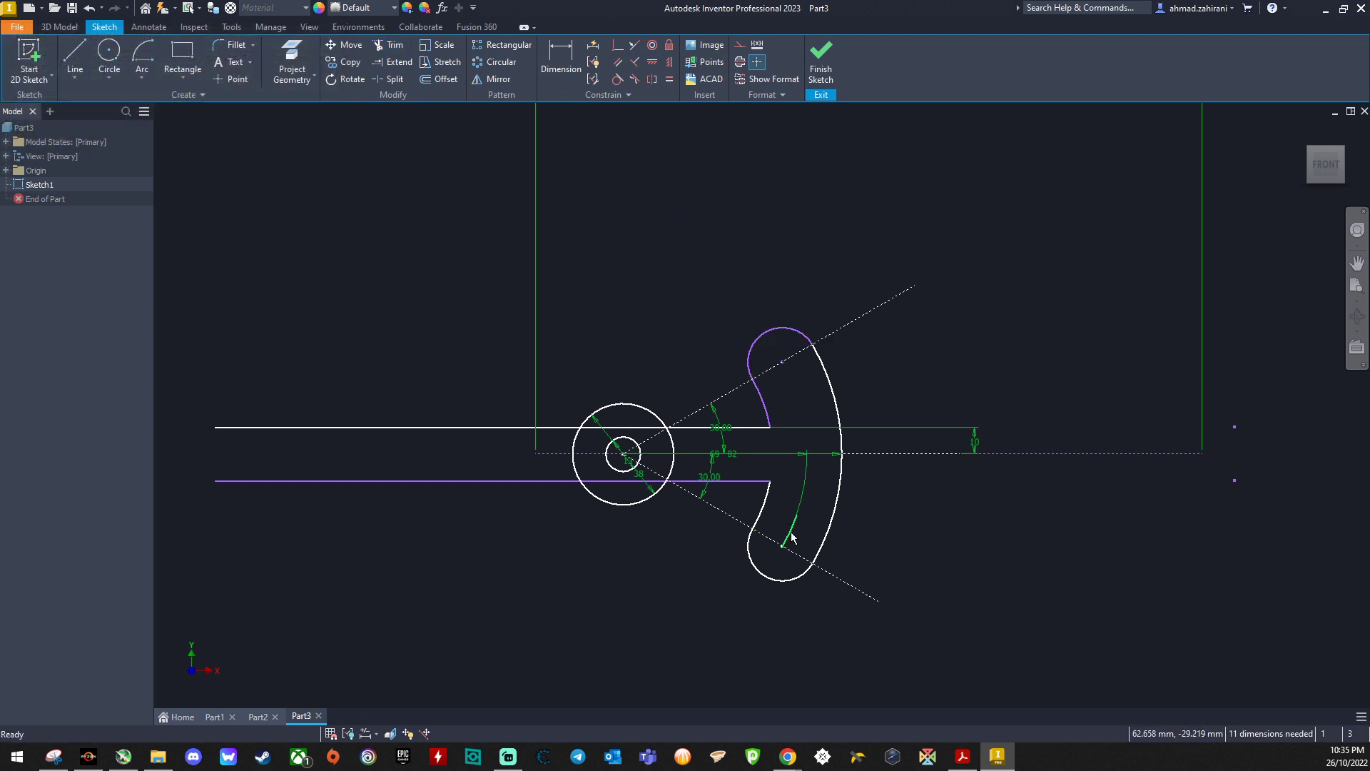
{"action": "scroll", "coordinate": [794, 541], "scroll_direction": "down", "scroll_amount": 4}
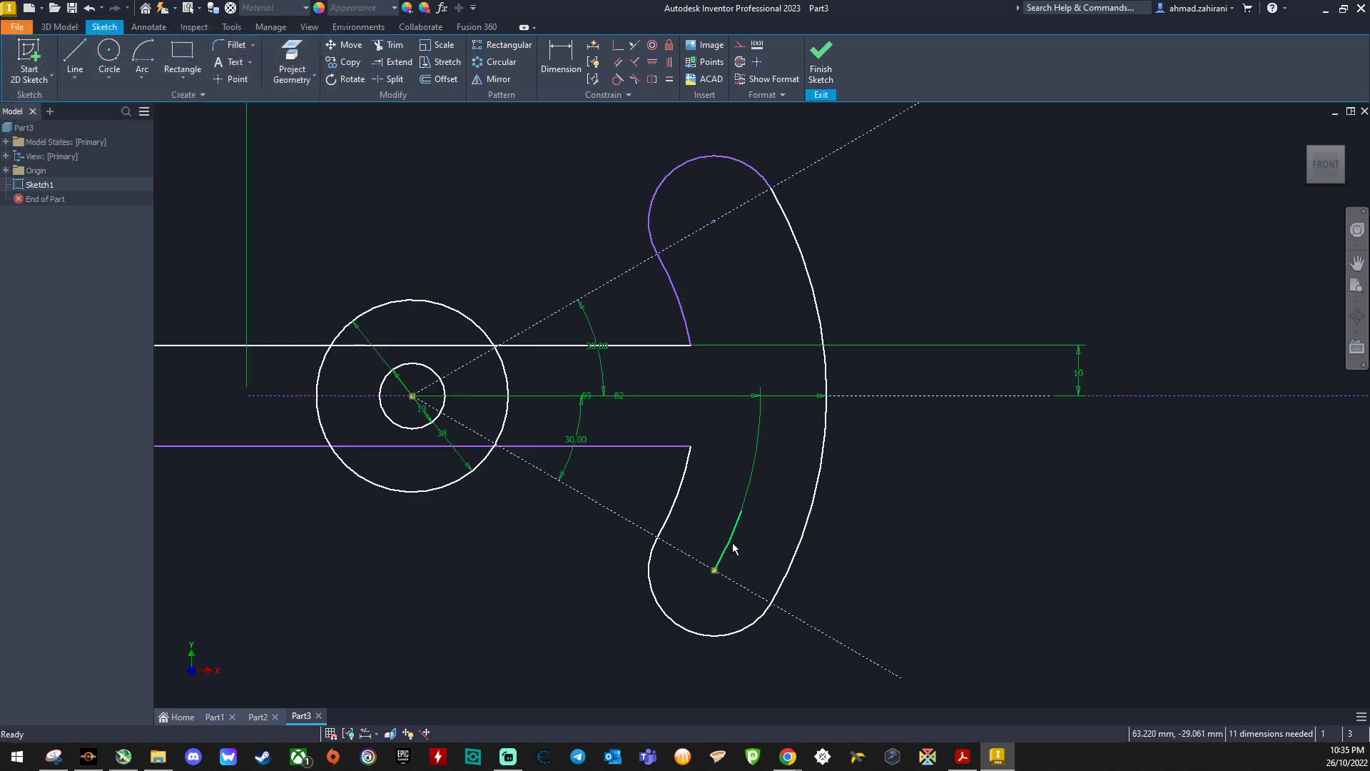
{"action": "key", "text": "Delete"}
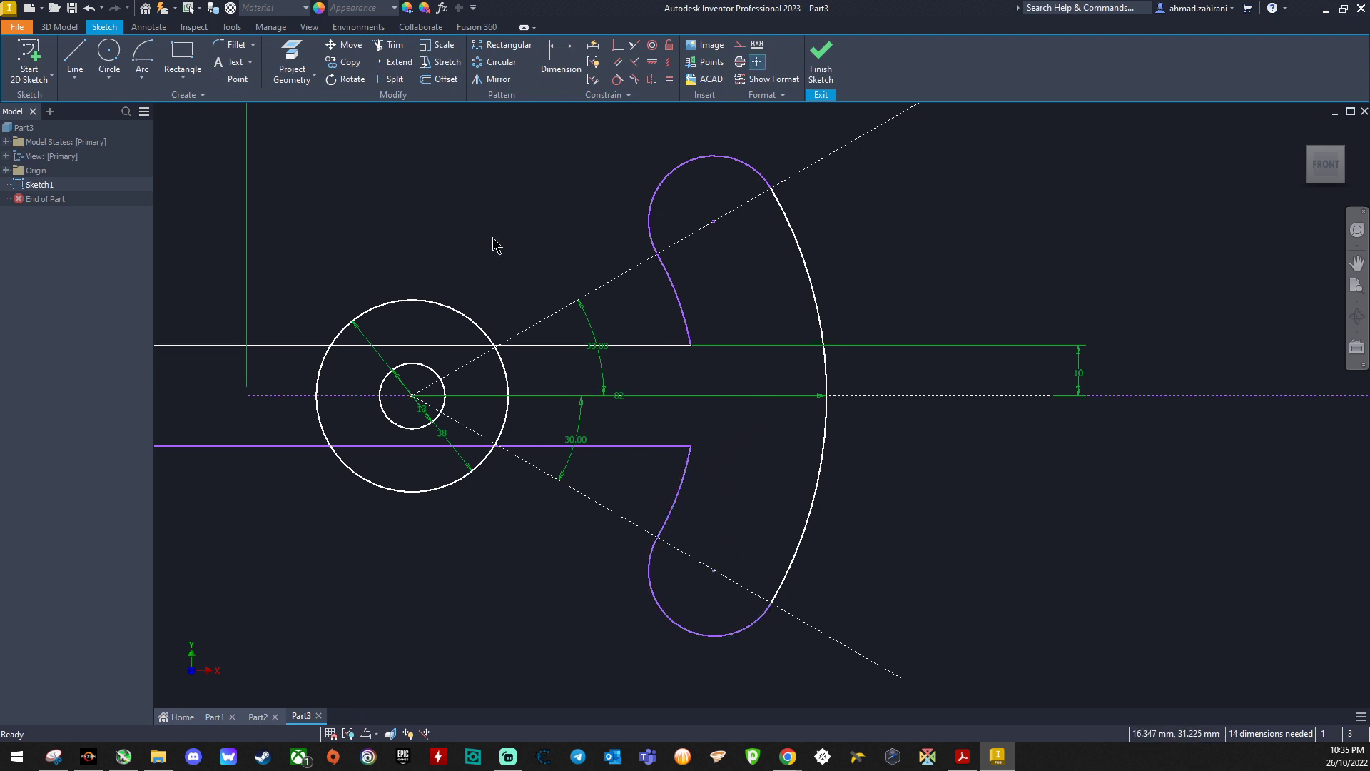
Draw a 15 mm diameter circle at the centre of each rounded end of the curved head.
{"action": "left_click", "coordinate": [107, 55]}
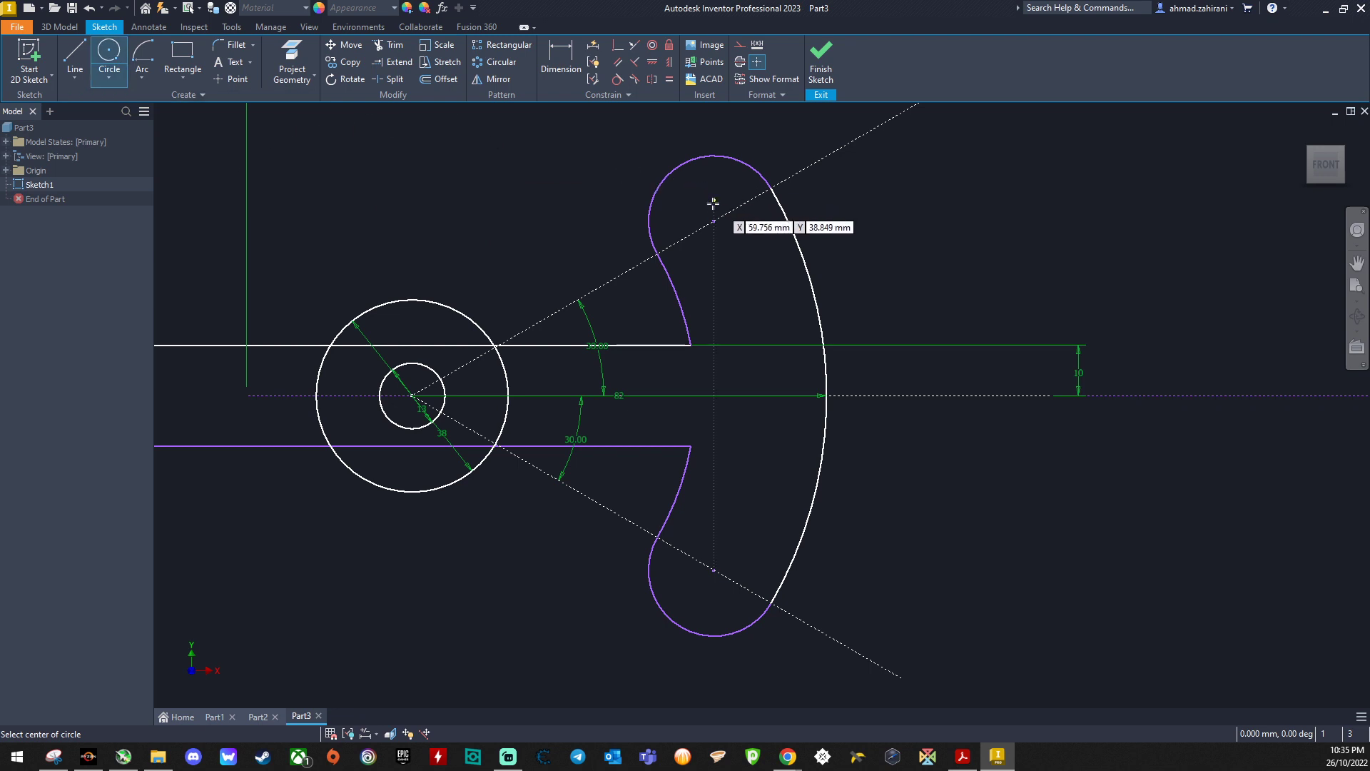
{"action": "left_click", "coordinate": [113, 56]}
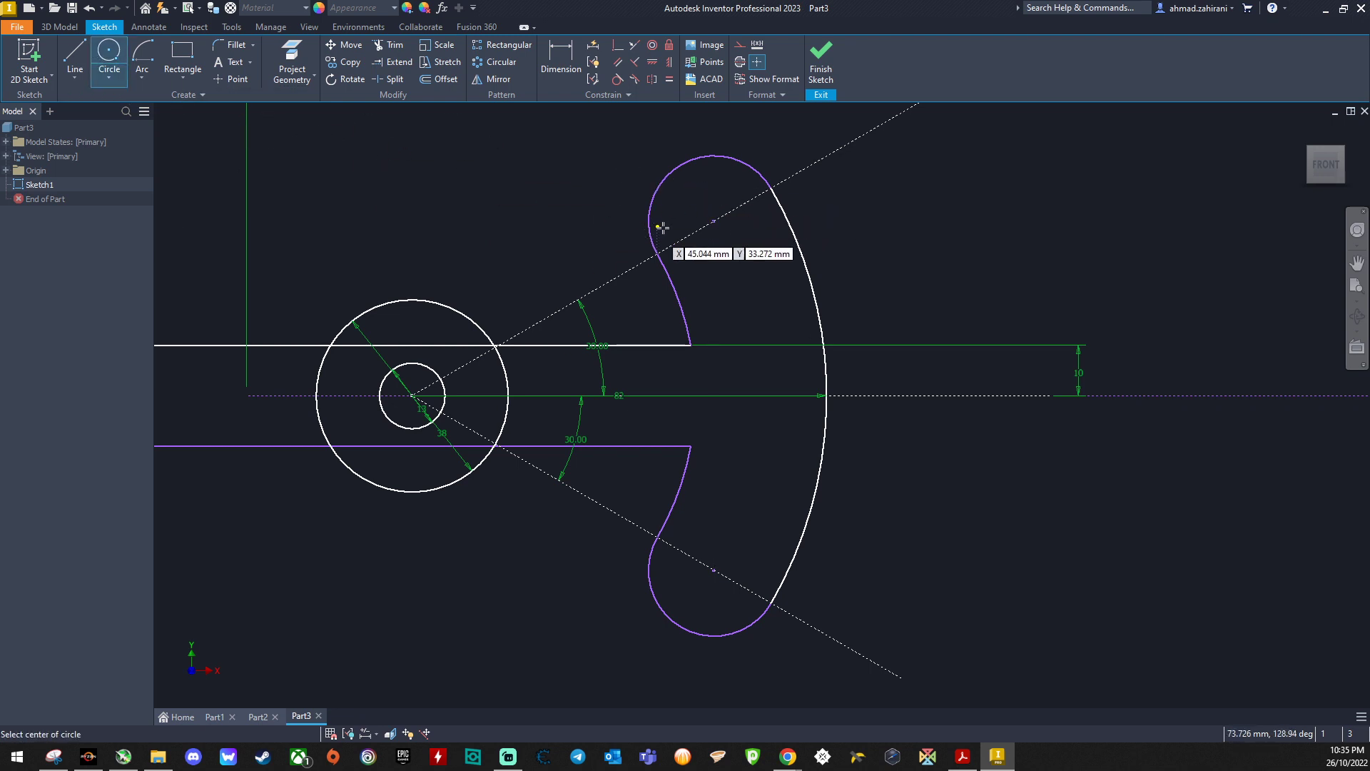
{"action": "left_click", "coordinate": [713, 222]}
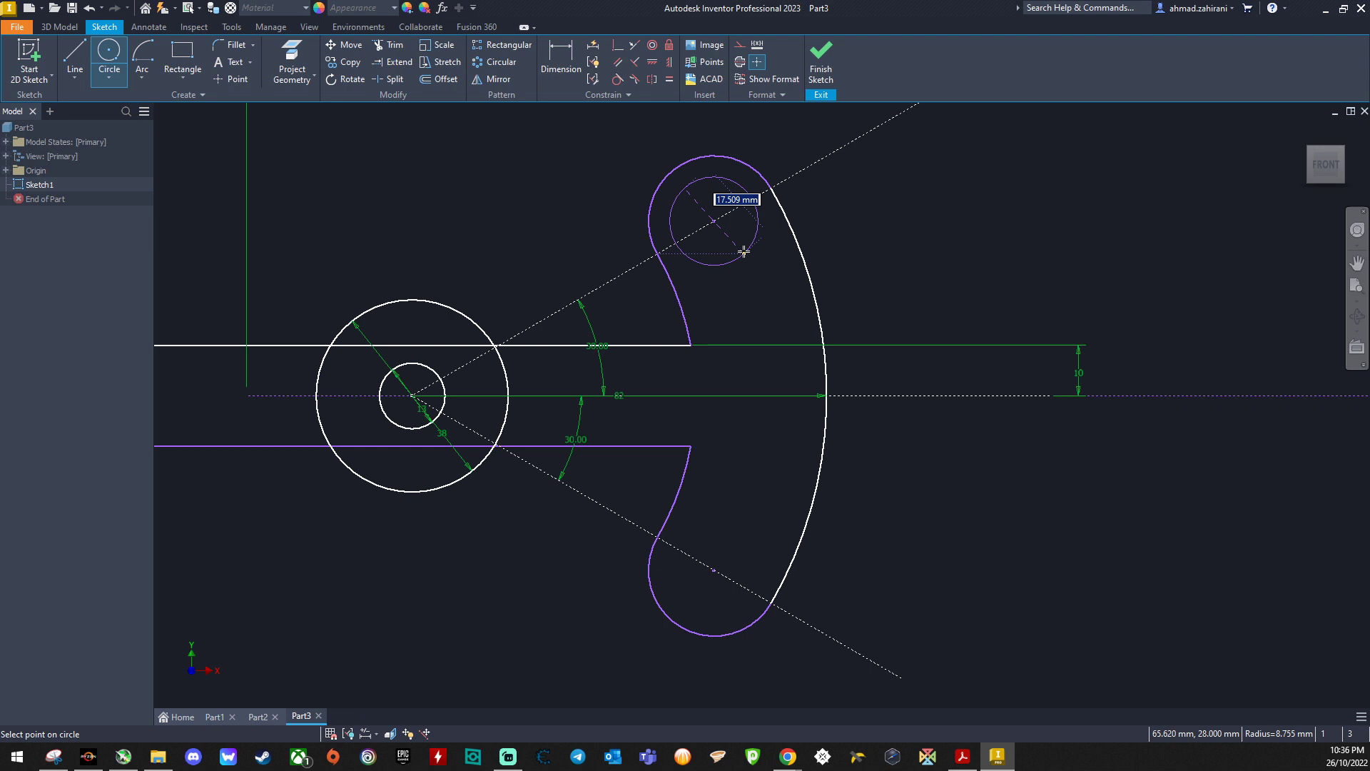
{"action": "type", "text": "15"}
{"action": "key", "text": "Return"}
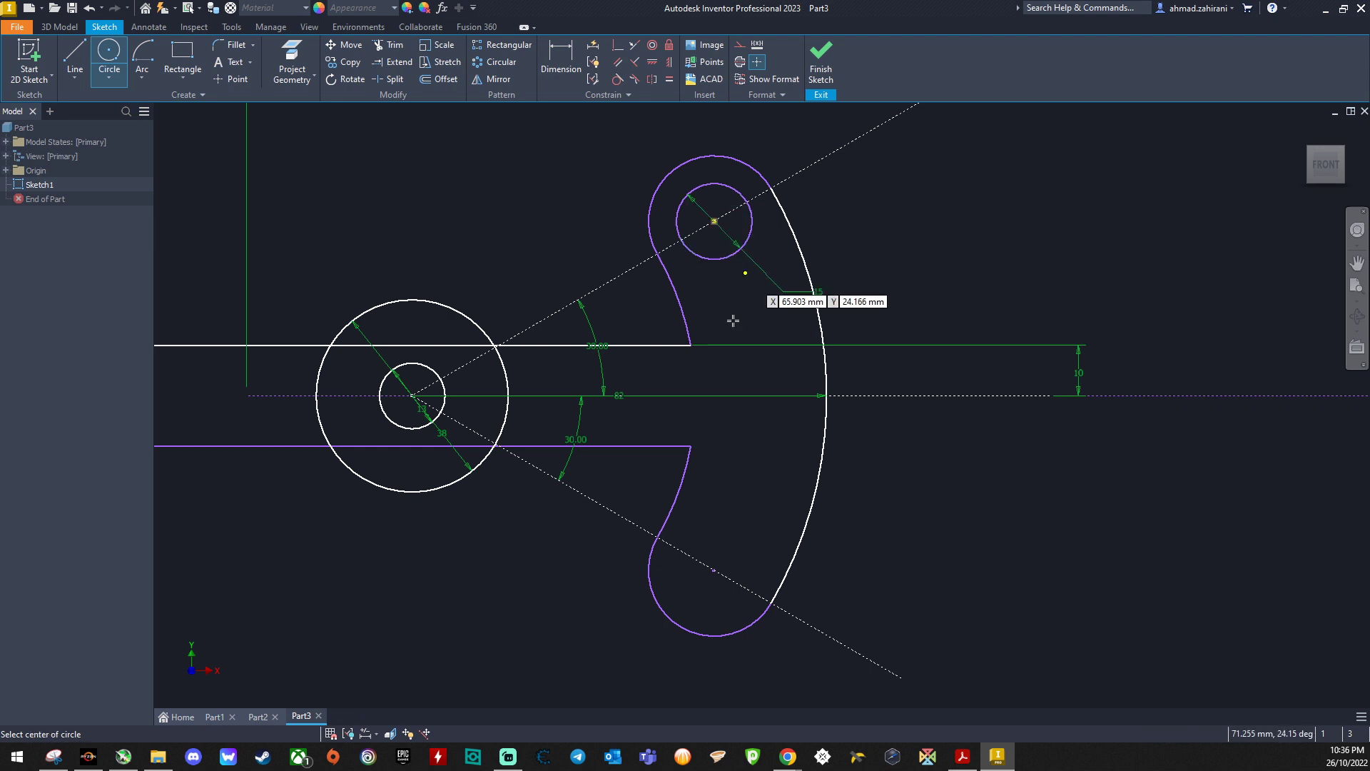
{"action": "left_click", "coordinate": [714, 571]}
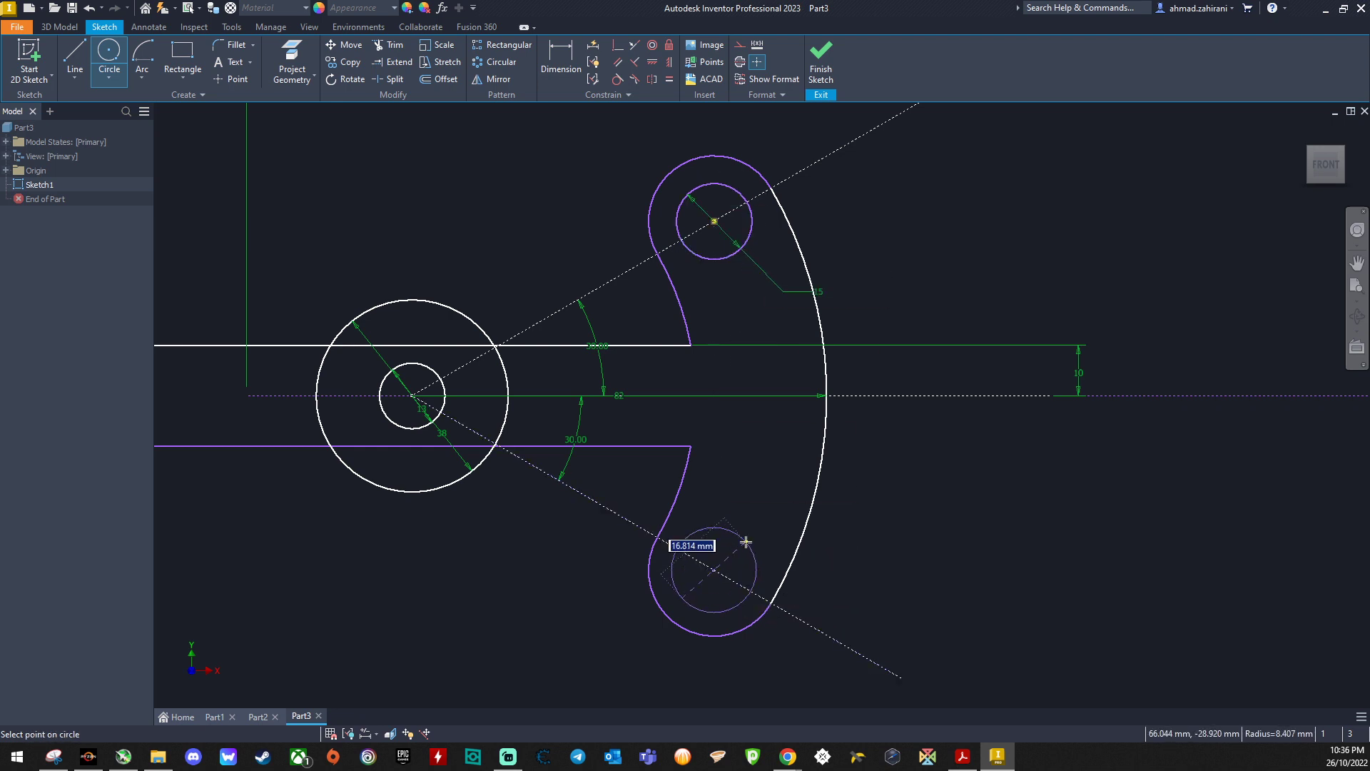
{"action": "type", "text": "15"}
{"action": "key", "text": "Return"}
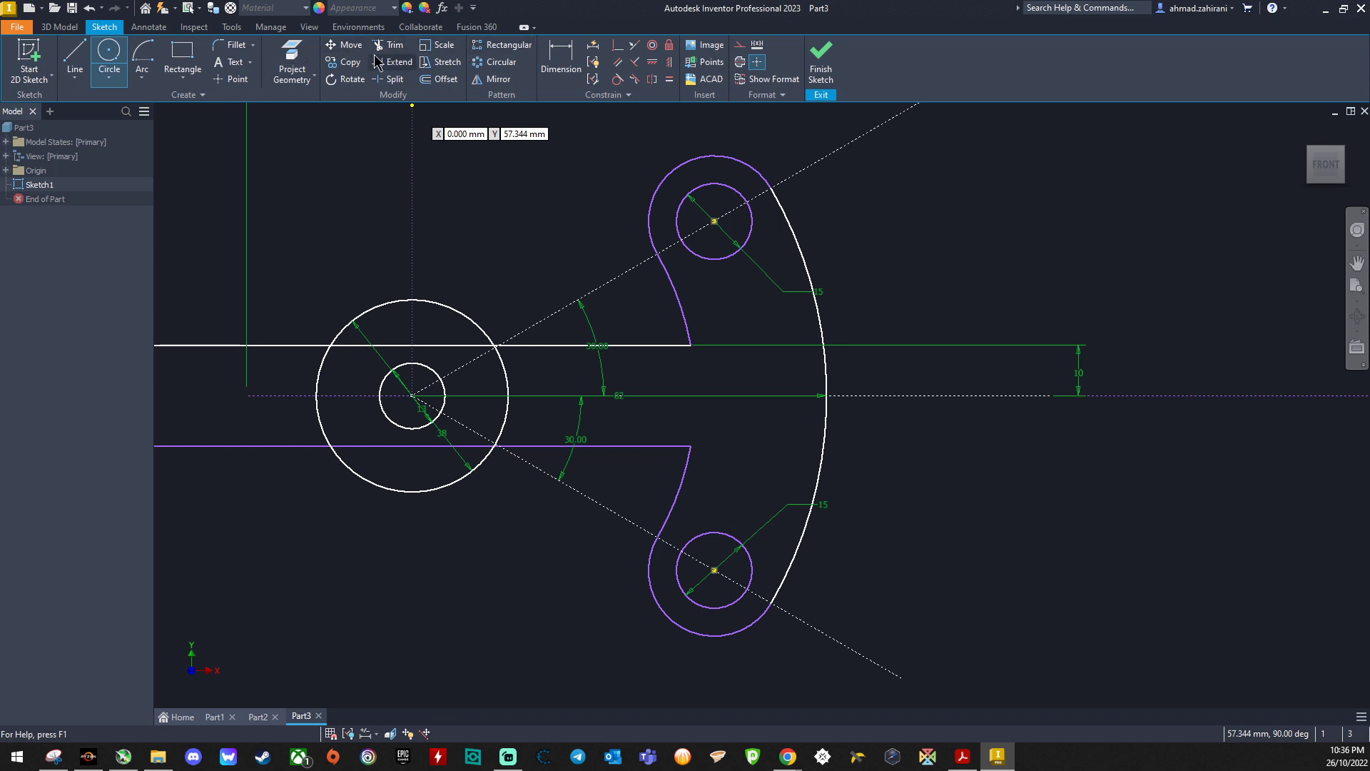
Fillet both corners where the horizontal arm lines meet the inner arcs of the curved head with a 5 mm radius.
{"action": "left_click", "coordinate": [234, 47]}
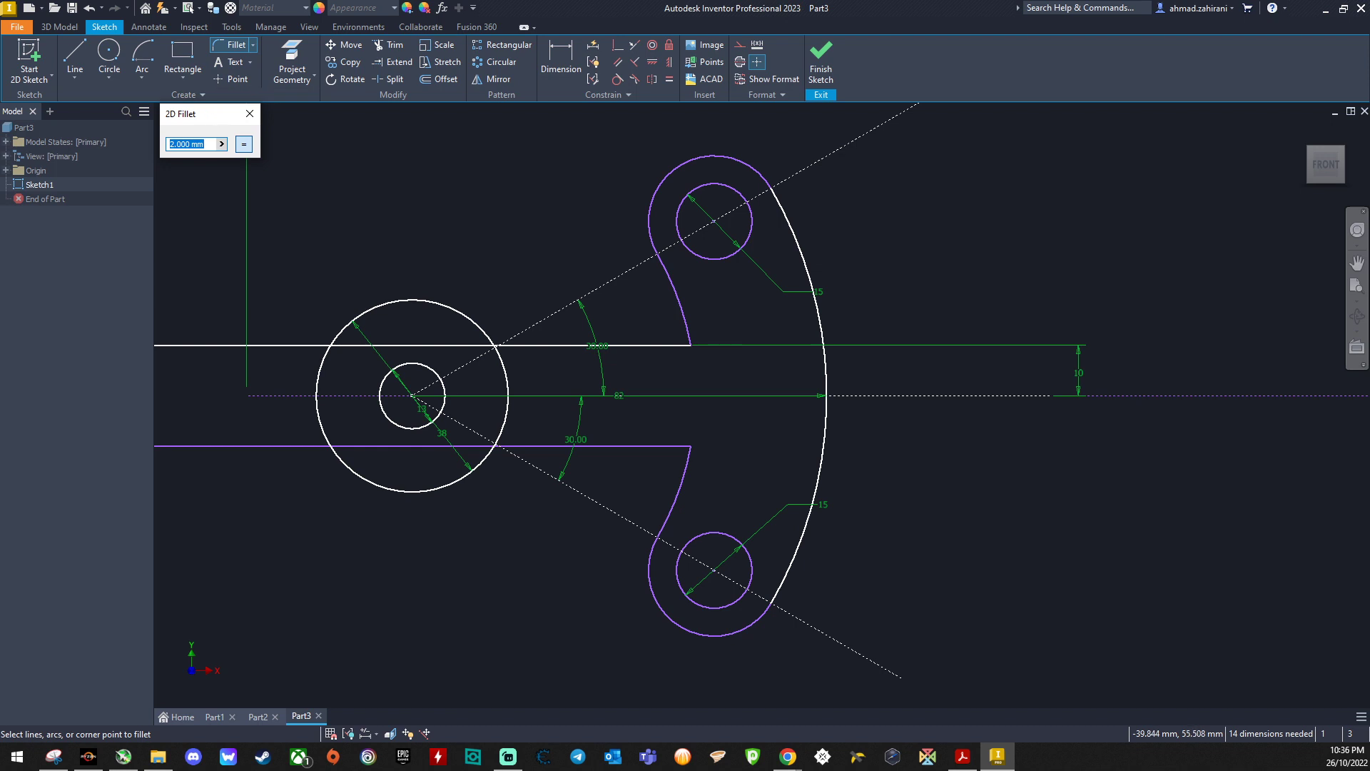
{"action": "type", "text": "5"}
{"action": "left_click", "coordinate": [682, 319]}
{"action": "left_click", "coordinate": [670, 346]}
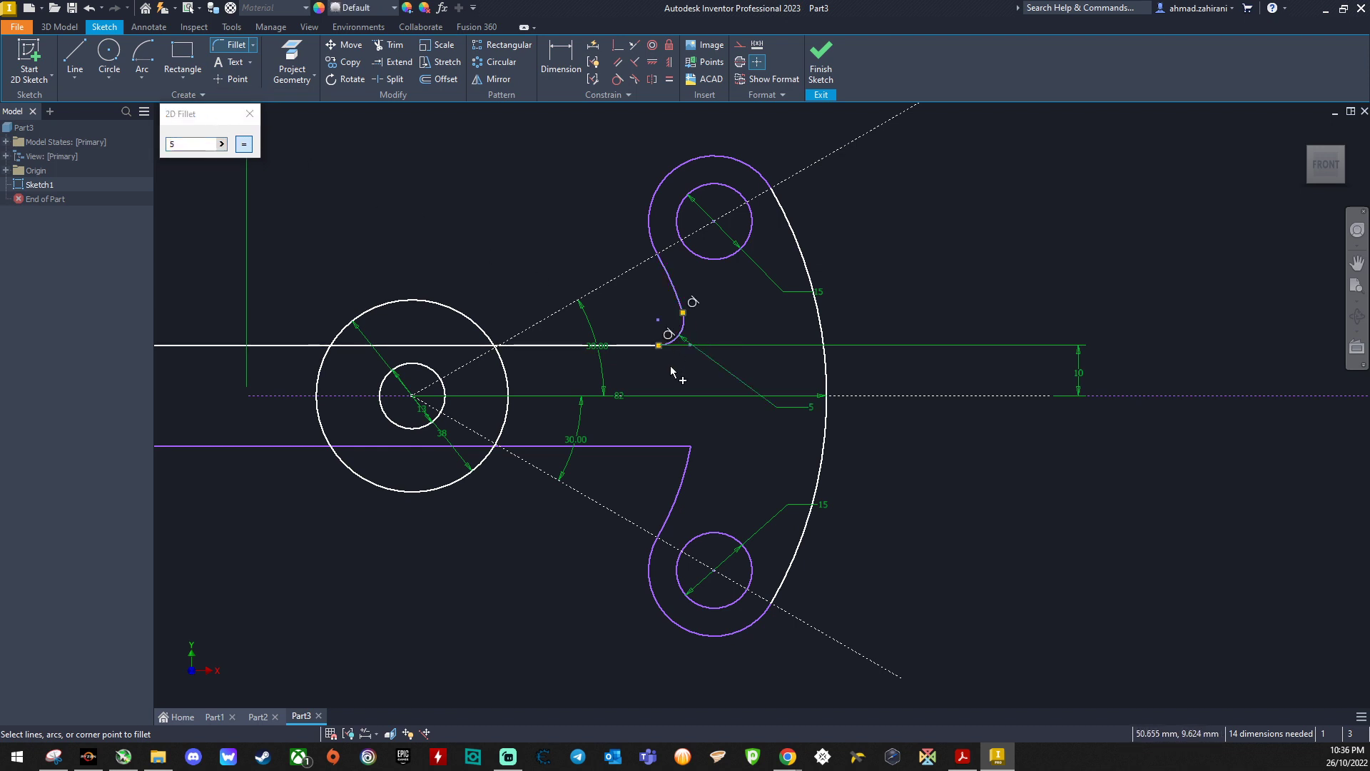
{"action": "left_click", "coordinate": [669, 448]}
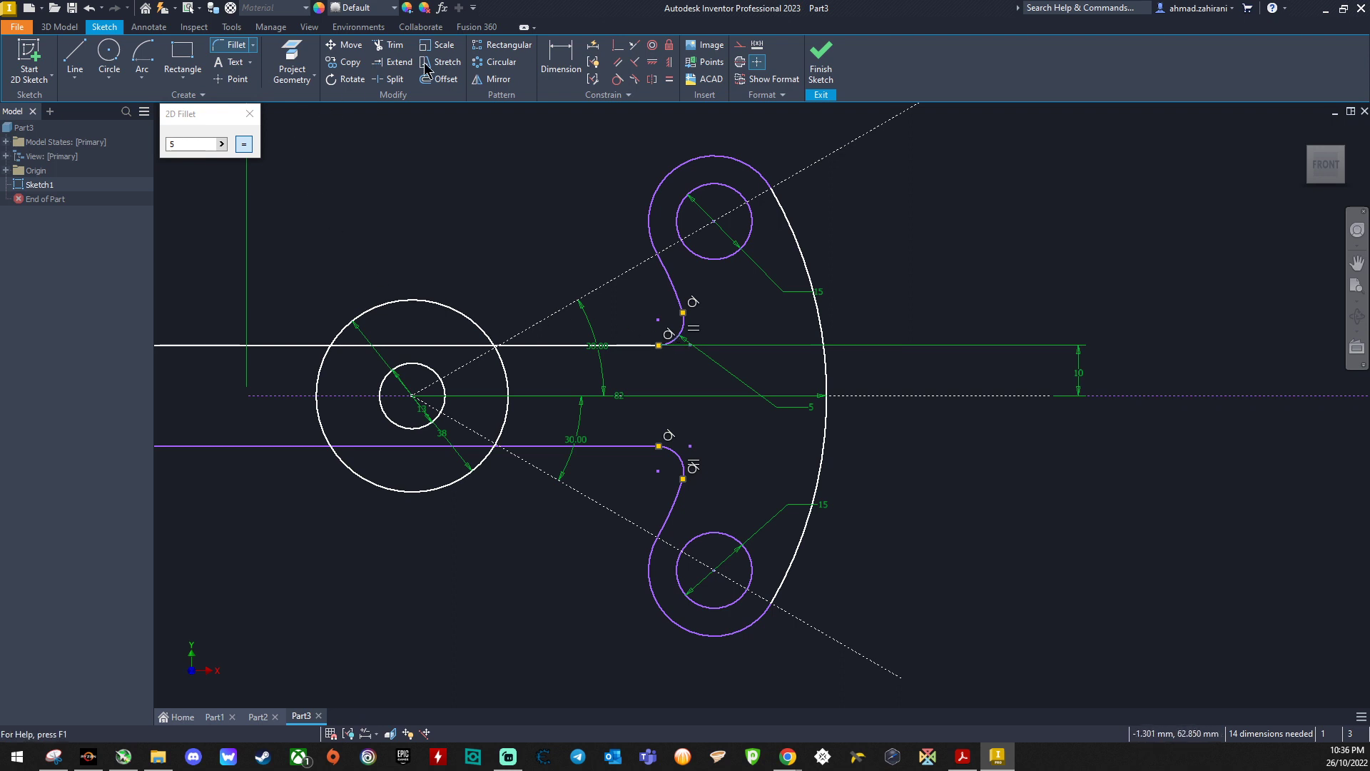
Trim the 38 mm circle between the two horizontal arm lines on the side facing the curved head, flush with both lines.
{"action": "left_click", "coordinate": [390, 44]}
{"action": "left_click", "coordinate": [505, 371]}
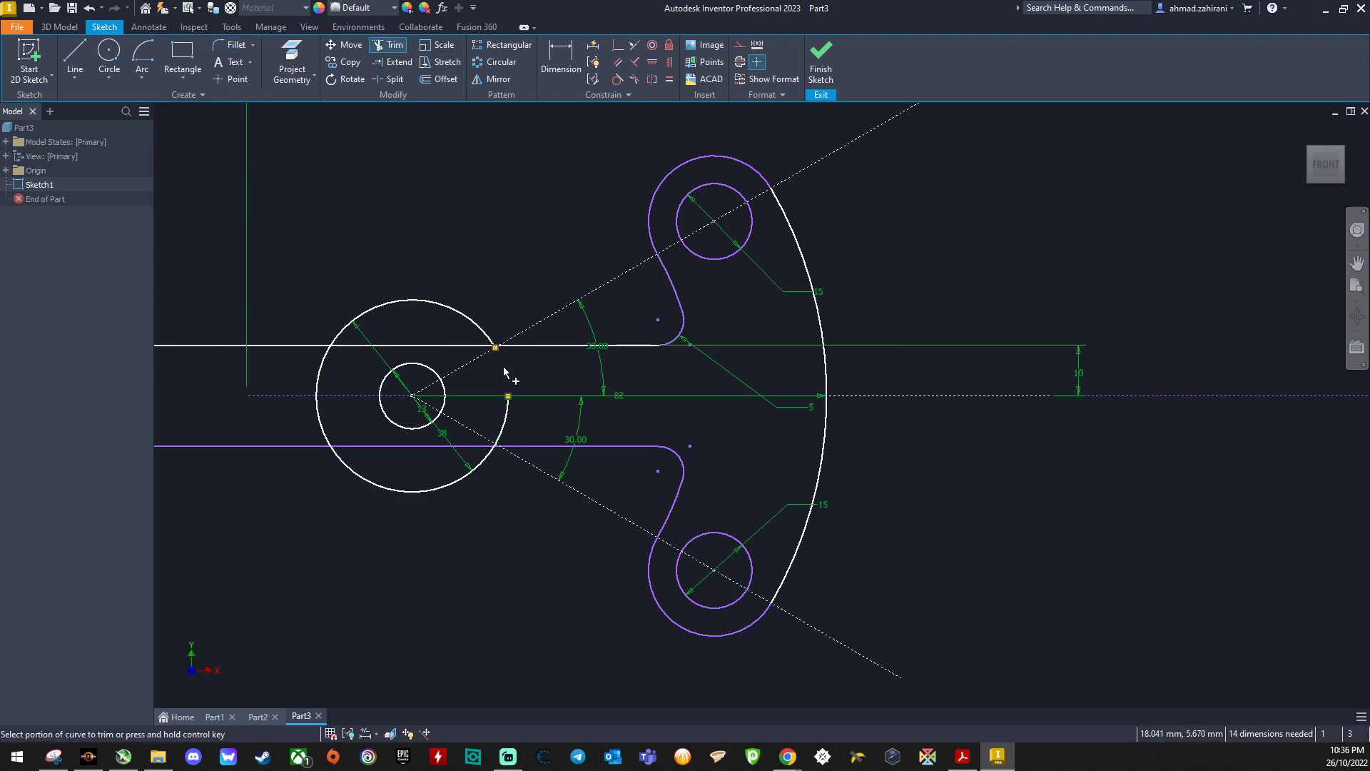
{"action": "left_click", "coordinate": [502, 417]}
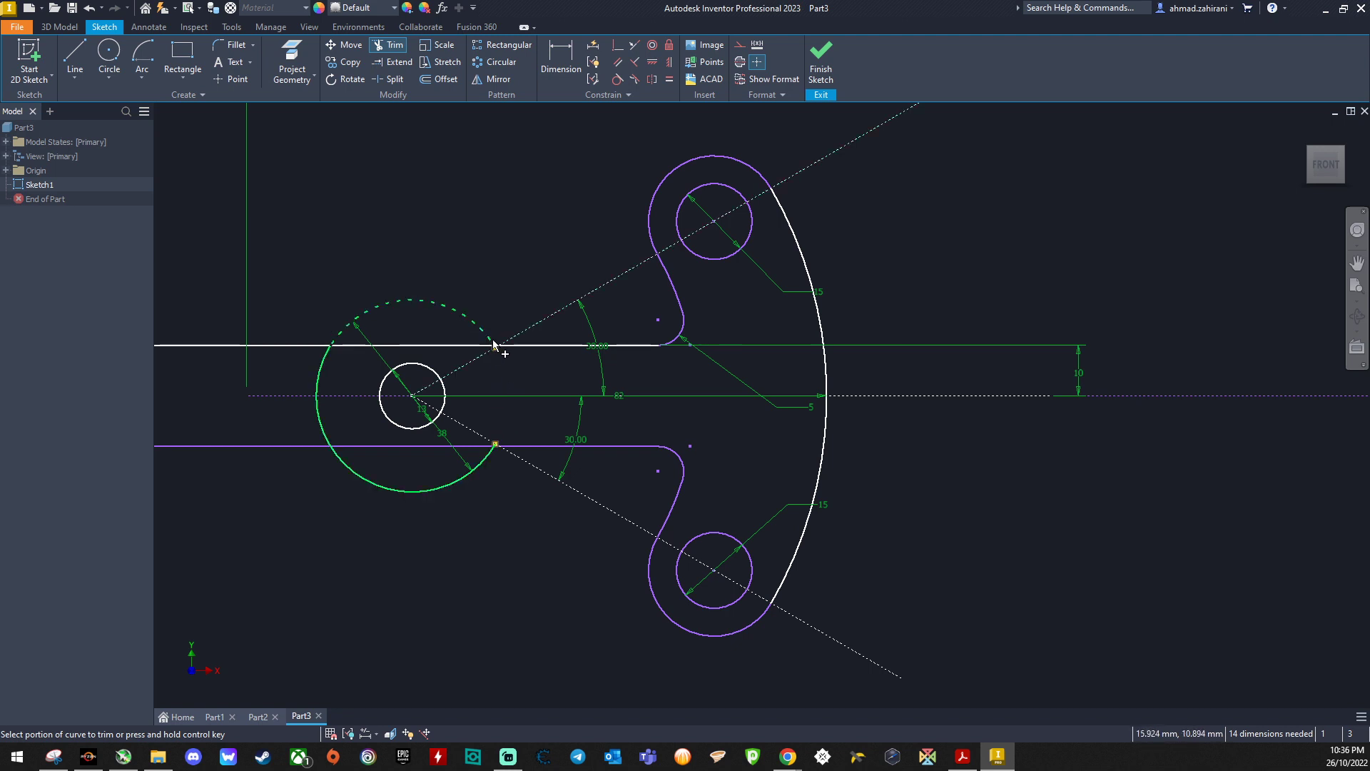
{"action": "scroll", "coordinate": [498, 351], "scroll_direction": "up", "scroll_amount": 8}
{"action": "left_click", "coordinate": [511, 321]}
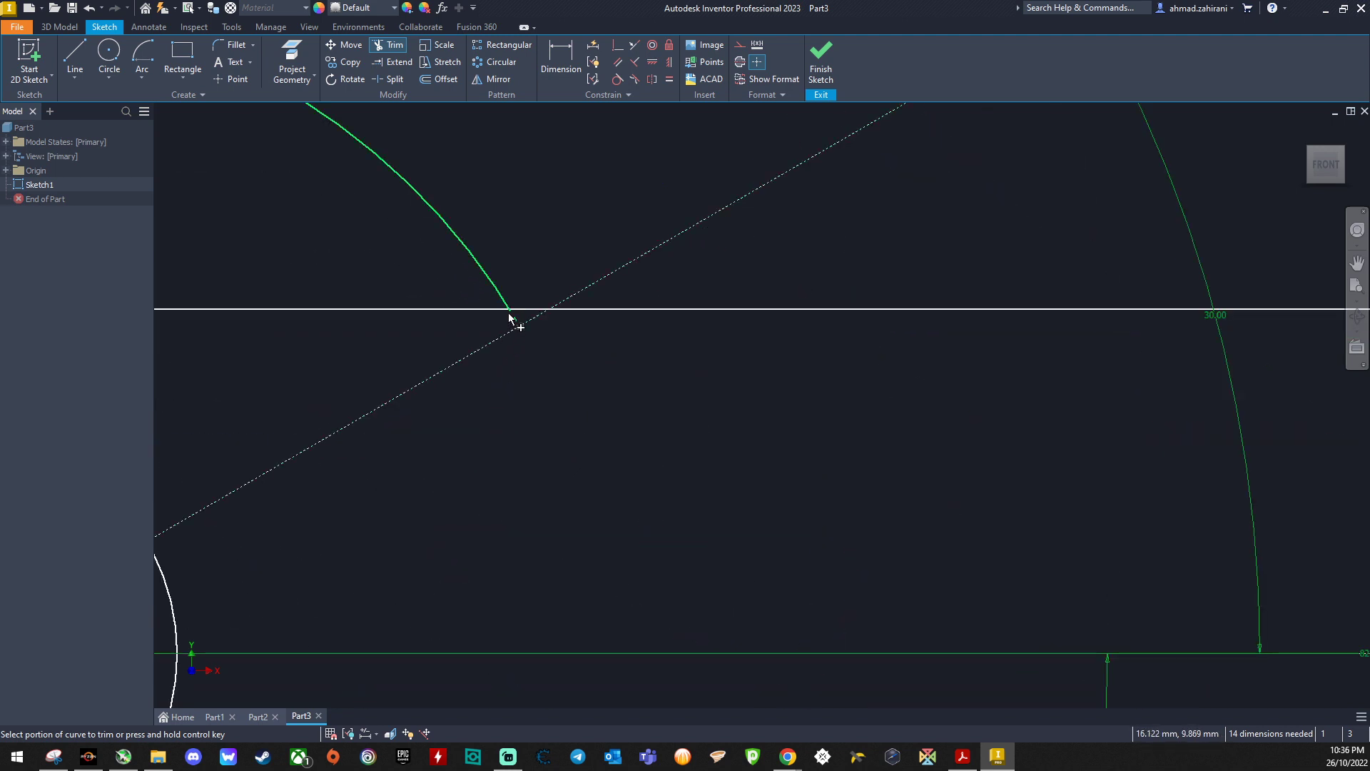
{"action": "scroll", "coordinate": [514, 324], "scroll_direction": "up", "scroll_amount": 5}
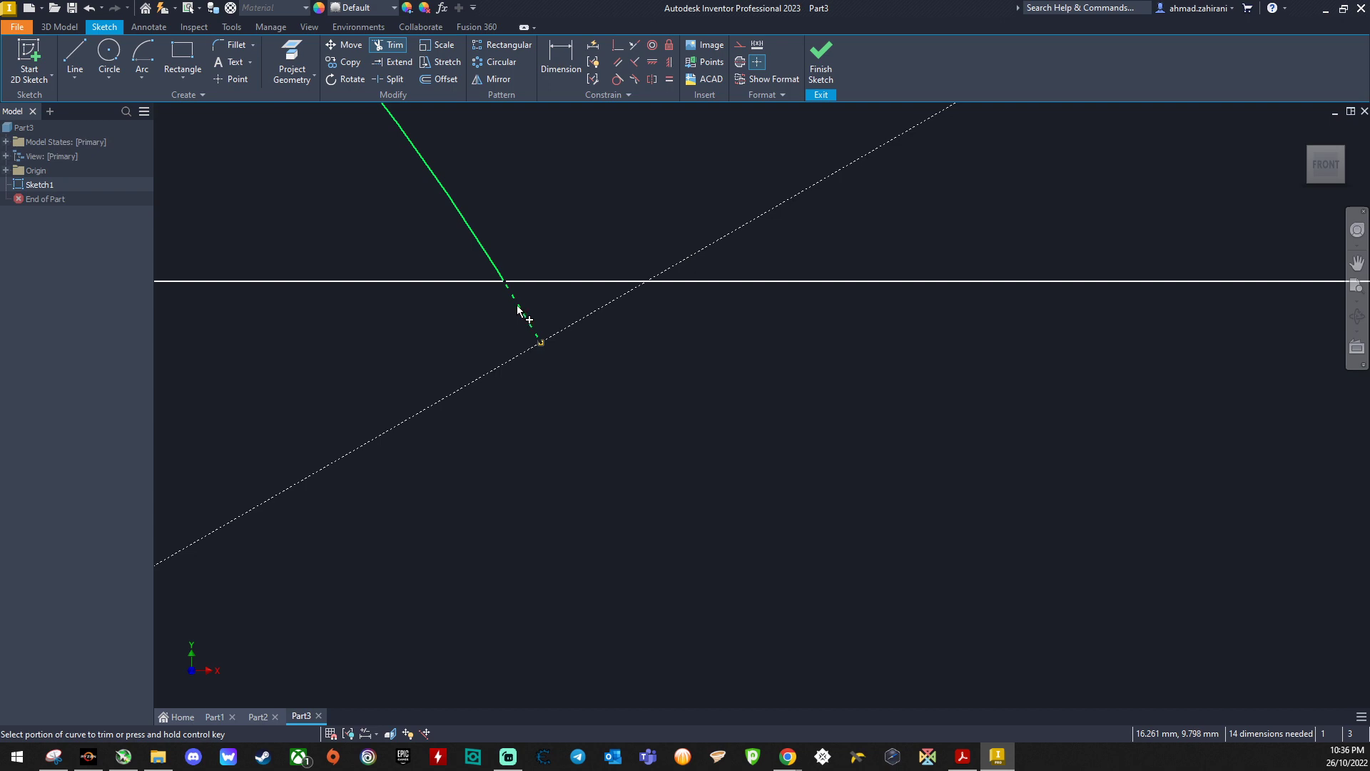
{"action": "left_click", "coordinate": [519, 308]}
{"action": "scroll", "coordinate": [527, 471], "scroll_direction": "down", "scroll_amount": 6}
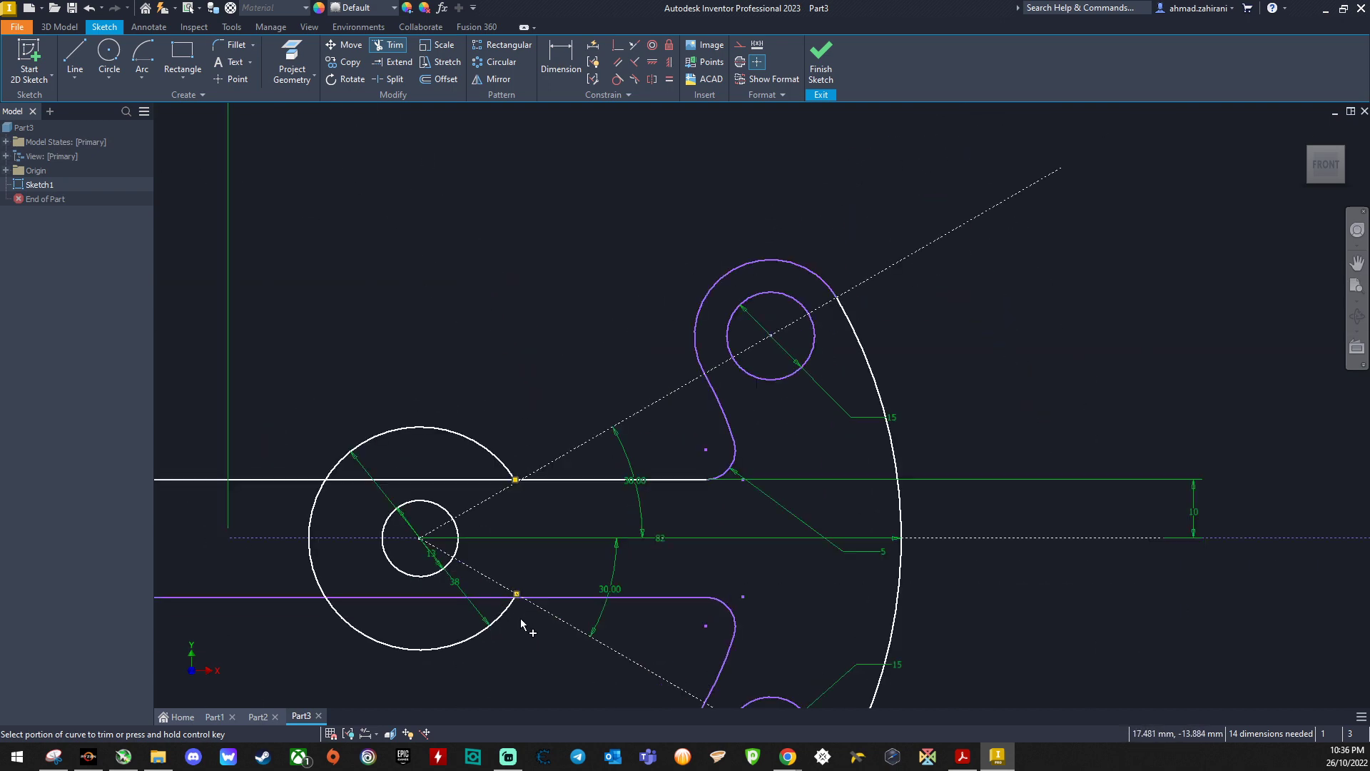
{"action": "scroll", "coordinate": [519, 627], "scroll_direction": "up", "scroll_amount": 8}
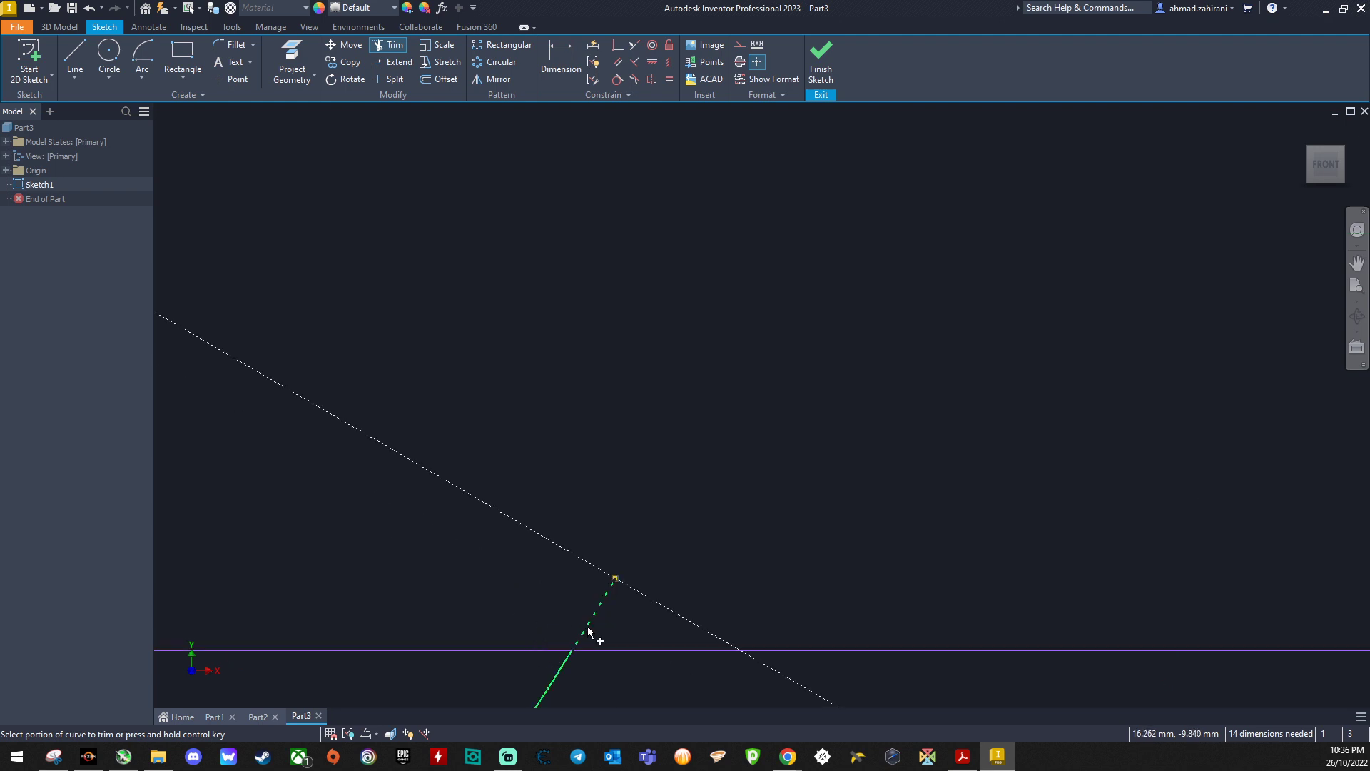
{"action": "left_click", "coordinate": [588, 628]}
{"action": "scroll", "coordinate": [563, 603], "scroll_direction": "down", "scroll_amount": 6}
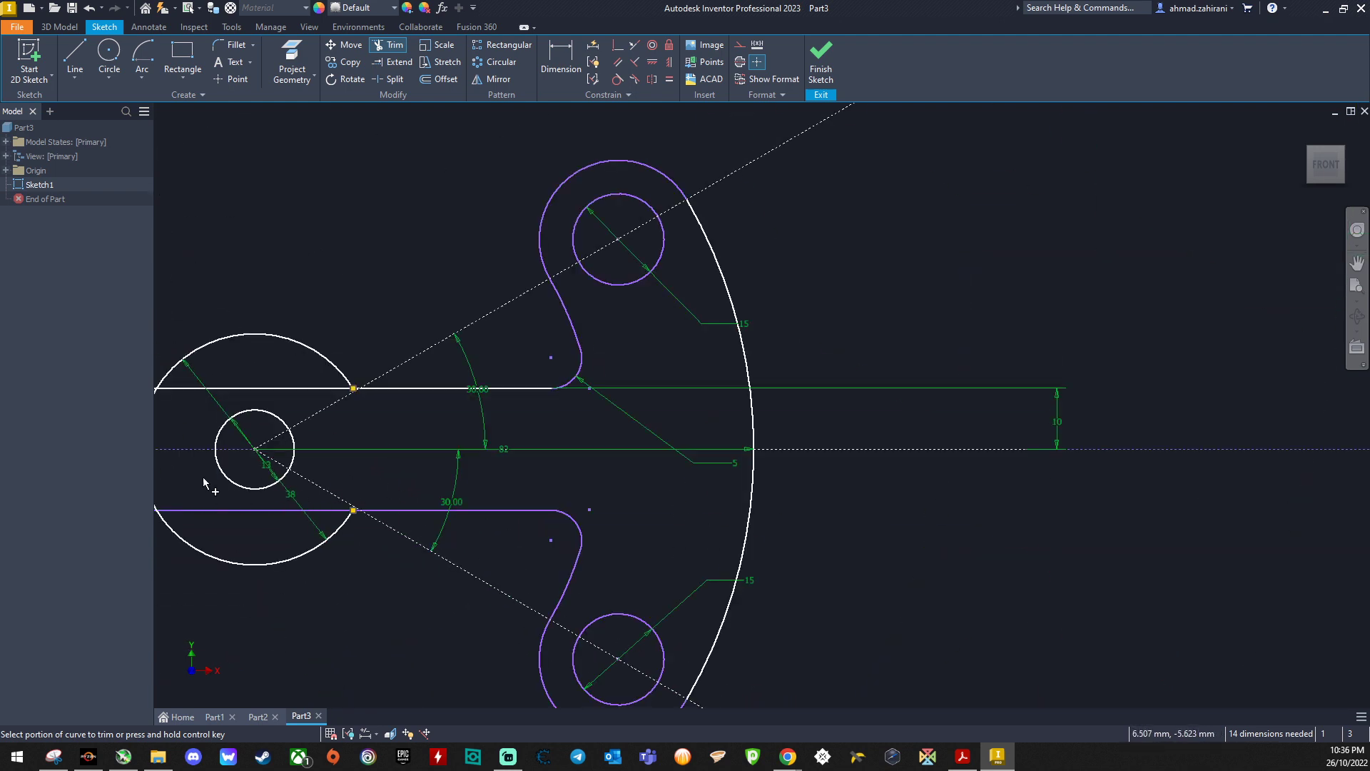
Trim both horizontal arm lines inside the 38 mm hub circle and the circle's remaining arc between the lines on the side opposite the head.
{"action": "scroll", "coordinate": [192, 482], "scroll_direction": "up", "scroll_amount": 3}
{"action": "scroll", "coordinate": [178, 481], "scroll_direction": "down", "scroll_amount": 5}
{"action": "scroll", "coordinate": [178, 483], "scroll_direction": "up", "scroll_amount": 3}
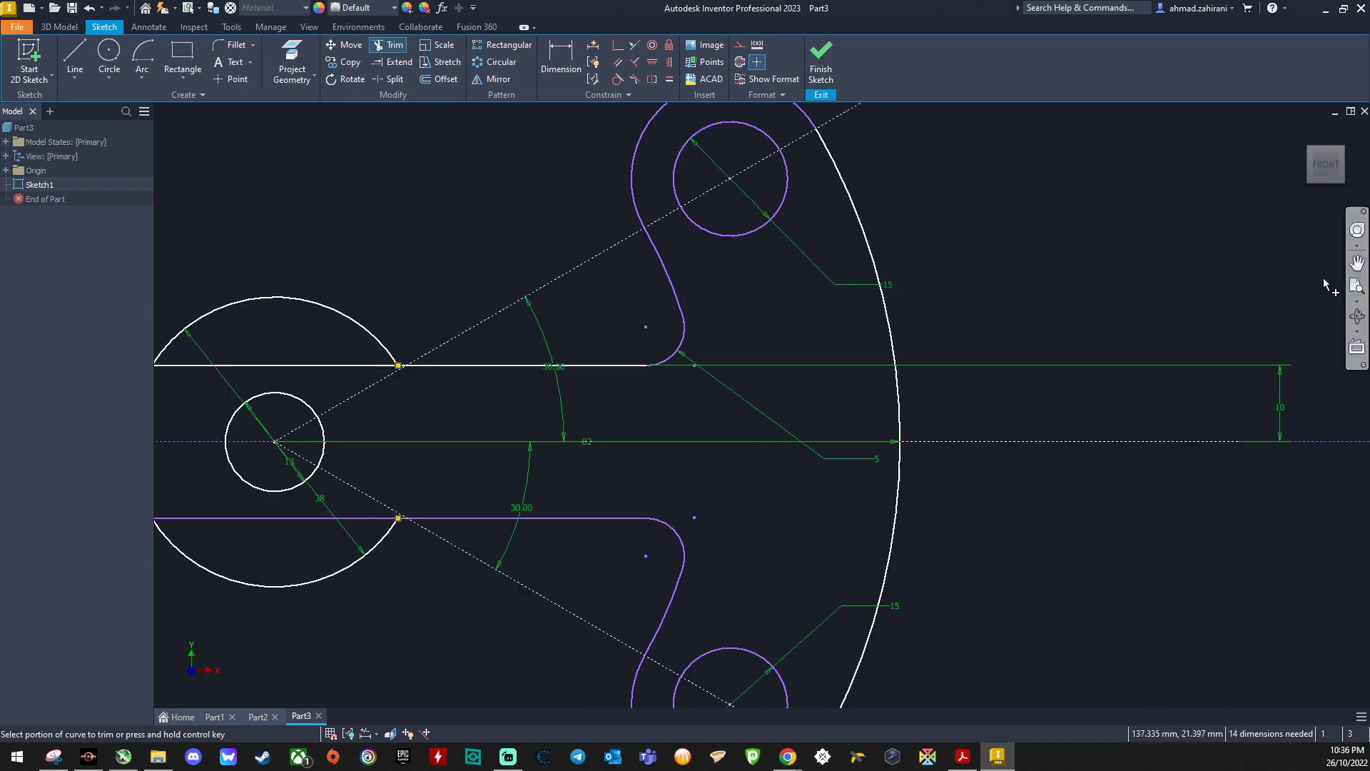
{"action": "left_click", "coordinate": [1357, 286]}
{"action": "scroll", "coordinate": [670, 631], "scroll_direction": "up", "scroll_amount": 3}
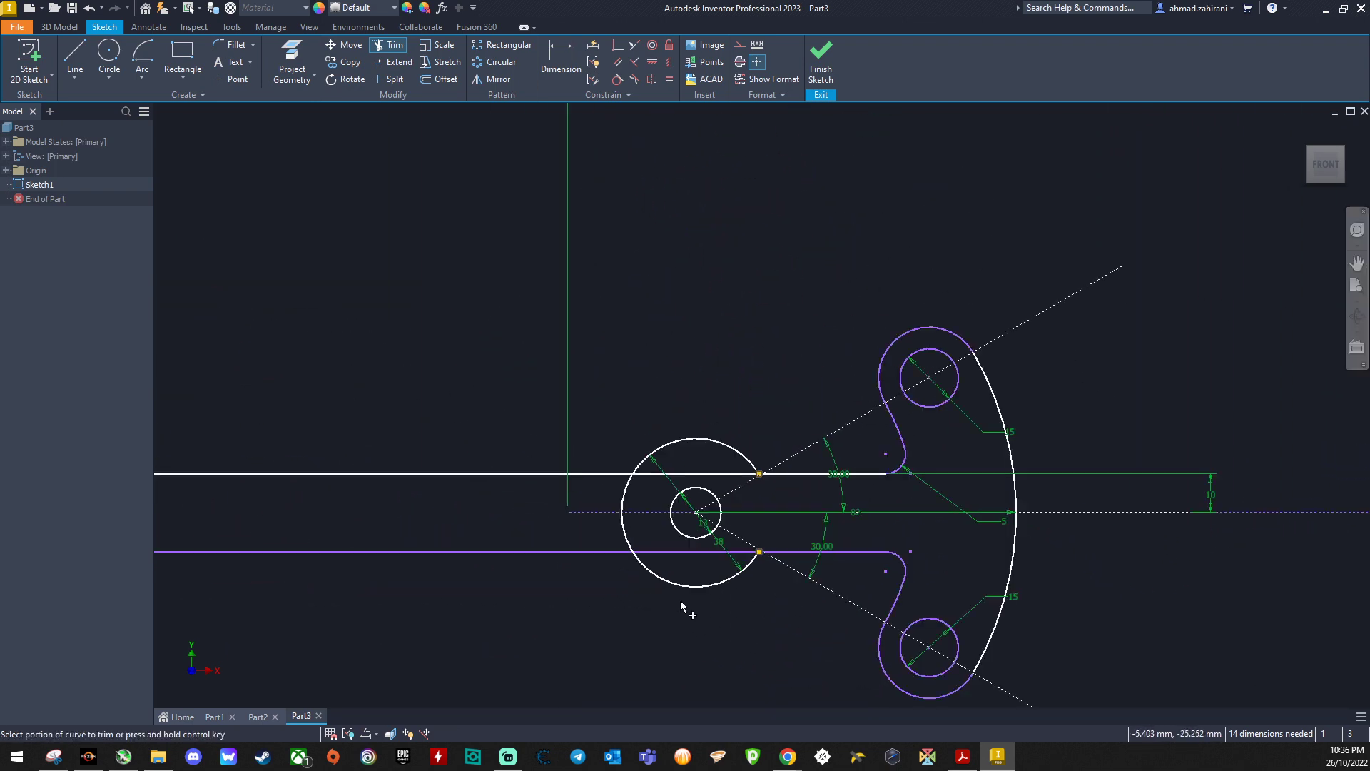
{"action": "left_click", "coordinate": [721, 474]}
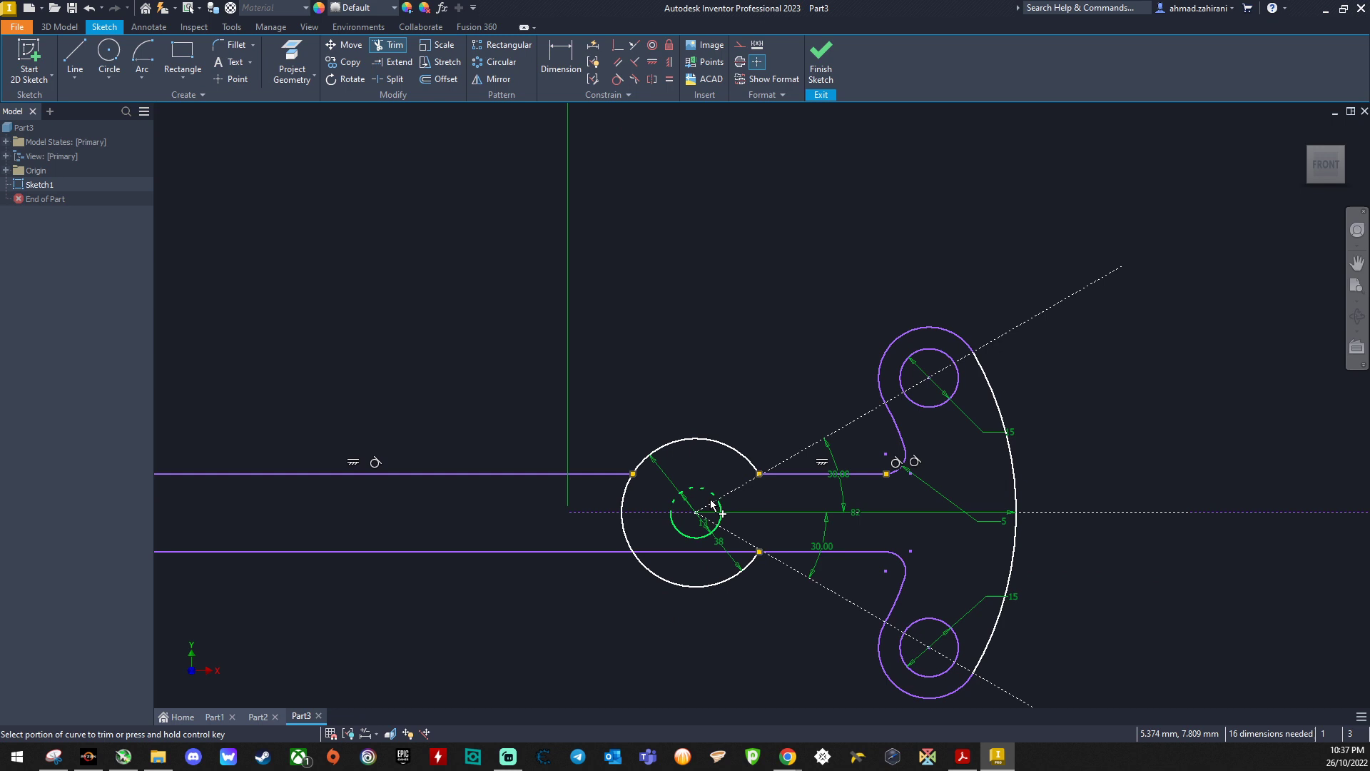
{"action": "left_click", "coordinate": [683, 552]}
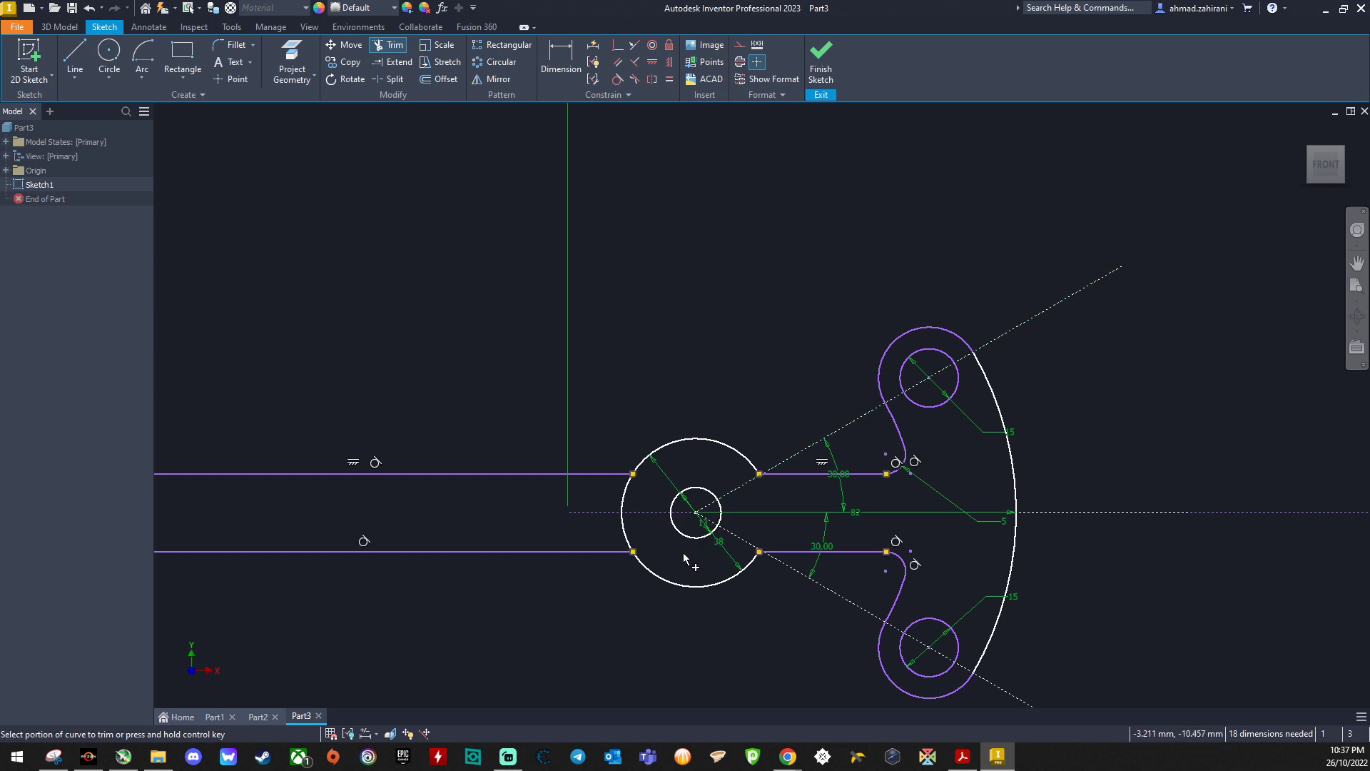
{"action": "left_click", "coordinate": [626, 494]}
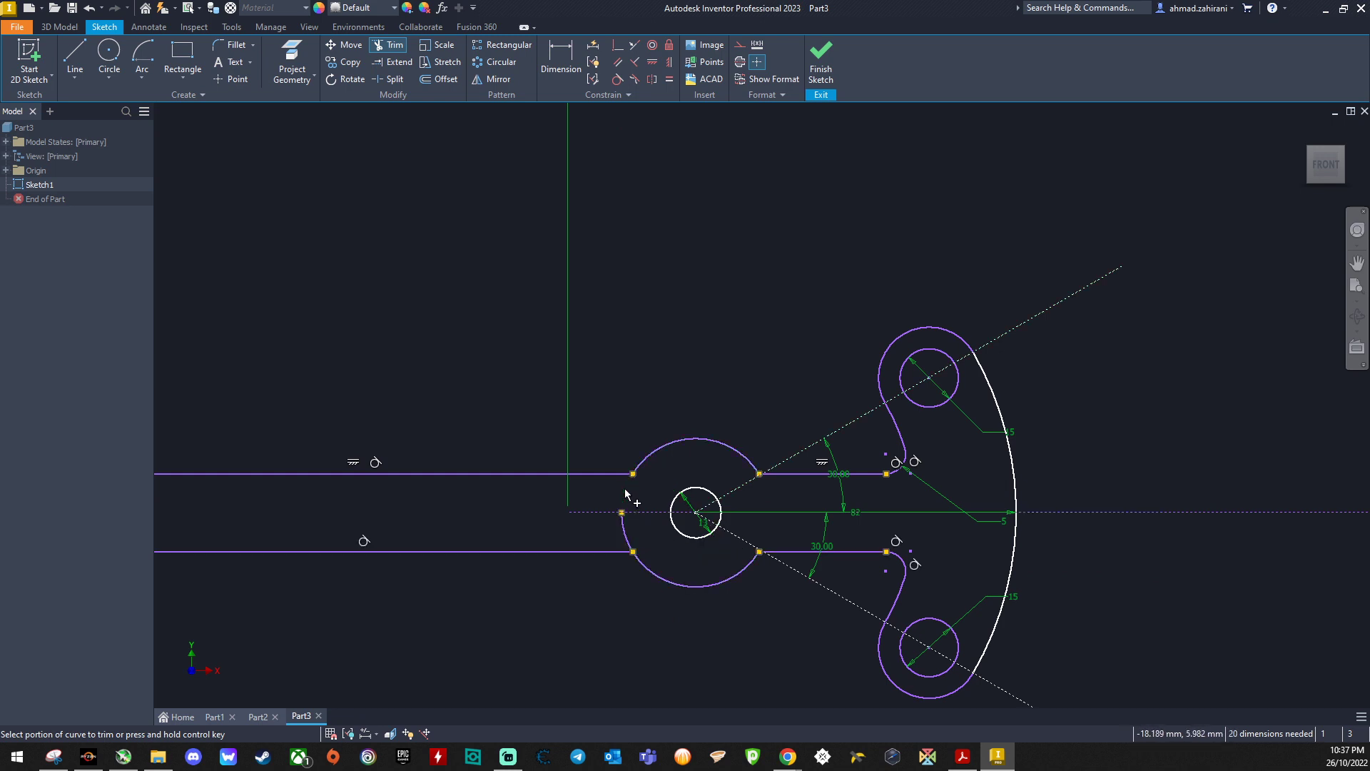
{"action": "left_click", "coordinate": [625, 534]}
In Snipping Tool, examine the Assignment W3A5 drawing's hub and notched end dimensions, and circle that area in red.
{"action": "left_click_drag", "start_coordinate": [0, 211], "coordinate": [768, 147]}
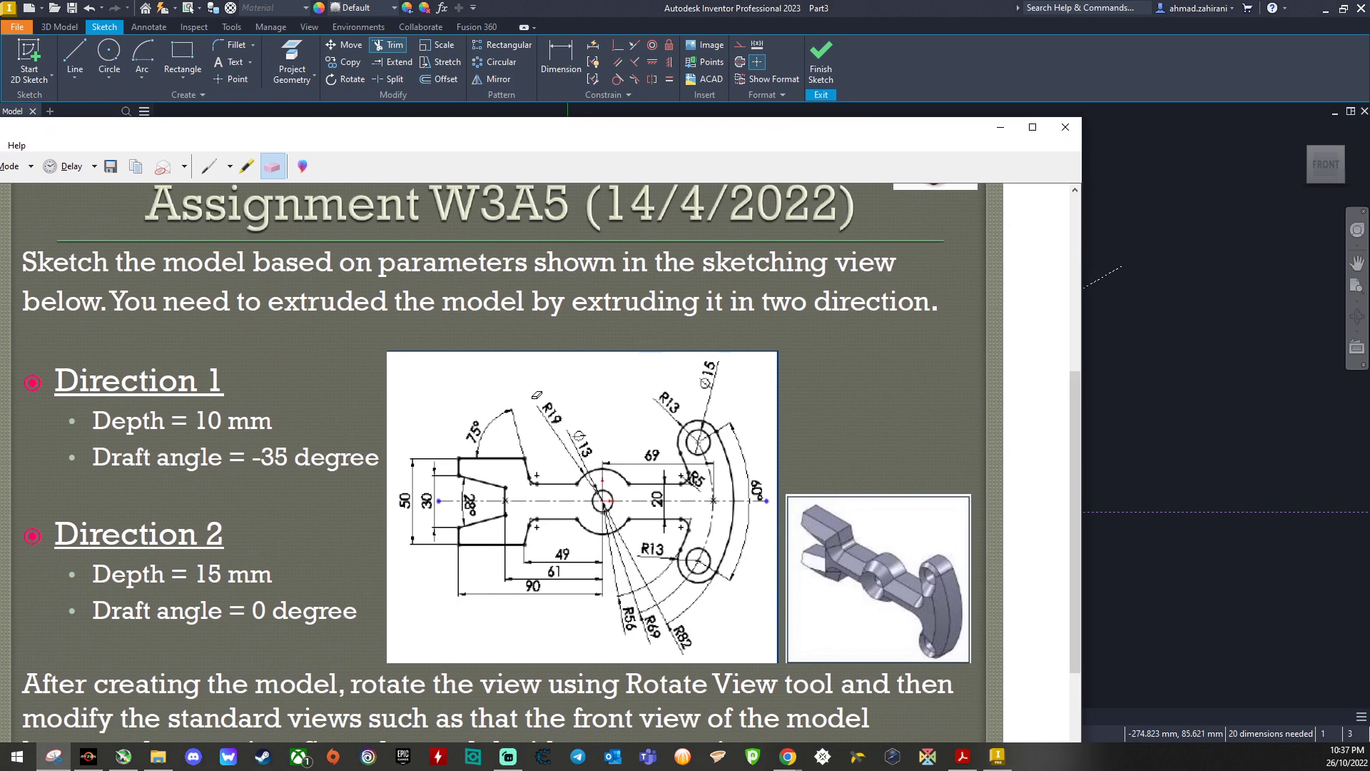
{"action": "left_click", "coordinate": [209, 166]}
{"action": "mouse_move", "coordinate": [569, 420]}
{"action": "left_mouse_down"}
{"action": "mouse_move", "coordinate": [431, 412]}
{"action": "mouse_move", "coordinate": [392, 474]}
{"action": "mouse_move", "coordinate": [458, 604]}
{"action": "mouse_move", "coordinate": [613, 602]}
{"action": "mouse_move", "coordinate": [596, 451]}
{"action": "mouse_move", "coordinate": [574, 421]}
{"action": "left_mouse_up"}
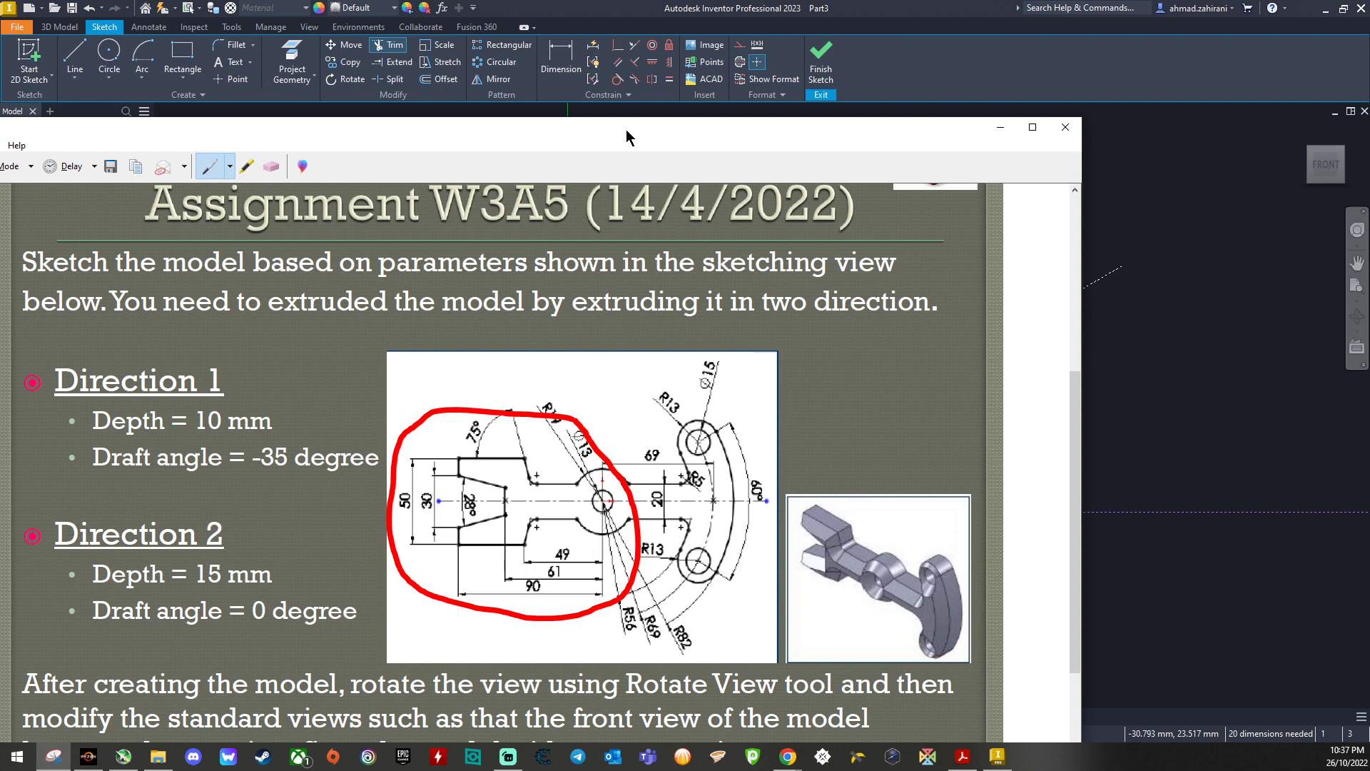
{"action": "left_click_drag", "start_coordinate": [626, 130], "coordinate": [0, 139]}
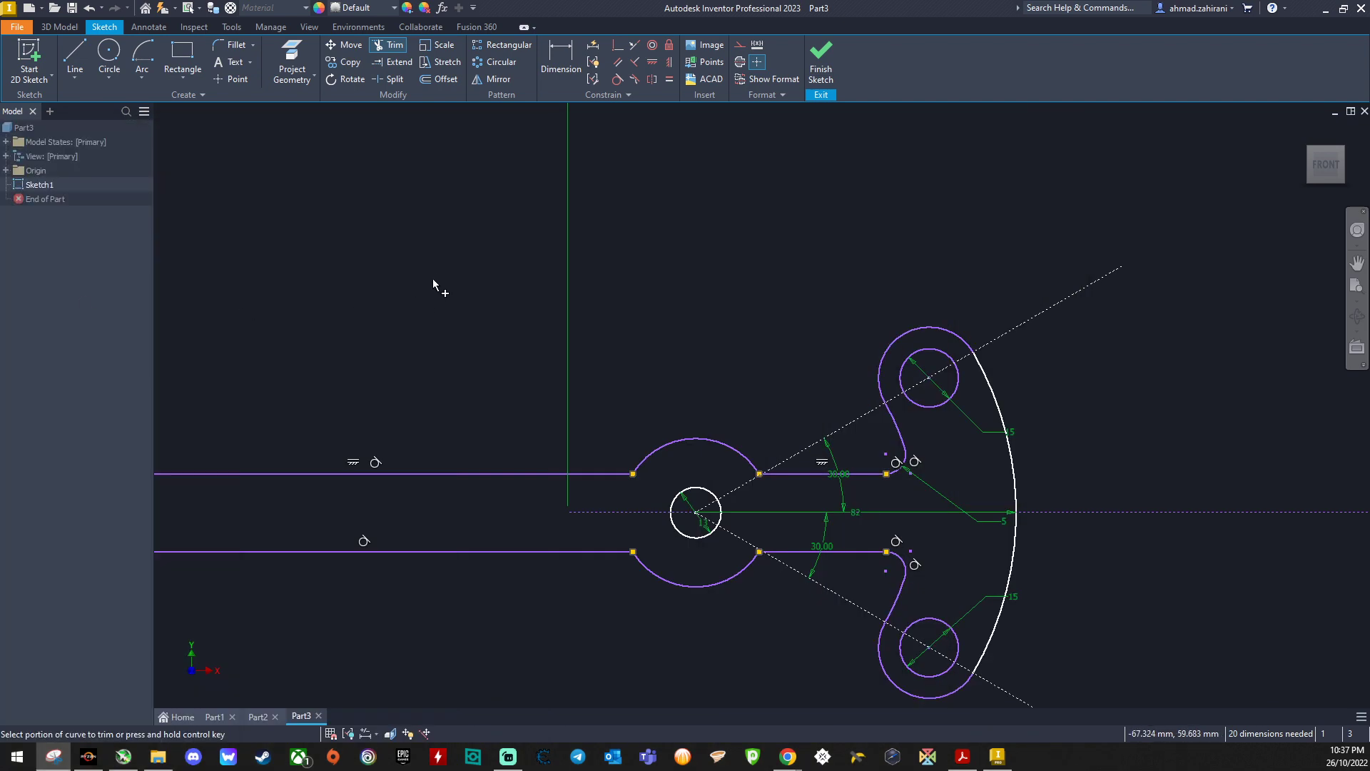
{"action": "left_click_drag", "start_coordinate": [0, 142], "coordinate": [976, 43]}
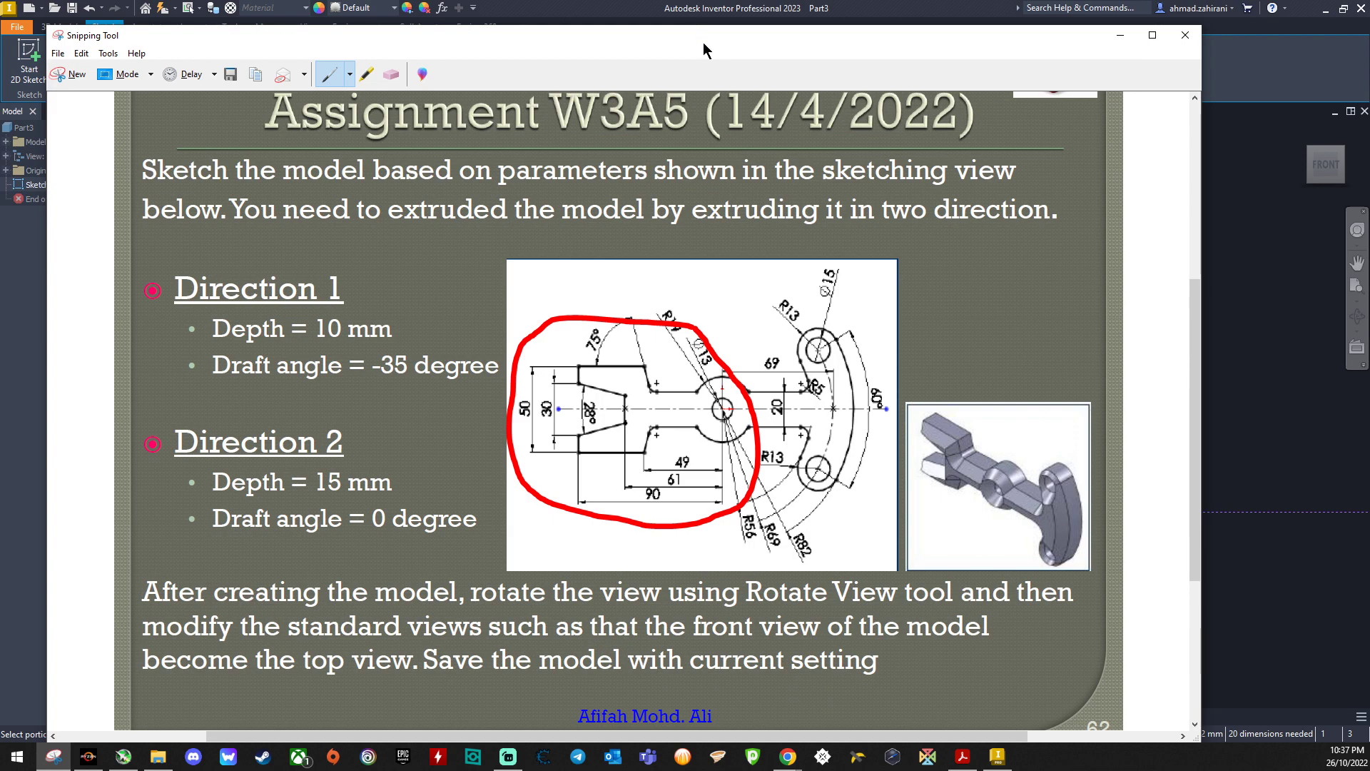
{"action": "left_click_drag", "start_coordinate": [704, 42], "coordinate": [0, 125]}
Sketch the notched end's upper outline from the upper arm line: slanted side, about 87 mm horizontal edge, vertical edge, and 27 mm slanted notch side.
{"action": "scroll", "coordinate": [342, 525], "scroll_direction": "down", "scroll_amount": 3}
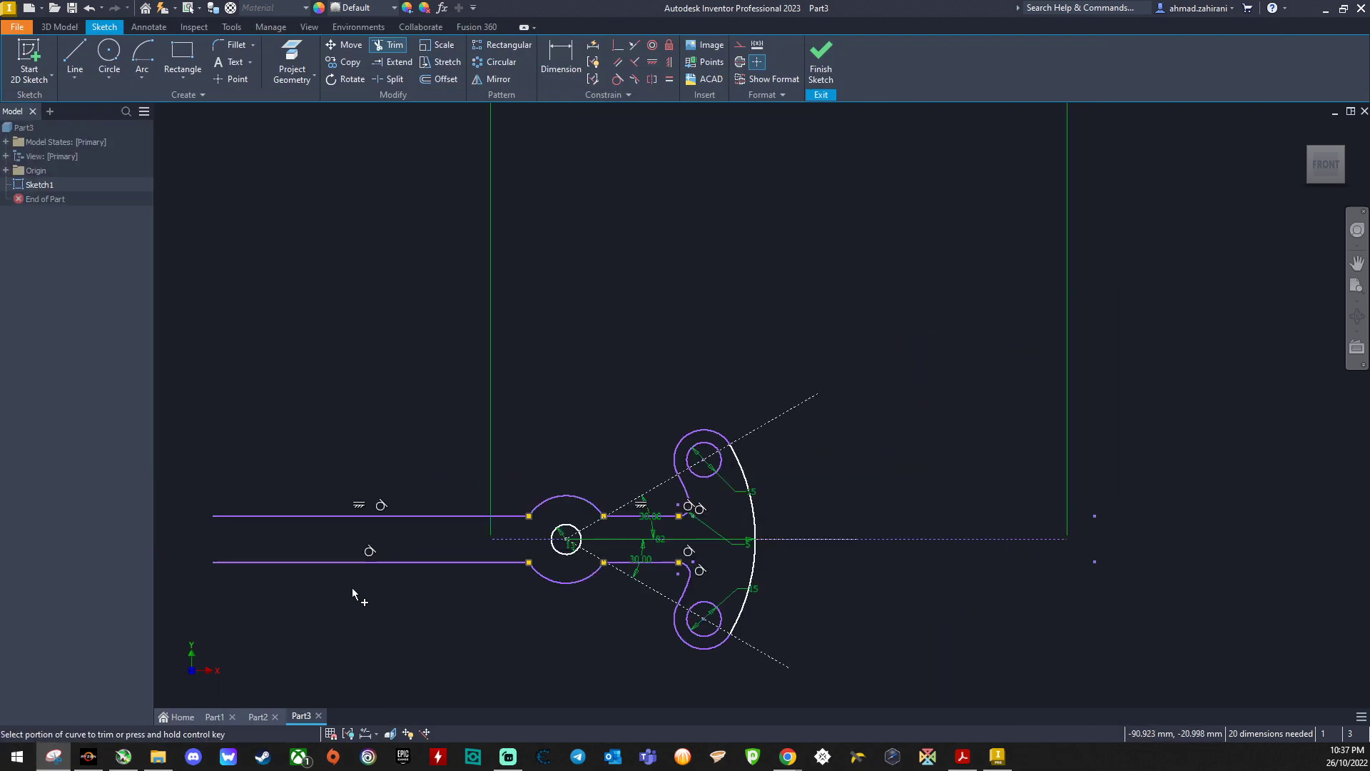
{"action": "scroll", "coordinate": [324, 588], "scroll_direction": "up", "scroll_amount": 5}
{"action": "scroll", "coordinate": [296, 594], "scroll_direction": "down", "scroll_amount": 3}
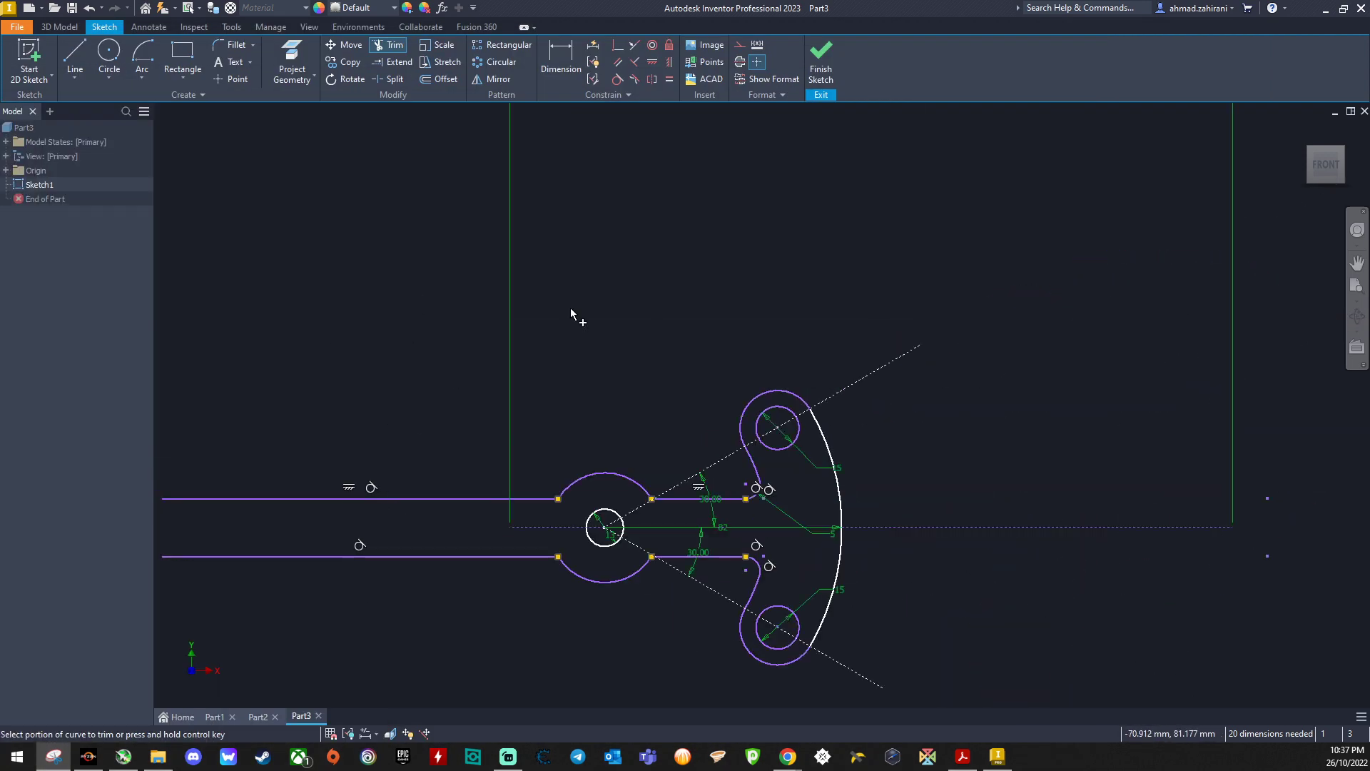
{"action": "left_click", "coordinate": [1356, 288]}
{"action": "scroll", "coordinate": [706, 660], "scroll_direction": "up", "scroll_amount": 3}
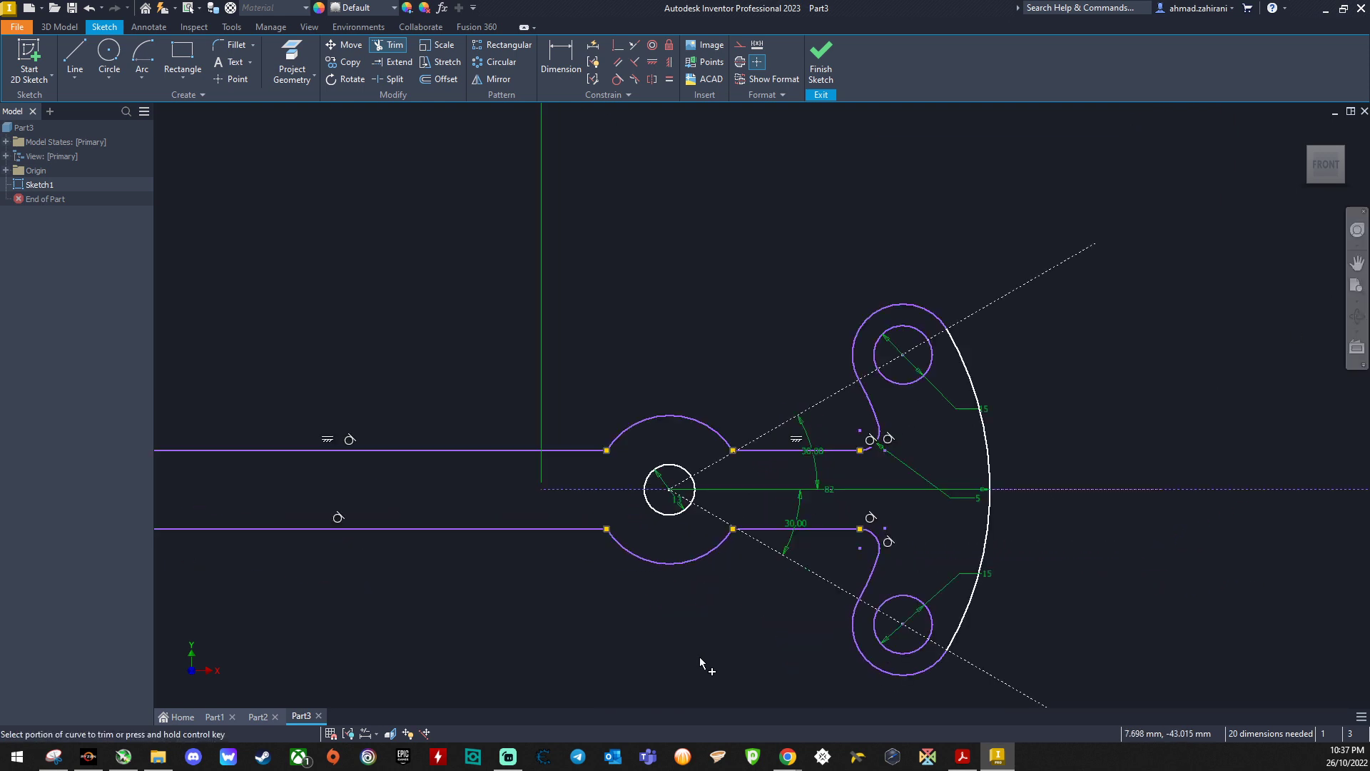
{"action": "key", "text": "l"}
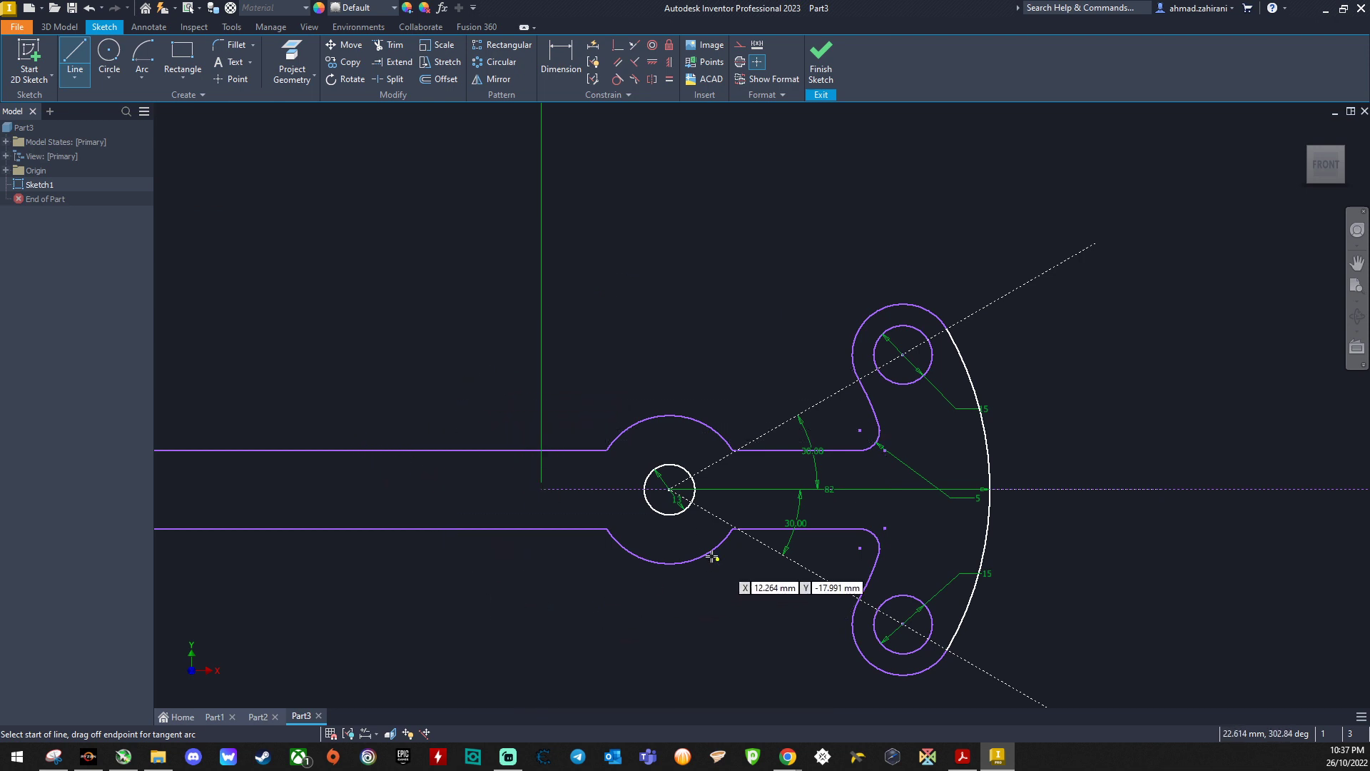
{"action": "scroll", "coordinate": [172, 528], "scroll_direction": "down", "scroll_amount": 3}
{"action": "scroll", "coordinate": [185, 587], "scroll_direction": "up", "scroll_amount": 4}
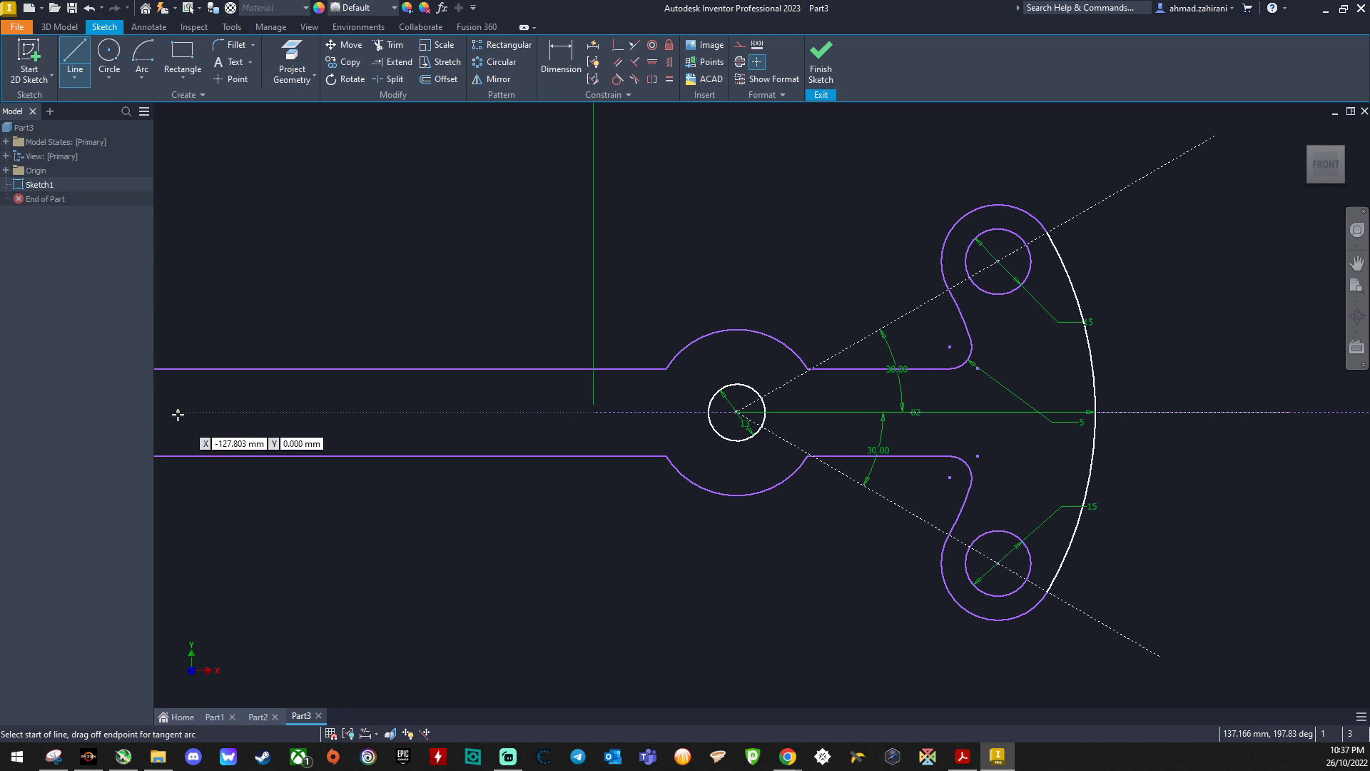
{"action": "scroll", "coordinate": [178, 410], "scroll_direction": "down", "scroll_amount": 3}
{"action": "scroll", "coordinate": [849, 410], "scroll_direction": "down", "scroll_amount": 3}
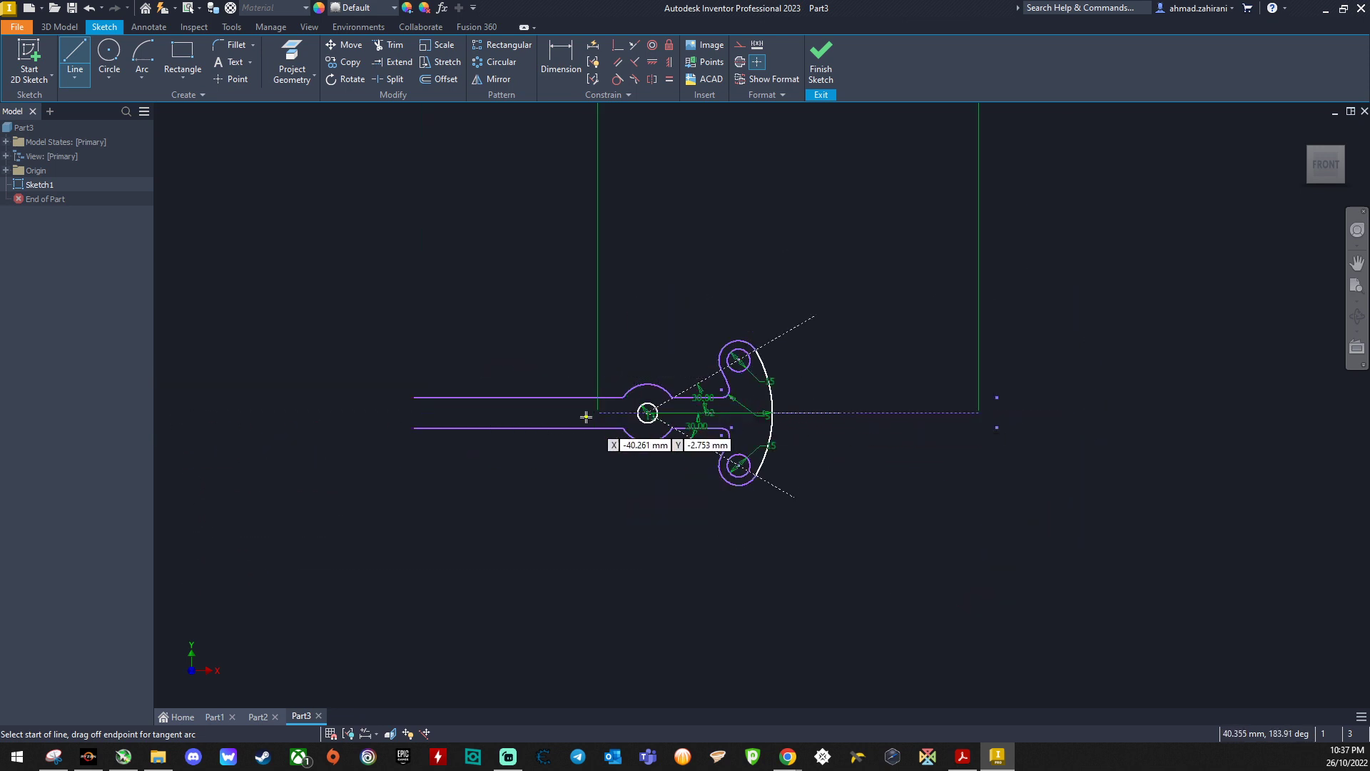
{"action": "scroll", "coordinate": [653, 417], "scroll_direction": "up", "scroll_amount": 3}
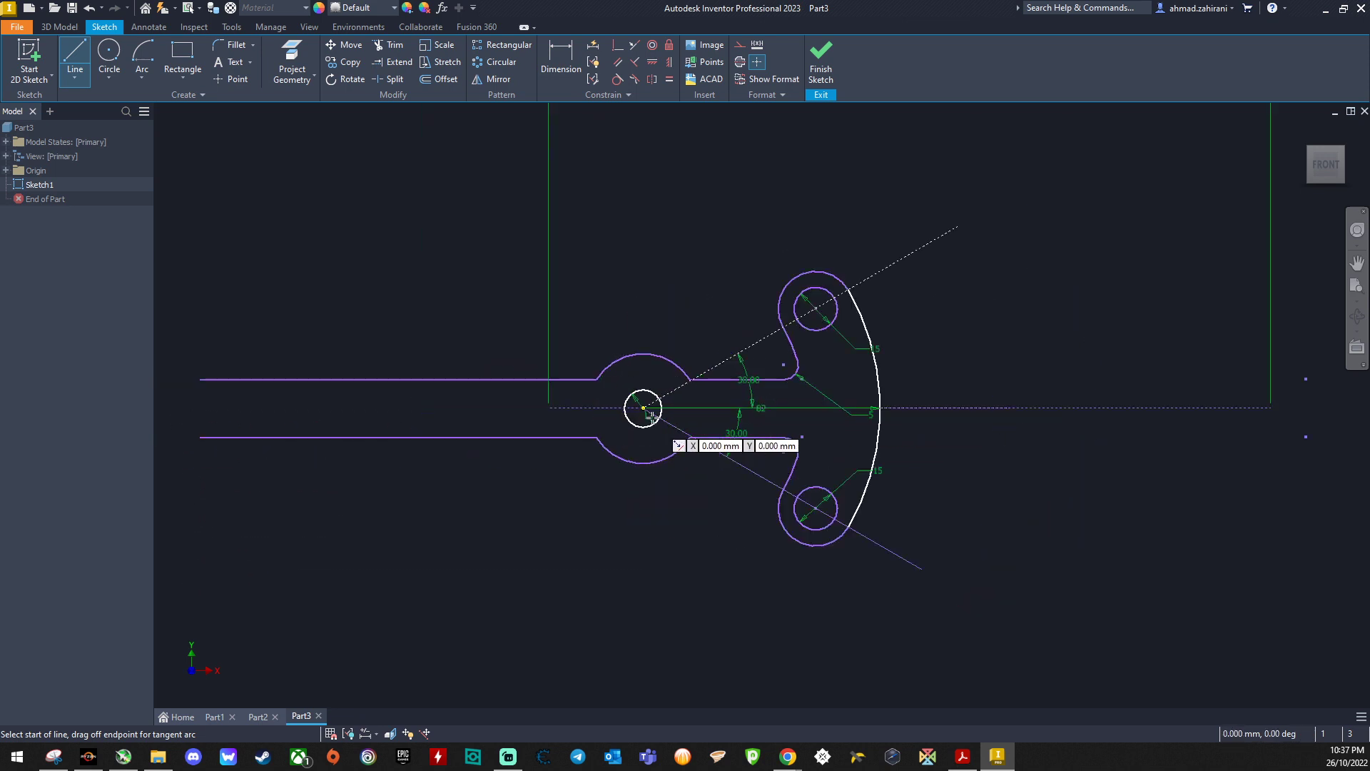
{"action": "left_click", "coordinate": [475, 380]}
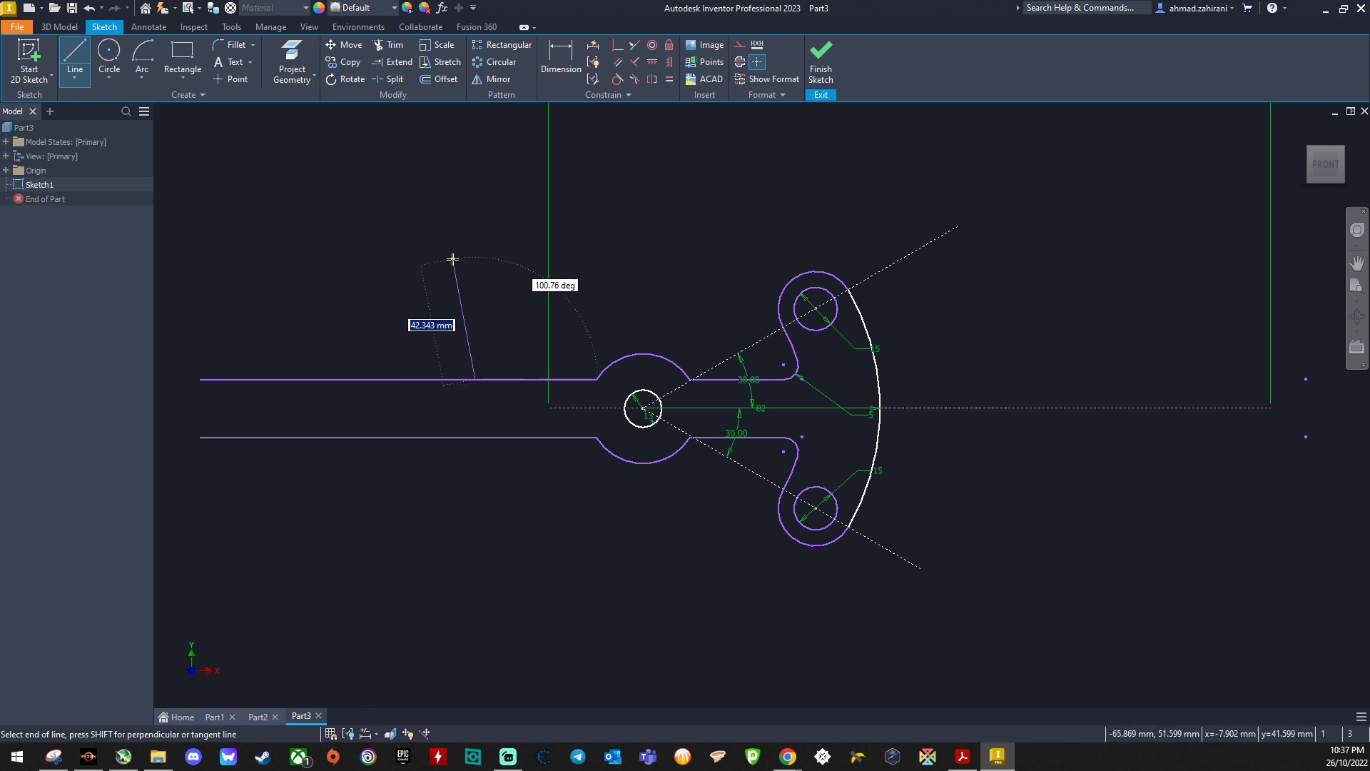
{"action": "left_click", "coordinate": [453, 251]}
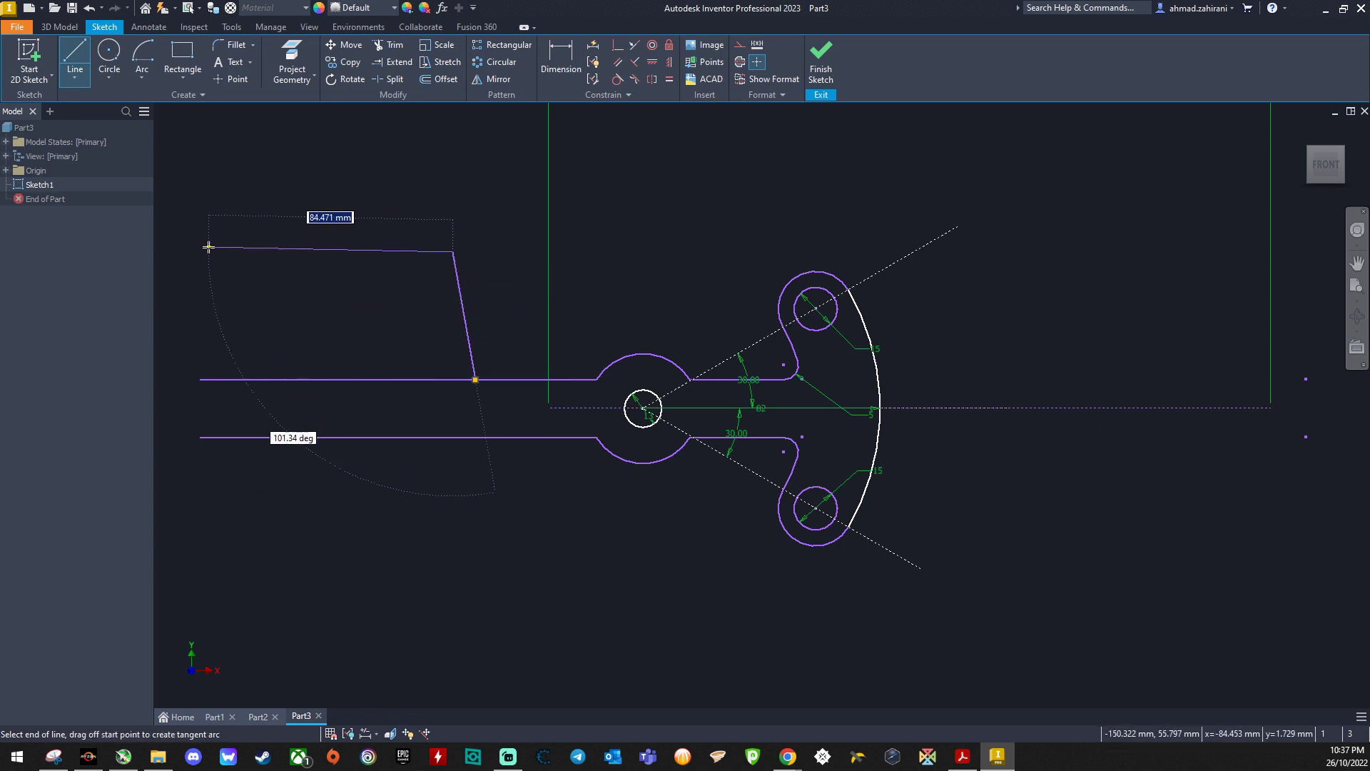
{"action": "left_click", "coordinate": [201, 252]}
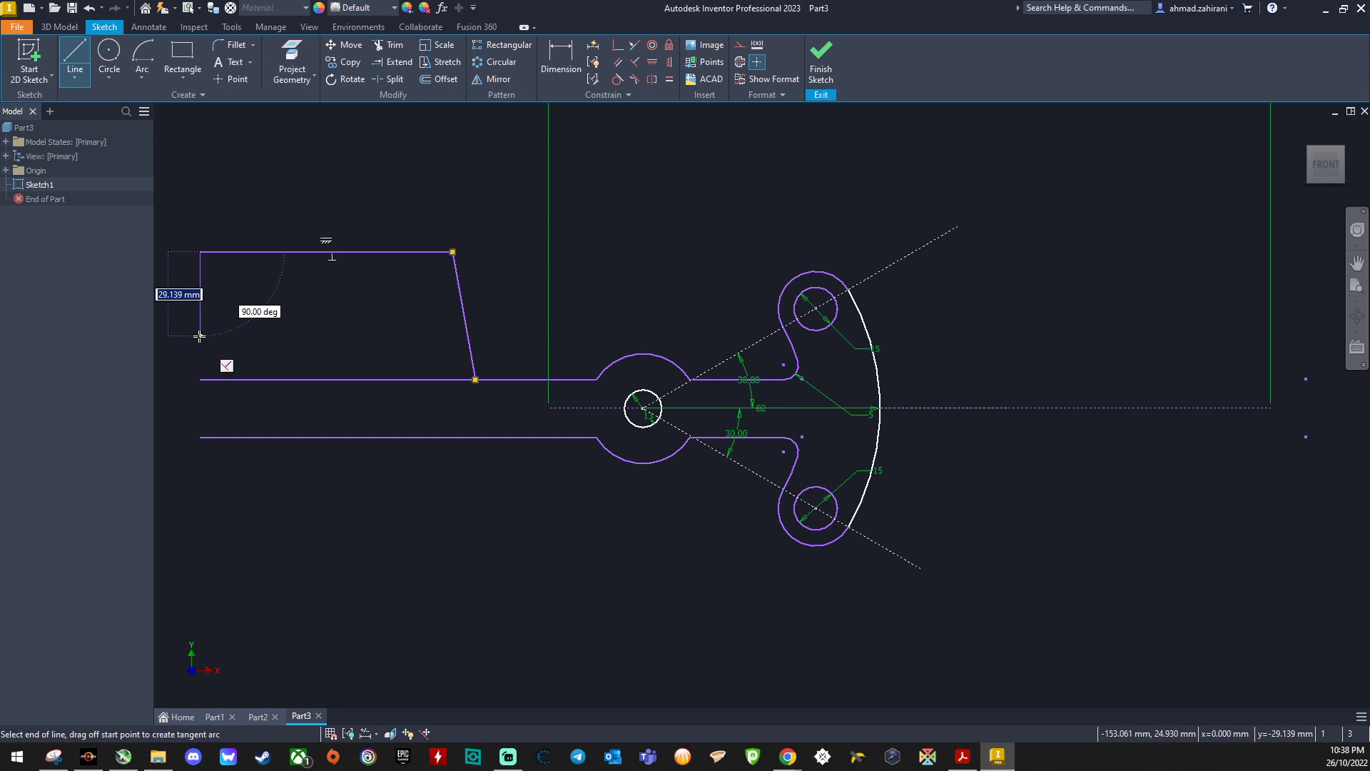
{"action": "left_click", "coordinate": [201, 315]}
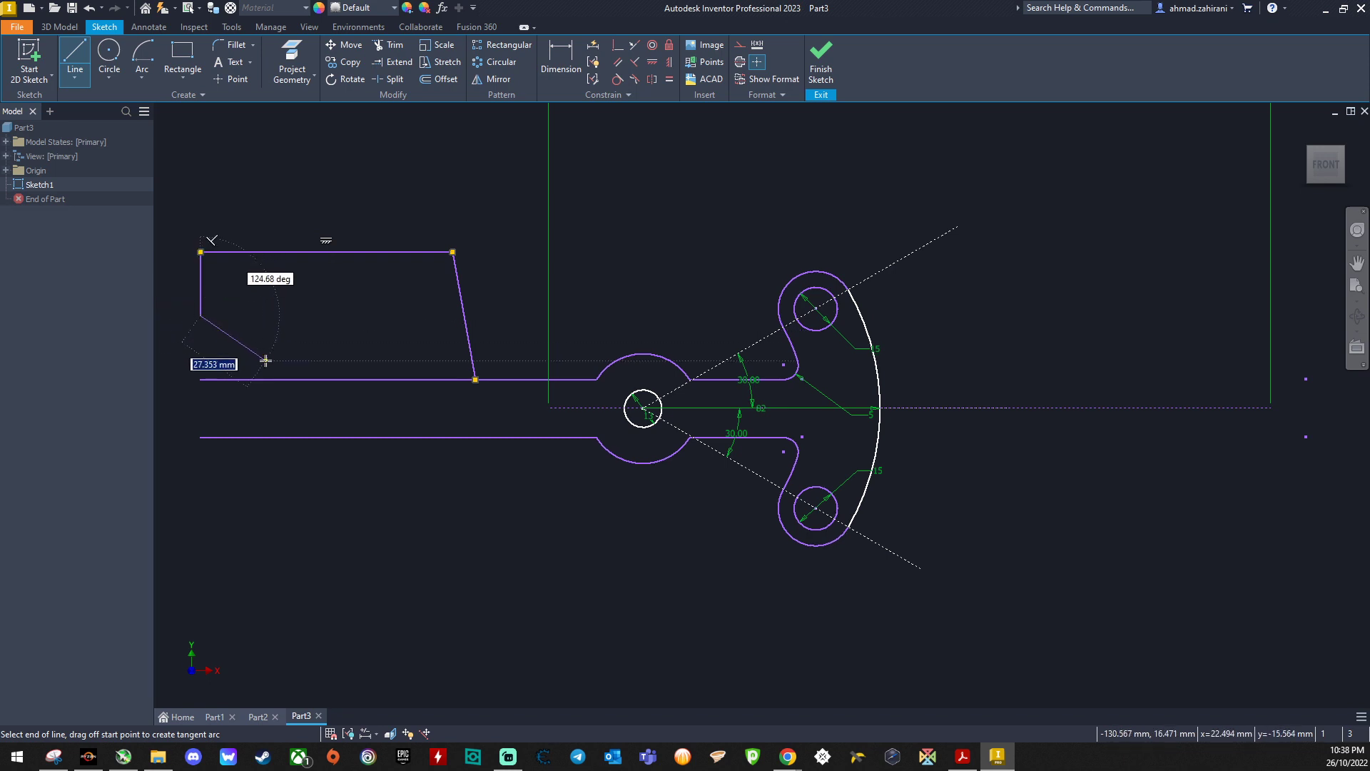
{"action": "left_click", "coordinate": [265, 360]}
Continue the outline with an about 41 mm vertical notch base and a roughly symmetrical lower half ending on the lower arm line.
{"action": "left_click", "coordinate": [265, 479]}
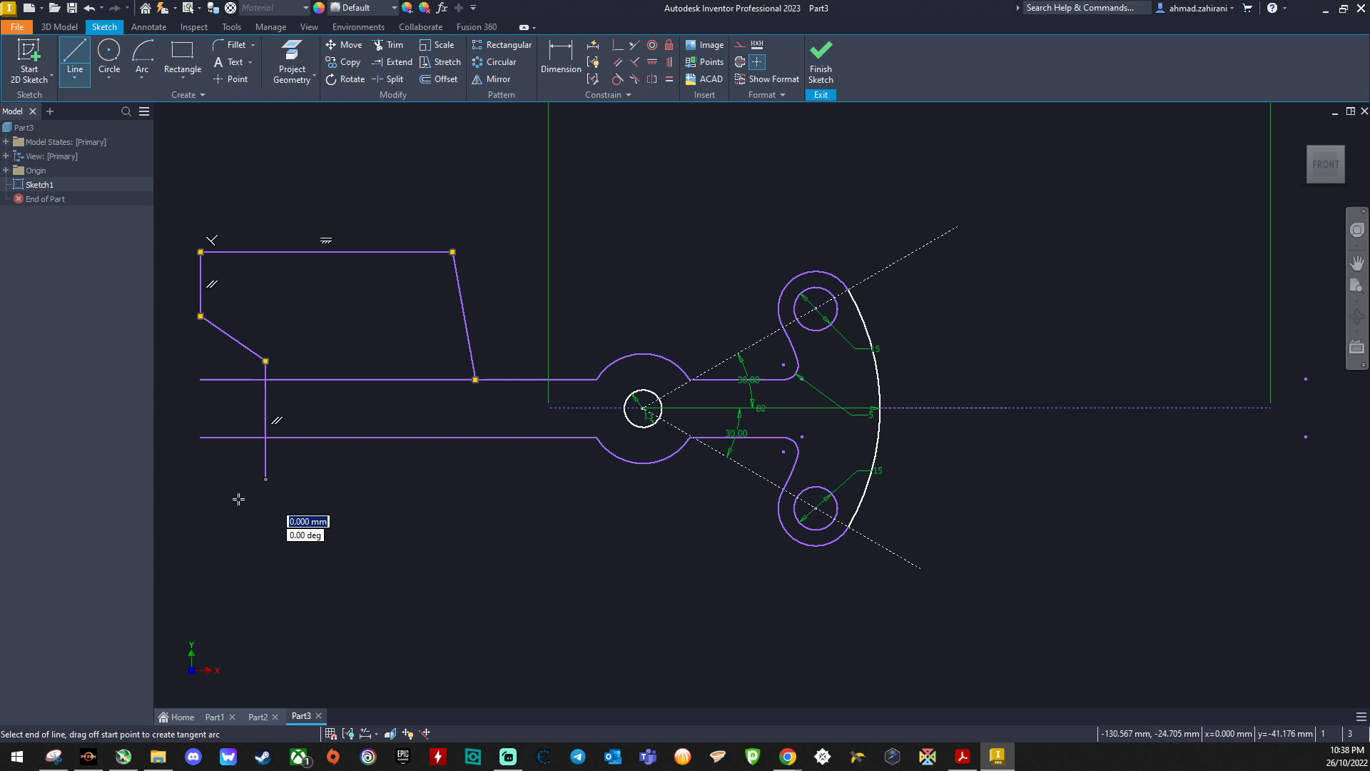
{"action": "left_click", "coordinate": [200, 517]}
{"action": "left_click", "coordinate": [201, 593]}
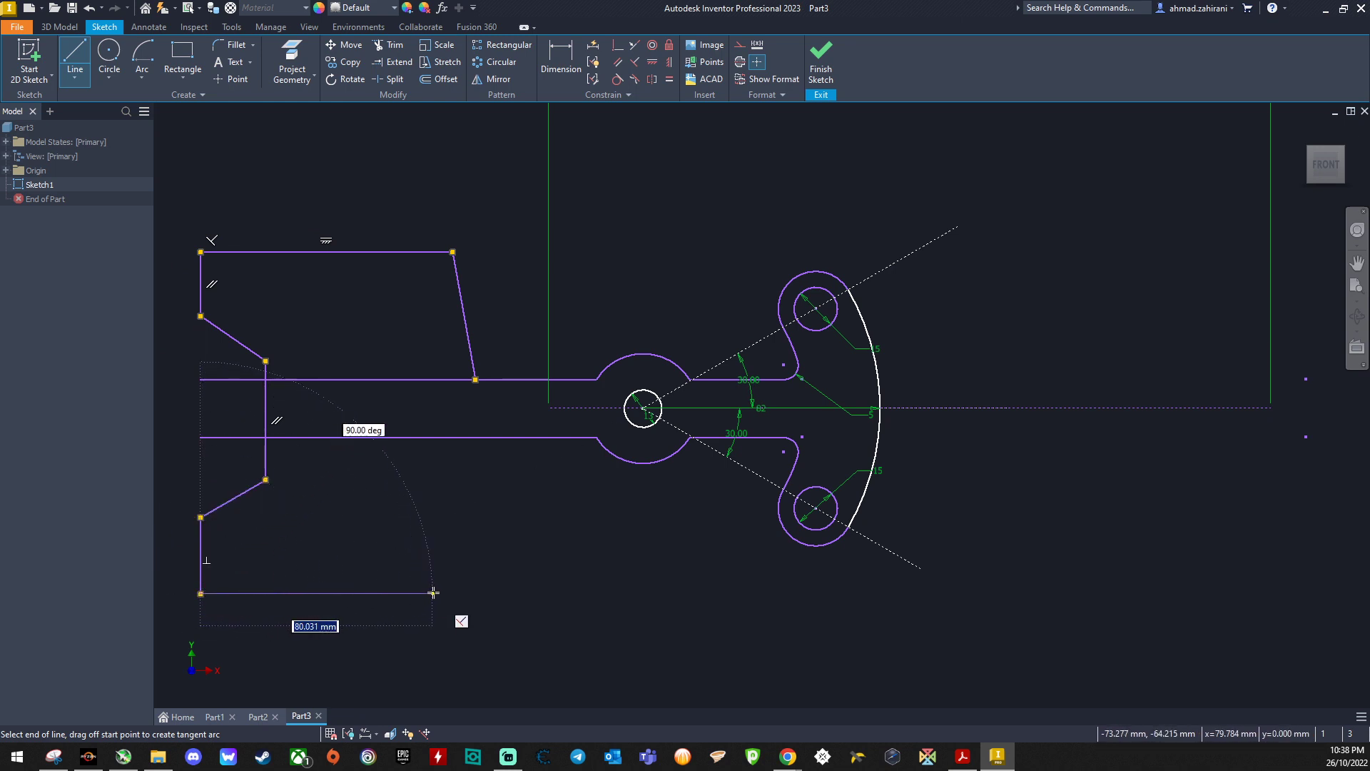
{"action": "left_click", "coordinate": [453, 593]}
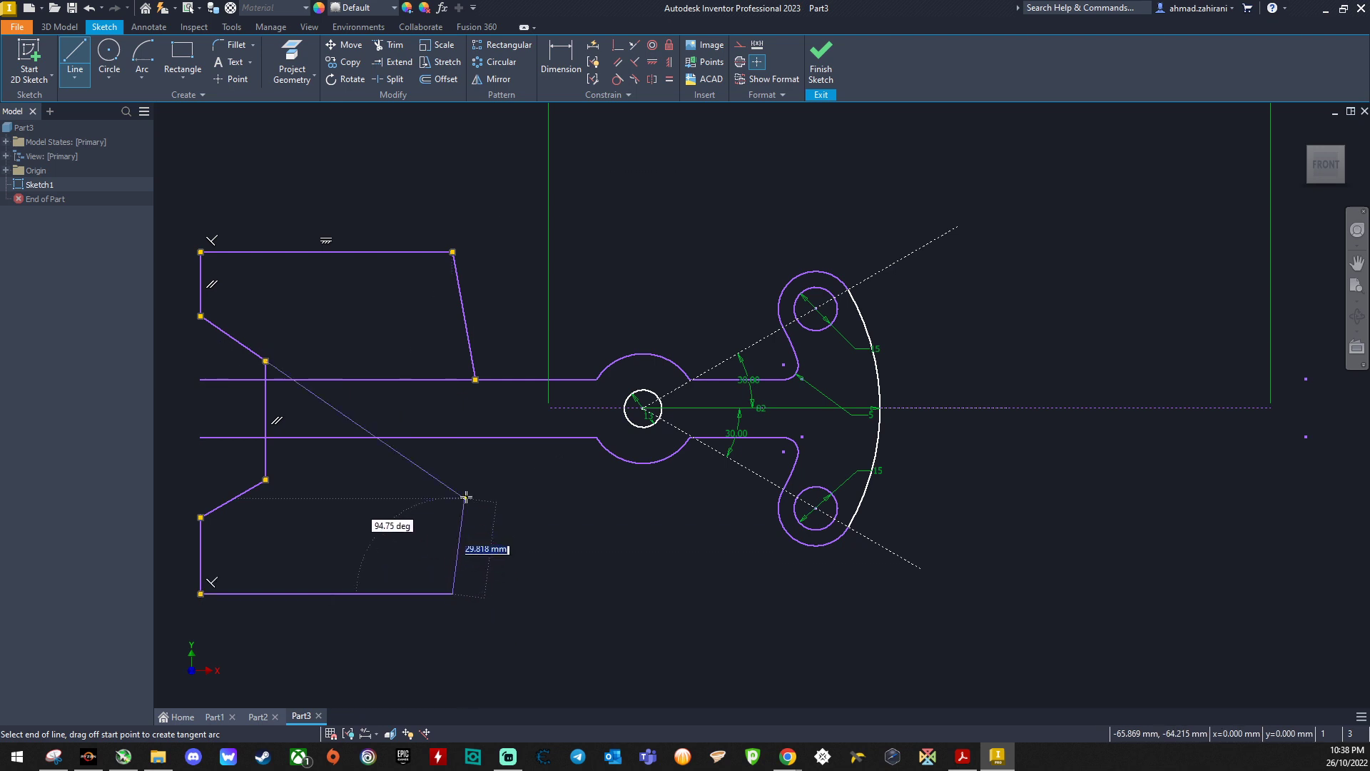
{"action": "left_click", "coordinate": [476, 437]}
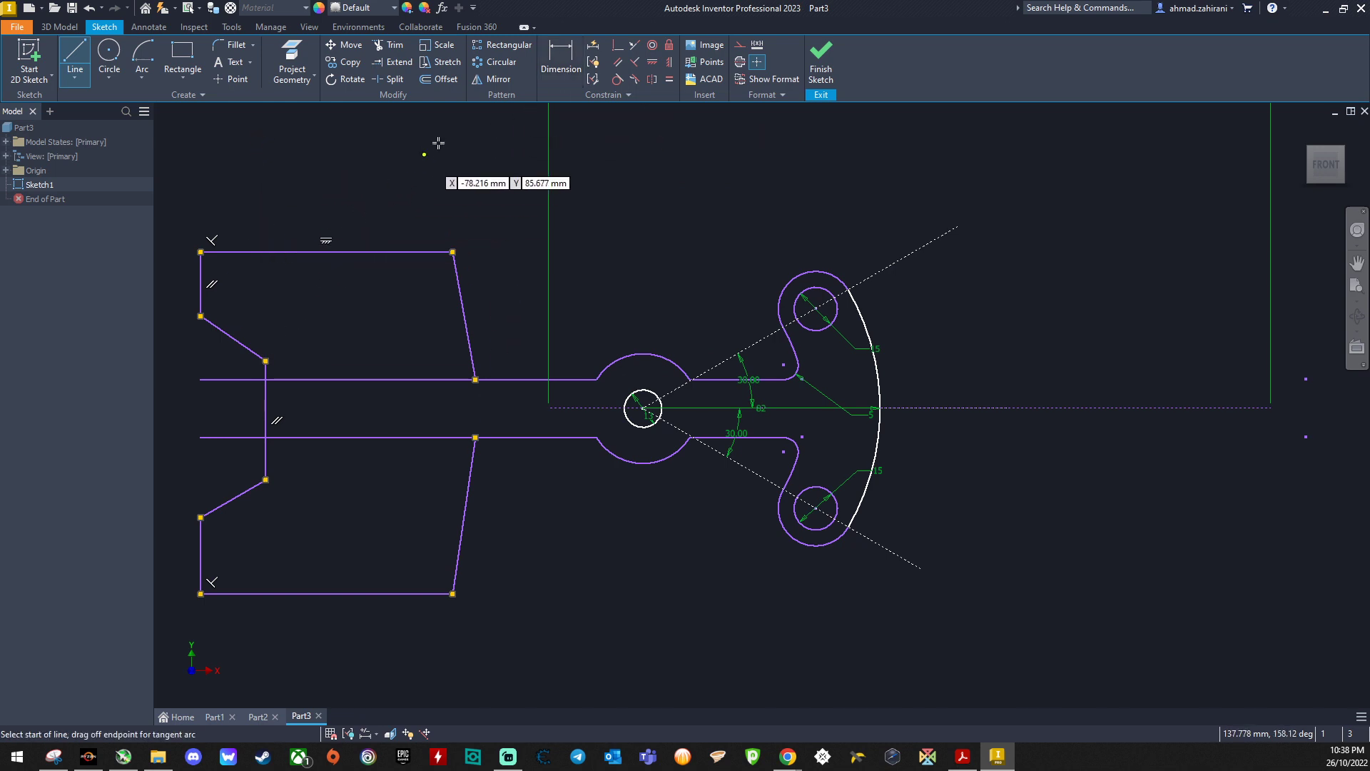
Trim both horizontal arm lines where they run through the notched end outline and its notch, back to the slanted sides.
{"action": "left_click", "coordinate": [389, 44]}
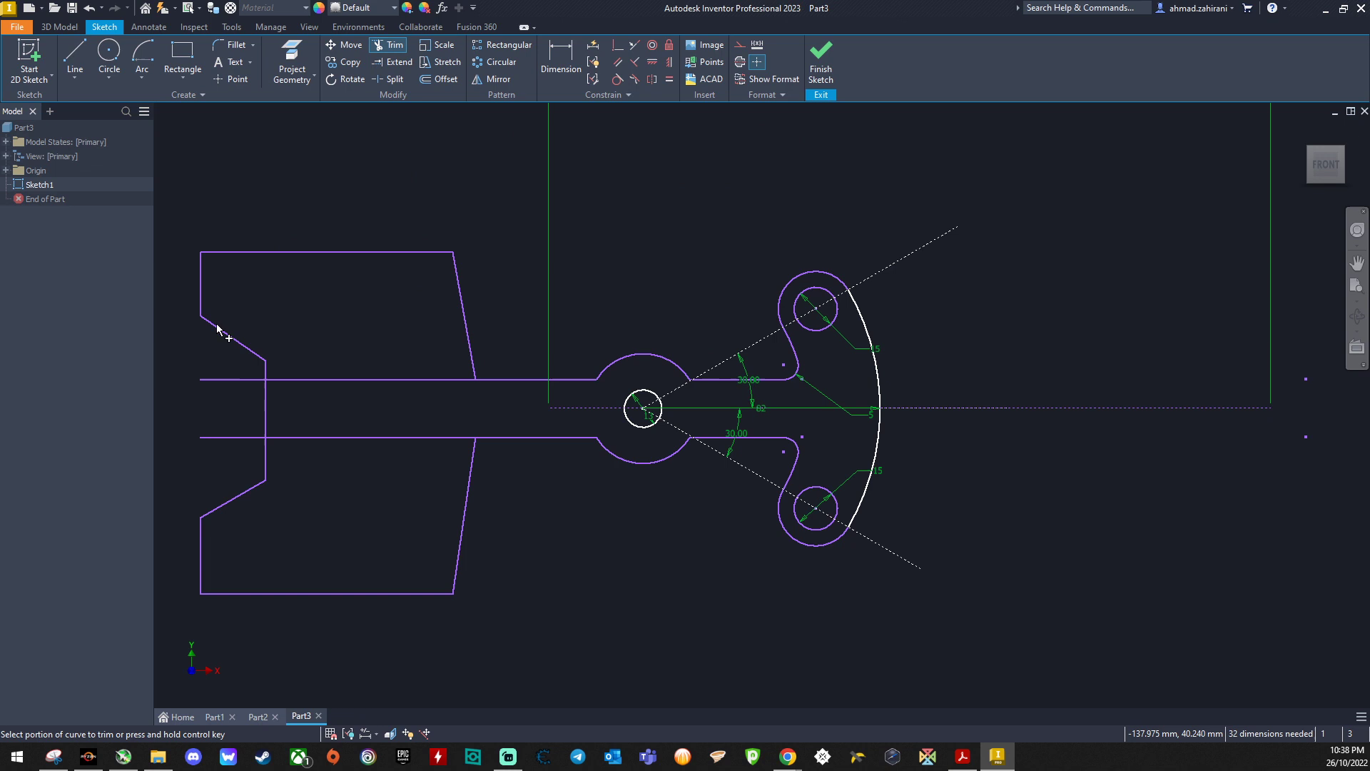
{"action": "left_click", "coordinate": [234, 379]}
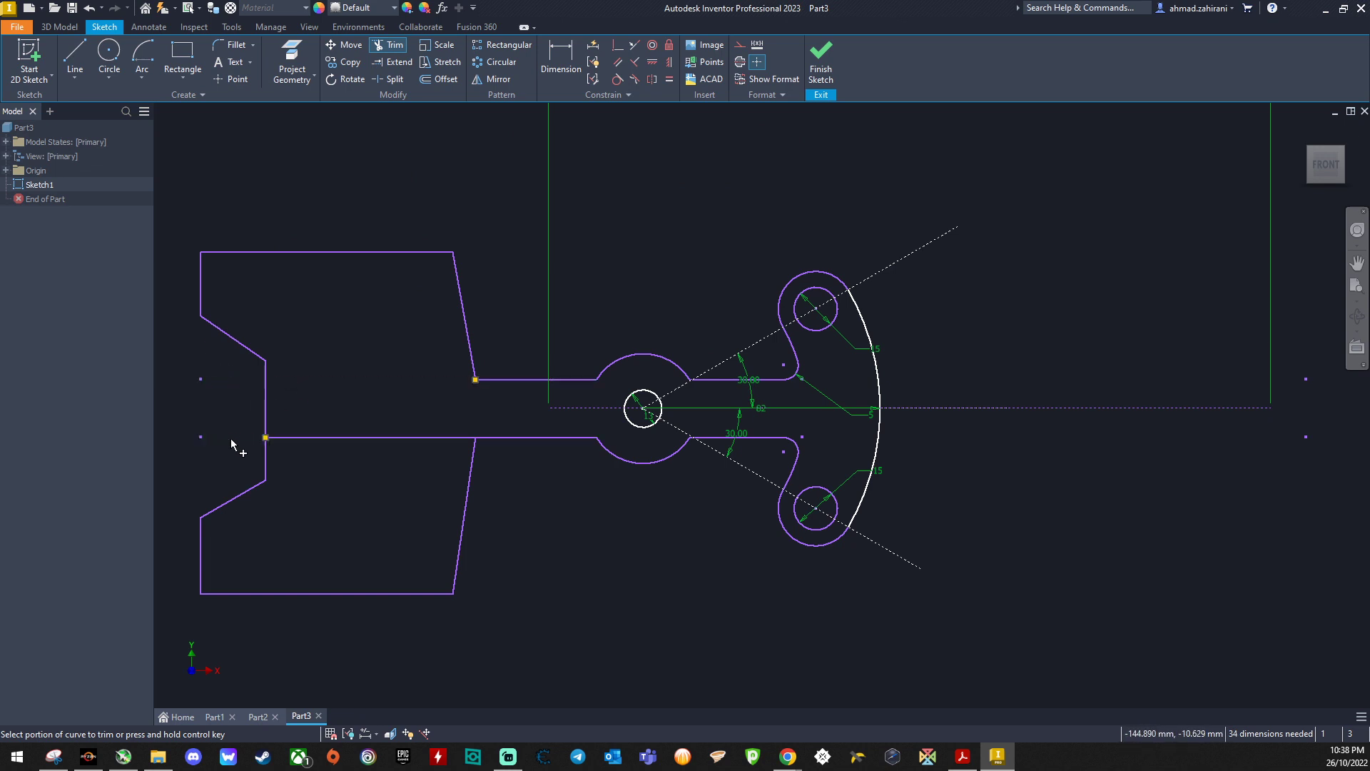
{"action": "left_click", "coordinate": [305, 438]}
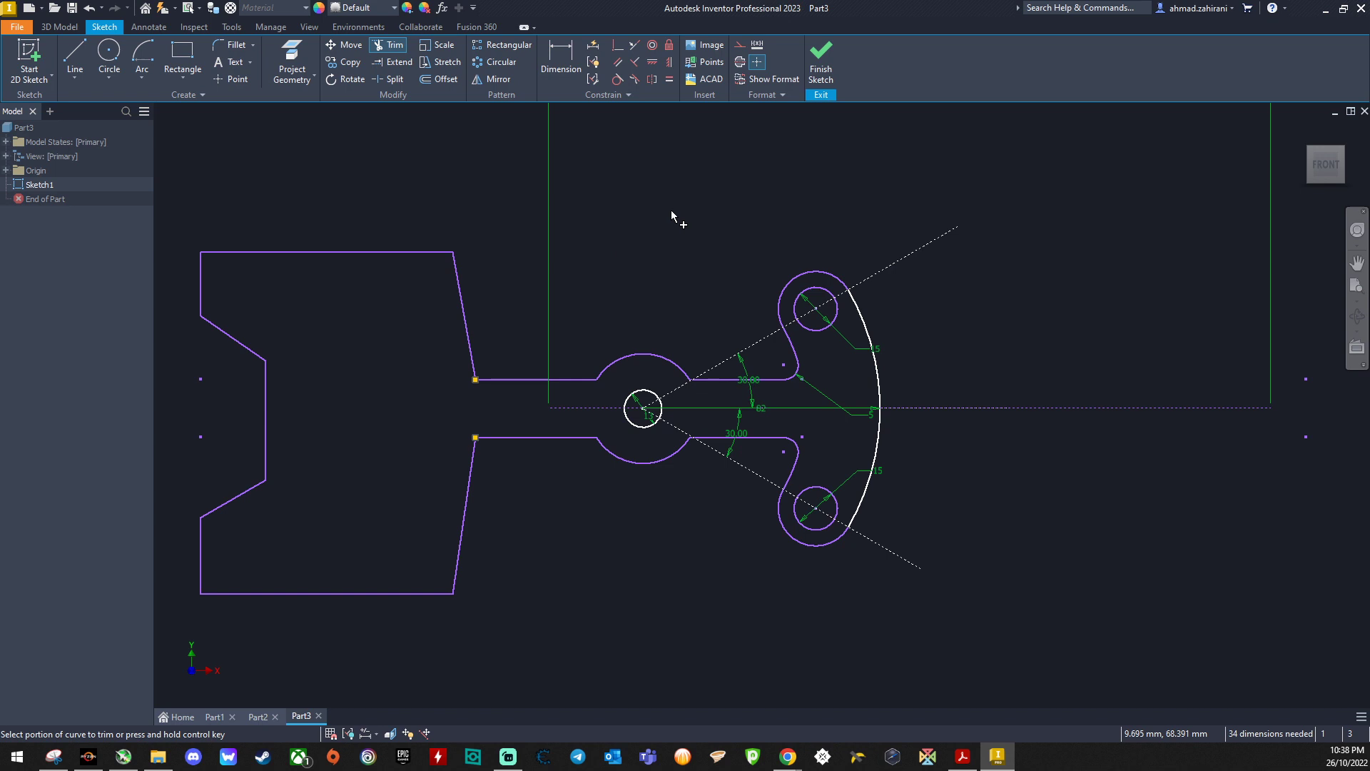
{"action": "left_click", "coordinate": [561, 62]}
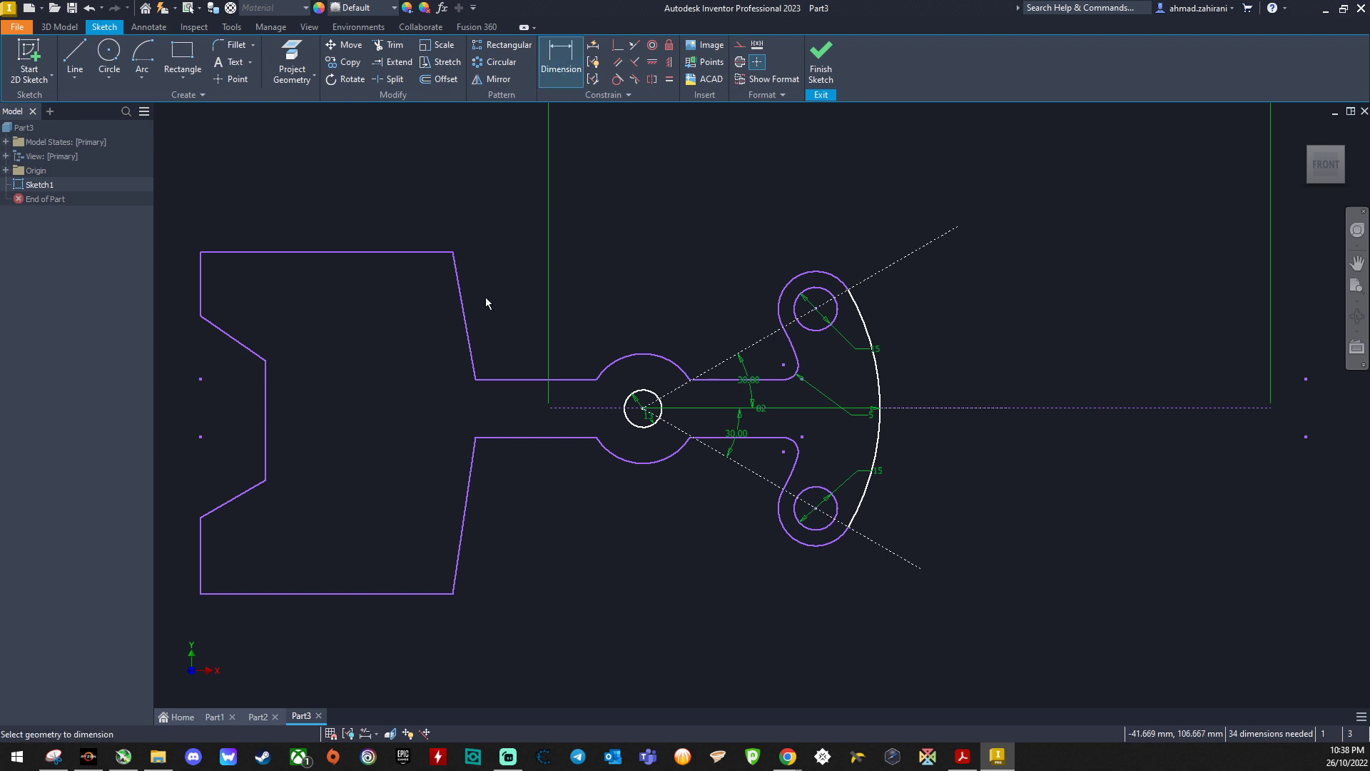
{"action": "left_click", "coordinate": [372, 254]}
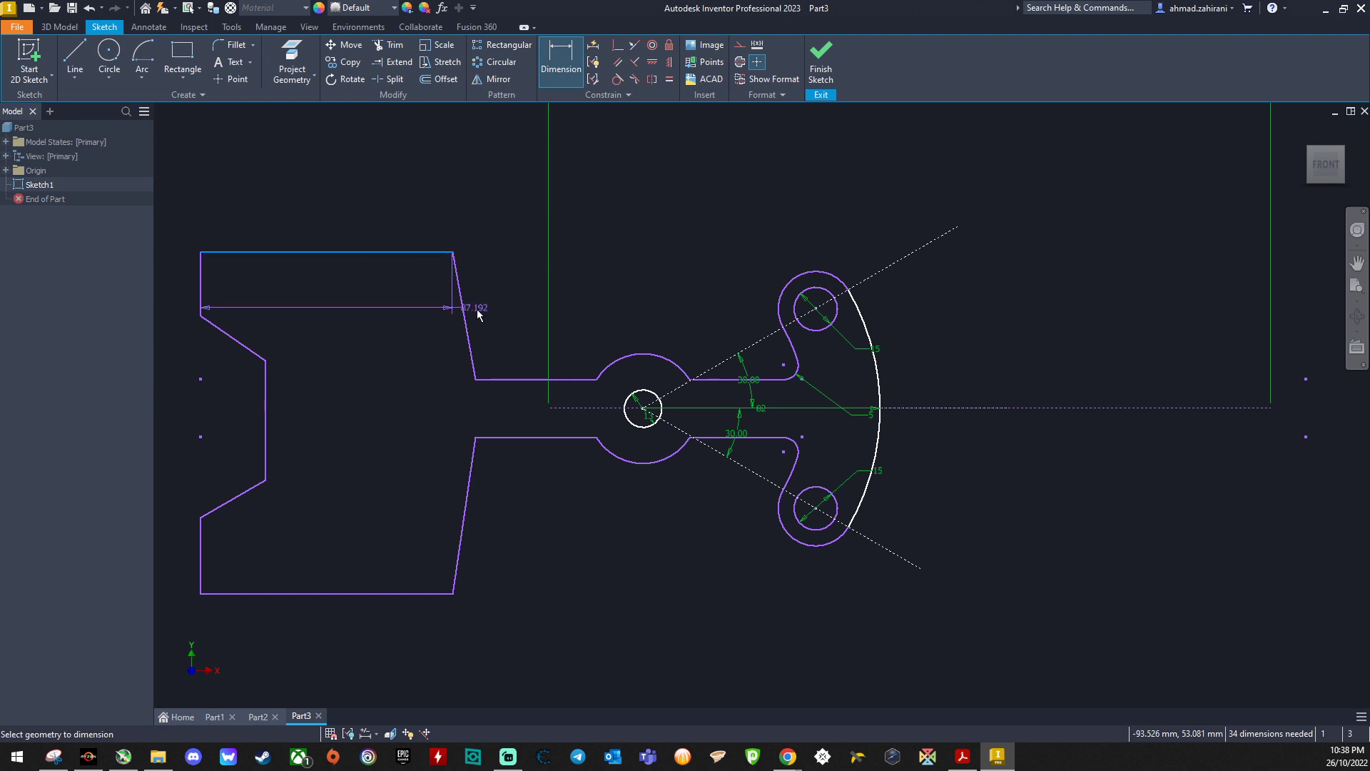
{"action": "left_click", "coordinate": [573, 408]}
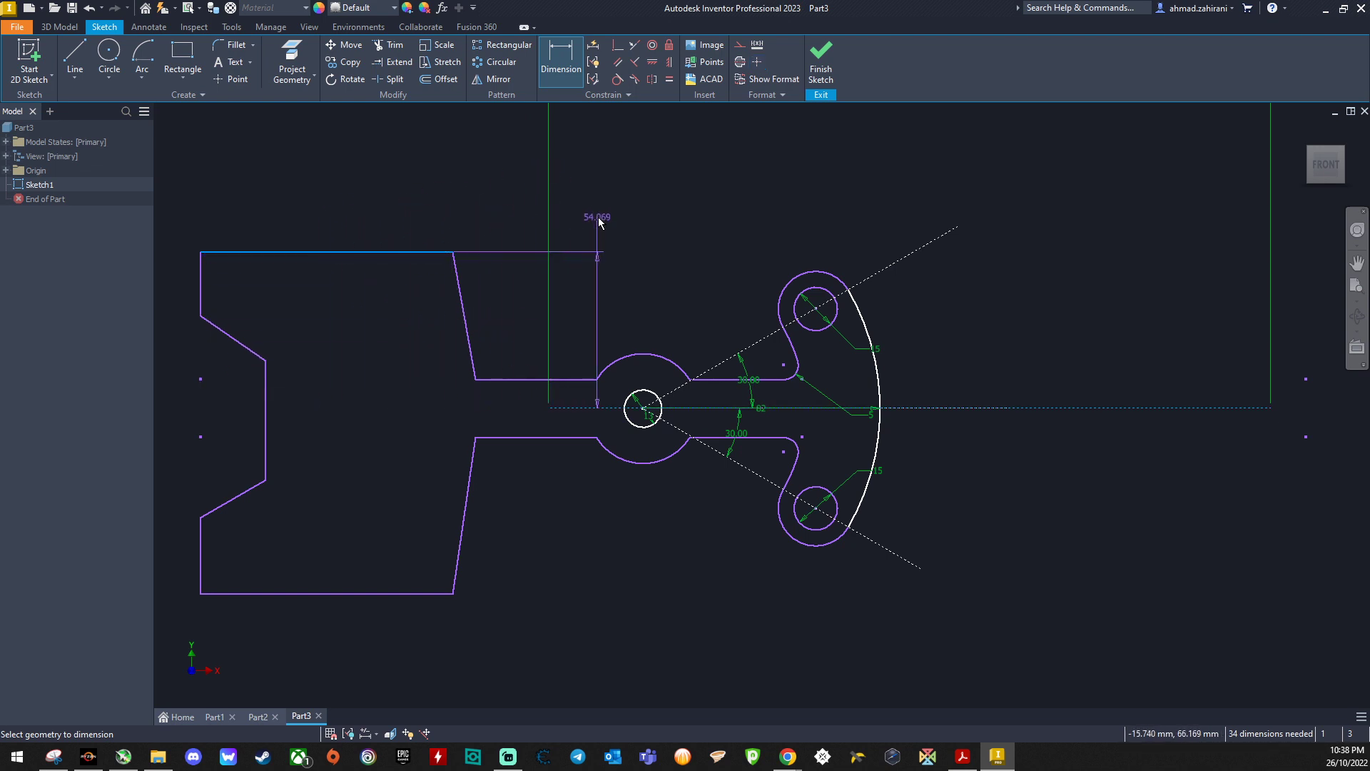
{"action": "key", "text": "Escape"}
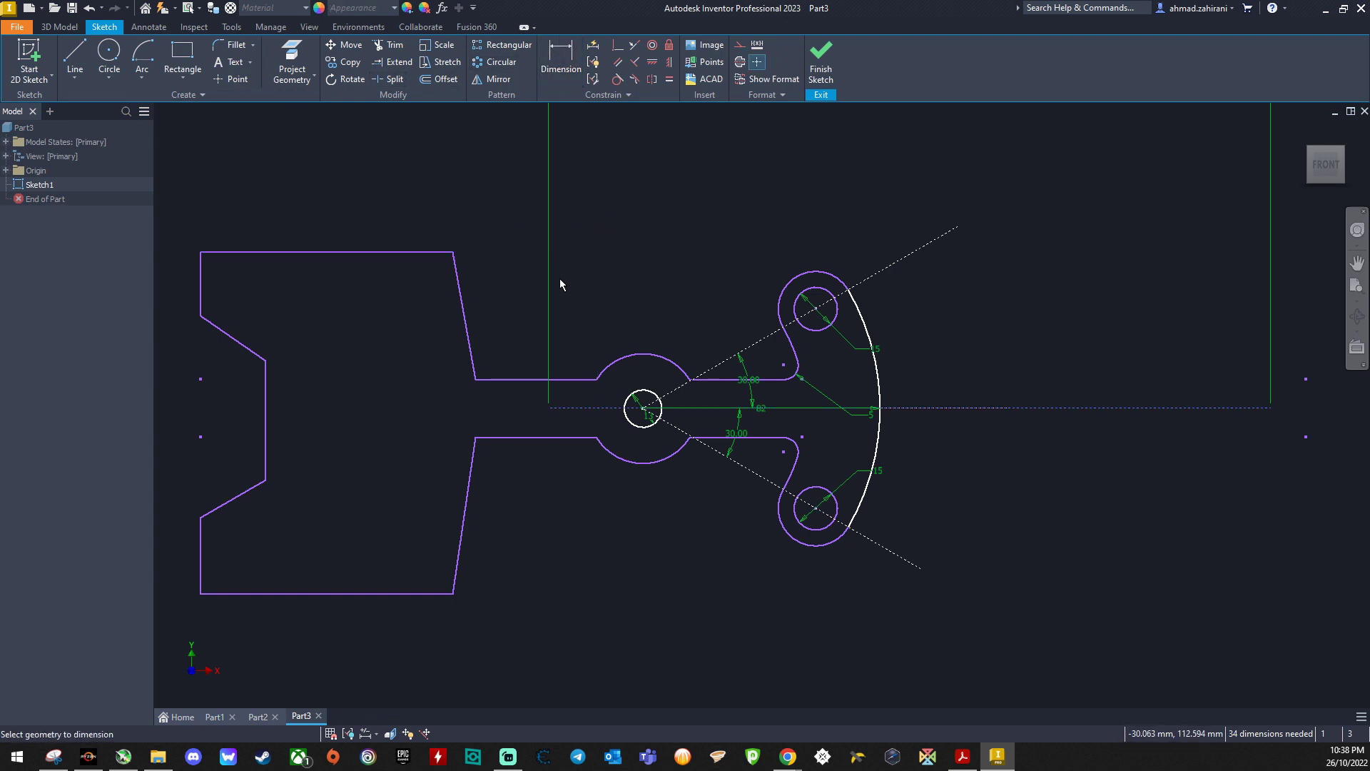
Dimension the notched end's upper horizontal edge at 25 mm from the horizontal centreline.
{"action": "left_click", "coordinate": [583, 408]}
{"action": "left_click", "coordinate": [390, 252]}
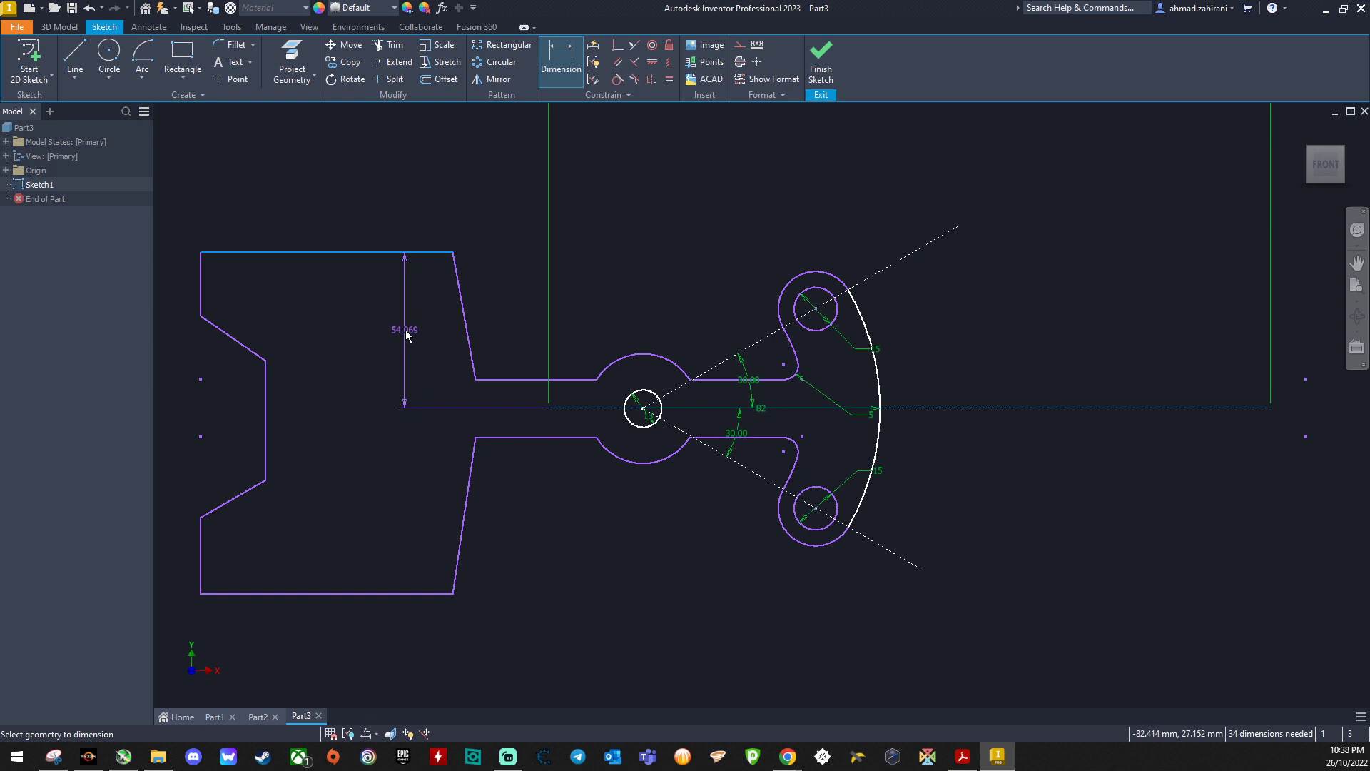
{"action": "left_click", "coordinate": [405, 333]}
{"action": "type", "text": "25"}
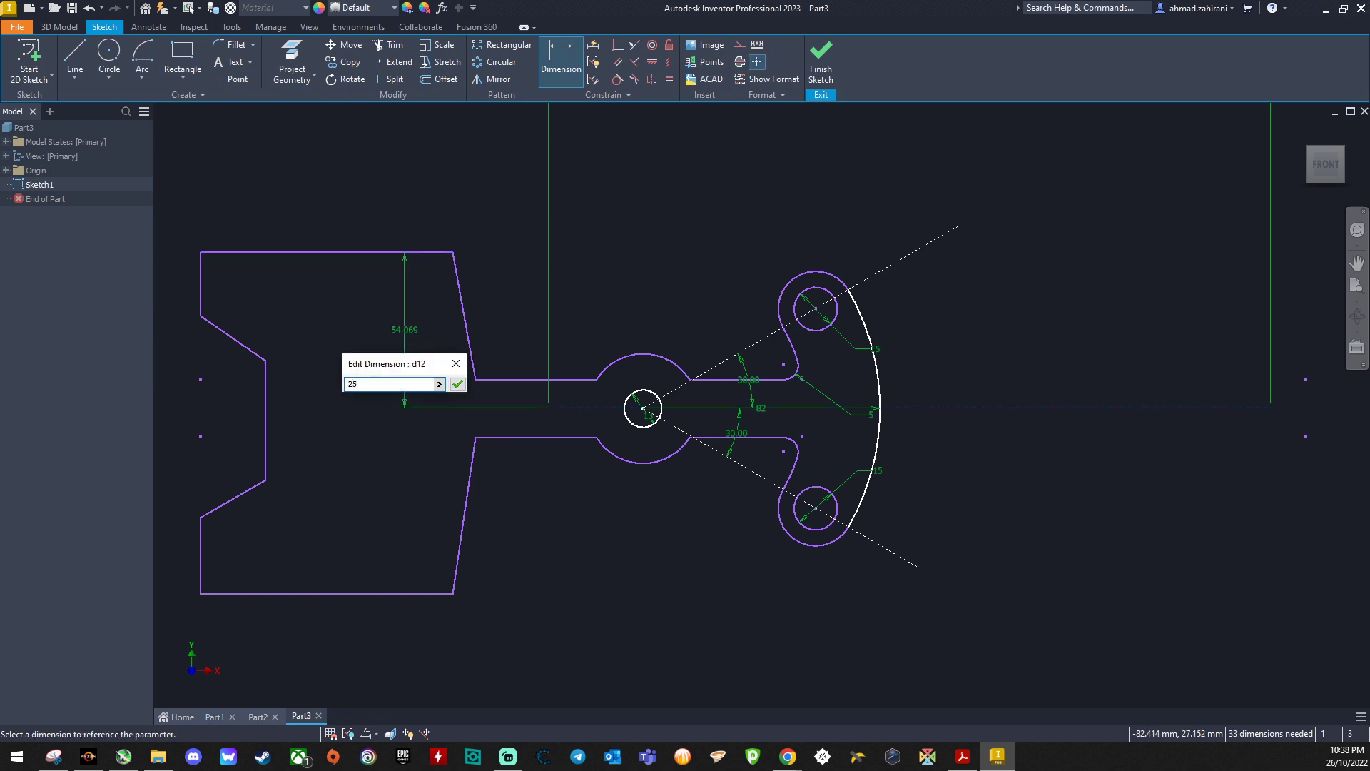
{"action": "key", "text": "Return"}
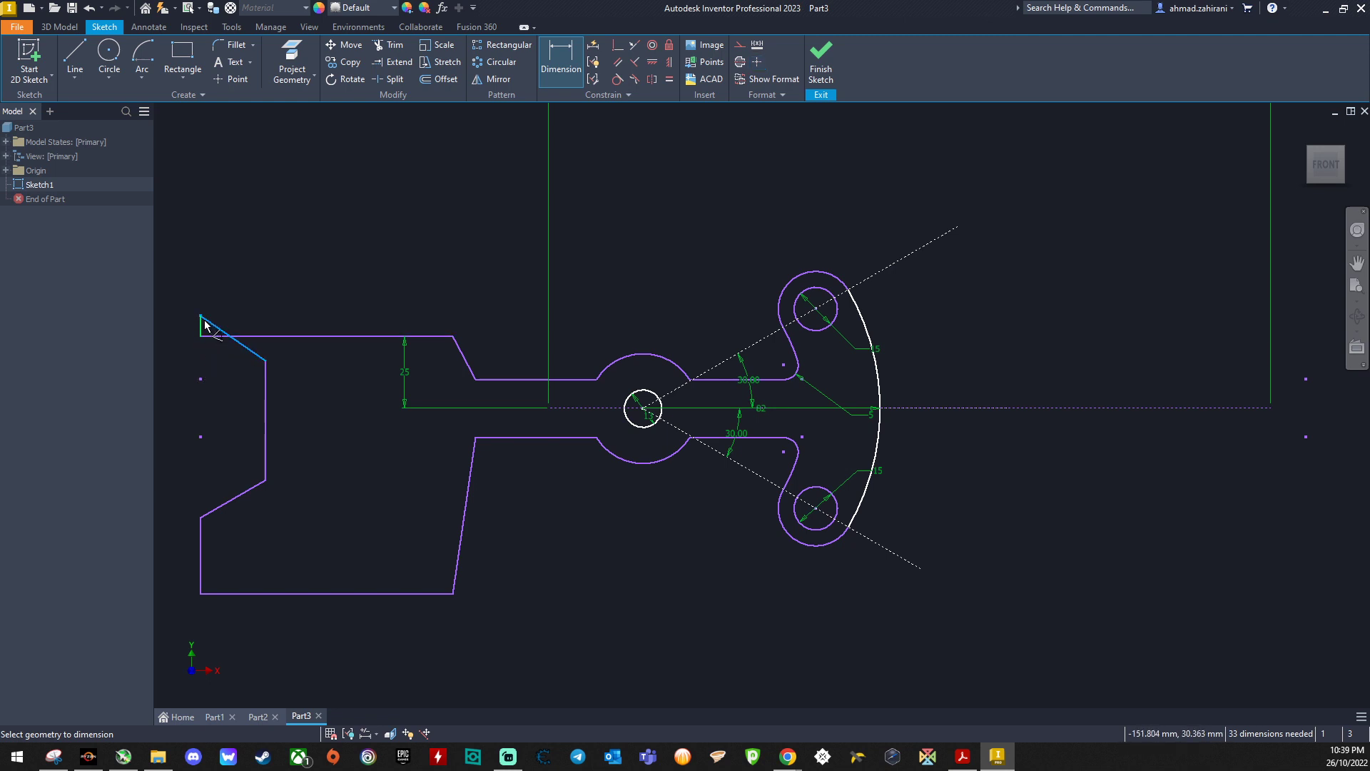
{"action": "left_click", "coordinate": [239, 353]}
{"action": "left_click", "coordinate": [268, 383]}
{"action": "key", "text": "Escape"}
{"action": "key", "text": "Escape"}
Delete the notch's vertical base, both slanted notch sides and the two short vertical edges of the notched end.
{"action": "left_click", "coordinate": [265, 390]}
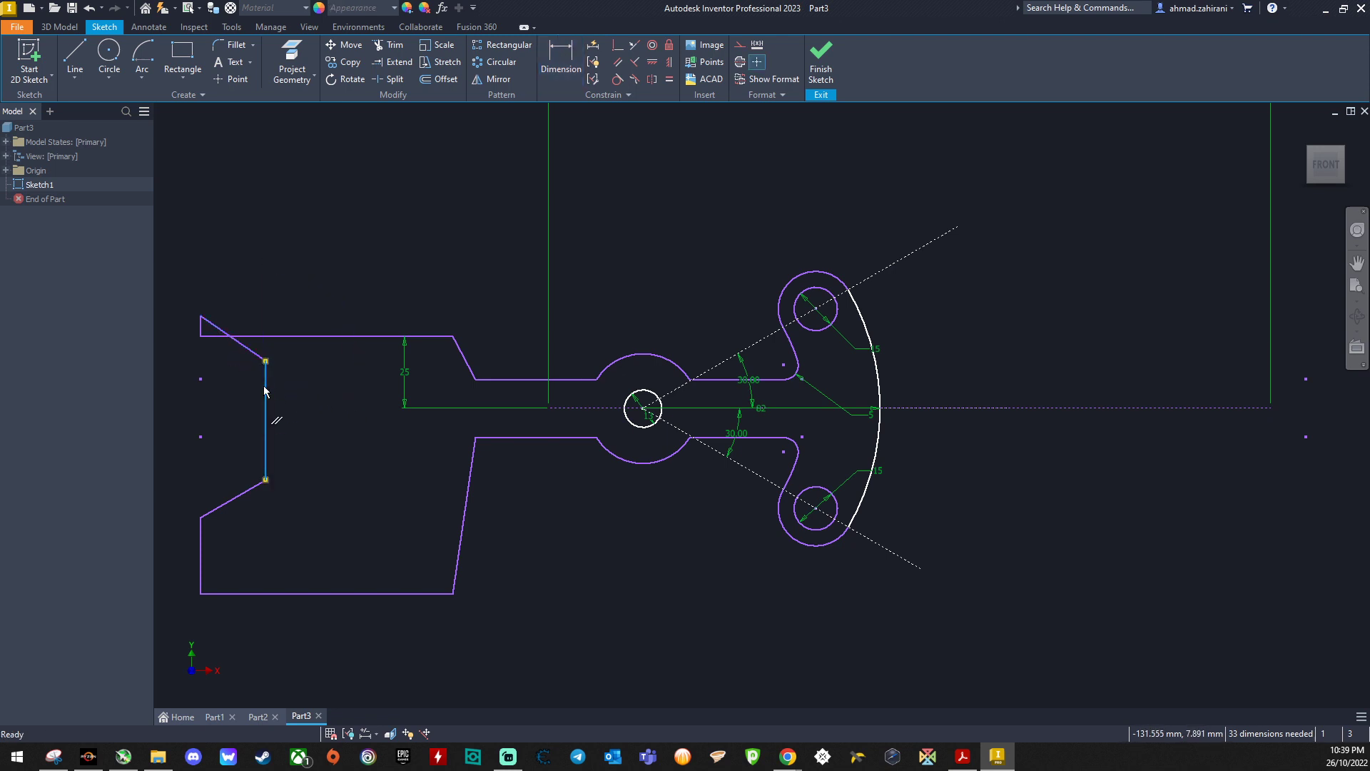
{"action": "key", "text": "Delete"}
{"action": "left_click", "coordinate": [214, 325]}
{"action": "key", "text": "Delete"}
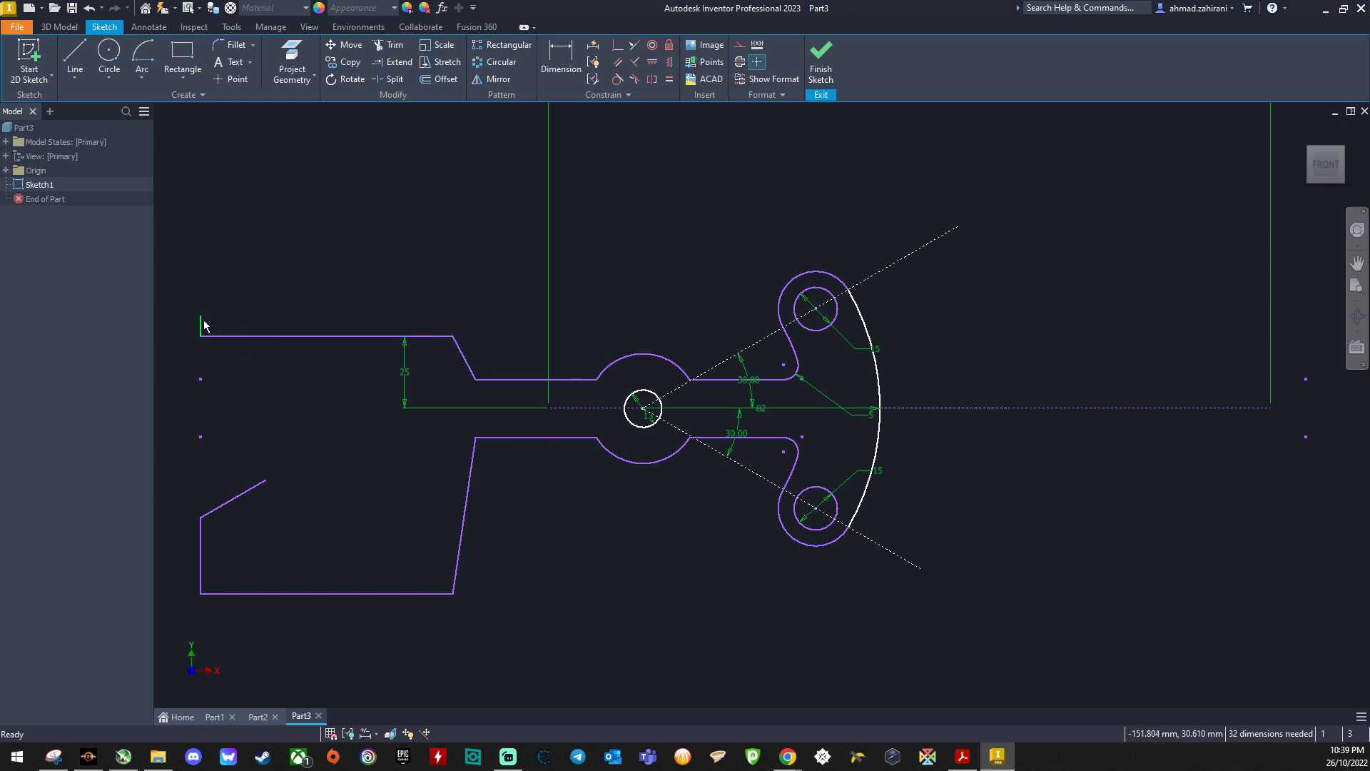
{"action": "key", "text": "Delete"}
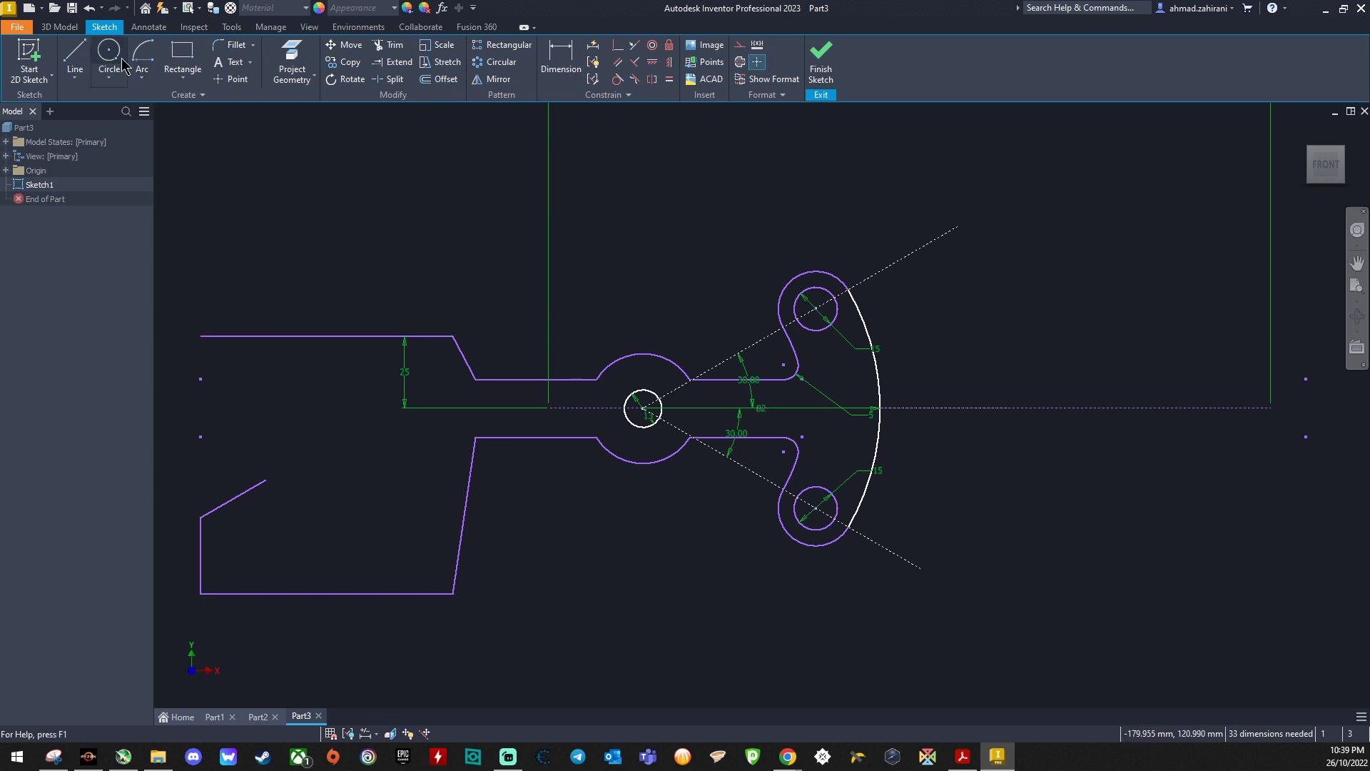
{"action": "left_click", "coordinate": [261, 483]}
{"action": "key", "text": "Delete"}
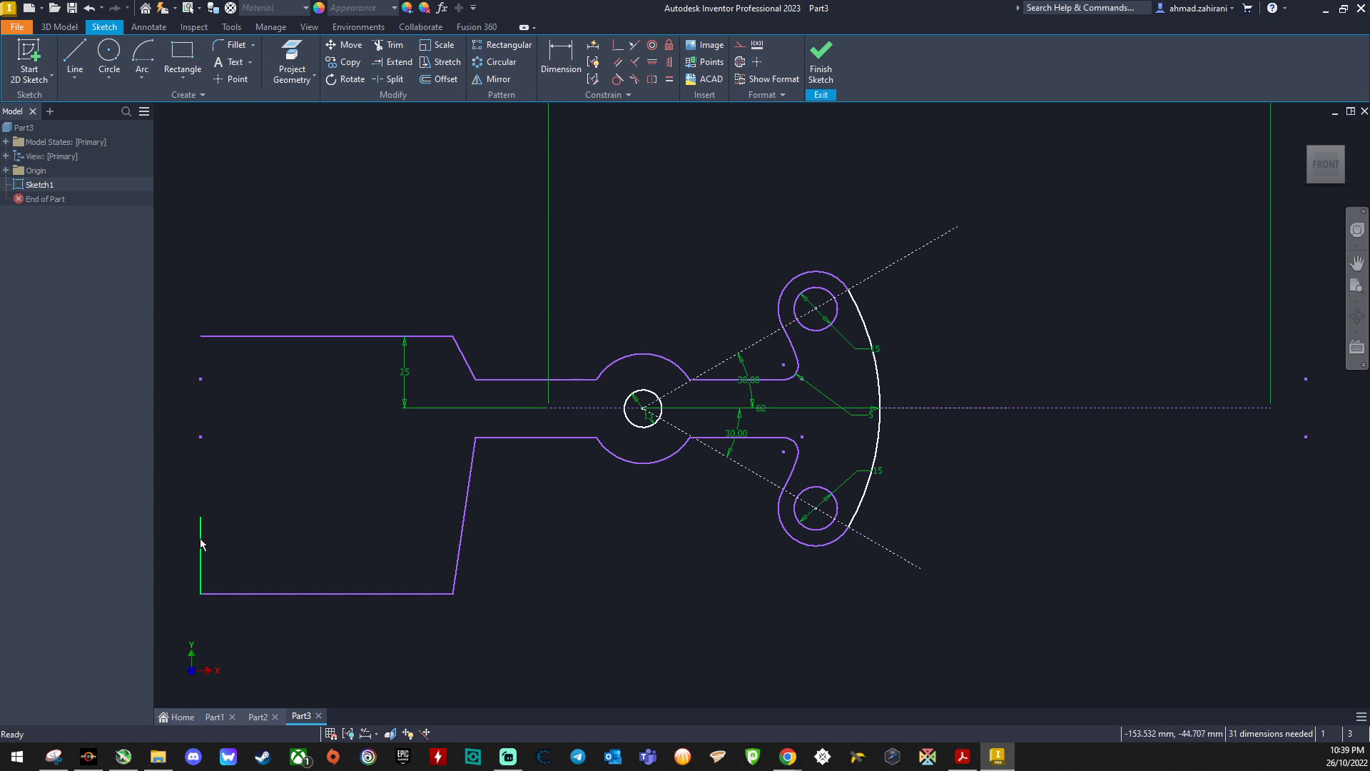
{"action": "left_click", "coordinate": [201, 549]}
{"action": "key", "text": "Delete"}
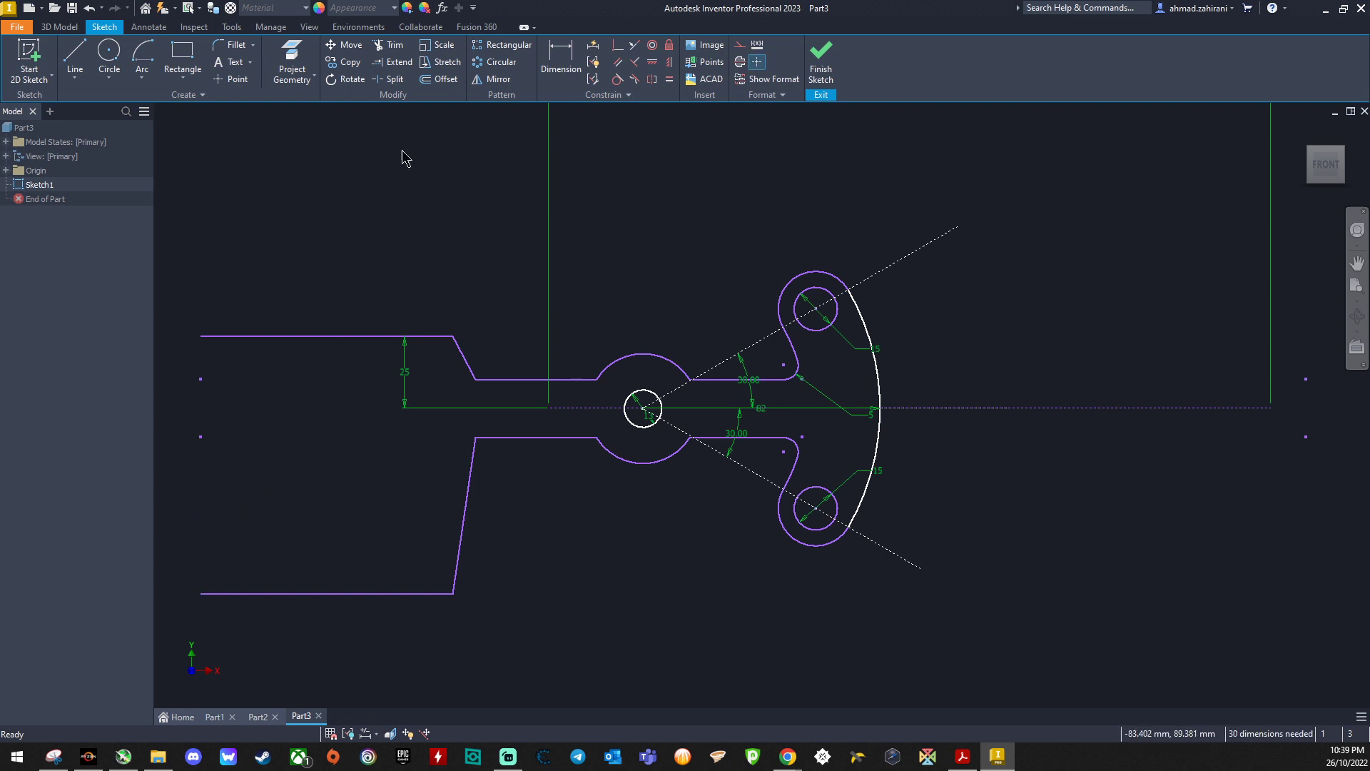
Dimension the notched end's lower horizontal edge at 25 mm from the horizontal centreline.
{"action": "left_click", "coordinate": [560, 61]}
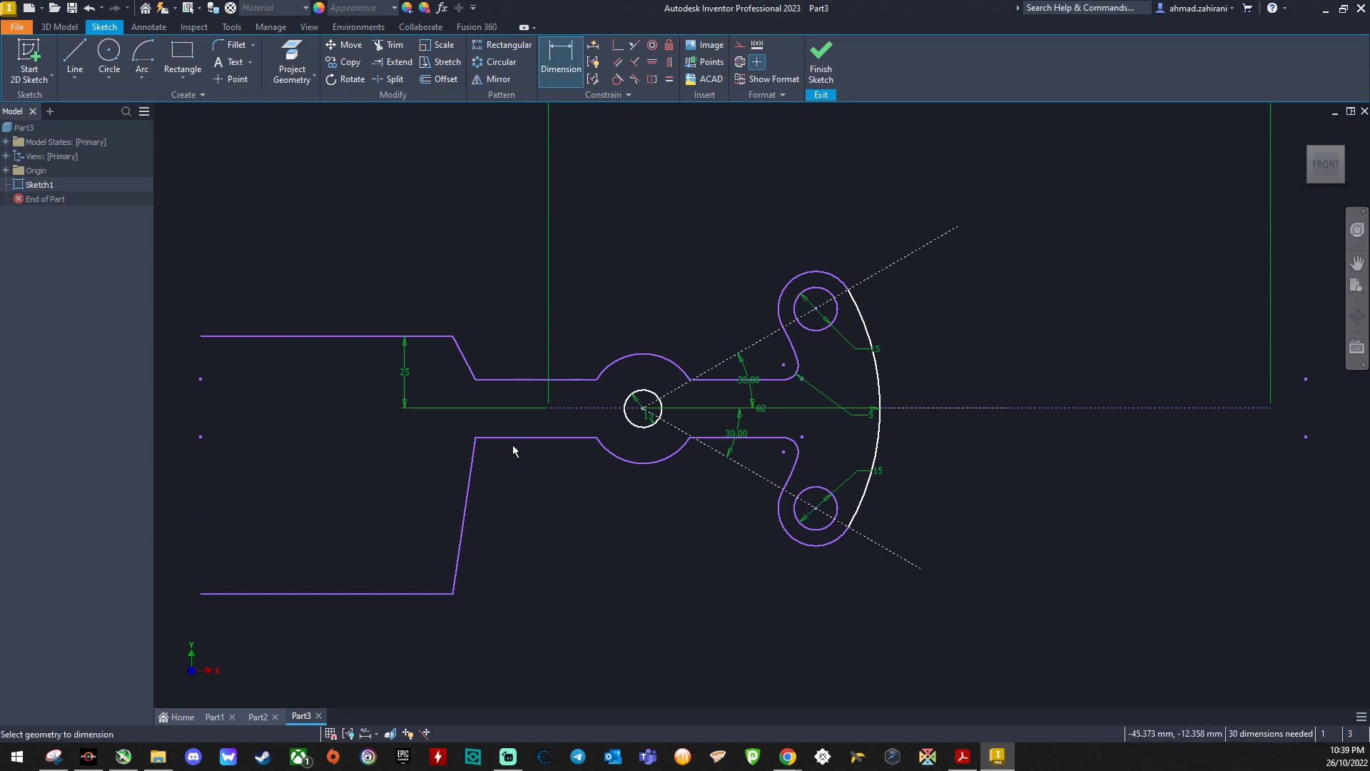
{"action": "left_click", "coordinate": [566, 407]}
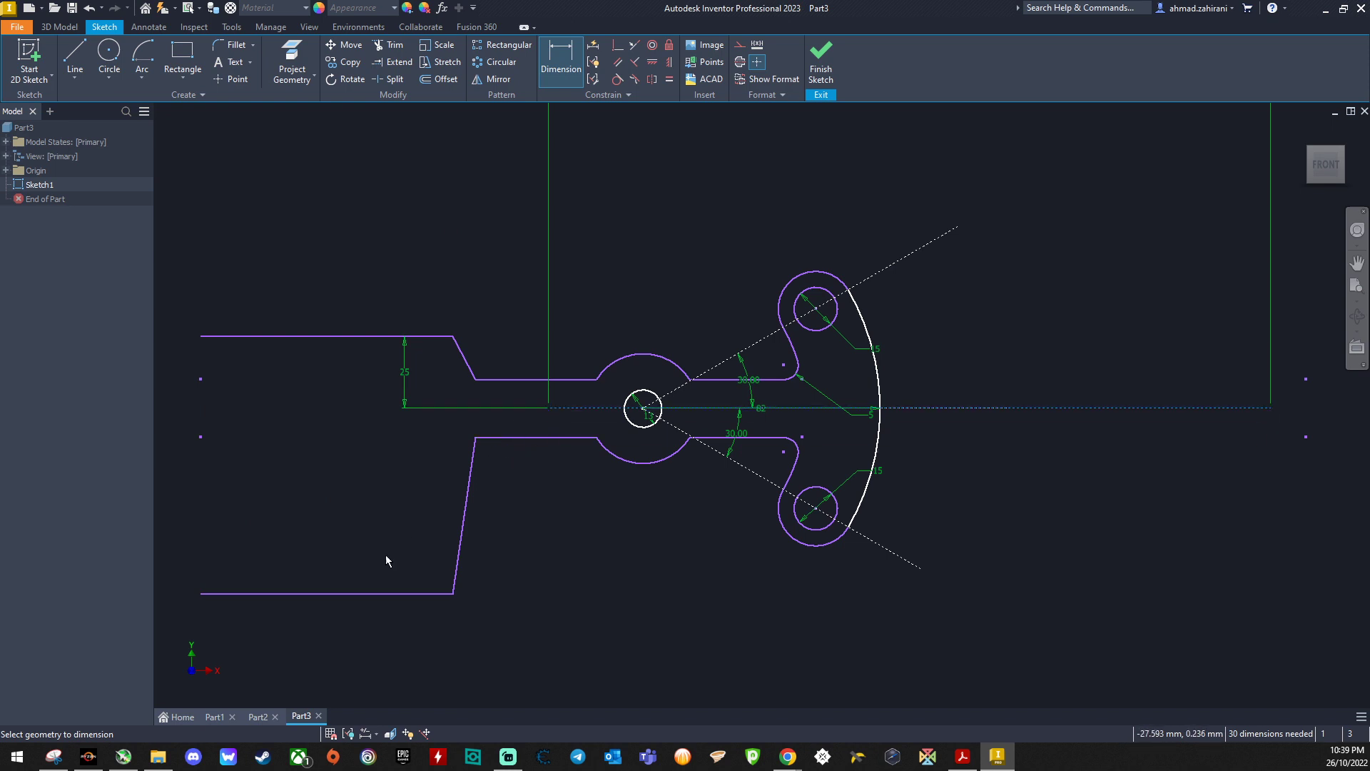
{"action": "left_click", "coordinate": [374, 593]}
{"action": "left_click", "coordinate": [406, 487]}
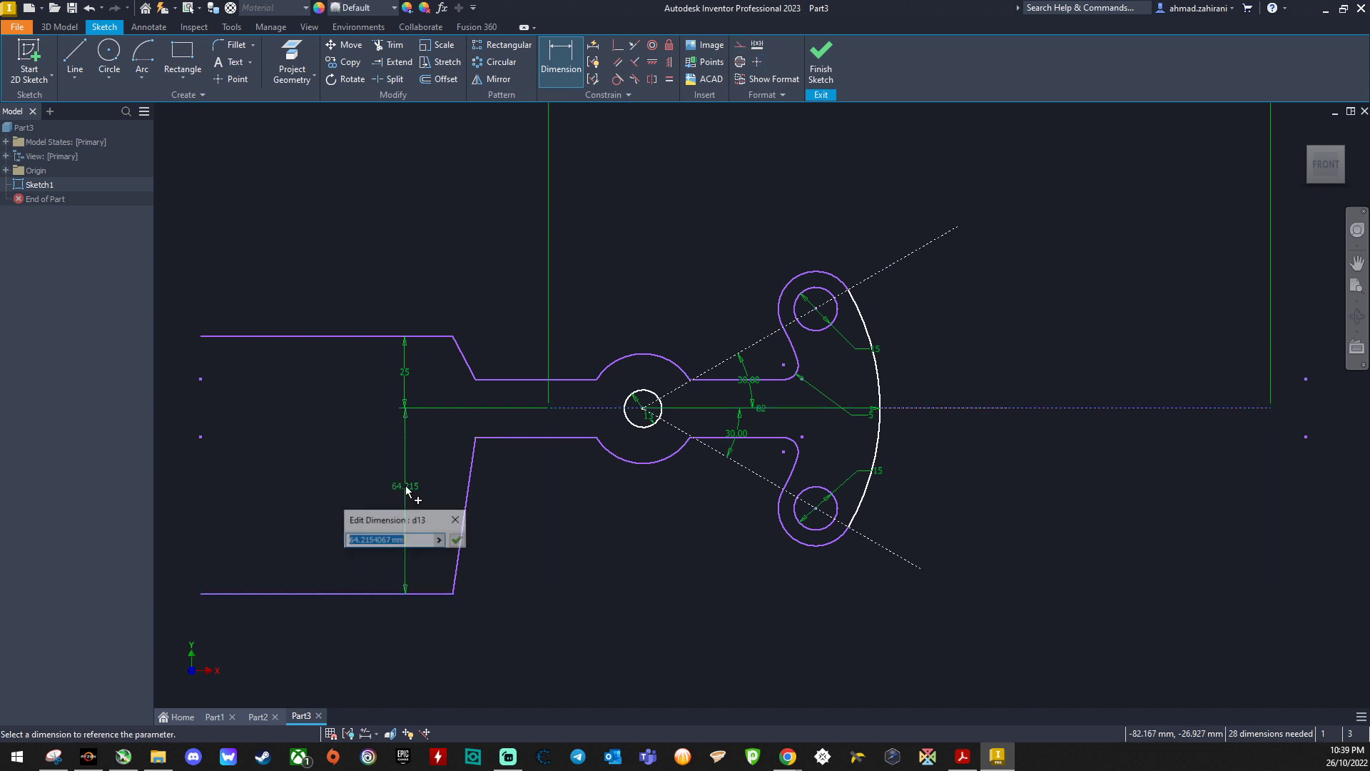
{"action": "type", "text": "25"}
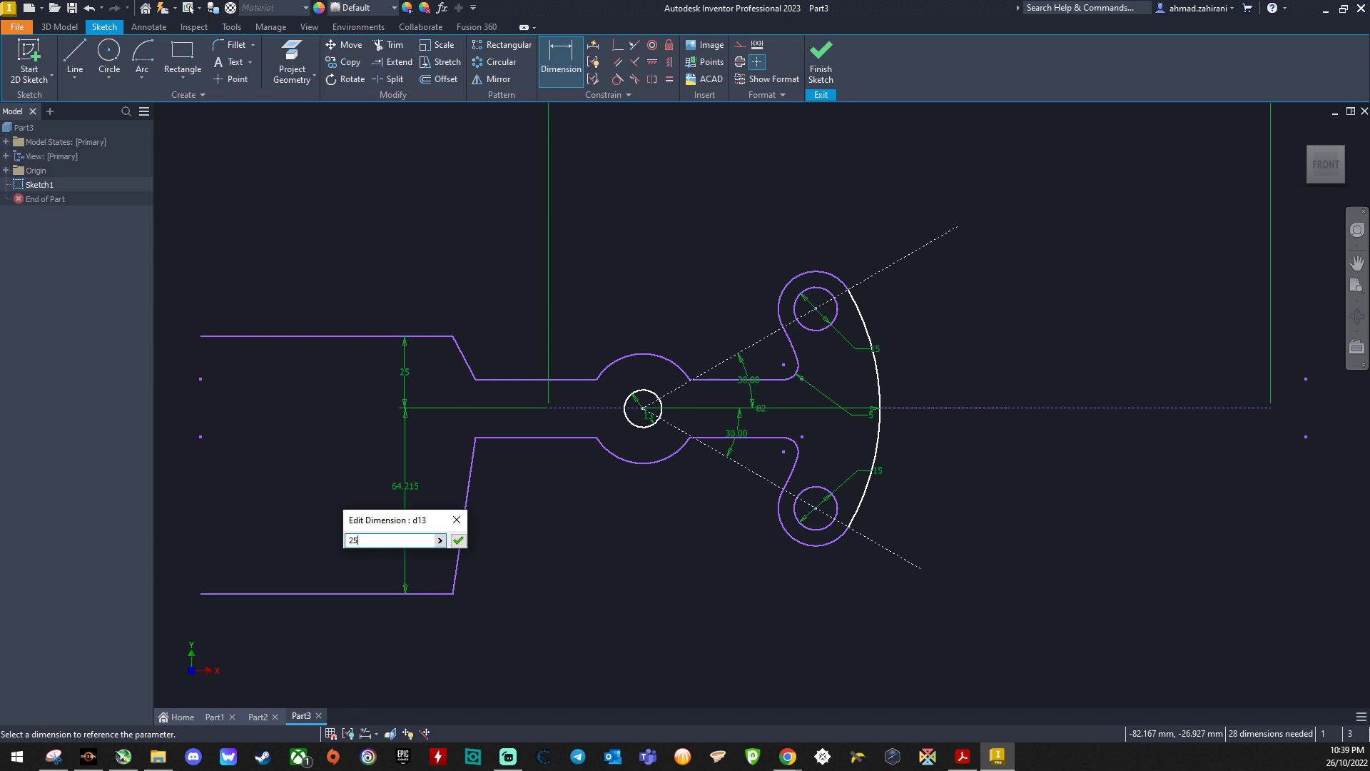
{"action": "key", "text": "Return"}
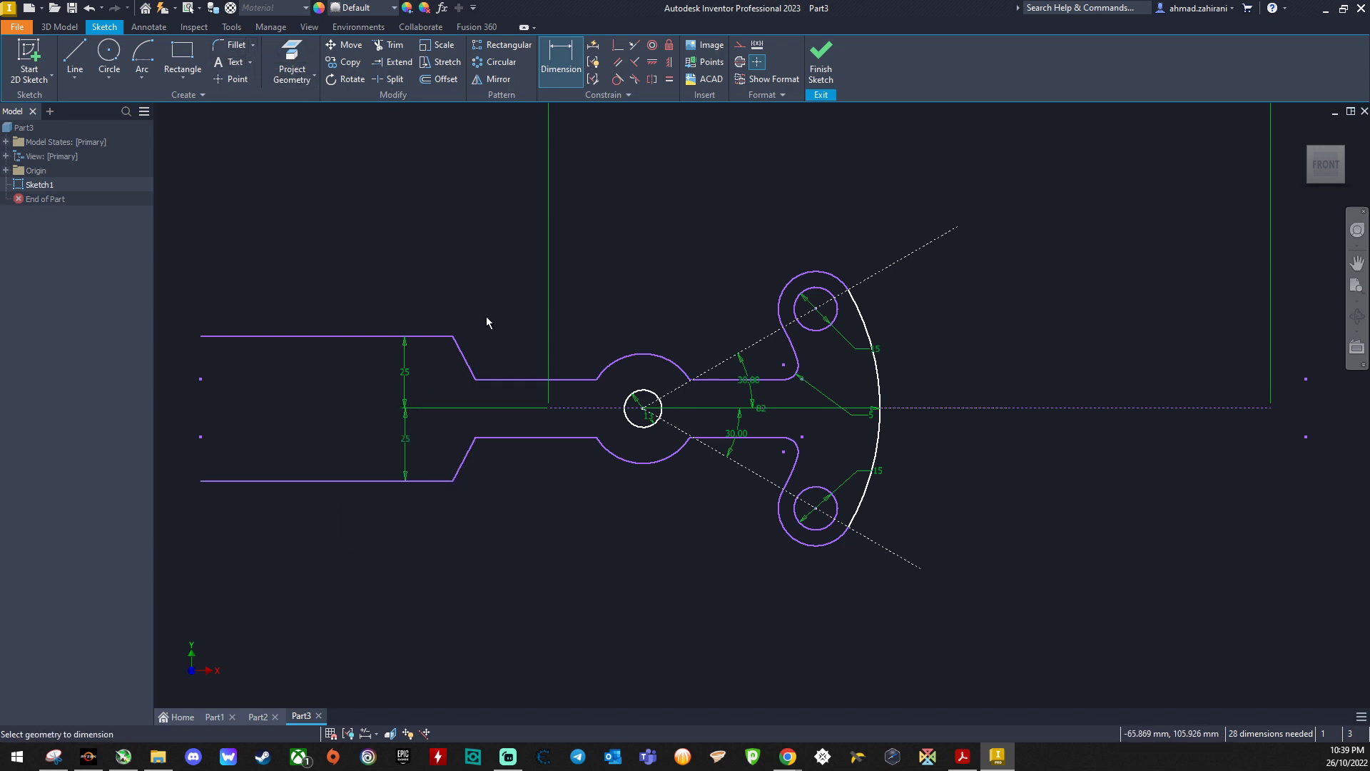
Dimension the angle between the upper slanted side and the upper horizontal edge at 75 degrees.
{"action": "left_click", "coordinate": [466, 364]}
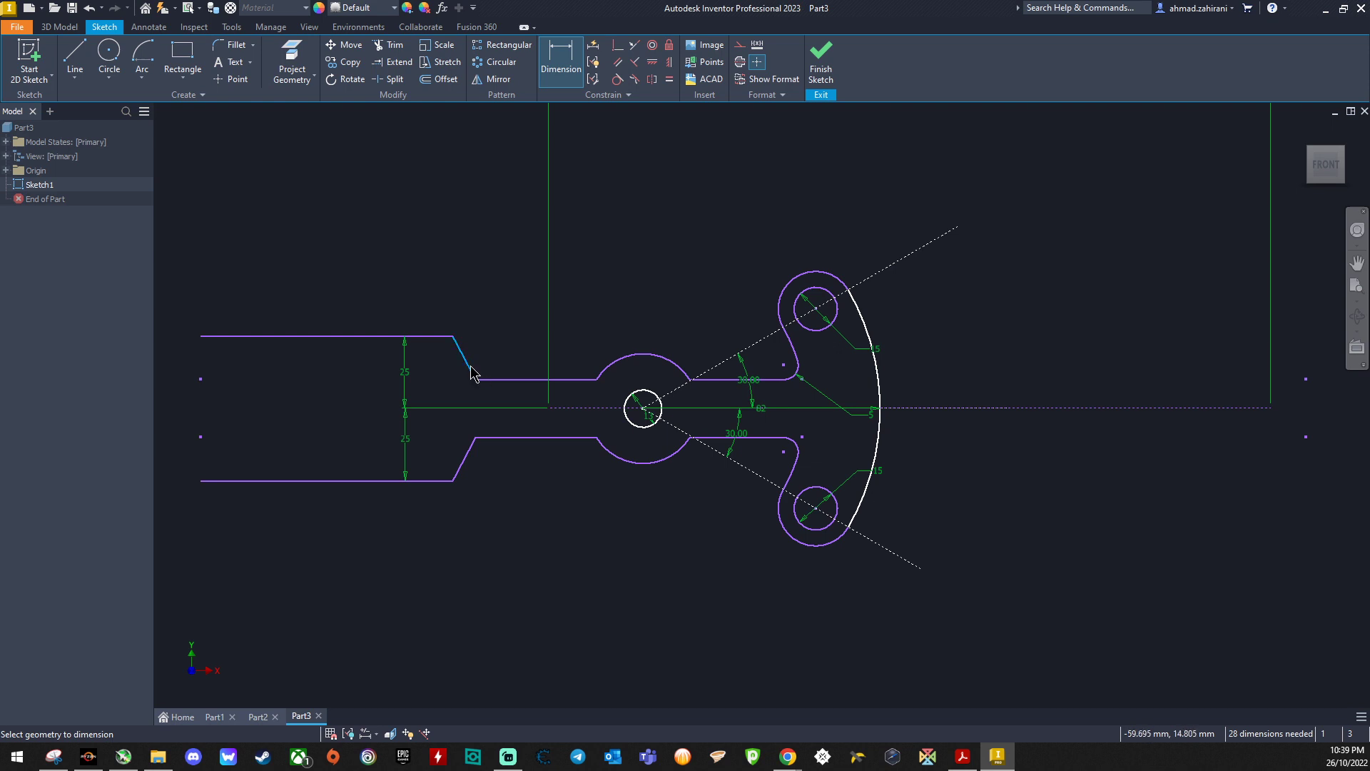
{"action": "left_click", "coordinate": [429, 336]}
{"action": "left_click", "coordinate": [366, 288]}
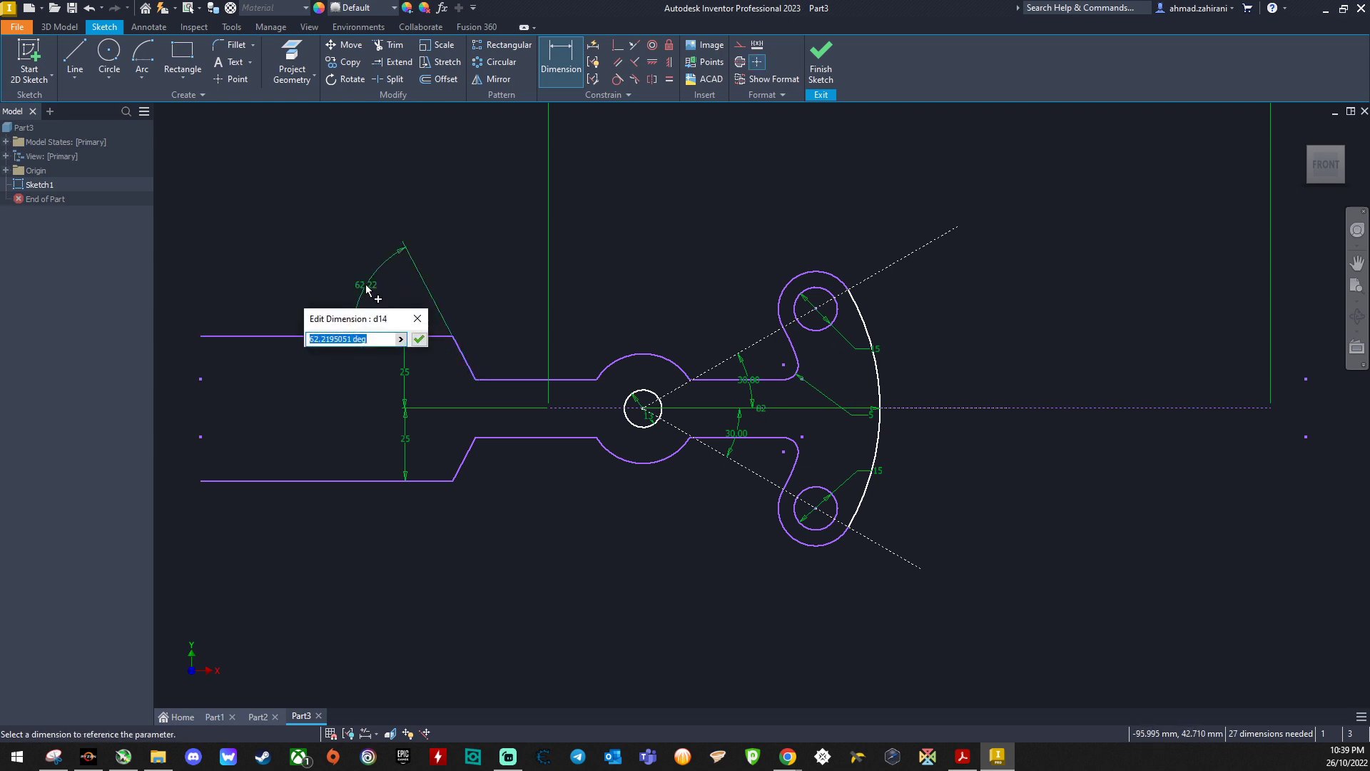
{"action": "type", "text": "75"}
{"action": "key", "text": "Return"}
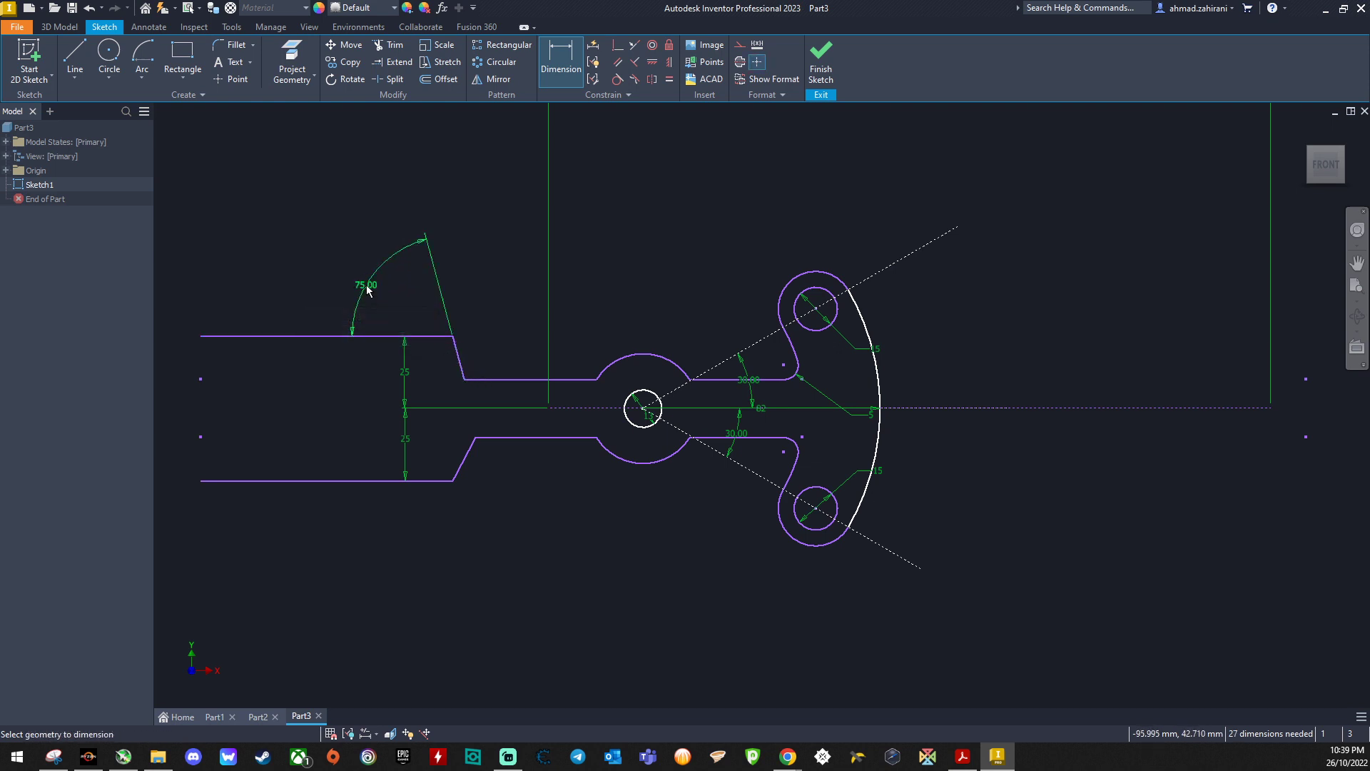
Dimension the angle between the lower slanted side and the lower horizontal edge at 75 degrees.
{"action": "left_click", "coordinate": [467, 457]}
{"action": "left_click", "coordinate": [361, 481]}
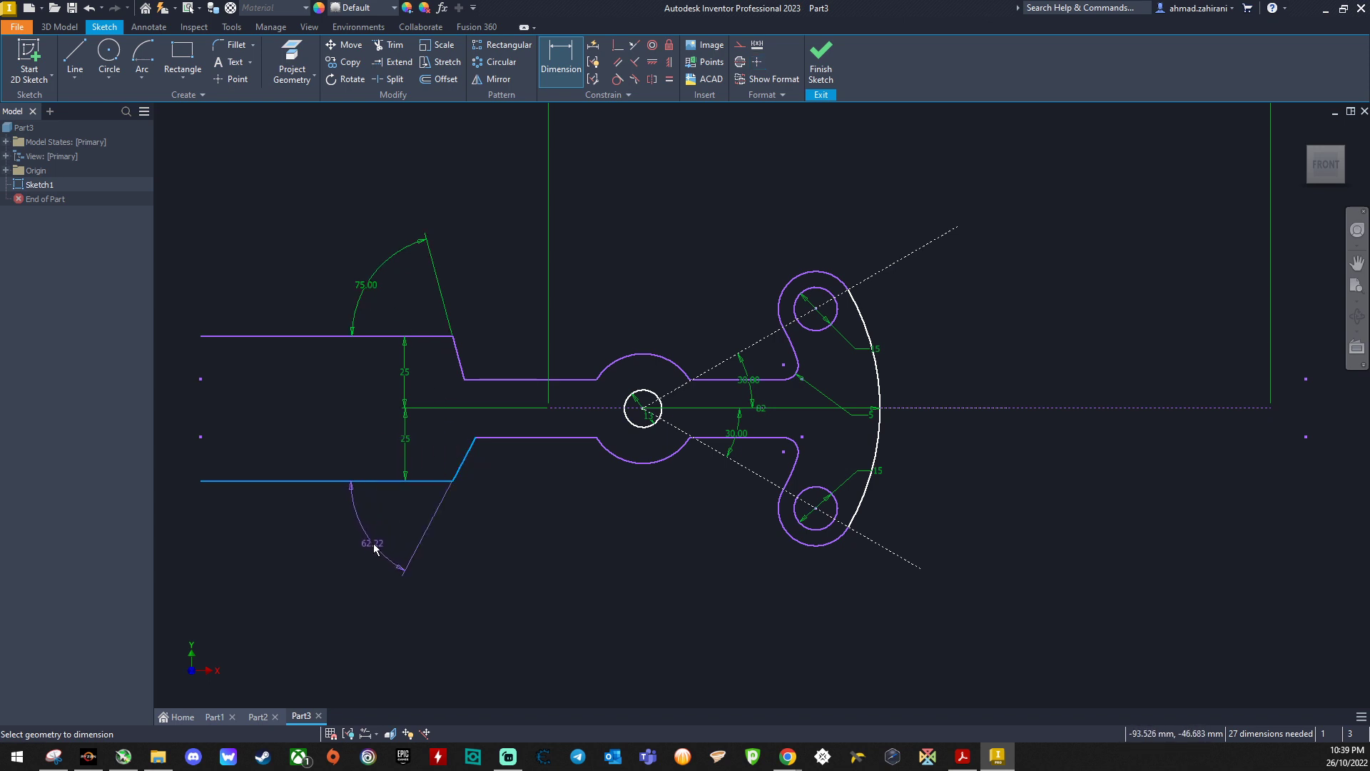
{"action": "left_click", "coordinate": [374, 547]}
{"action": "type", "text": "75"}
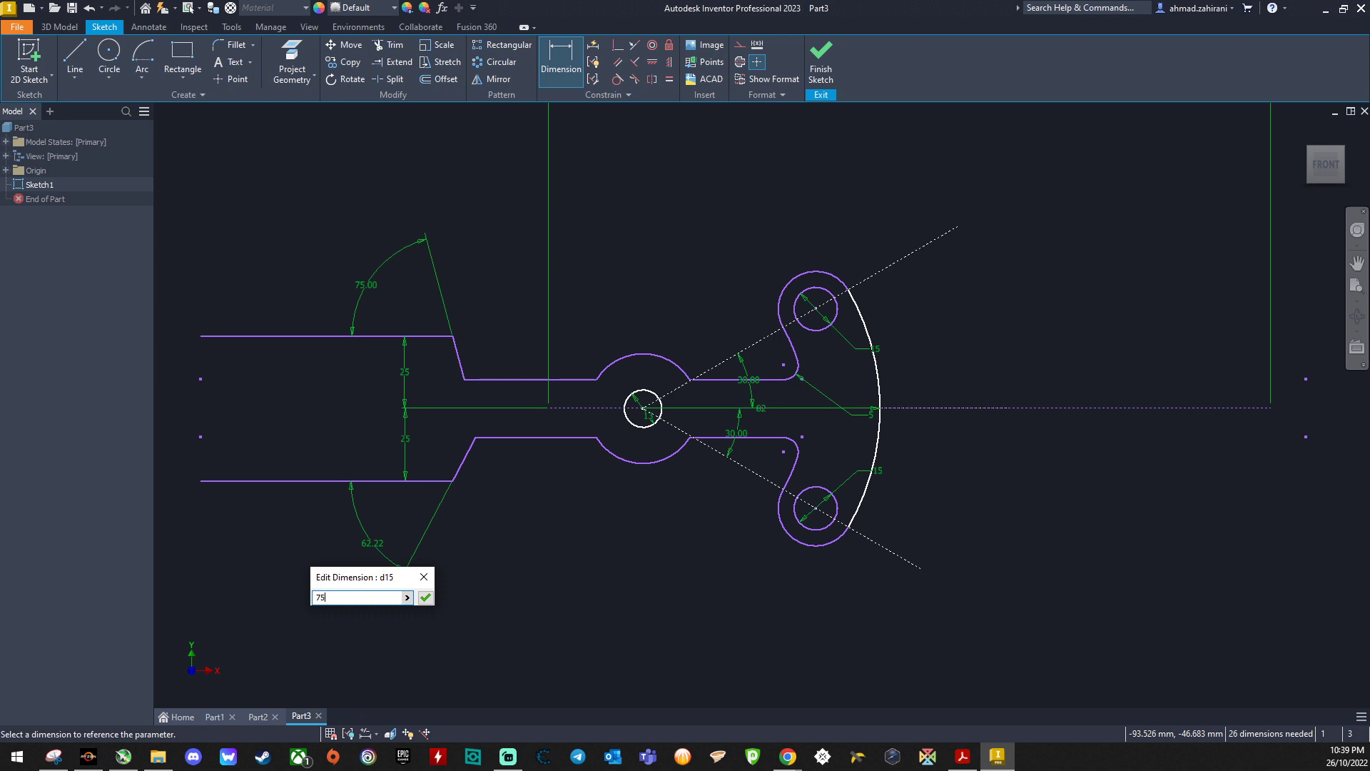
{"action": "key", "text": "Return"}
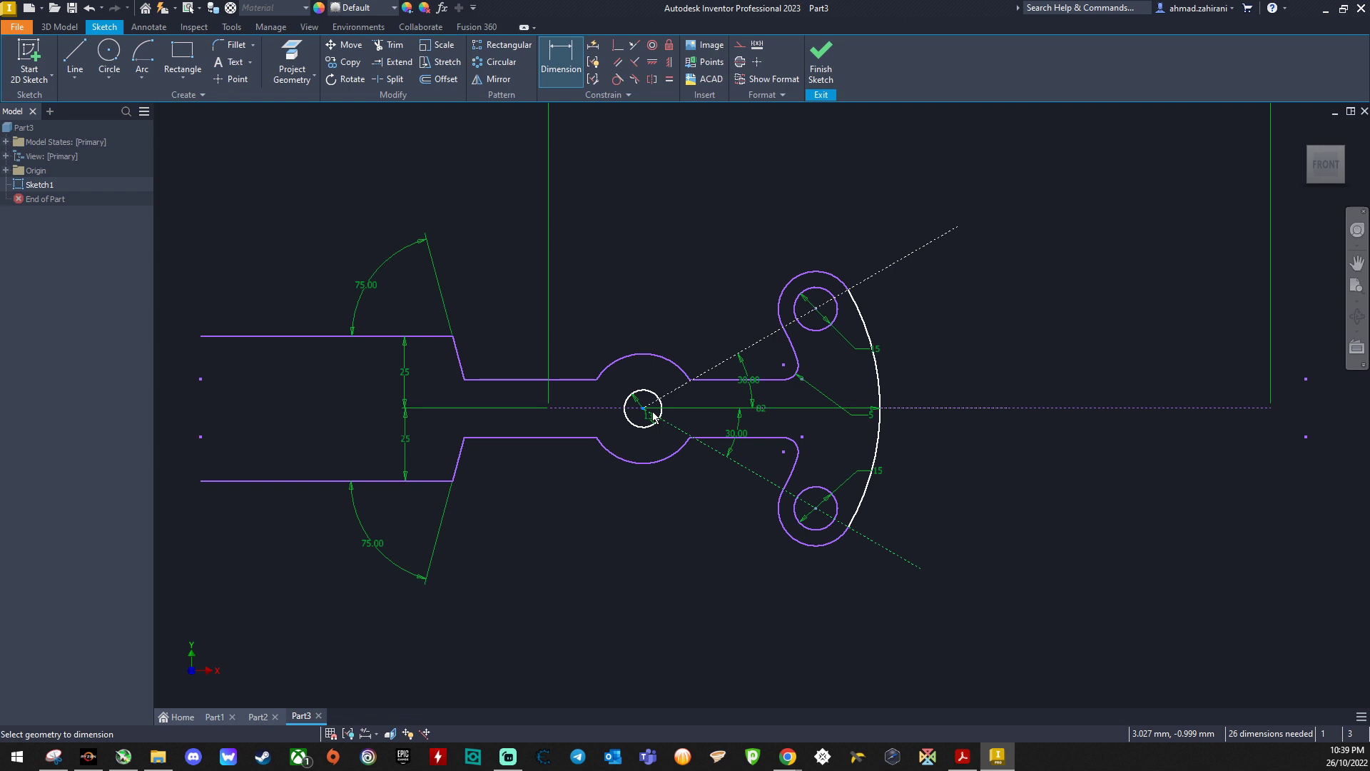
Dimension the upper corner, where slanted side and horizontal edge meet, at 49 mm horizontally from the hub centre.
{"action": "mouse_move", "coordinate": [678, 443]}
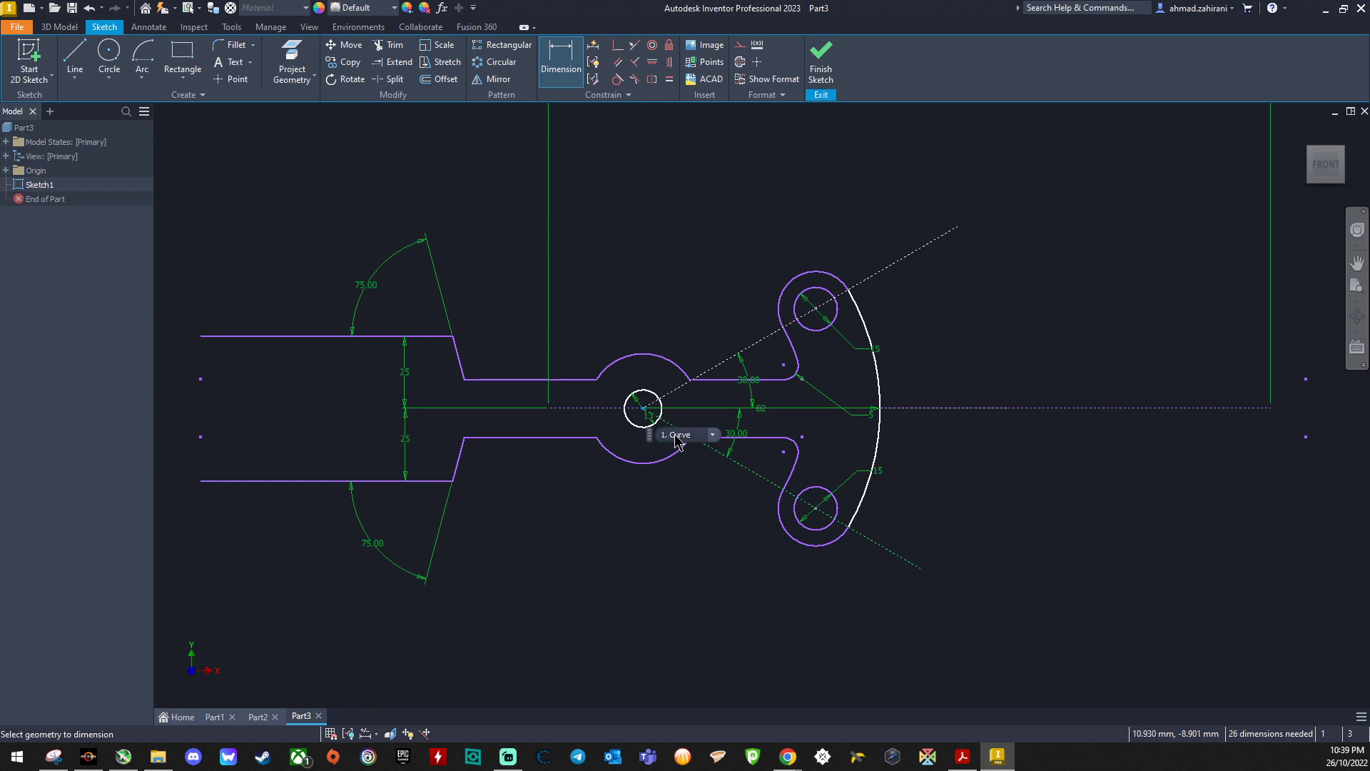
{"action": "left_click", "coordinate": [452, 336]}
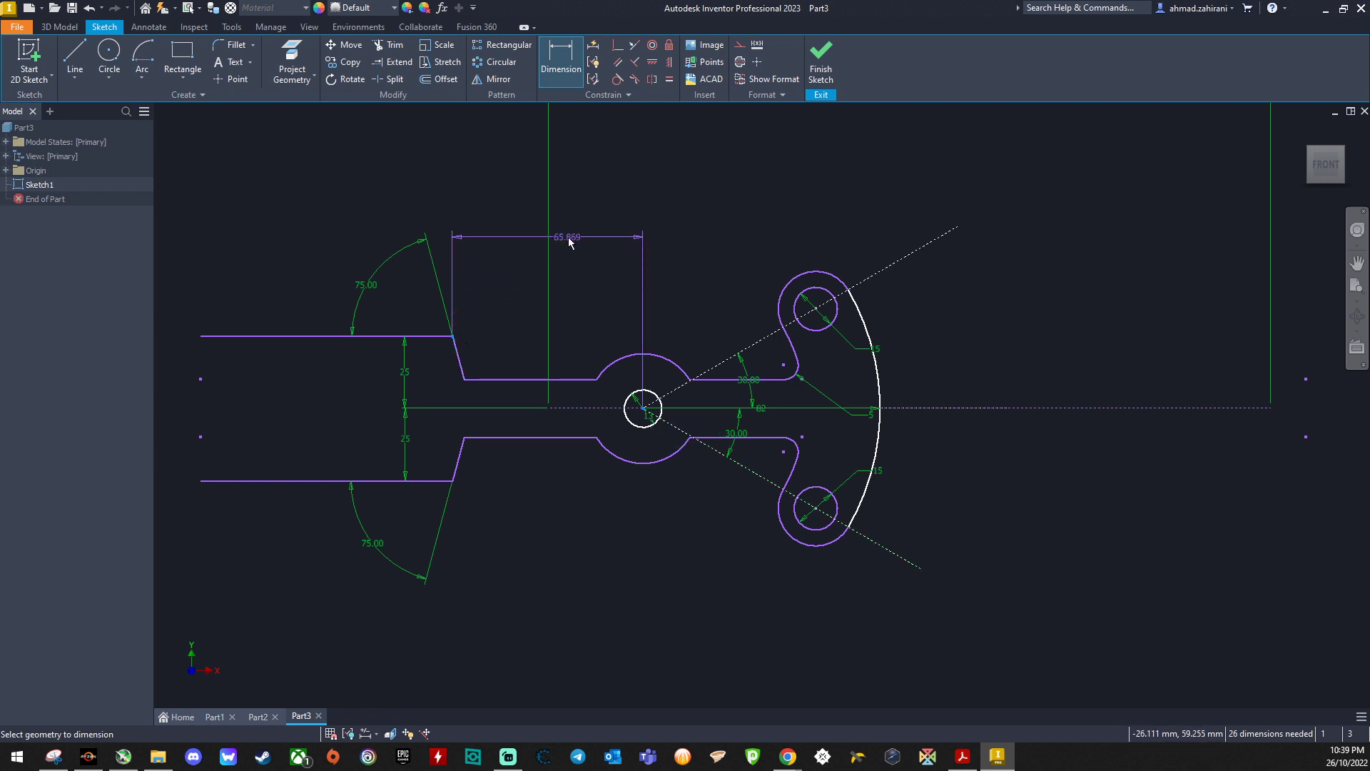
{"action": "left_click", "coordinate": [568, 241]}
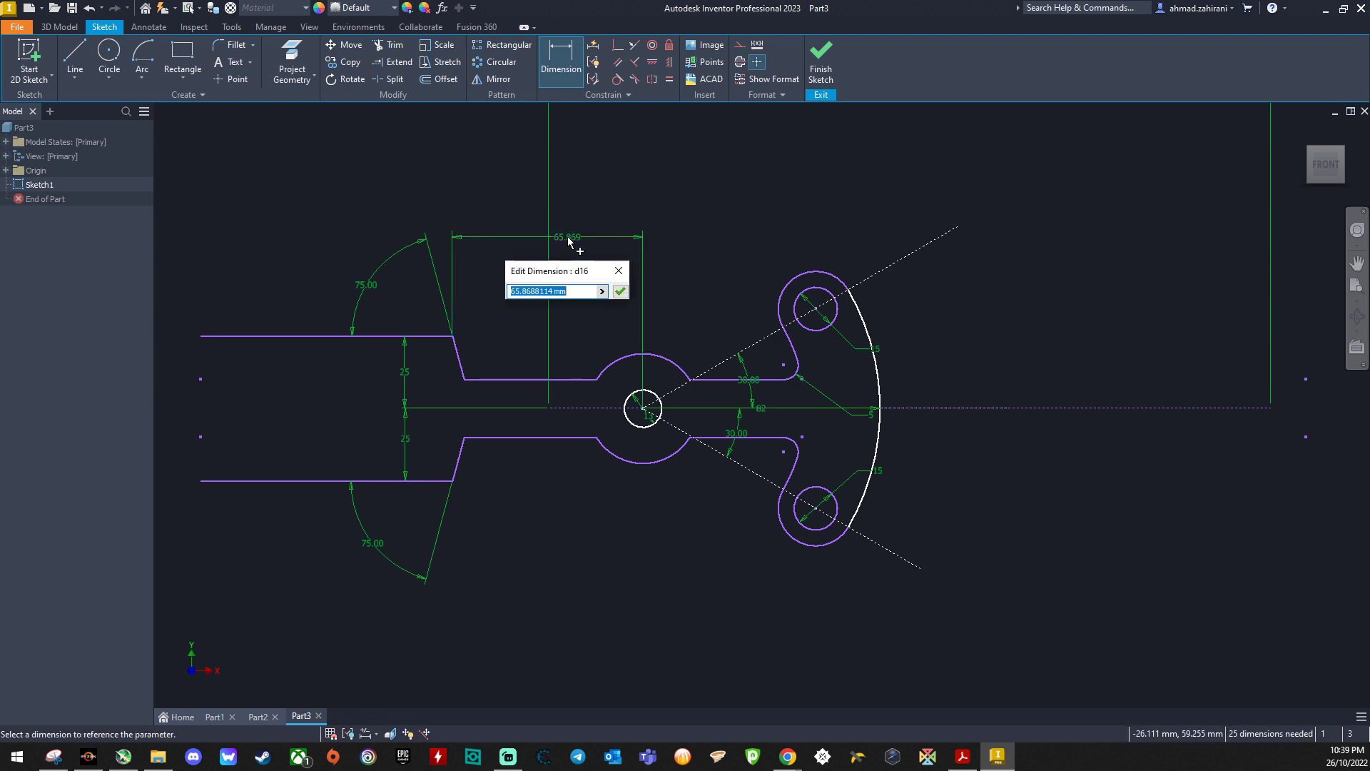
{"action": "type", "text": "49"}
{"action": "key", "text": "Return"}
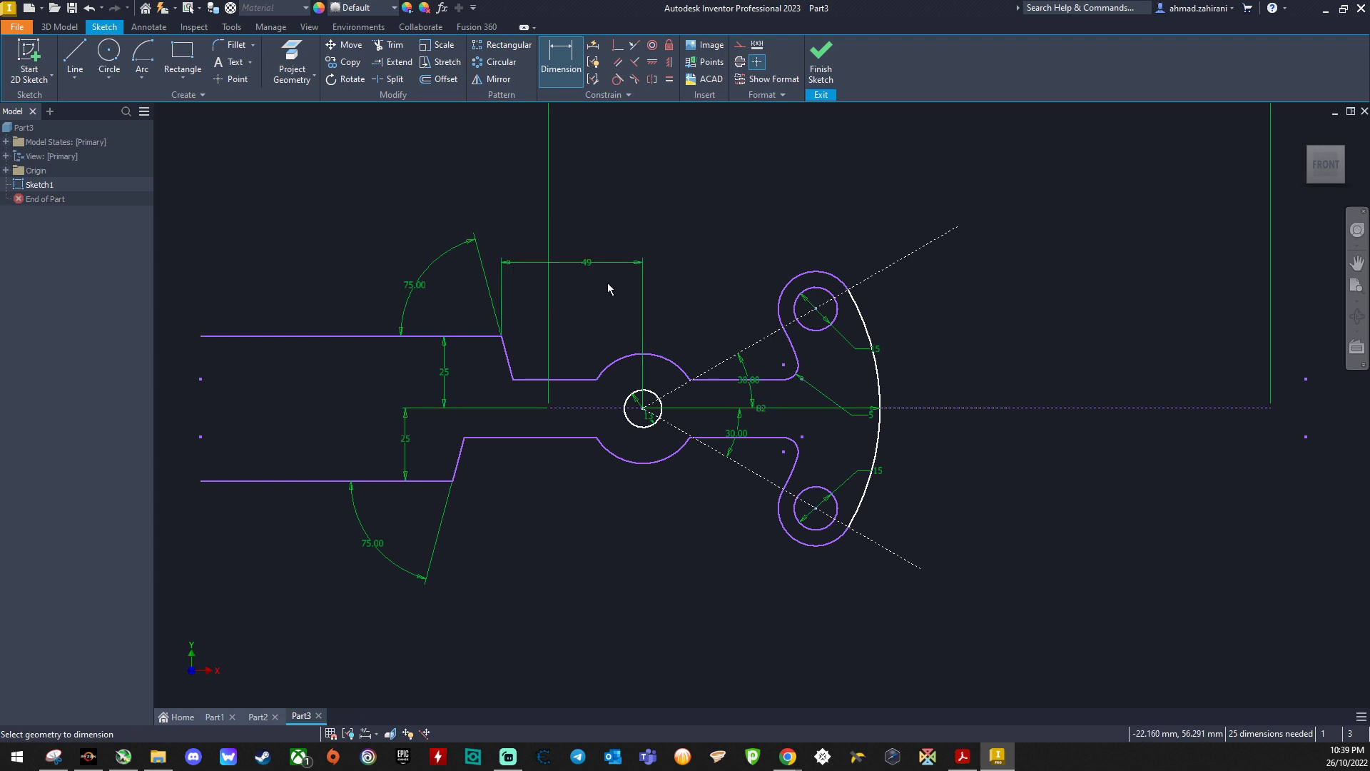
Dimension the matching lower corner of the end at 49 mm horizontally from the hub centre.
{"action": "left_click", "coordinate": [452, 481]}
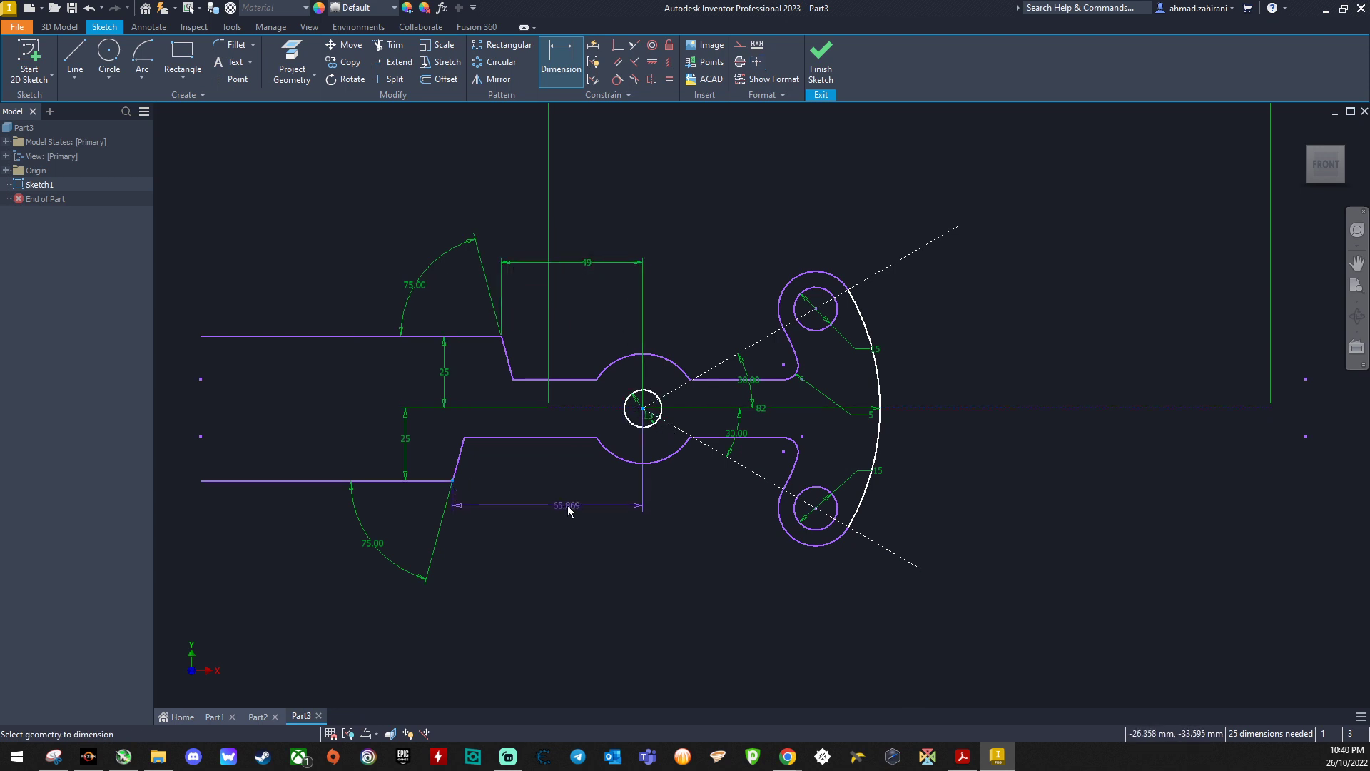
{"action": "left_click", "coordinate": [569, 508]}
{"action": "type", "text": "49"}
{"action": "key", "text": "Return"}
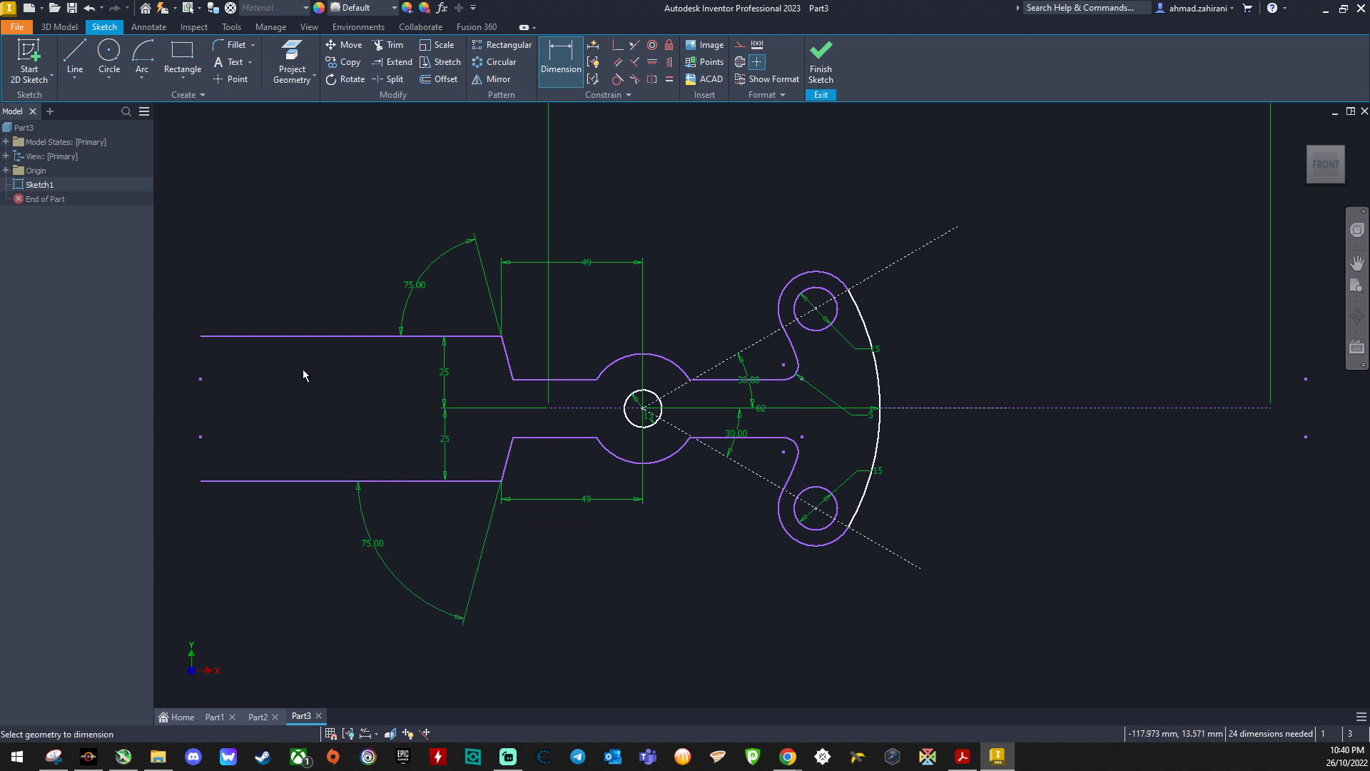
Draw a vertical line between the upper and lower horizontal edges, about 107 mm from the hub centre.
{"action": "left_click", "coordinate": [75, 57]}
{"action": "left_click", "coordinate": [335, 336]}
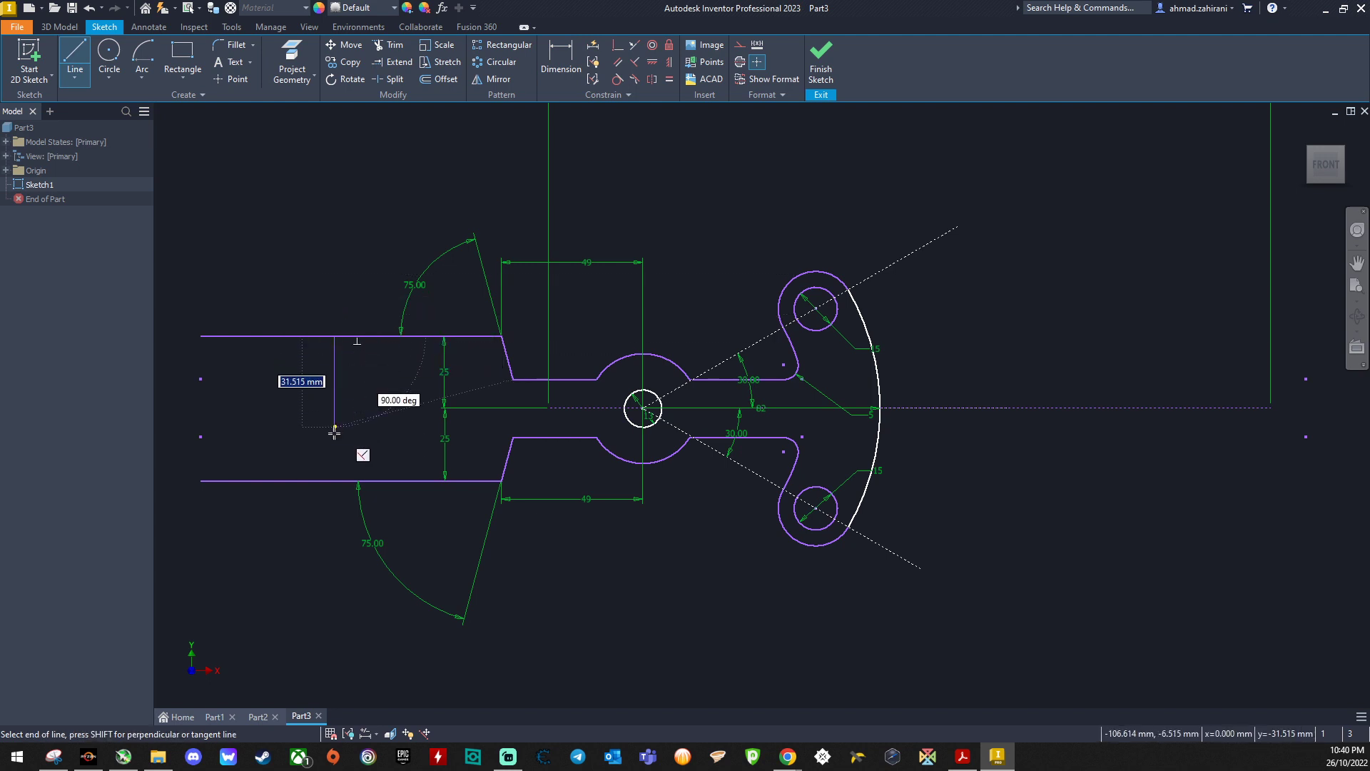
{"action": "left_click", "coordinate": [332, 480]}
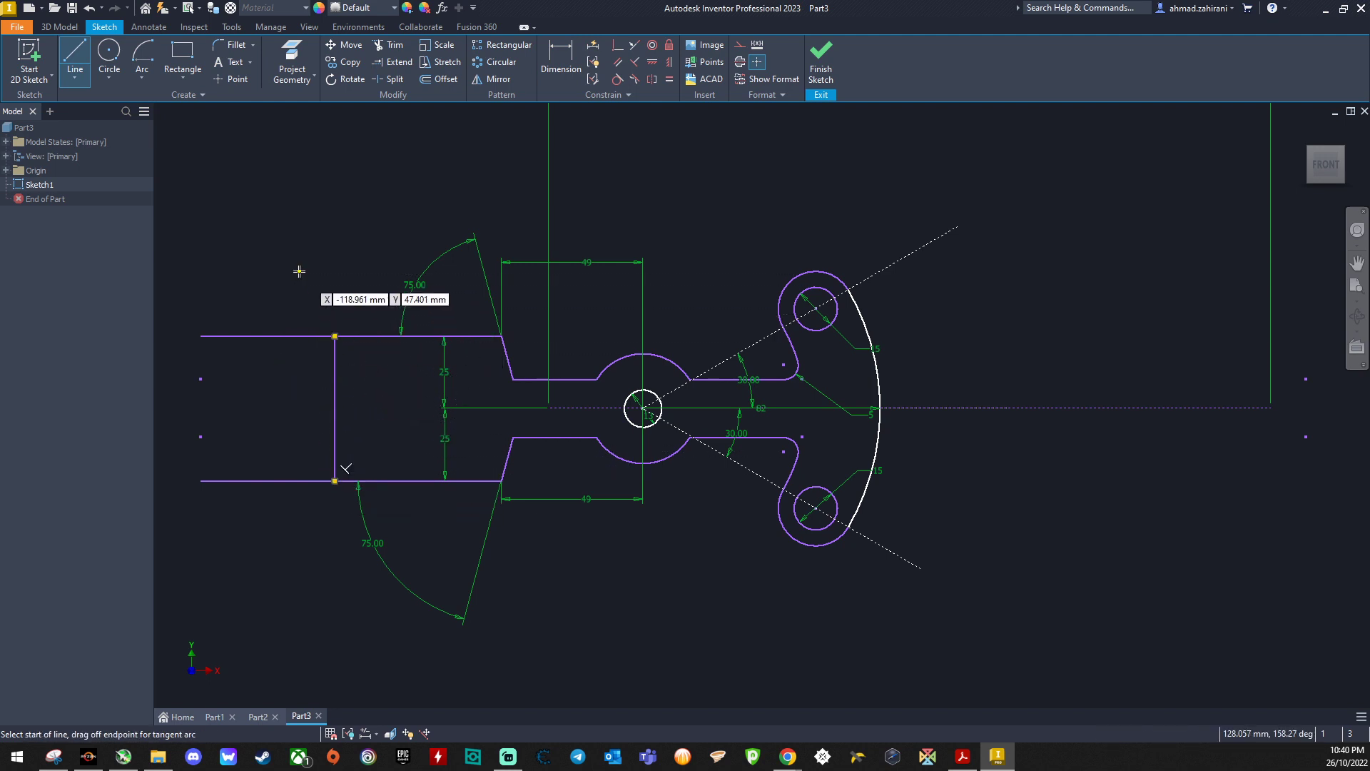
Dimension the vertical end line at 90 mm from the hub centre.
{"action": "left_click", "coordinate": [561, 57]}
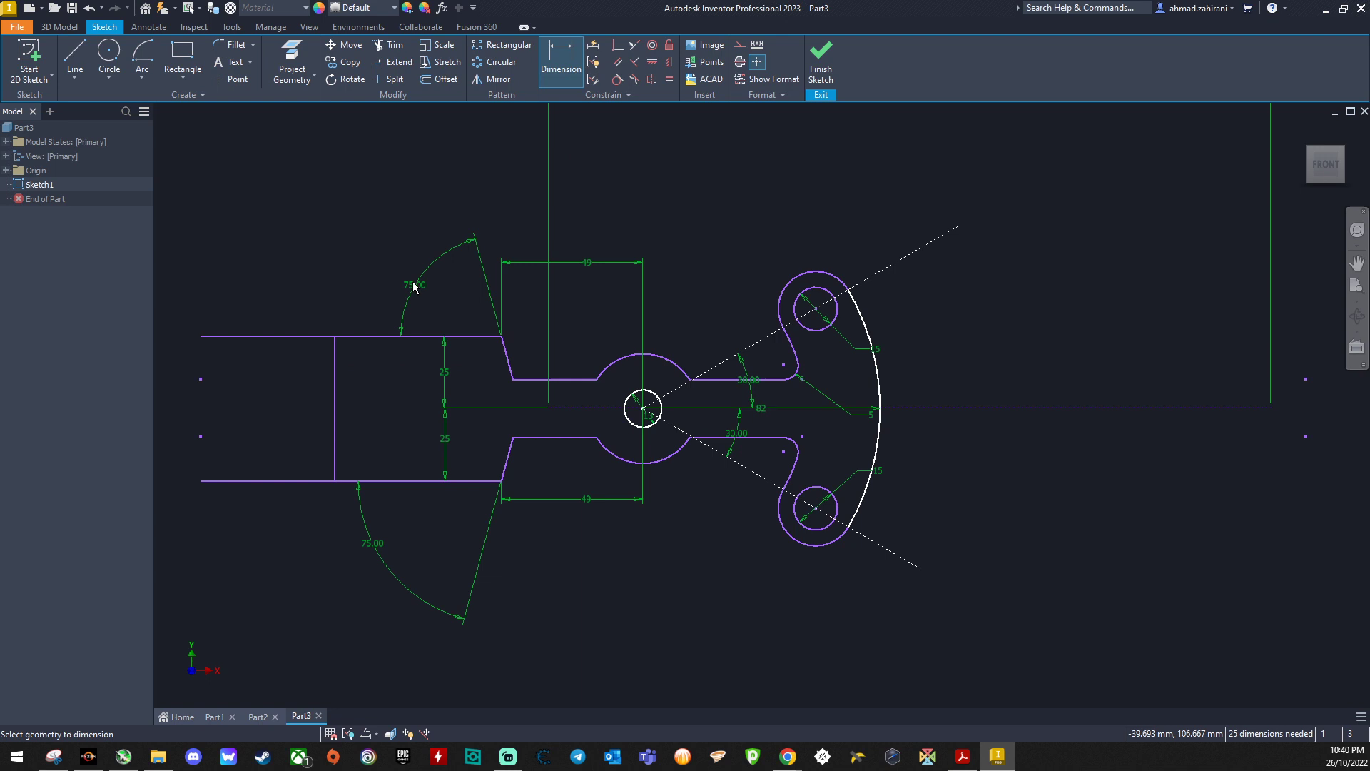
{"action": "left_click", "coordinate": [336, 387]}
{"action": "left_click", "coordinate": [642, 412]}
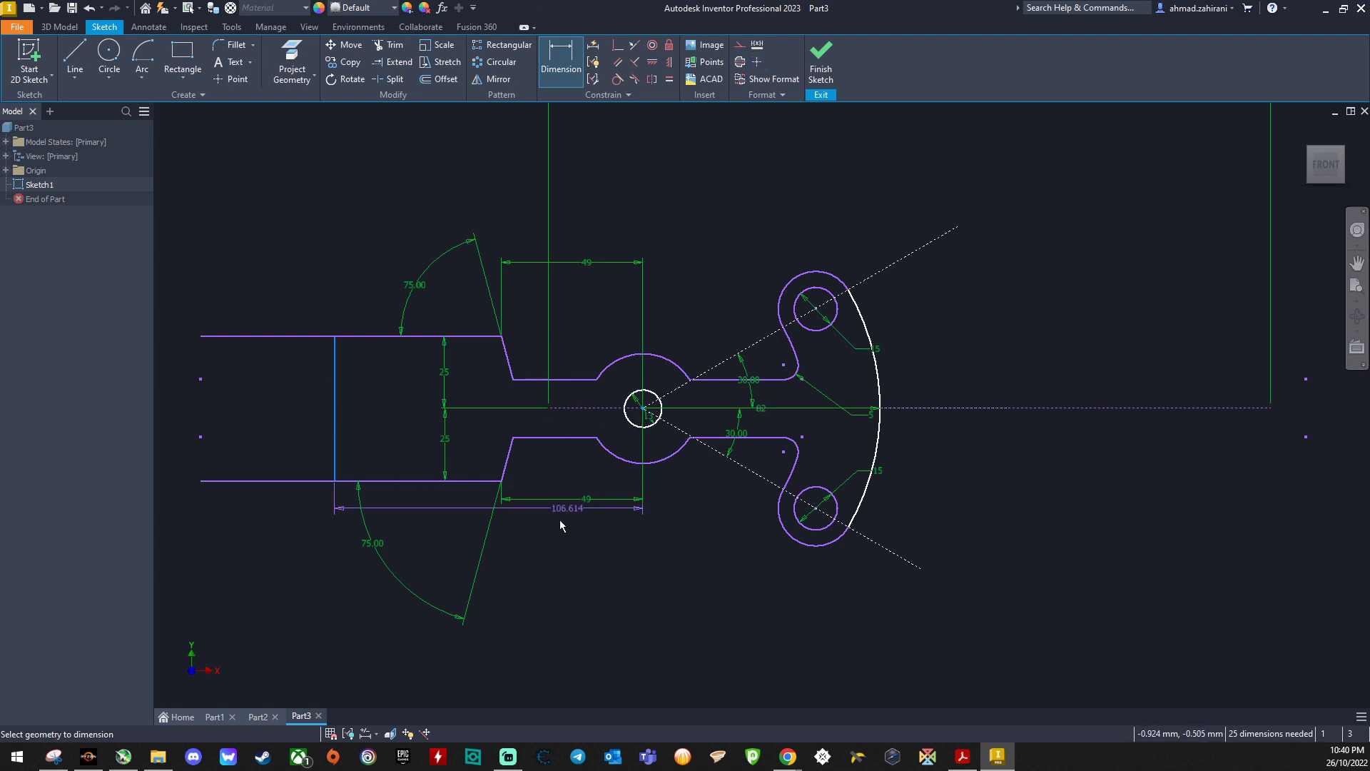
{"action": "left_click", "coordinate": [497, 657]}
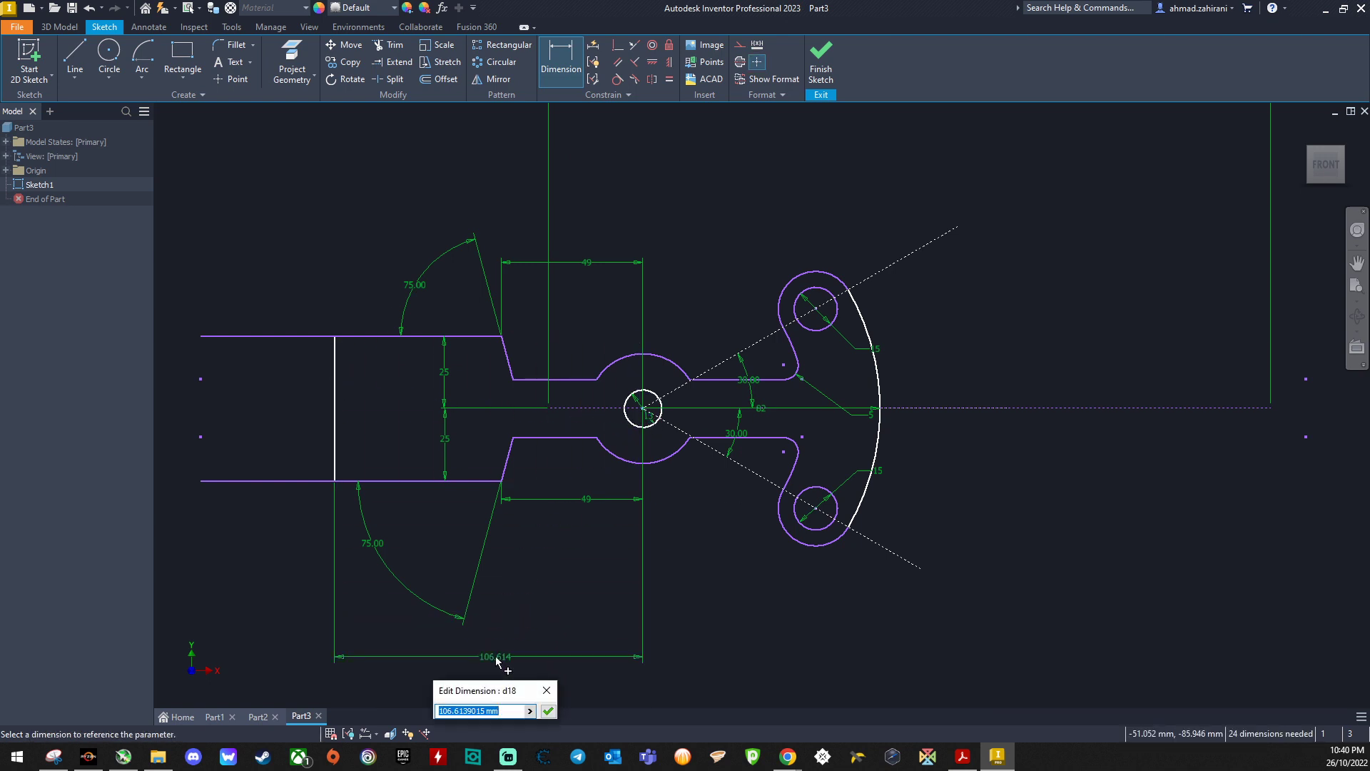
{"action": "type", "text": "90"}
{"action": "key", "text": "Return"}
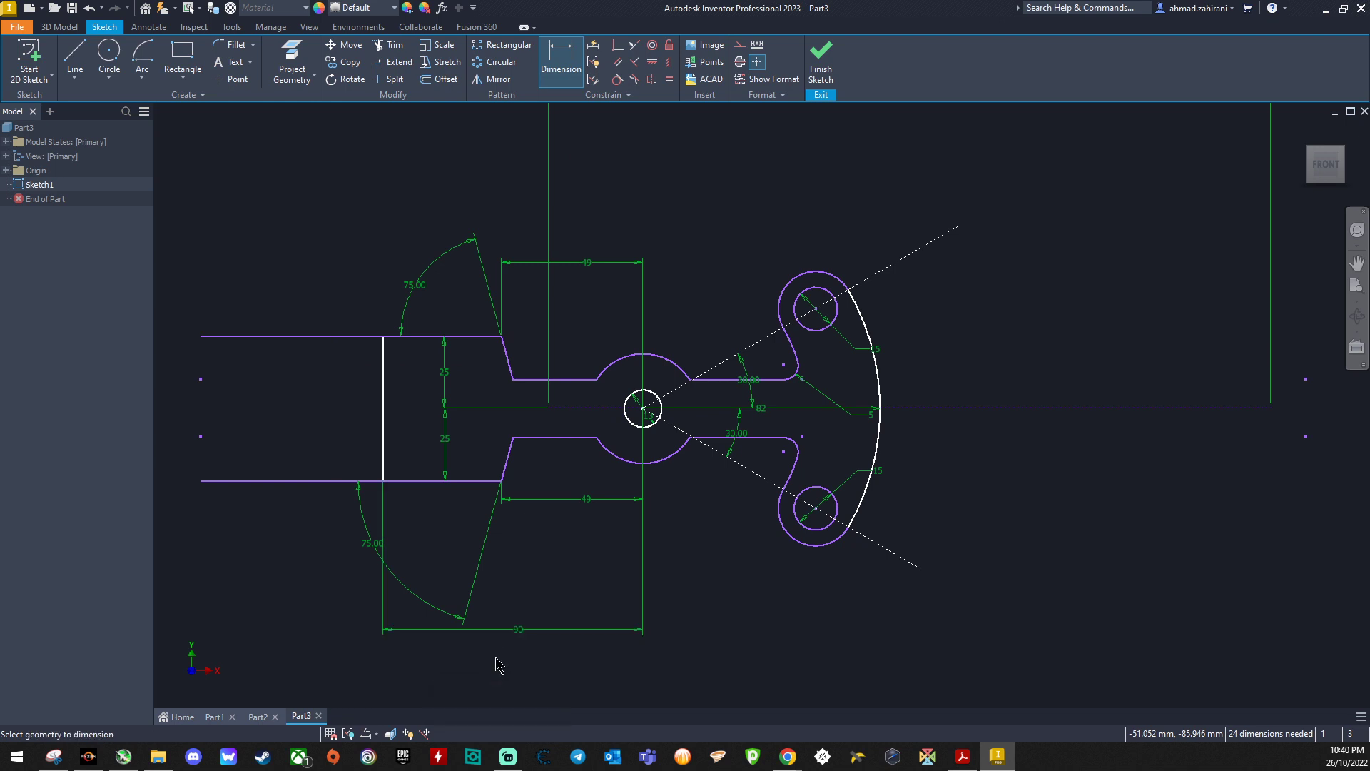
Trim the upper and lower horizontal edges where they extend beyond the vertical end line.
{"action": "left_click", "coordinate": [392, 44]}
{"action": "left_click", "coordinate": [324, 336]}
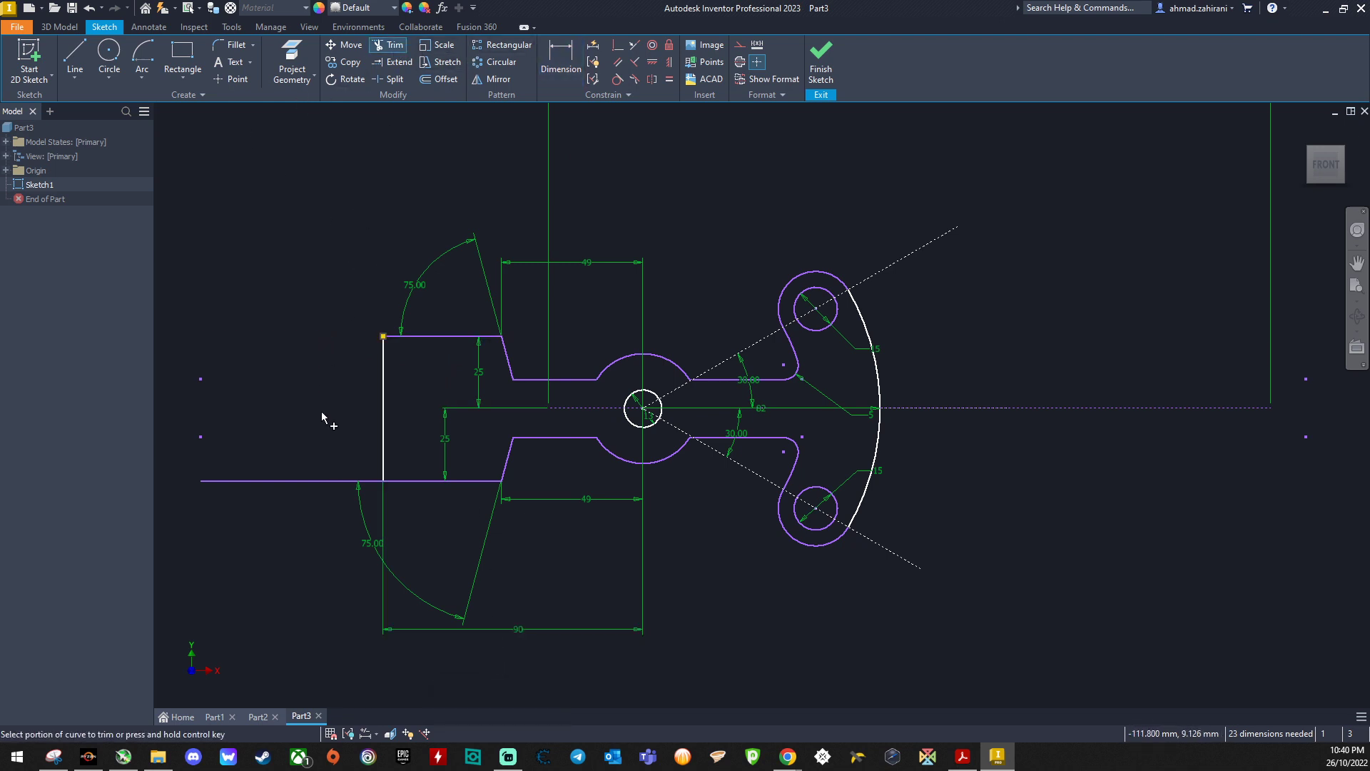
{"action": "left_click", "coordinate": [318, 480]}
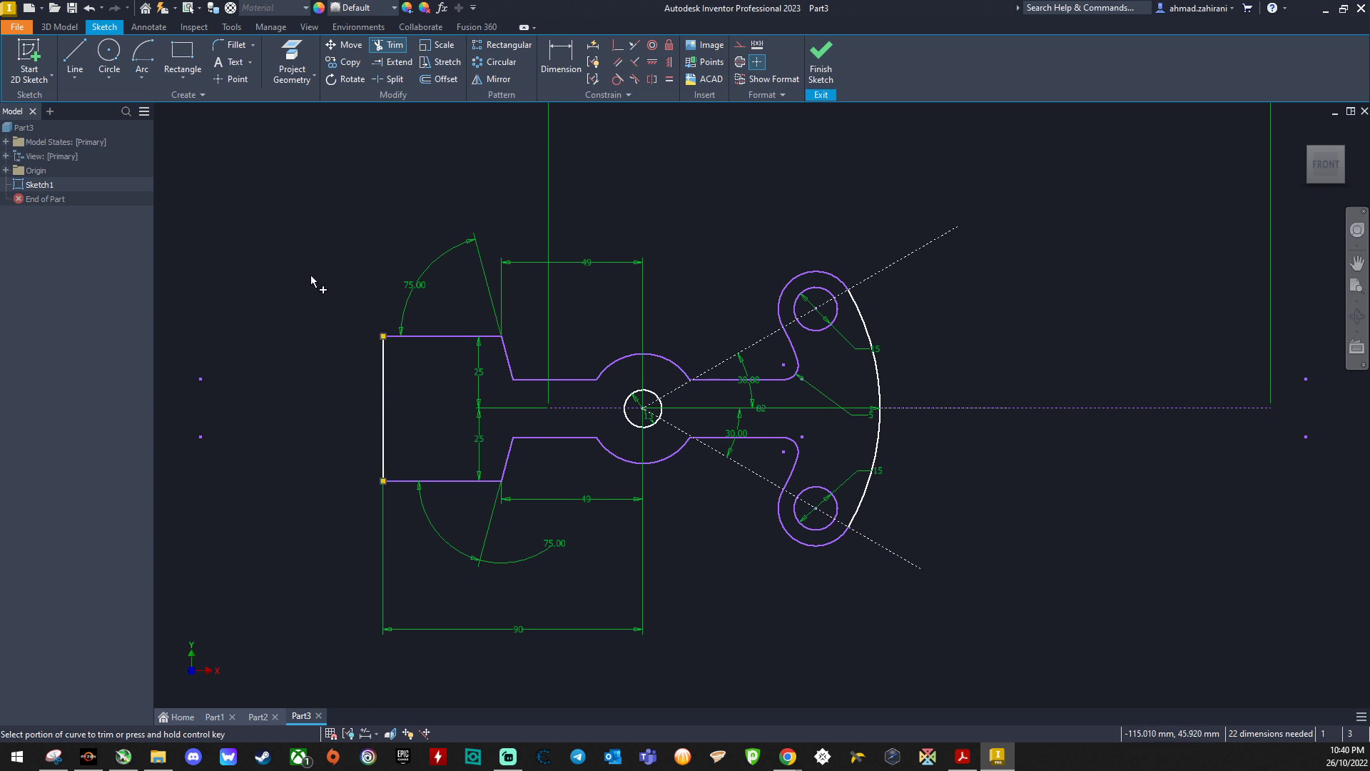
{"action": "left_click", "coordinate": [396, 48]}
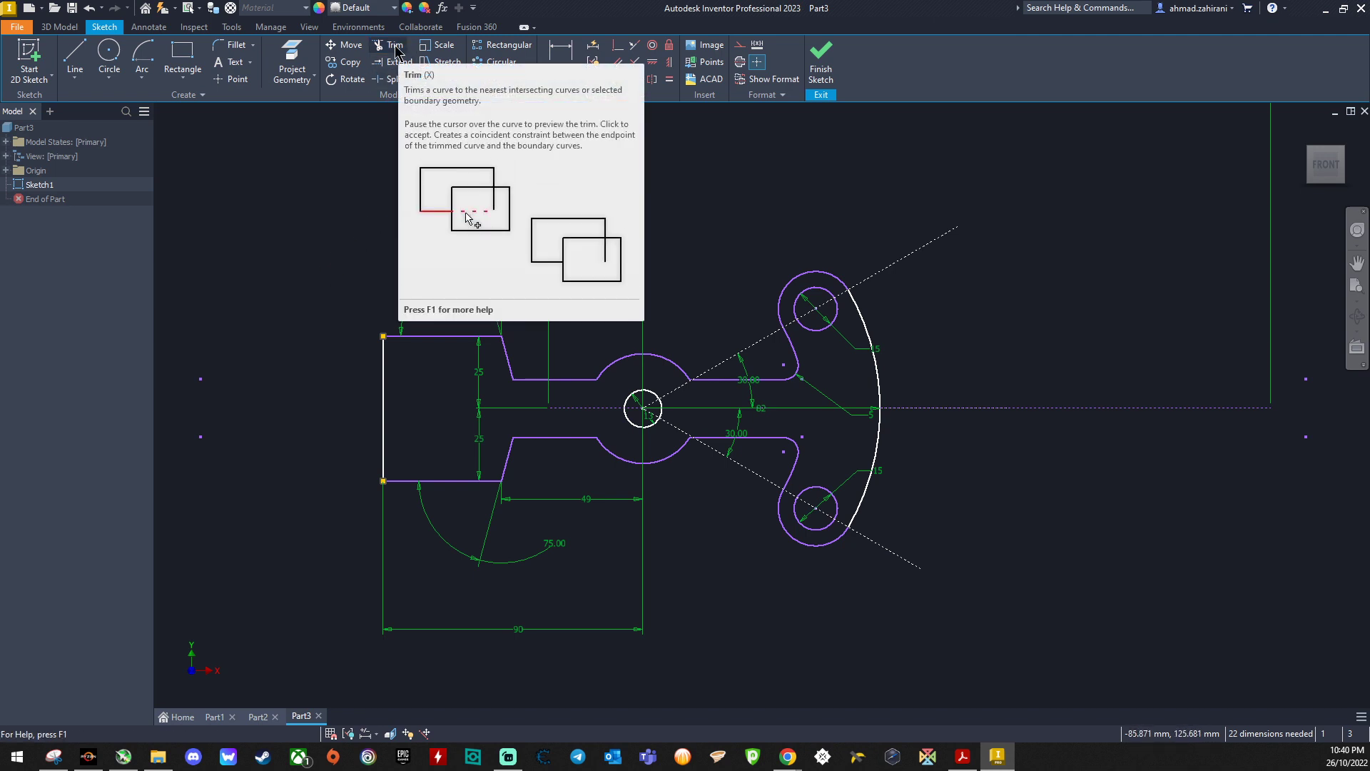
{"action": "left_click", "coordinate": [396, 48]}
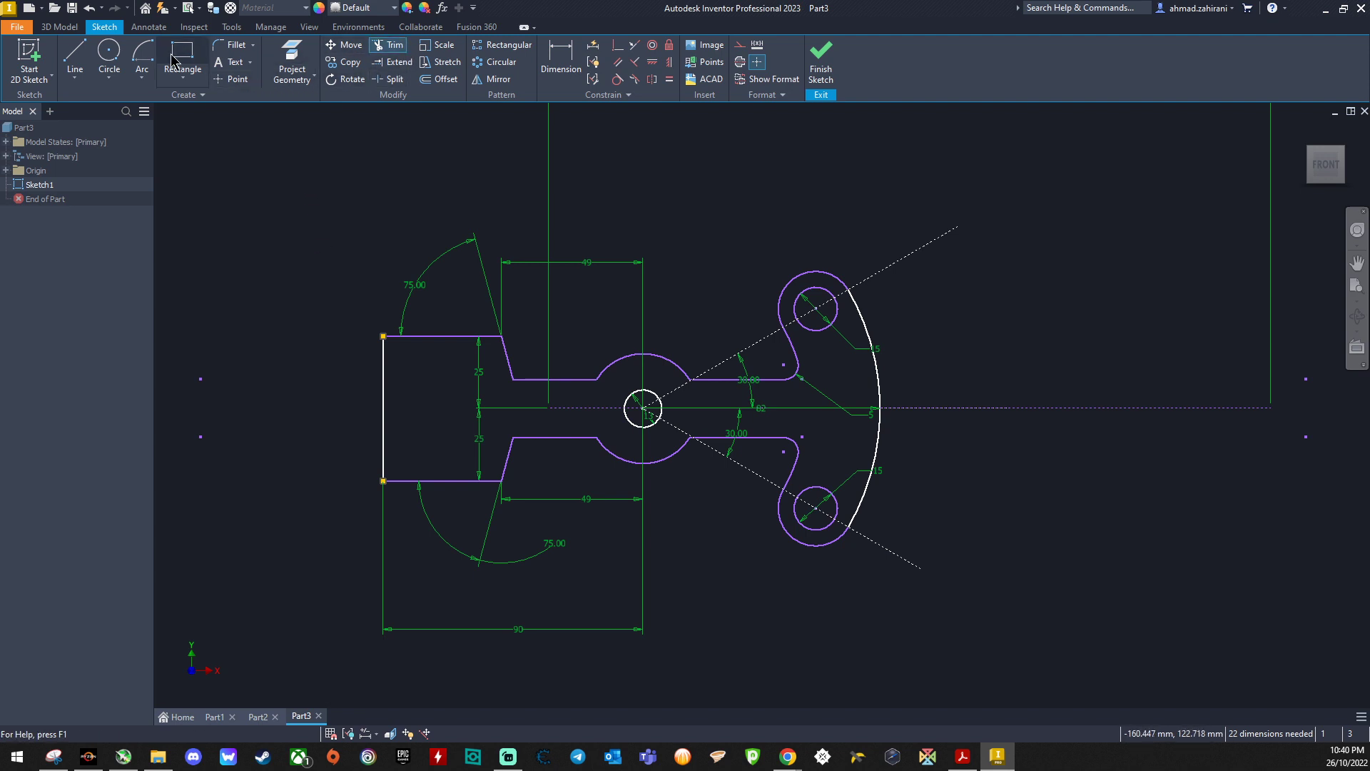
Draw a three-line trapezoidal notch about 28 mm wide and 23 mm deep from the vertical end line, and trim the line across its opening.
{"action": "left_click", "coordinate": [76, 57]}
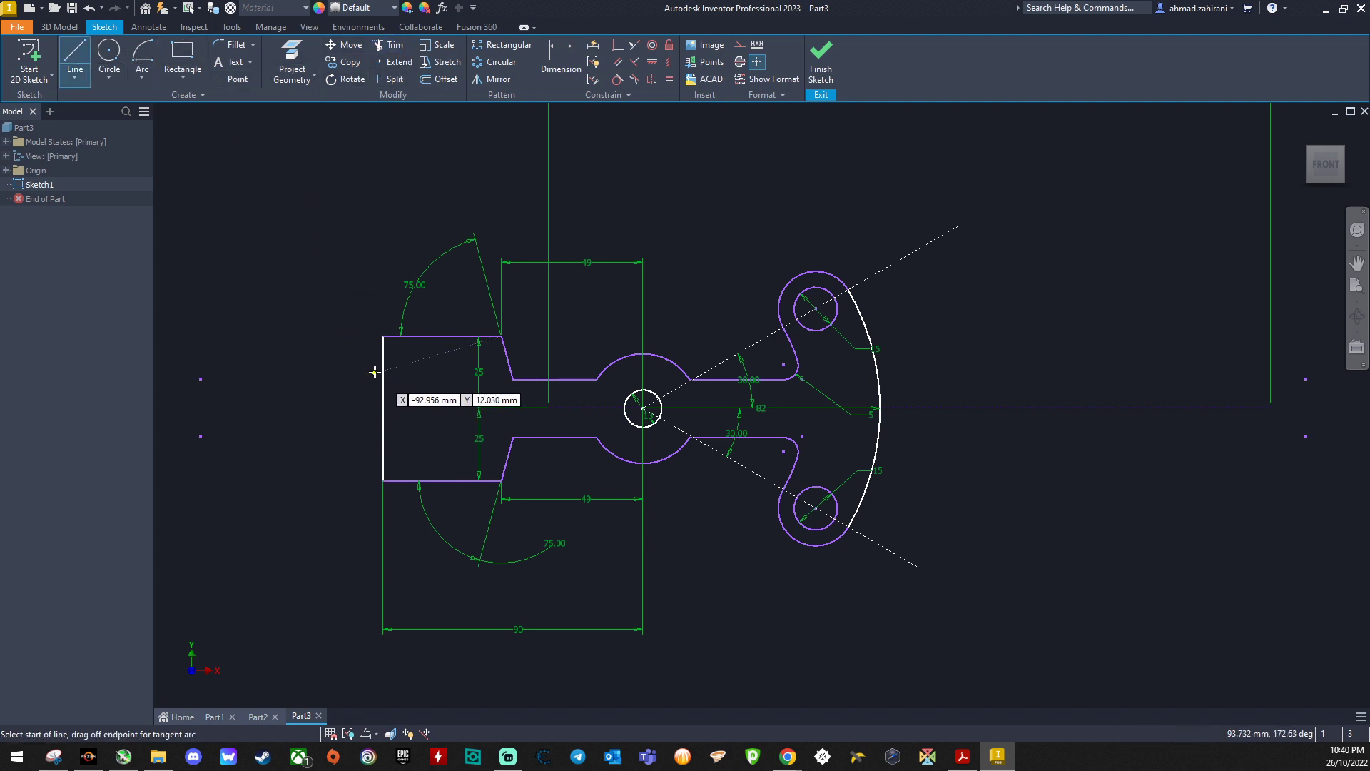
{"action": "left_click", "coordinate": [383, 407]}
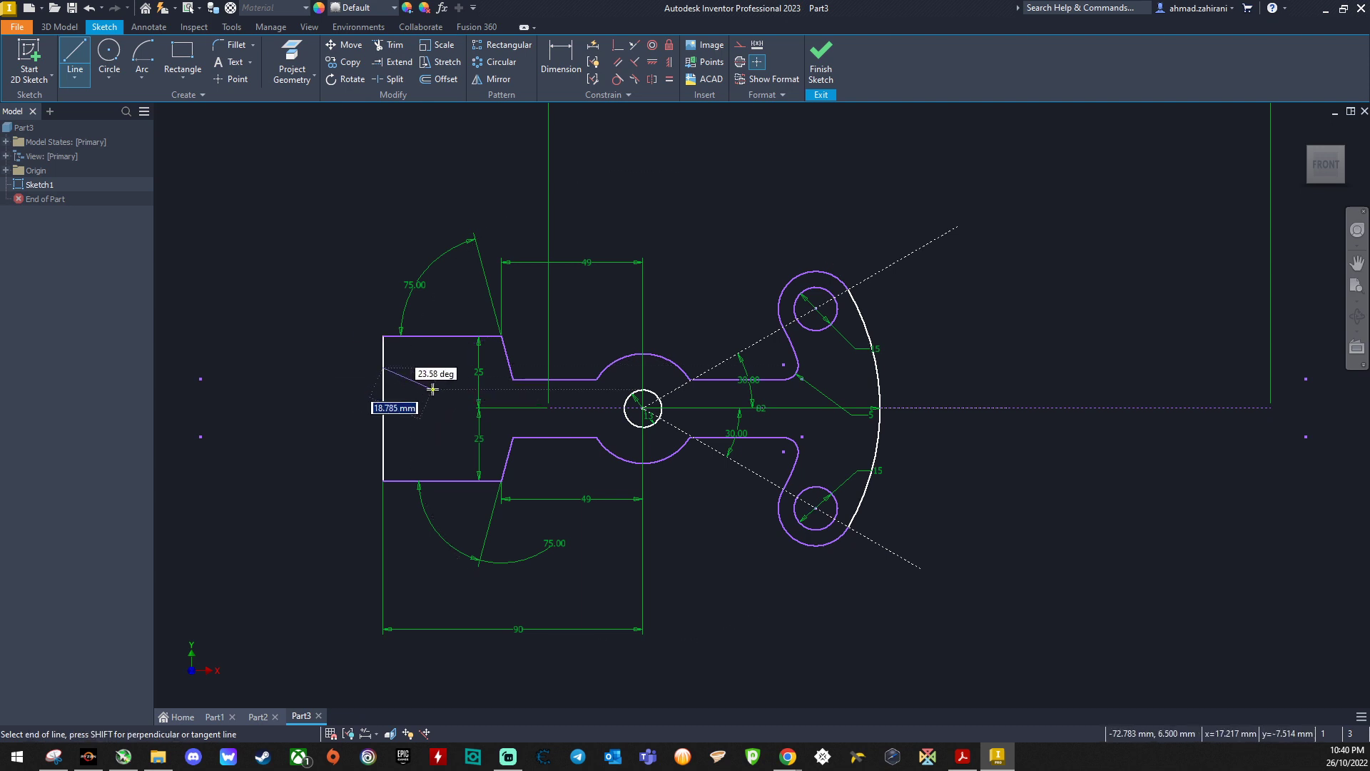
{"action": "left_click", "coordinate": [450, 427]}
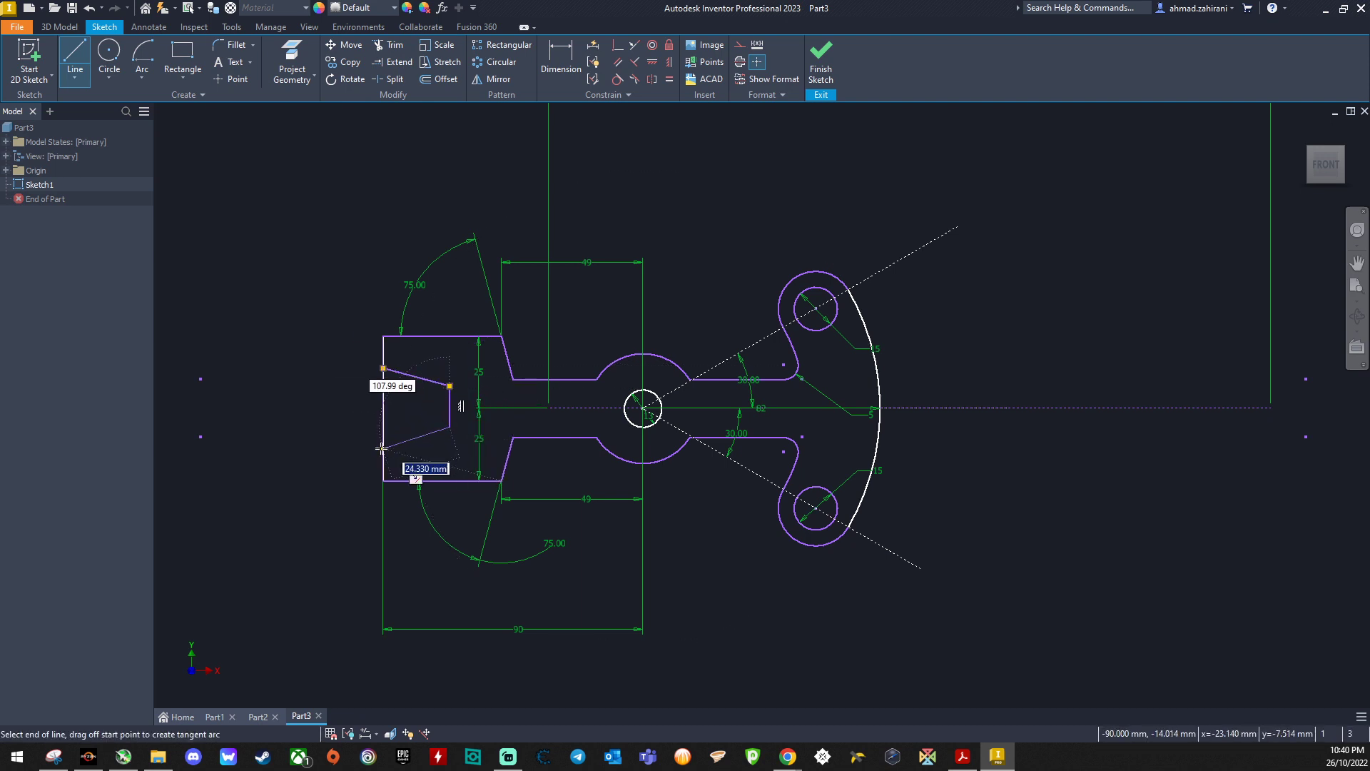
{"action": "left_click", "coordinate": [381, 449]}
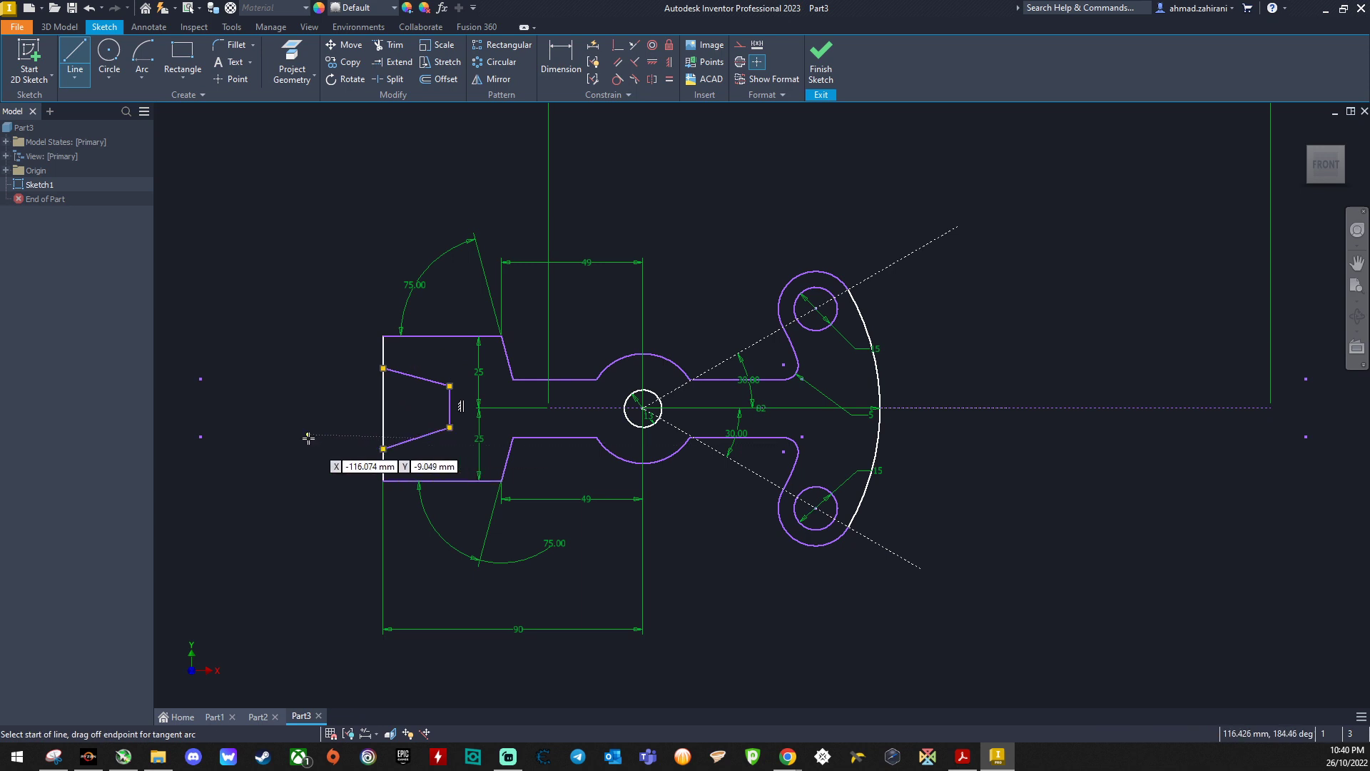
{"action": "key", "text": "Escape"}
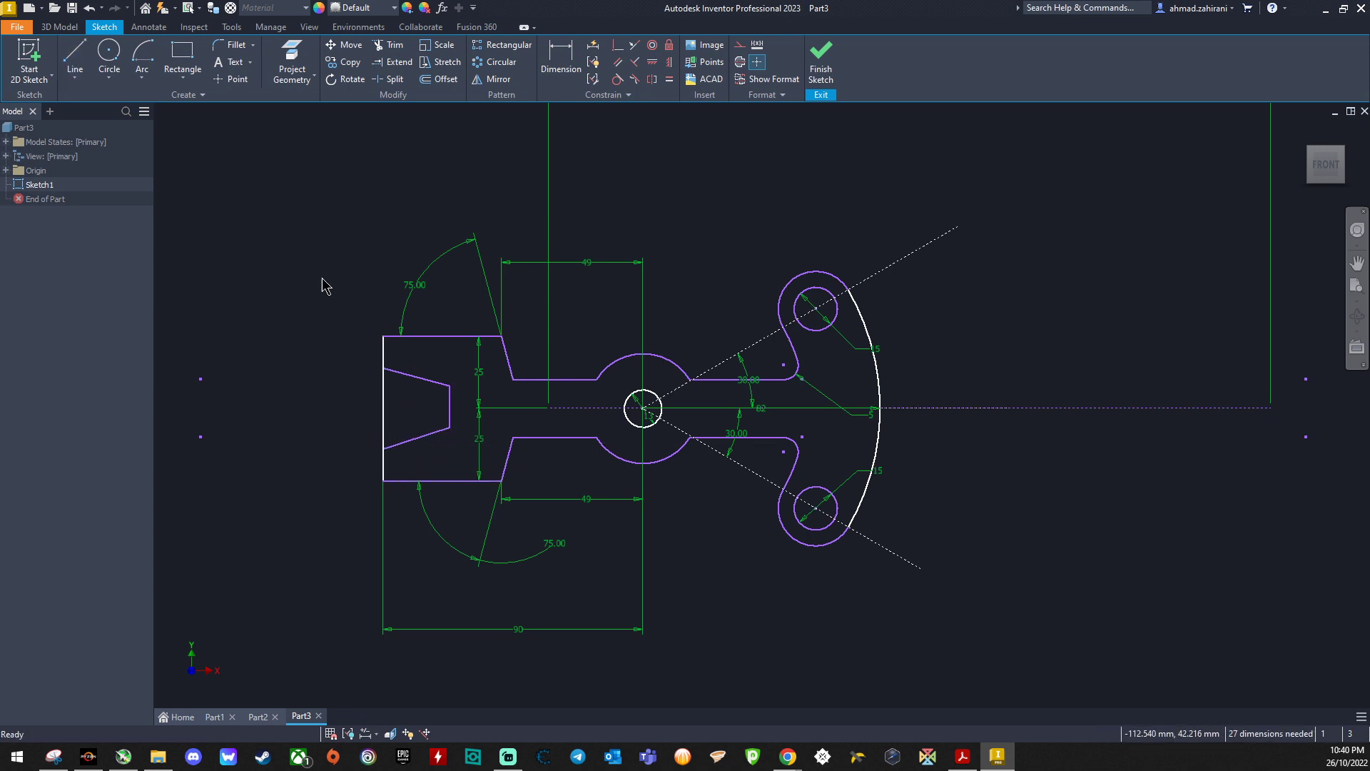
{"action": "left_click", "coordinate": [391, 45]}
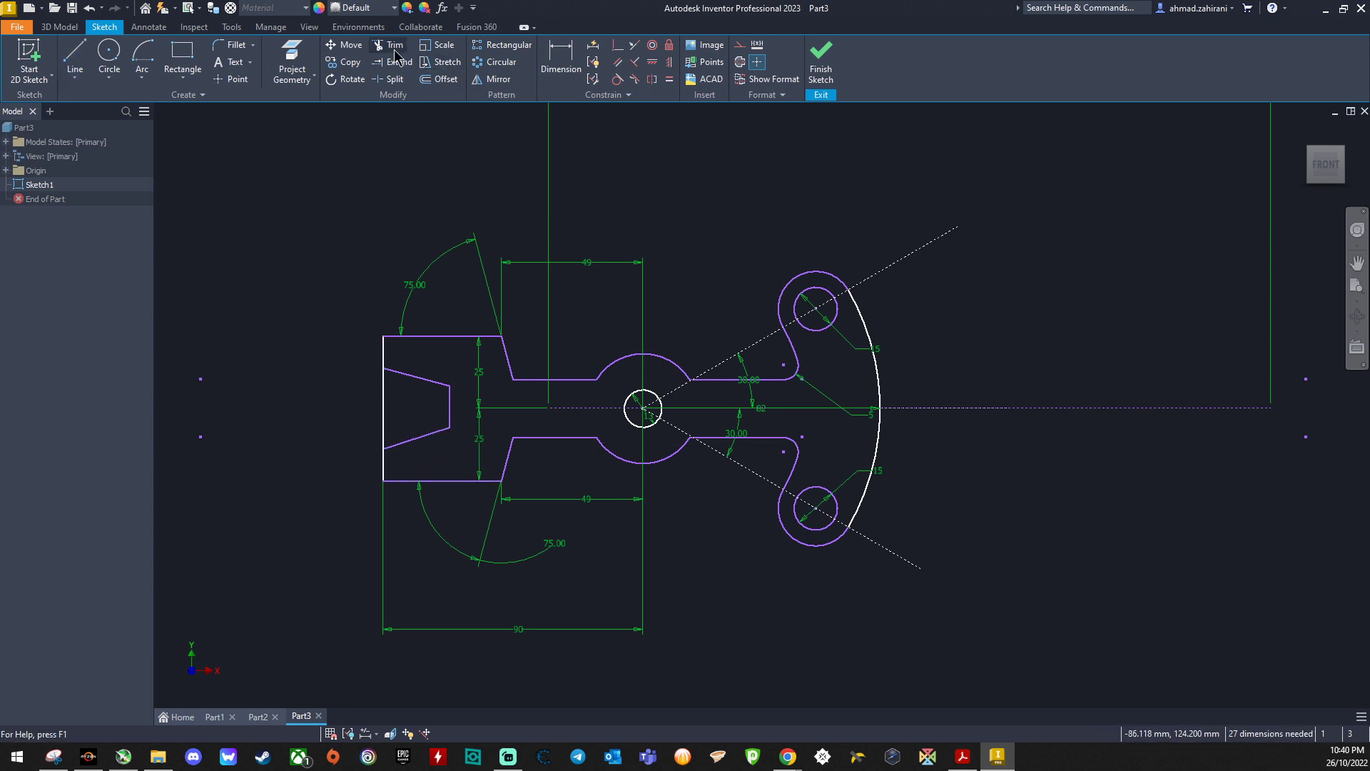
{"action": "left_click", "coordinate": [385, 398]}
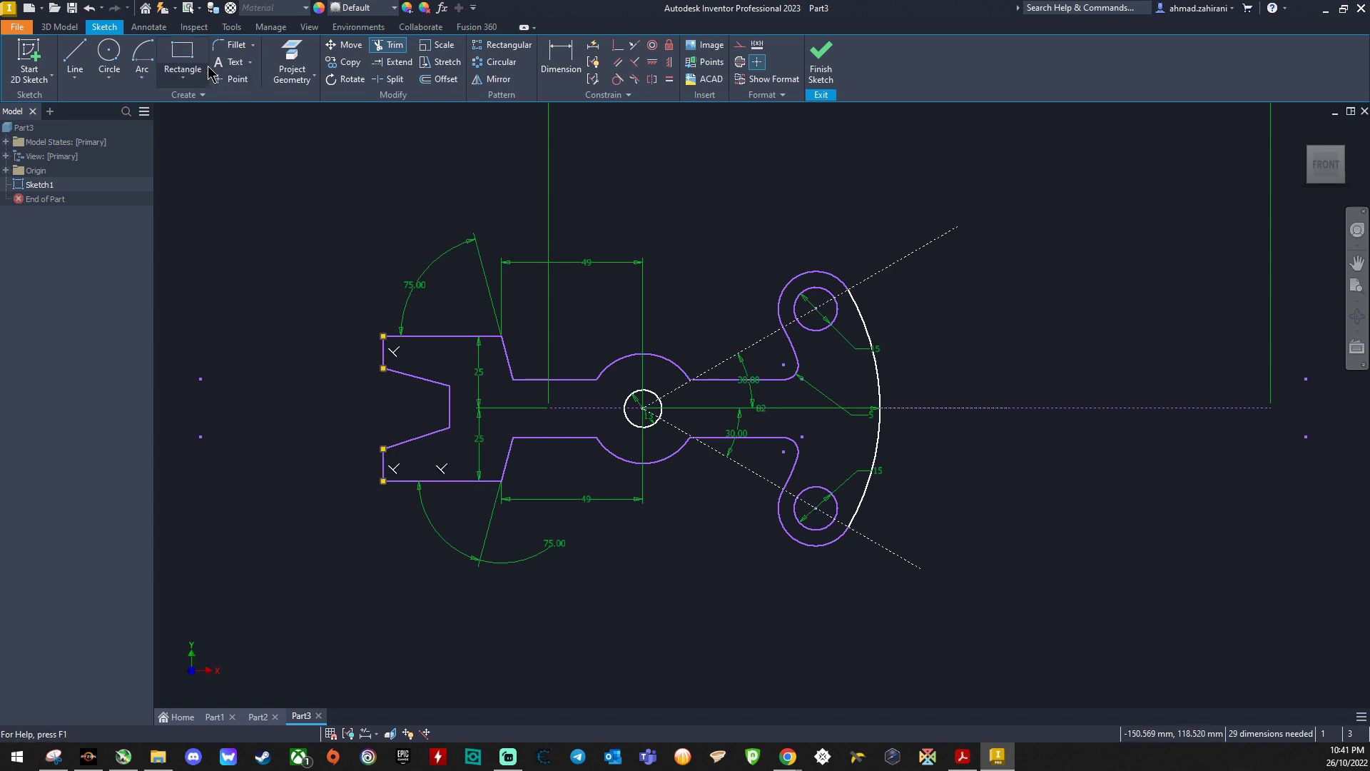
Dimension the upper short vertical edge of the notched end at 10 mm.
{"action": "left_click", "coordinate": [561, 58]}
{"action": "left_click", "coordinate": [385, 353]}
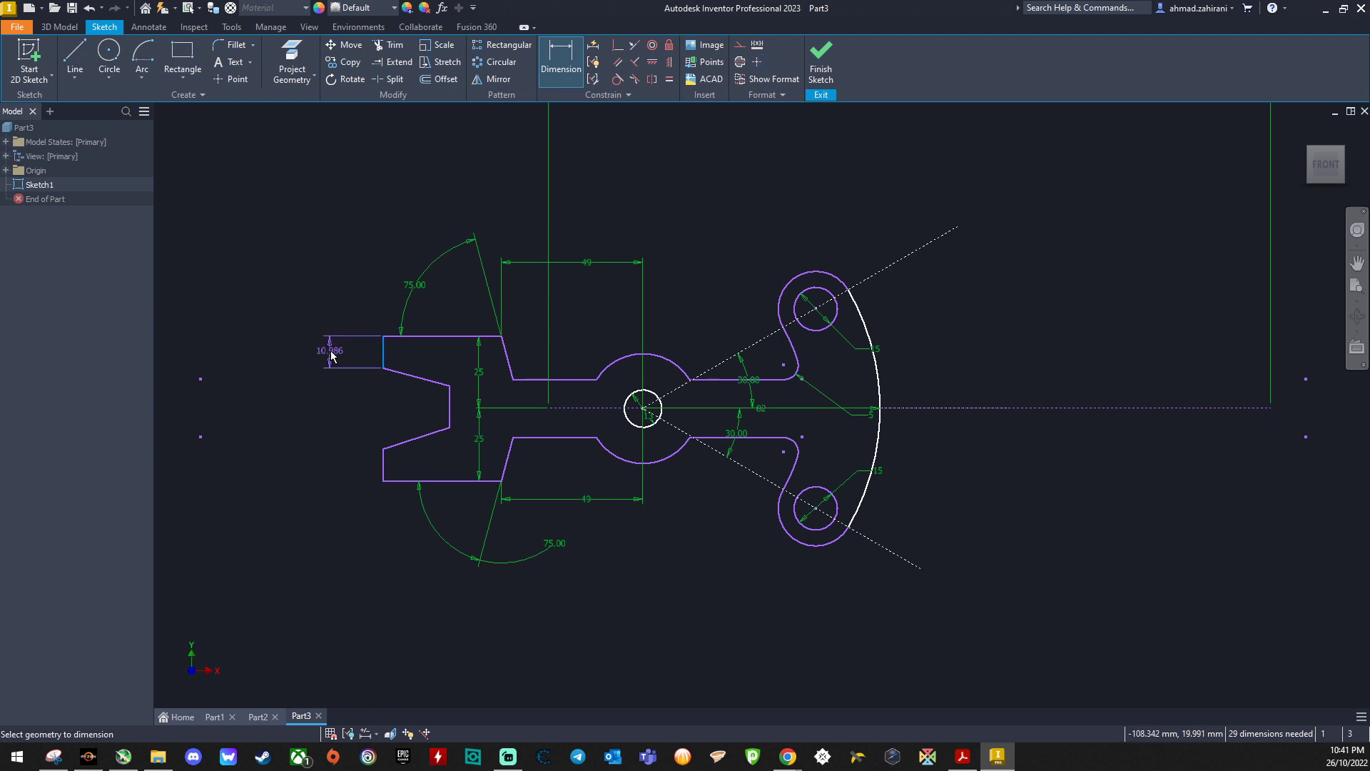
{"action": "left_click", "coordinate": [330, 354]}
{"action": "type", "text": "1"}
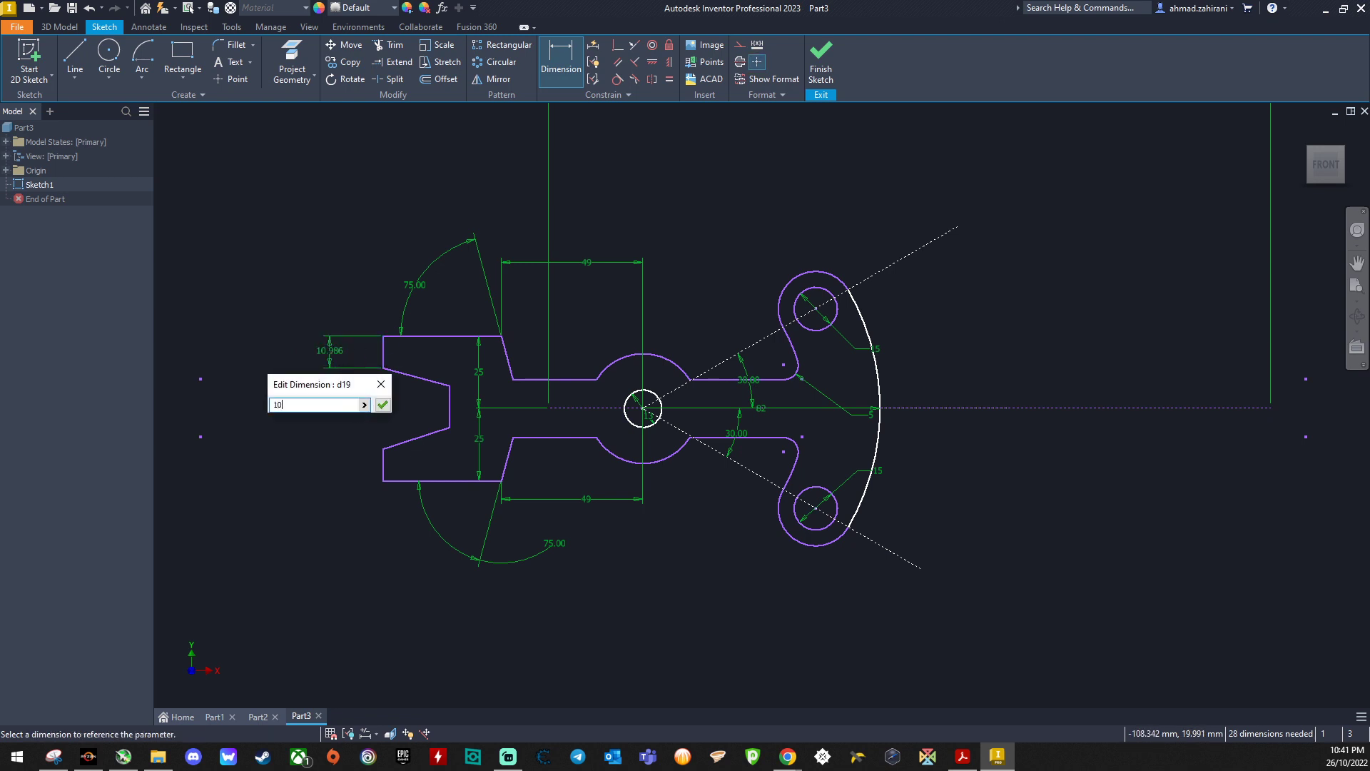
{"action": "type", "text": "0"}
{"action": "key", "text": "Return"}
Dimension the lower short vertical edge of the notched end at 10 mm.
{"action": "left_click", "coordinate": [383, 466]}
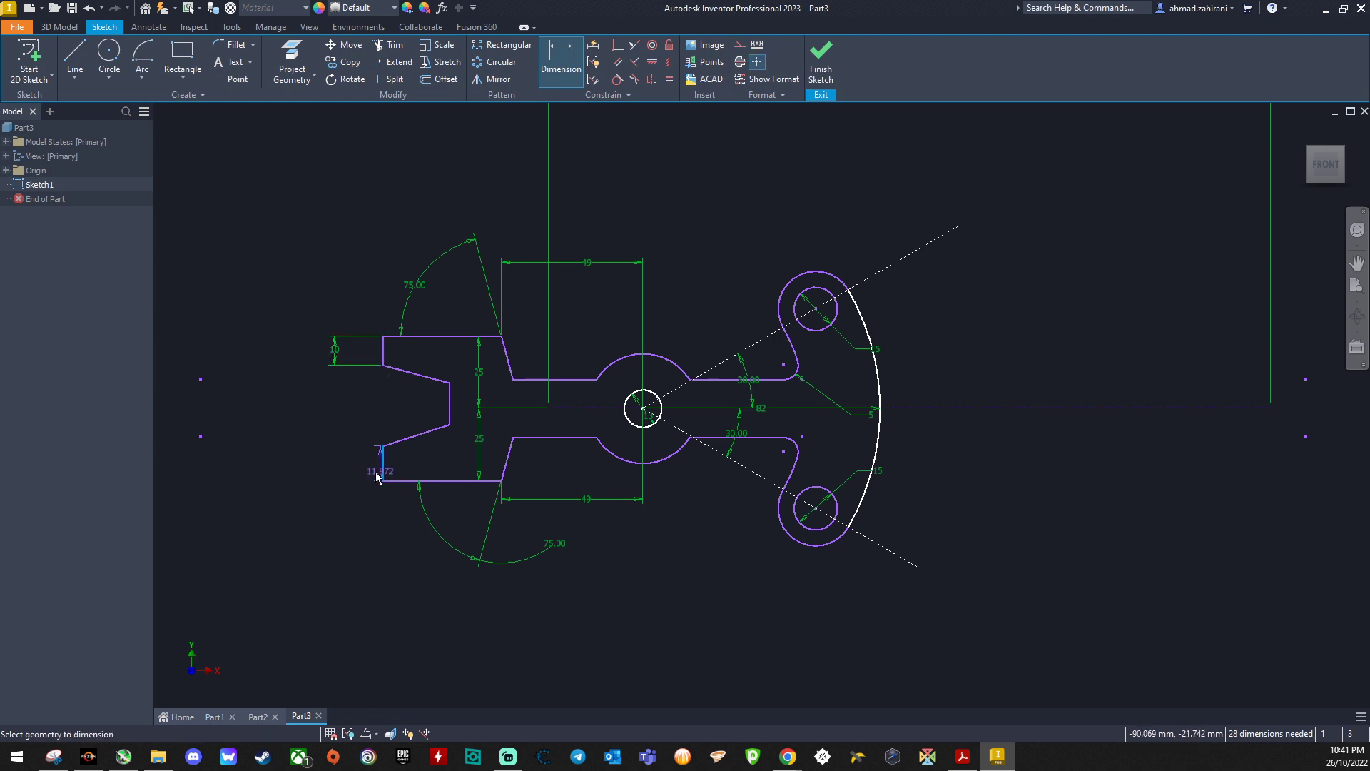
{"action": "left_click", "coordinate": [327, 464]}
{"action": "type", "text": "1"}
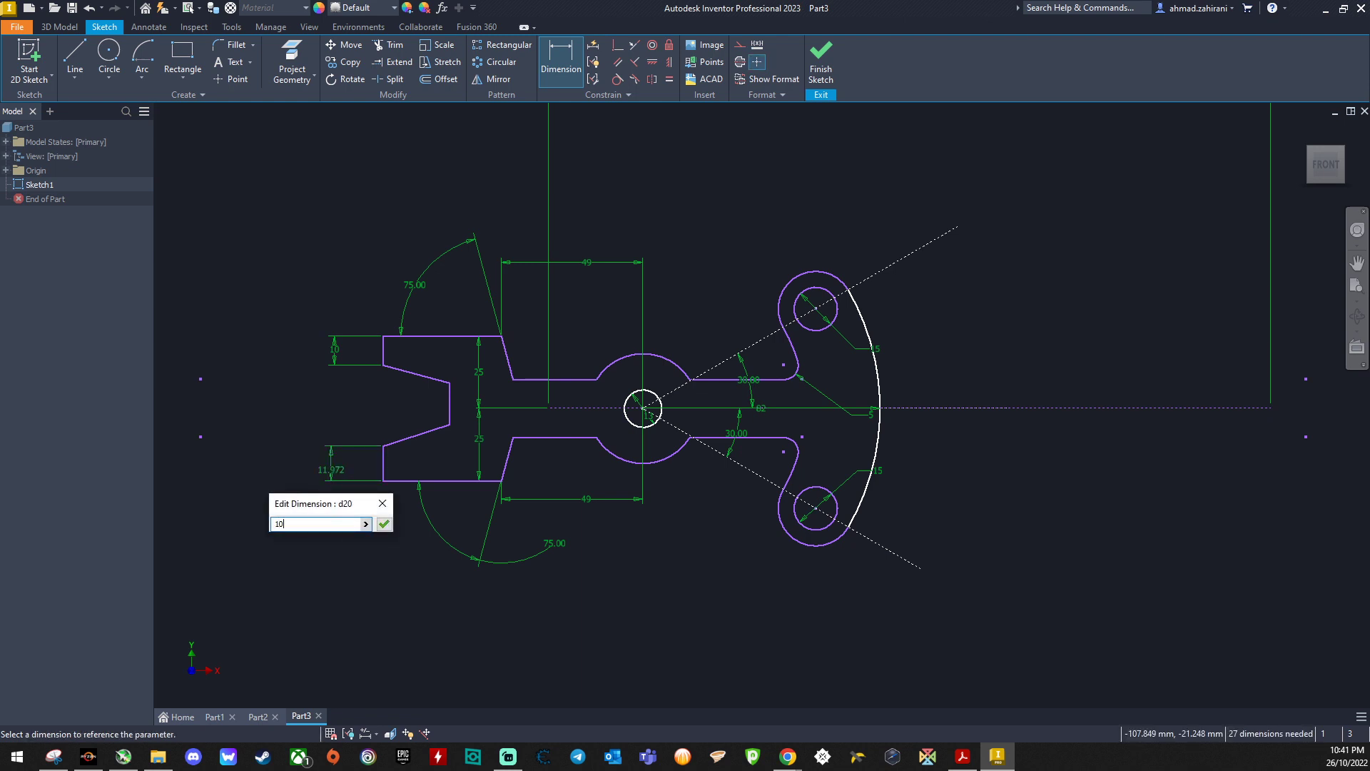
{"action": "type", "text": "0"}
{"action": "key", "text": "Return"}
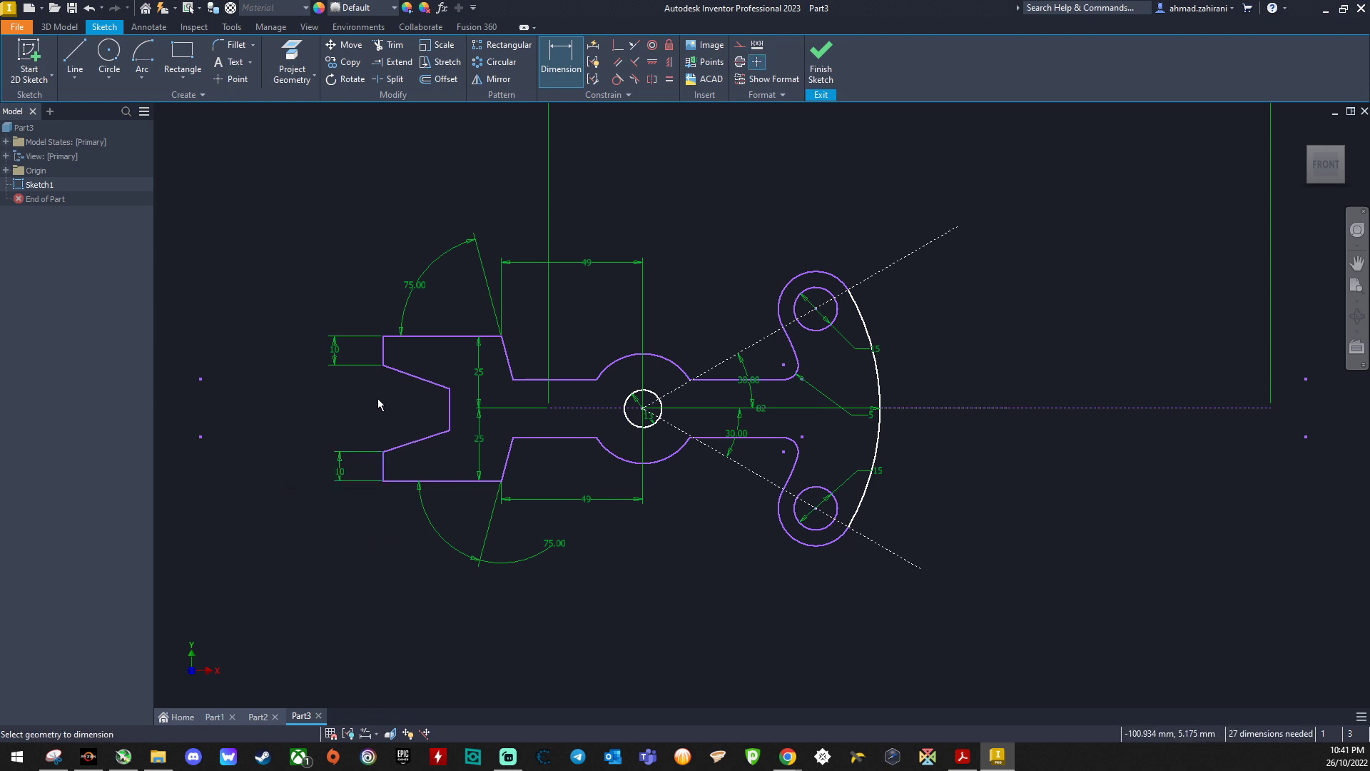
Delete the notch's inner vertical line and both of its slanted lines.
{"action": "left_click", "coordinate": [449, 421]}
{"action": "key", "text": "Escape"}
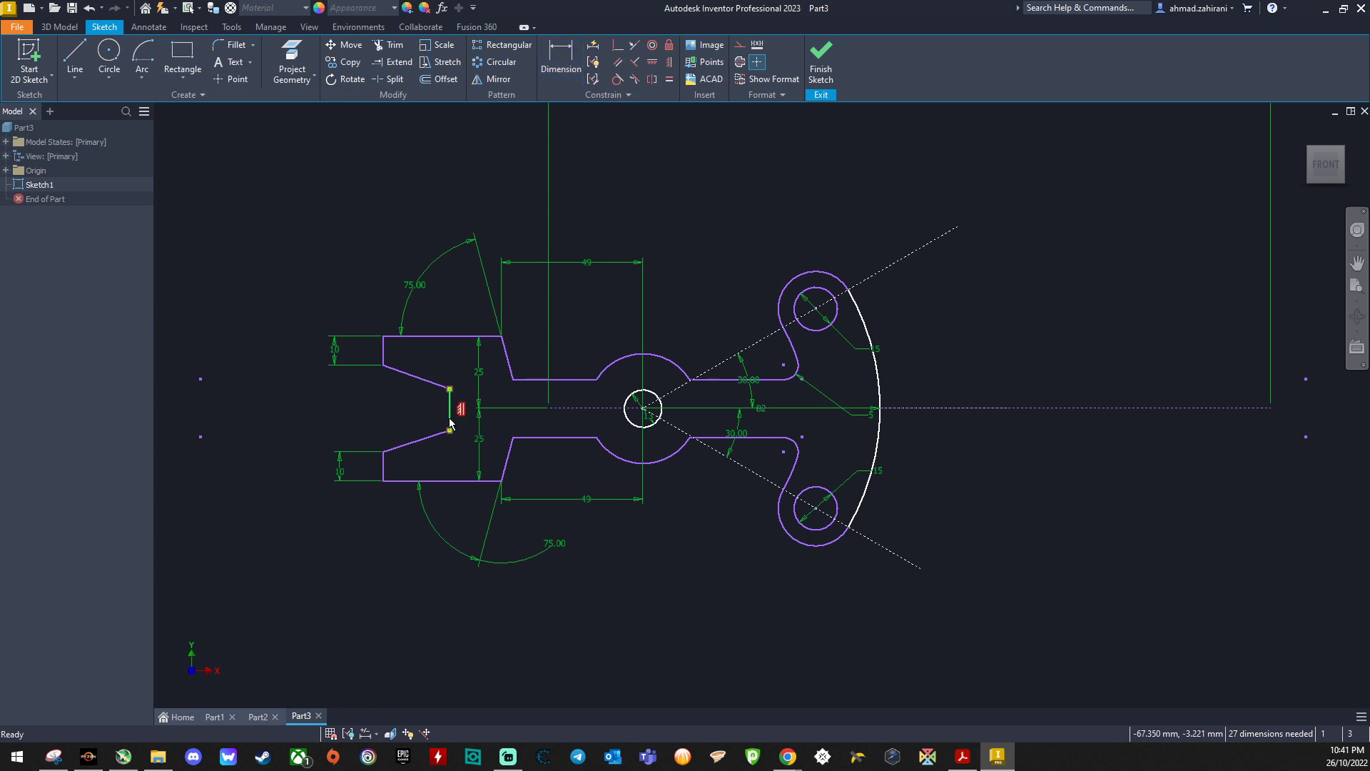
{"action": "left_click", "coordinate": [450, 419]}
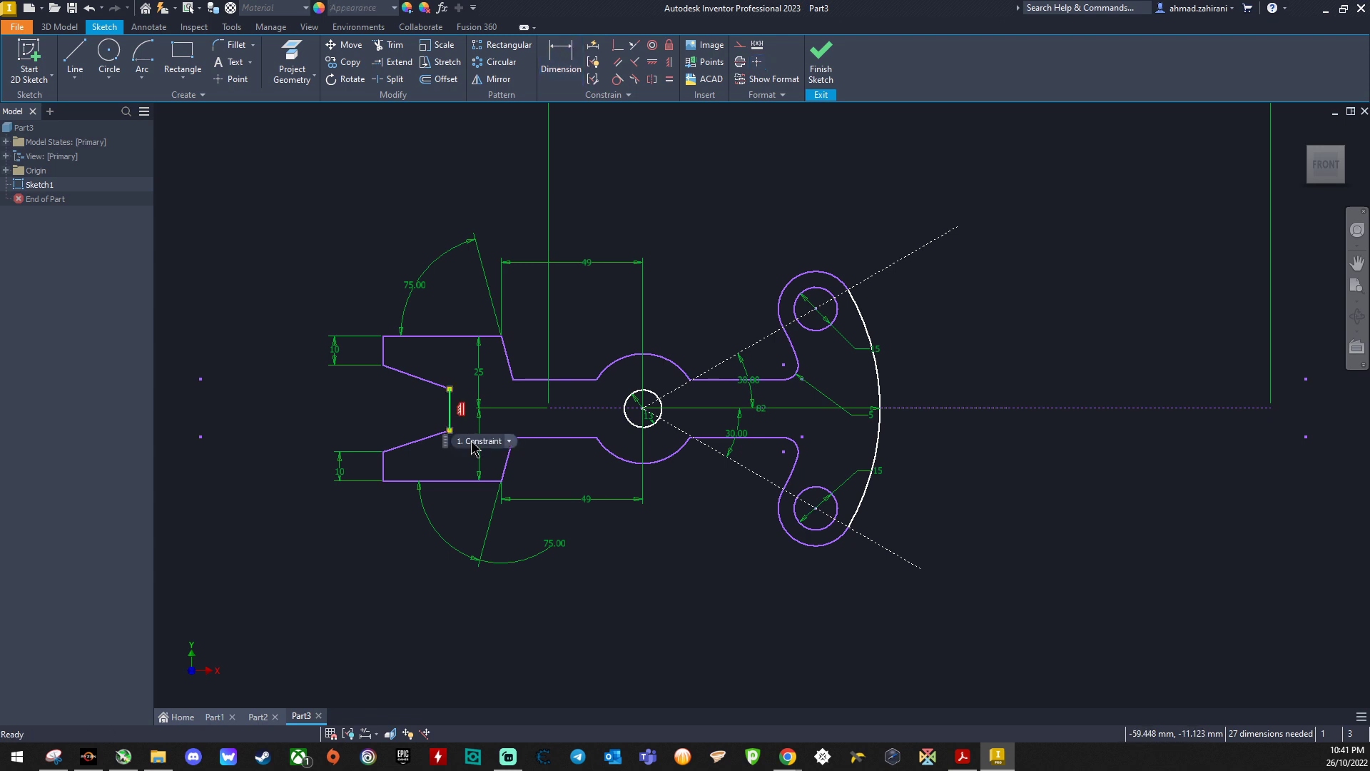
{"action": "key", "text": "Delete"}
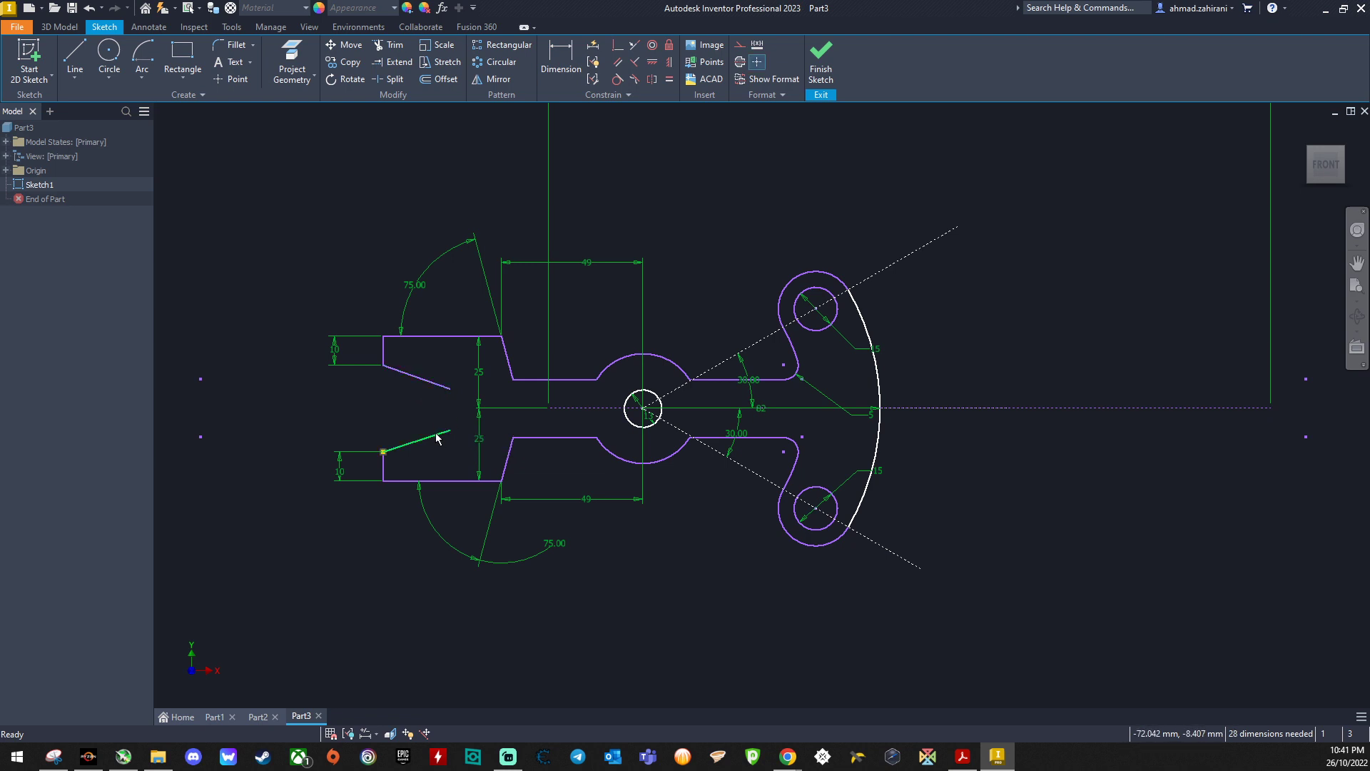
{"action": "left_click", "coordinate": [438, 438]}
{"action": "key", "text": "Delete"}
{"action": "left_click", "coordinate": [436, 383]}
{"action": "key", "text": "Delete"}
Check the notch's angle on the Assignment W3A5 reference drawing, circling it in red.
{"action": "left_click_drag", "start_coordinate": [0, 100], "coordinate": [729, 104]}
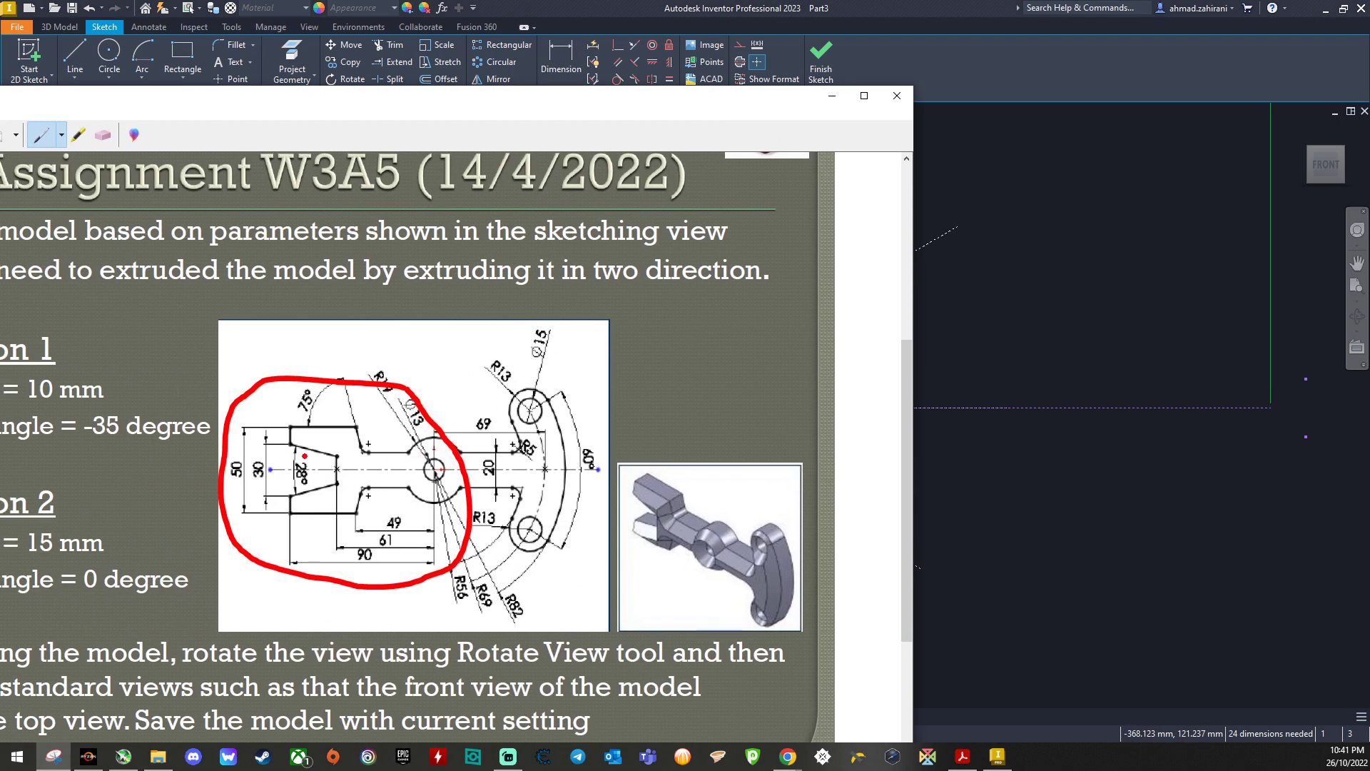
{"action": "mouse_move", "coordinate": [304, 455]}
{"action": "left_mouse_down"}
{"action": "mouse_move", "coordinate": [279, 475]}
{"action": "mouse_move", "coordinate": [320, 491]}
{"action": "mouse_move", "coordinate": [313, 454]}
{"action": "mouse_move", "coordinate": [295, 449]}
{"action": "left_mouse_up"}
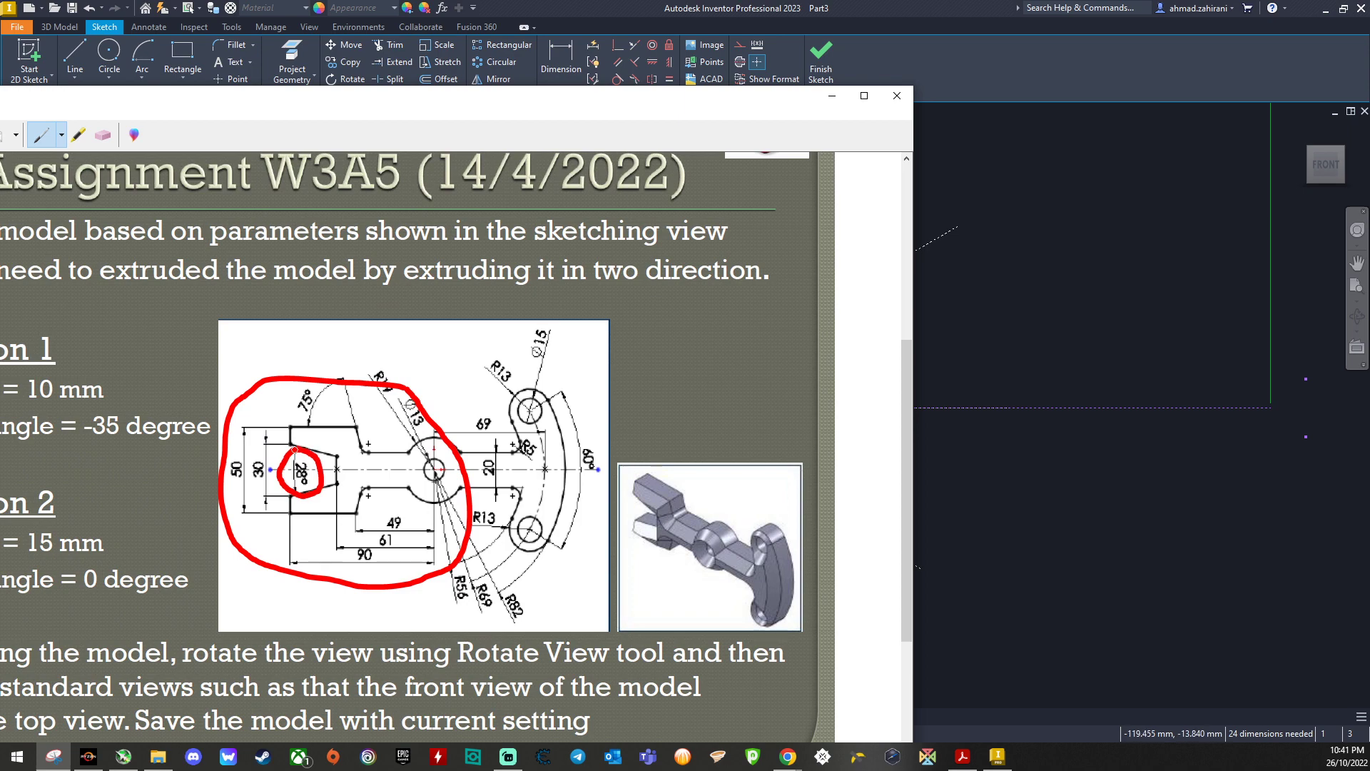
{"action": "left_click_drag", "start_coordinate": [542, 106], "coordinate": [0, 107]}
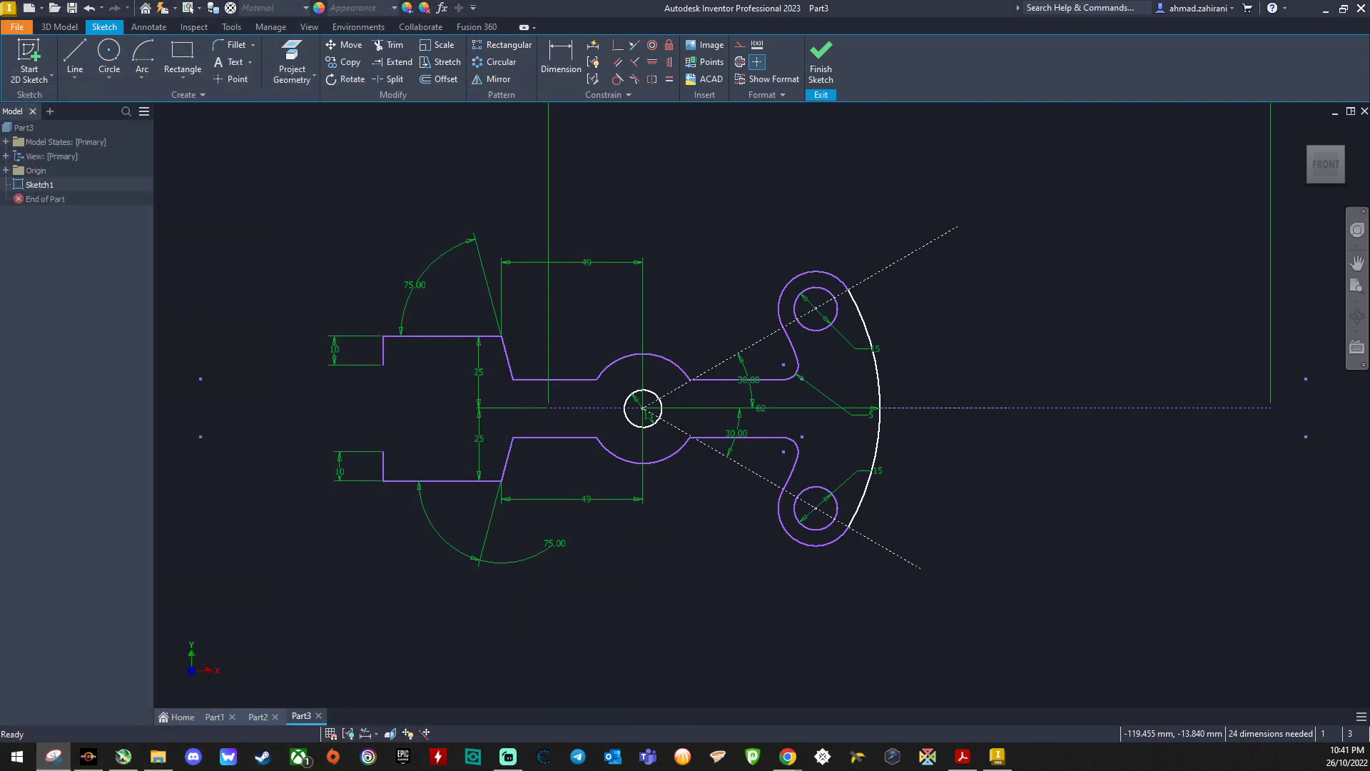
Draw a slanted line about 34 mm long inward from the upper short edge's lower endpoint, sloping down at 28/2 degrees from horizontal.
{"action": "left_click", "coordinate": [74, 57]}
{"action": "scroll", "coordinate": [397, 369], "scroll_direction": "up", "scroll_amount": 3}
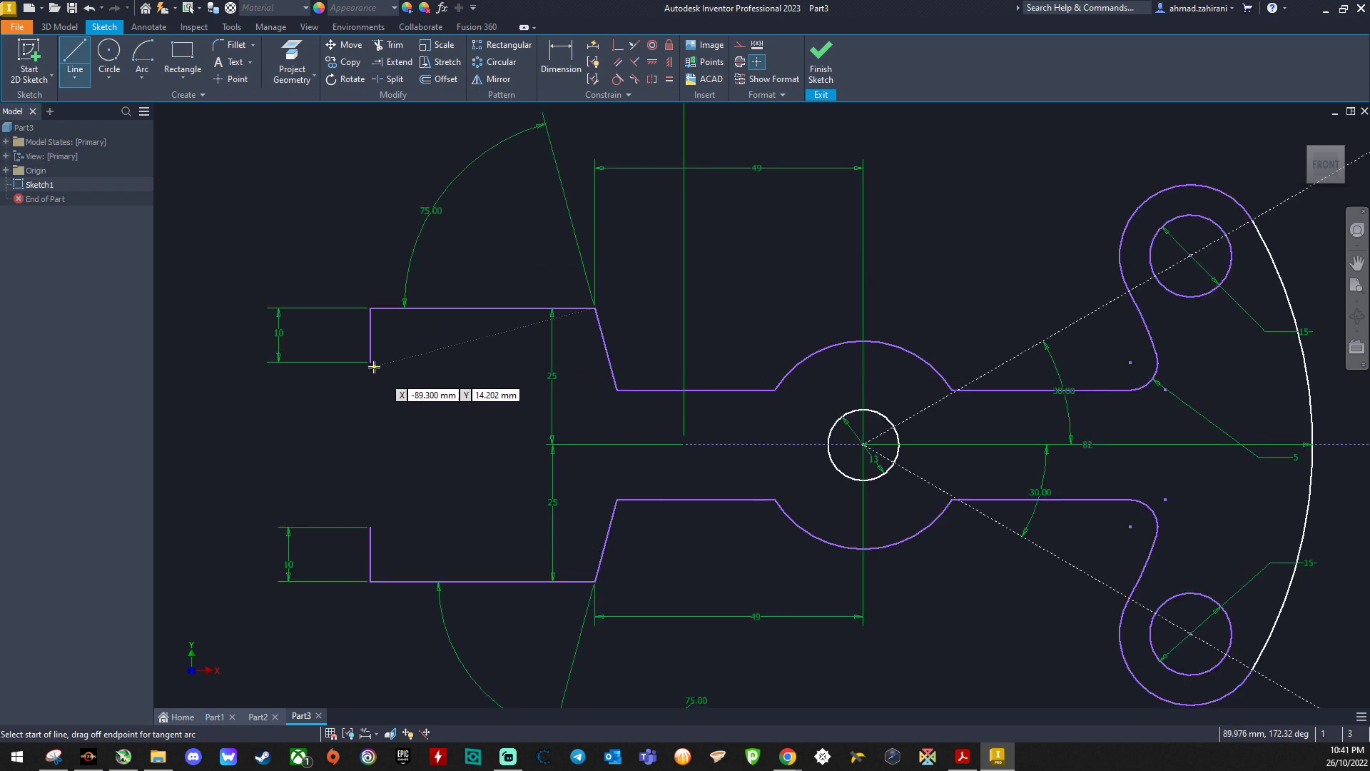
{"action": "left_click", "coordinate": [370, 362]}
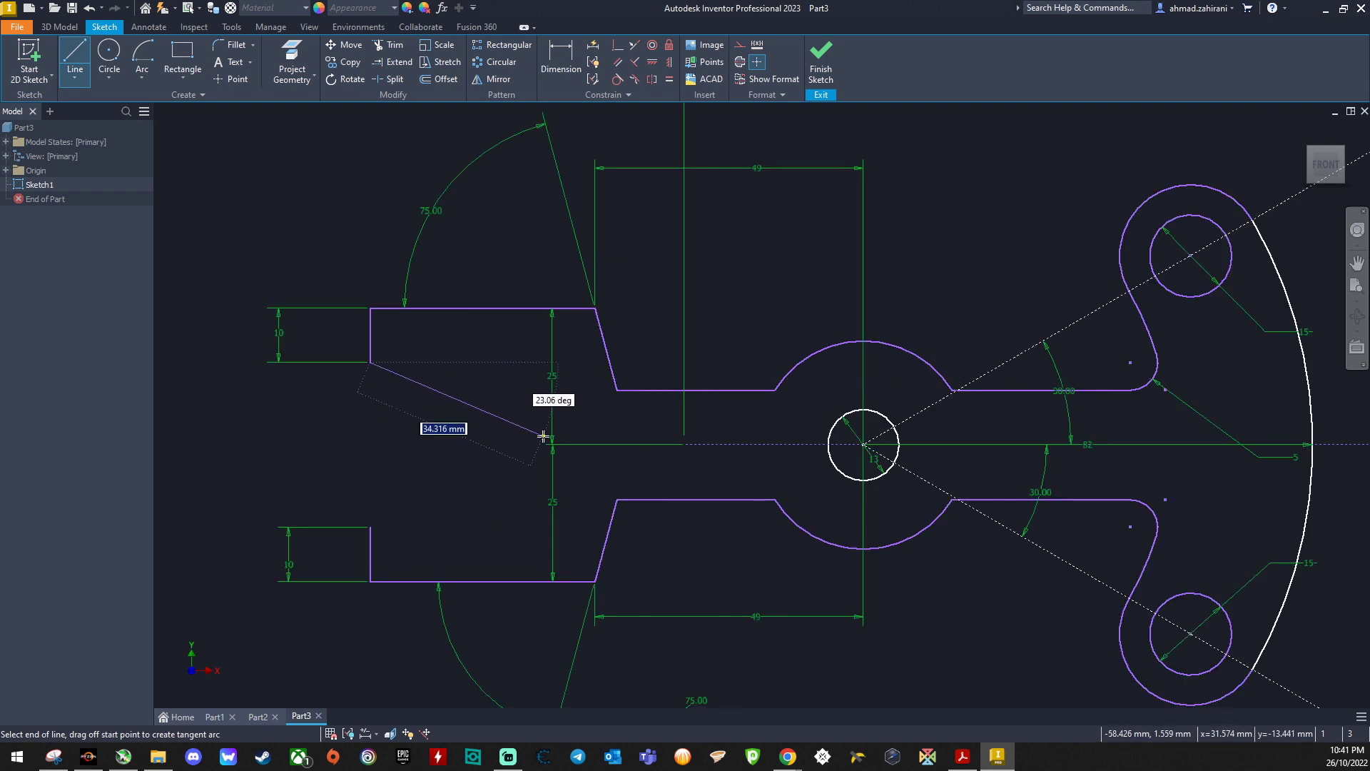
{"action": "key", "text": "Tab"}
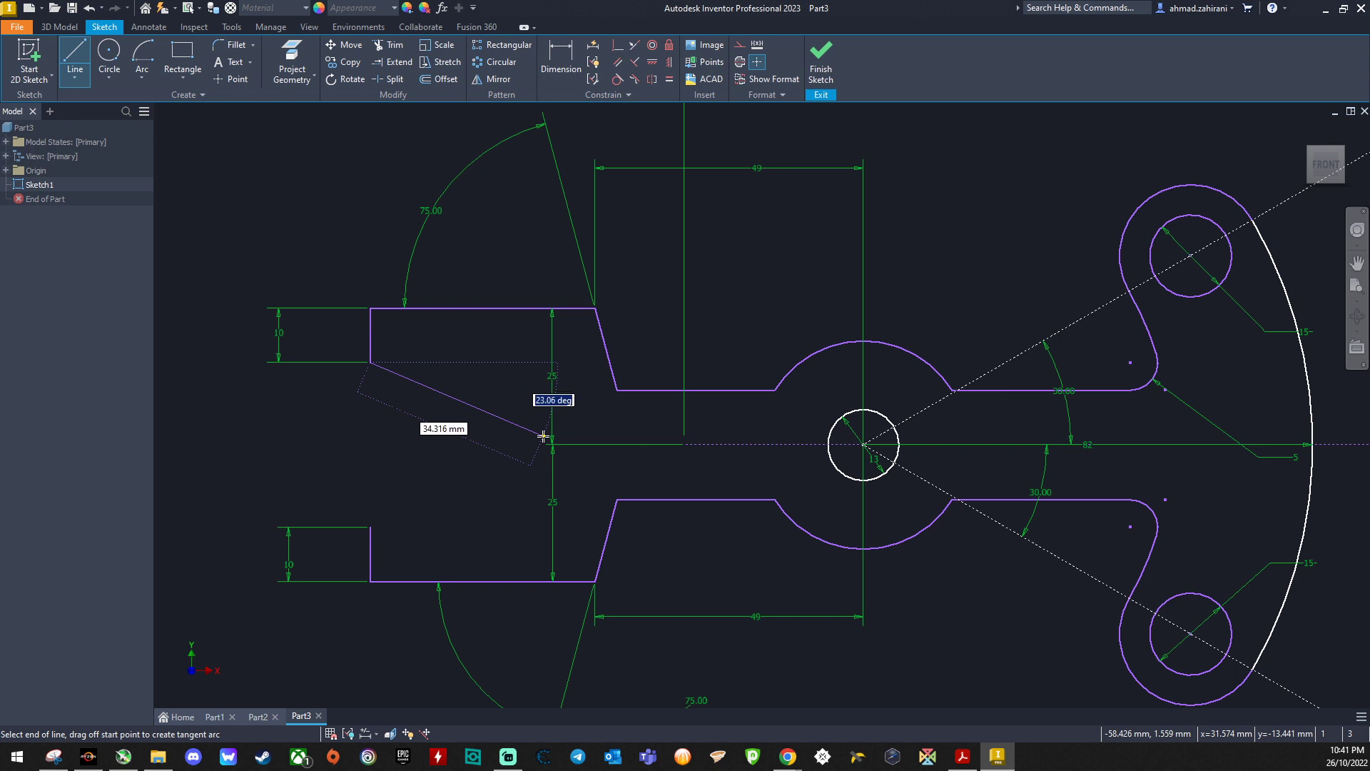
{"action": "type", "text": "28/2"}
{"action": "key", "text": "Return"}
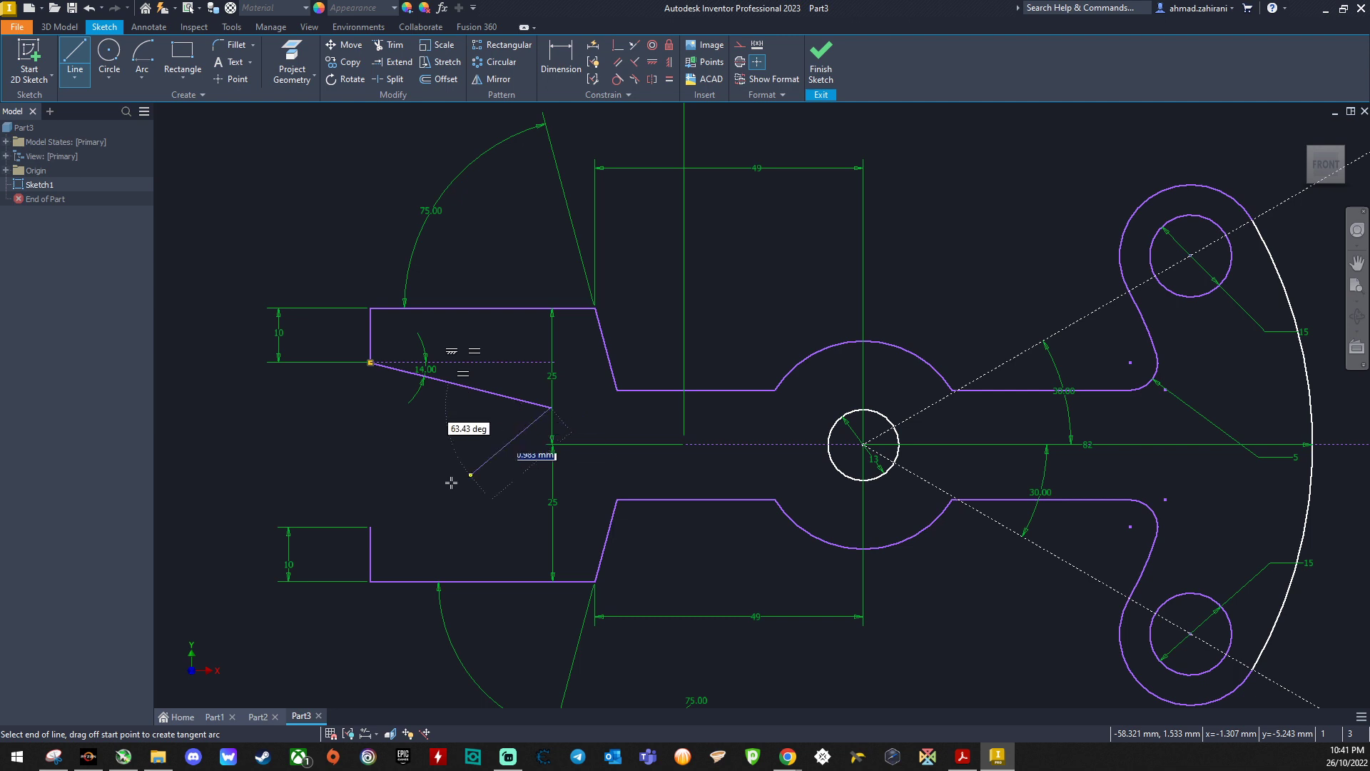
{"action": "key", "text": "Escape"}
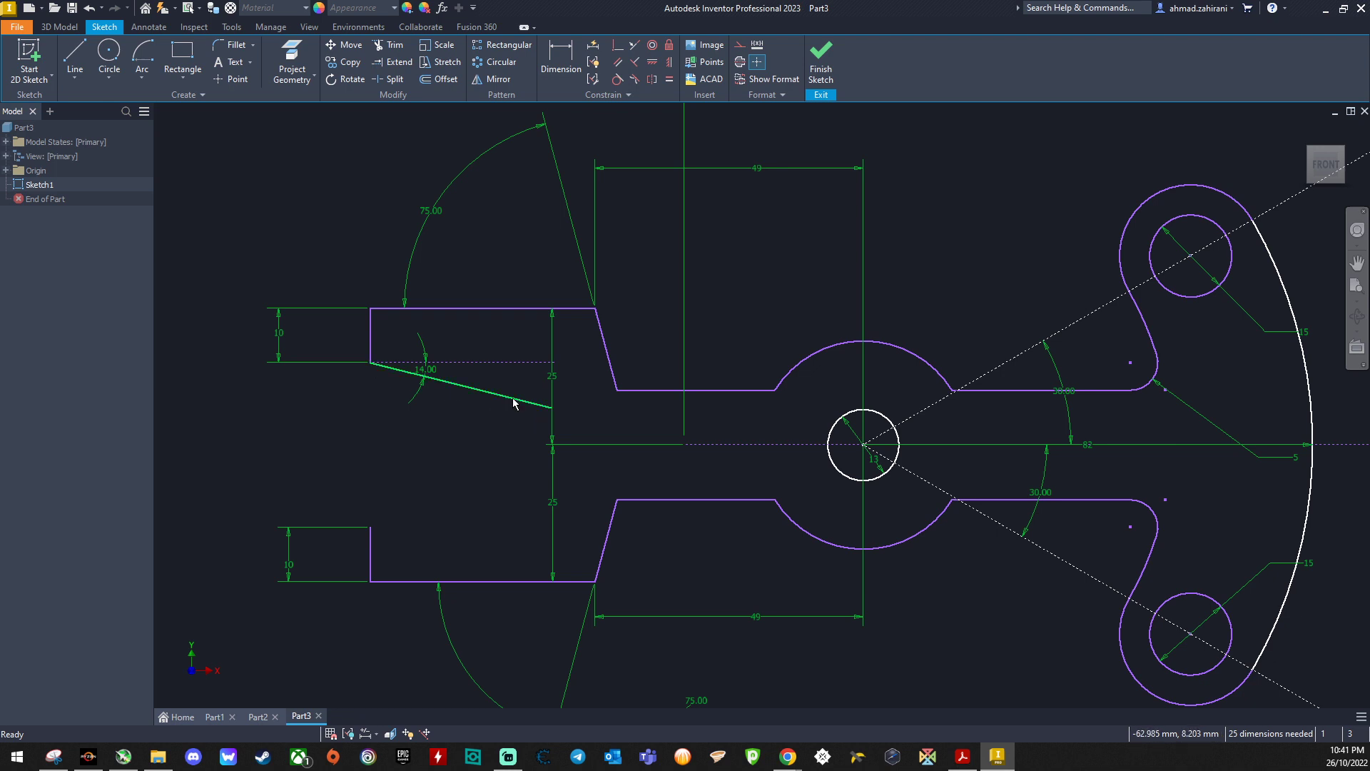
Draw a vertical line about 19 mm long across the centreline, just beyond the slanted line's inner end.
{"action": "left_click", "coordinate": [75, 57]}
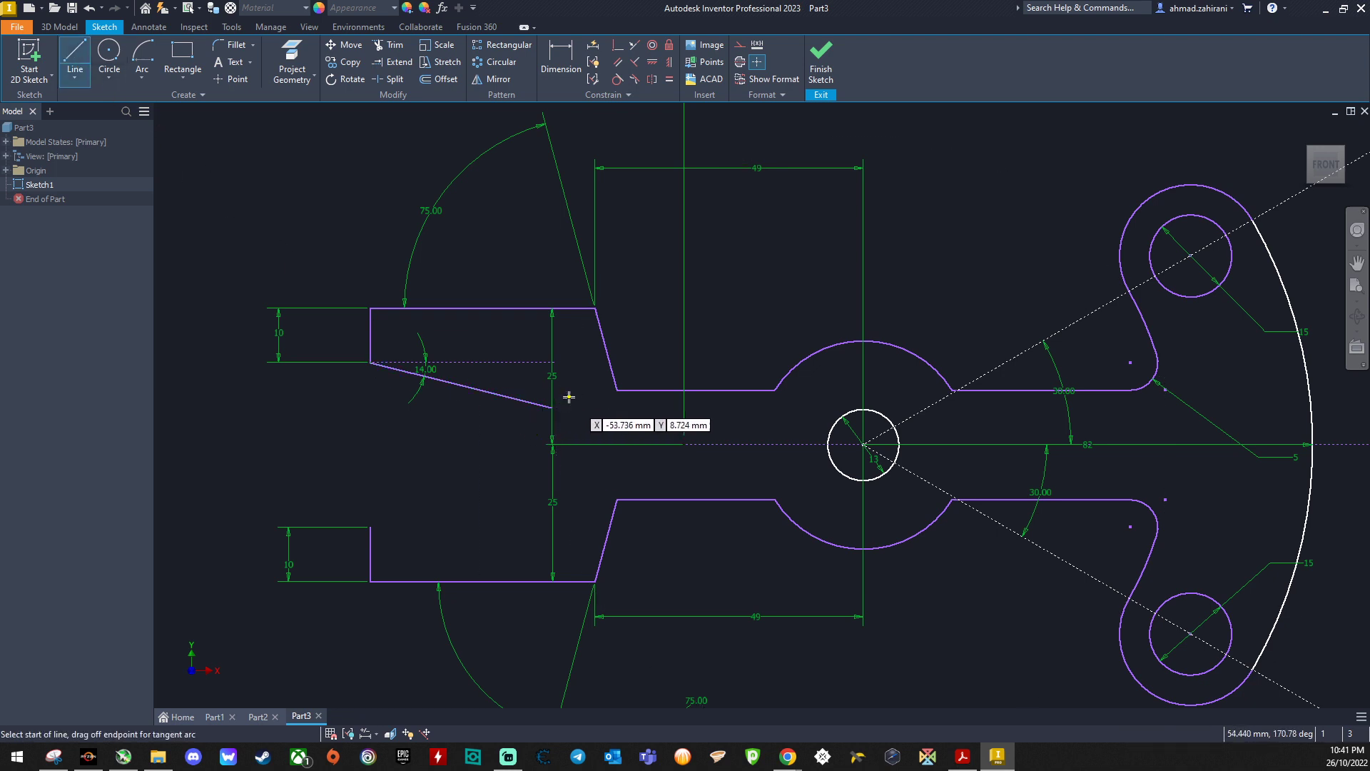
{"action": "left_click", "coordinate": [569, 499]}
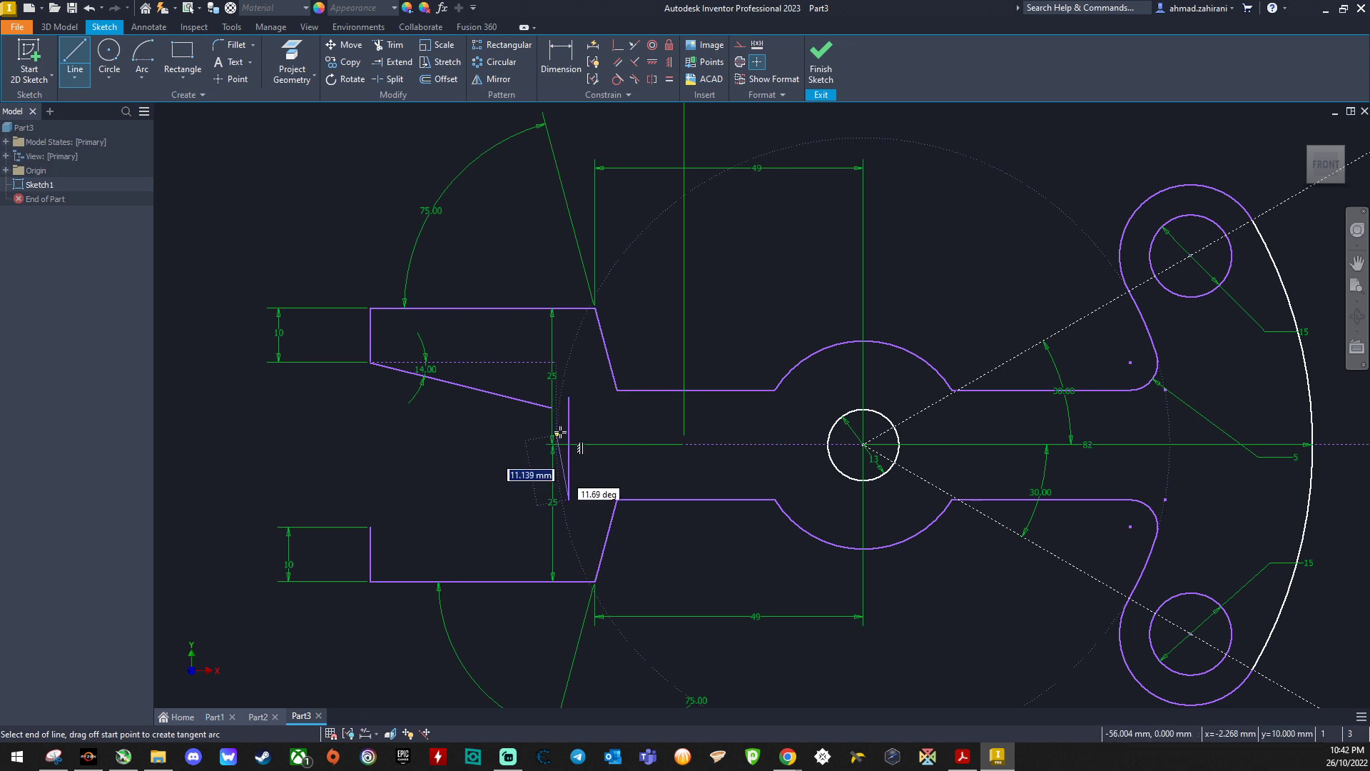
{"action": "key", "text": "Escape"}
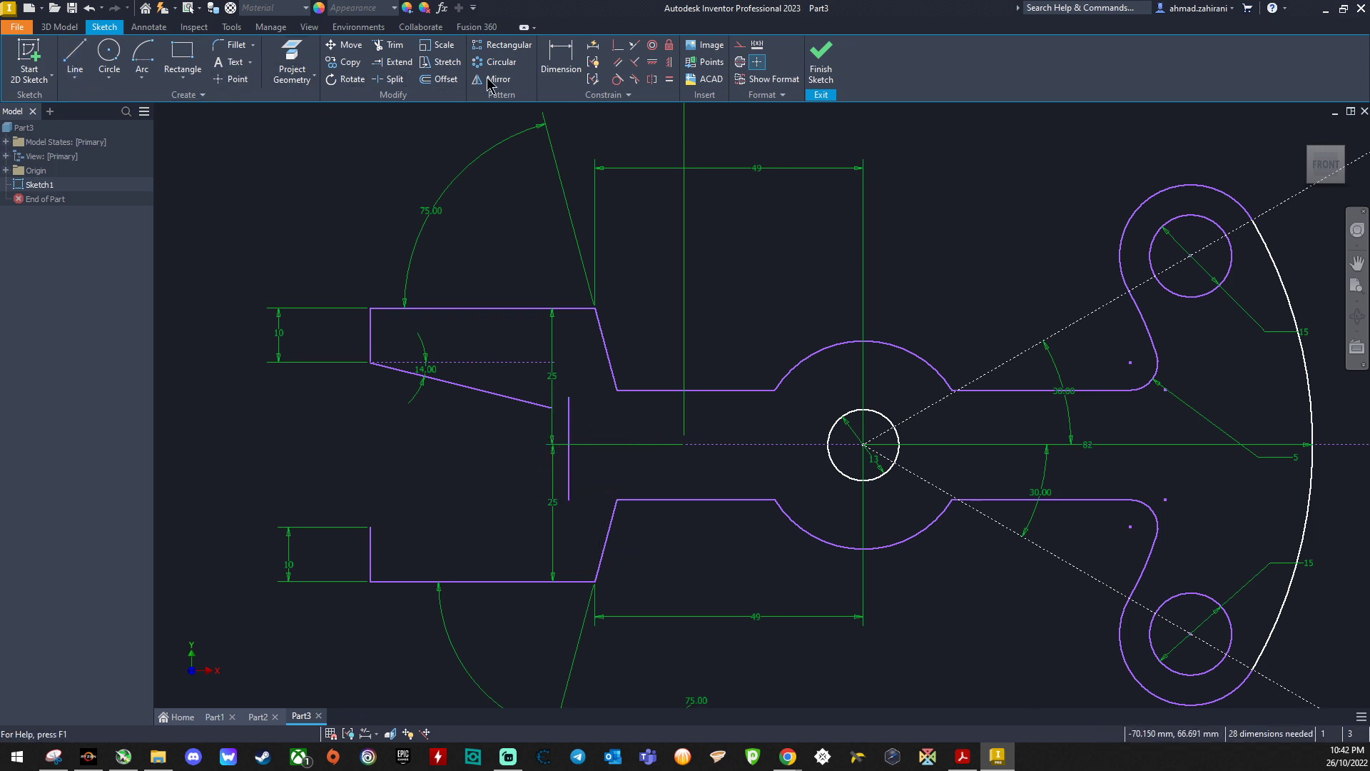
Dimension the notch's inner vertical line at 61 mm from the hub centre.
{"action": "left_click", "coordinate": [561, 61]}
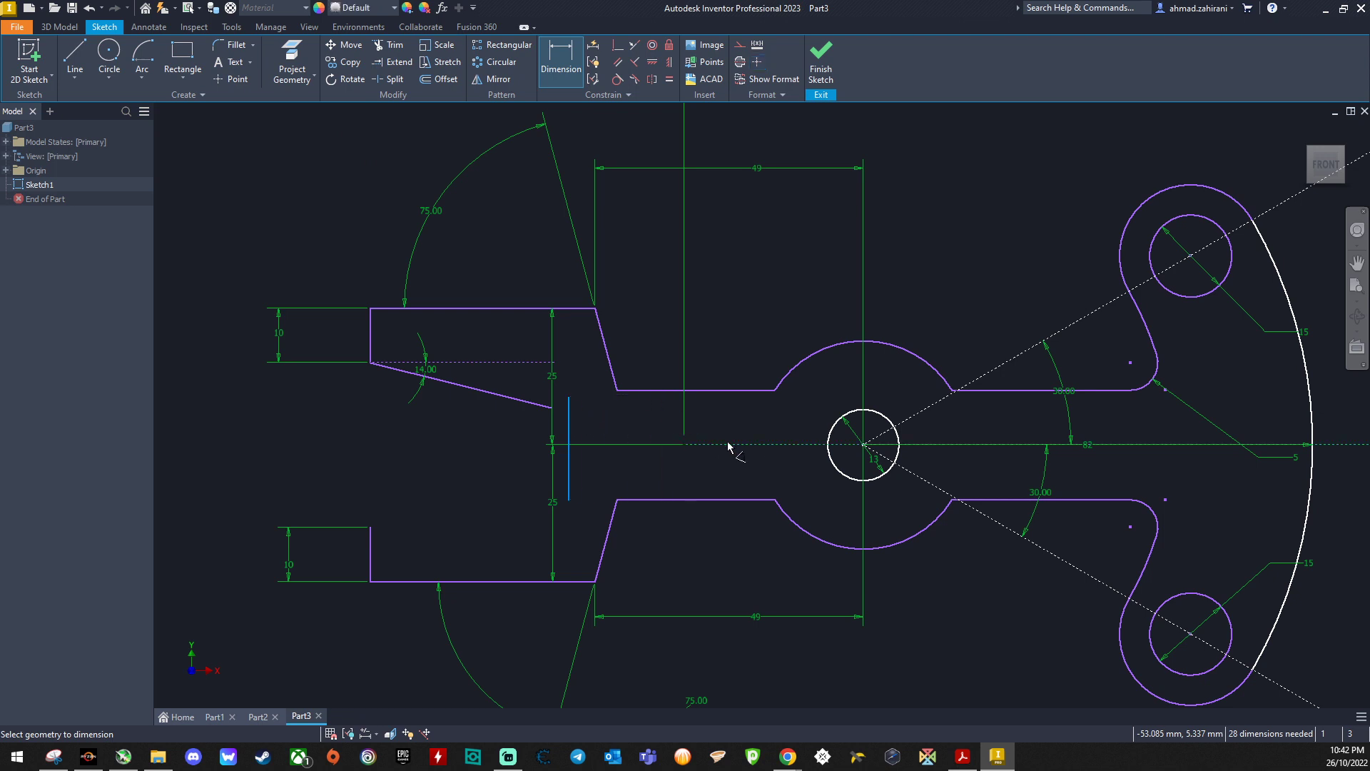
{"action": "left_click", "coordinate": [863, 444]}
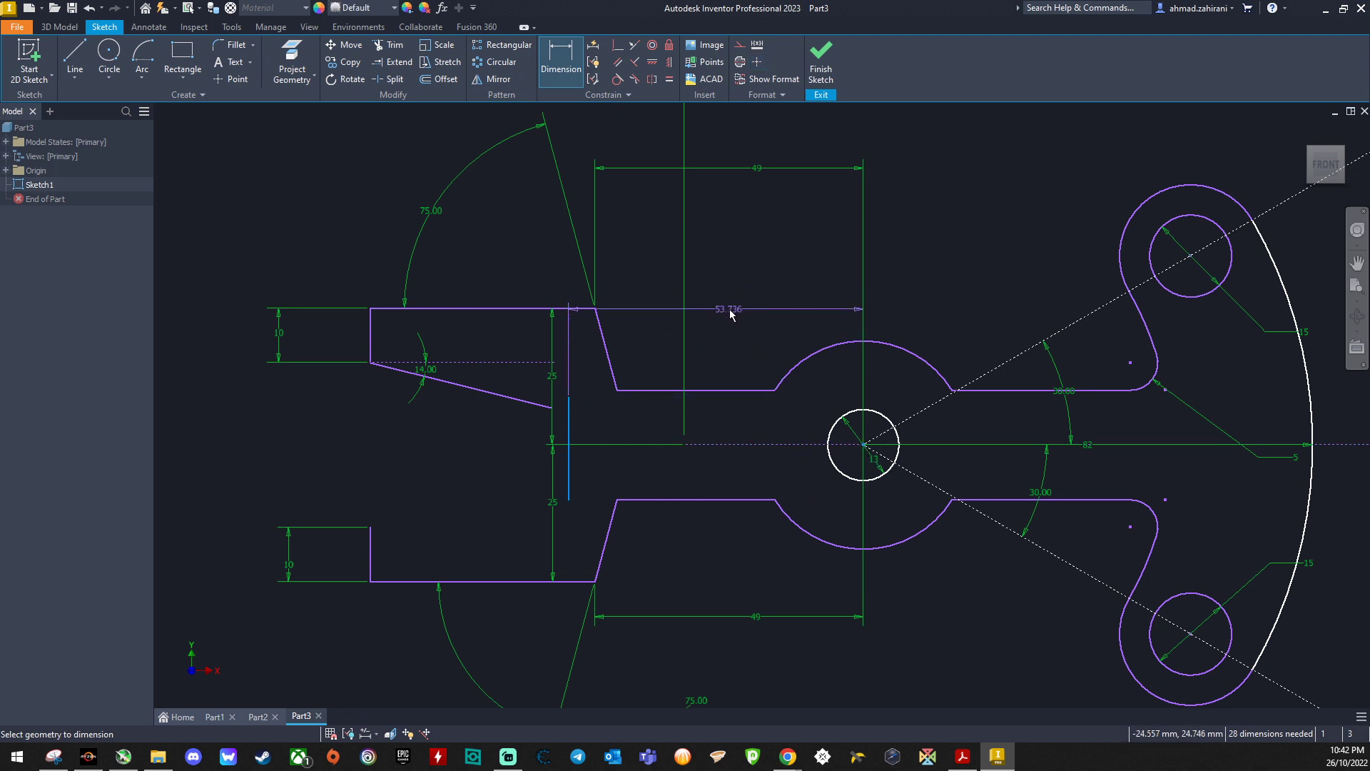
{"action": "left_click", "coordinate": [730, 314]}
{"action": "type", "text": "6"}
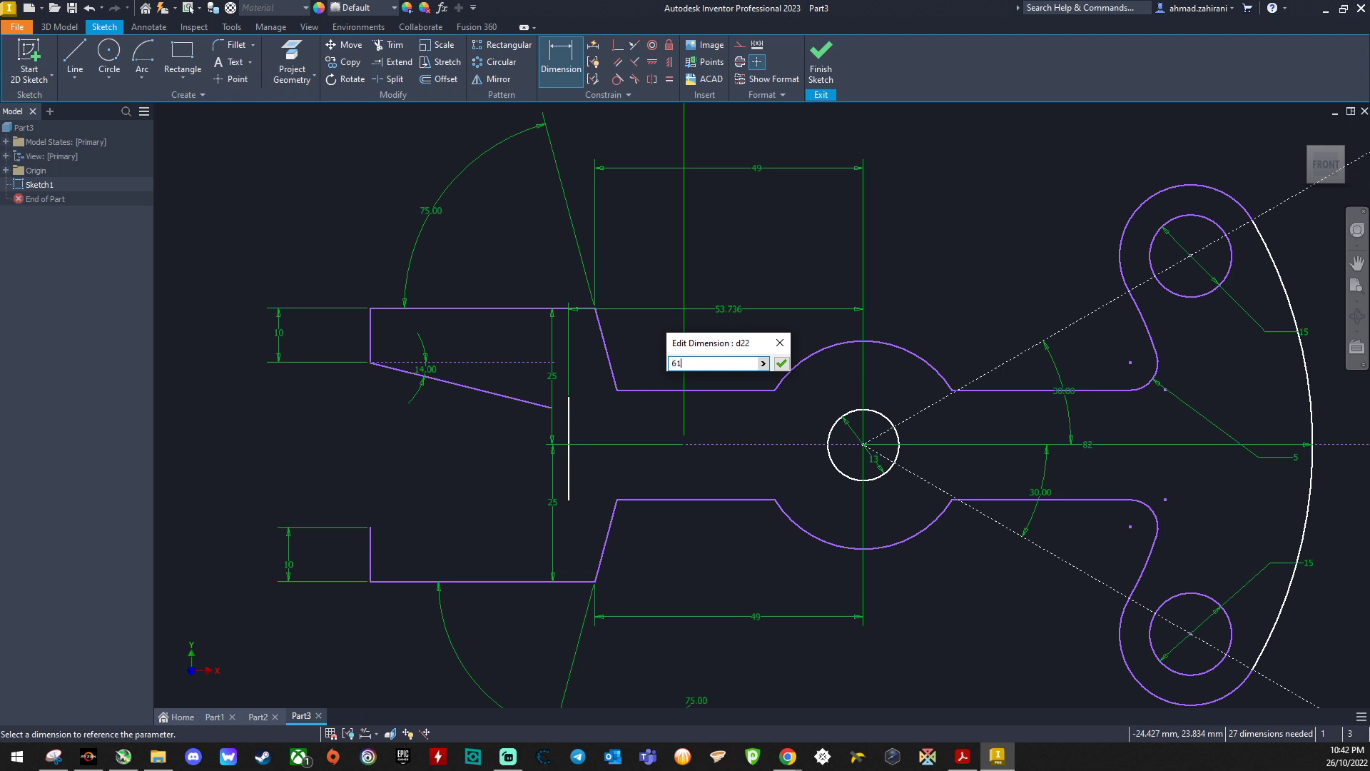
{"action": "type", "text": "1"}
{"action": "key", "text": "Return"}
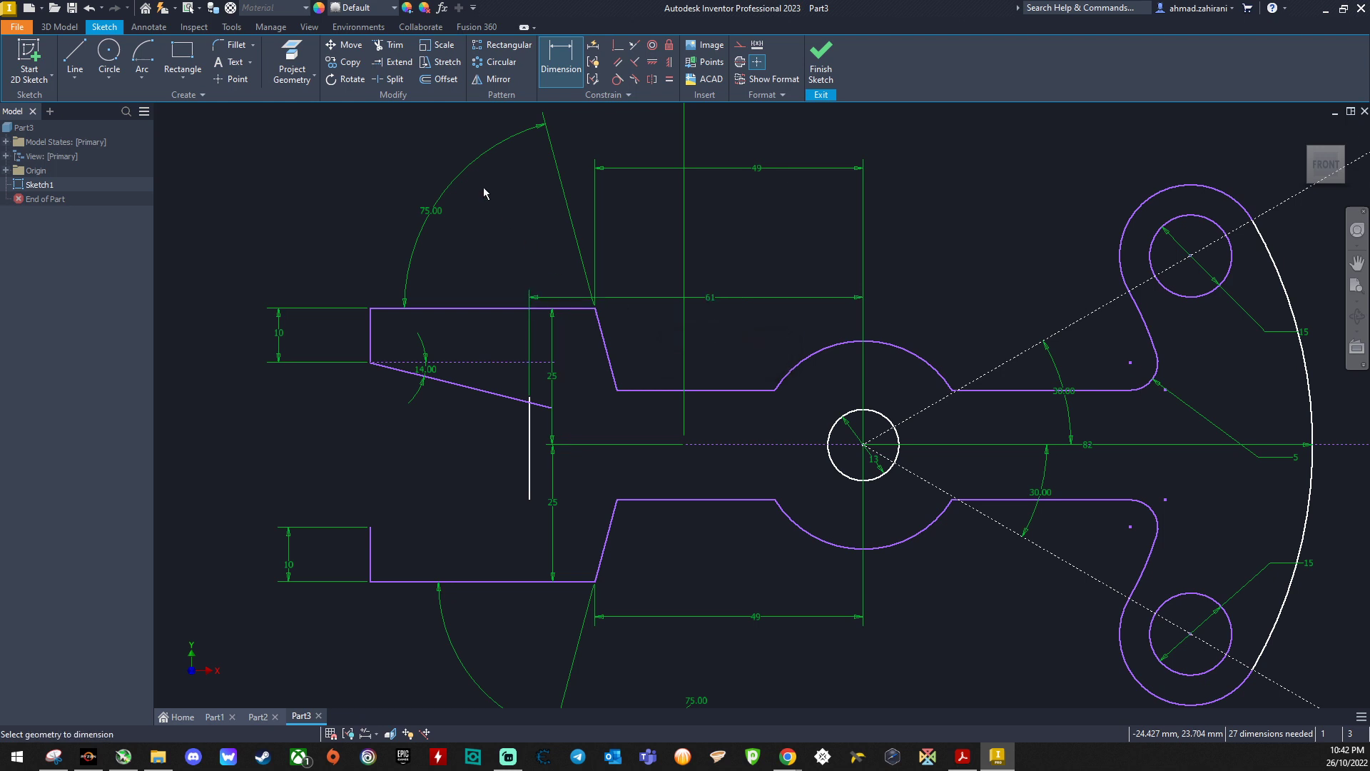
Trim the overshooting ends of the slanted line and the inner vertical line where they cross.
{"action": "left_click", "coordinate": [391, 45]}
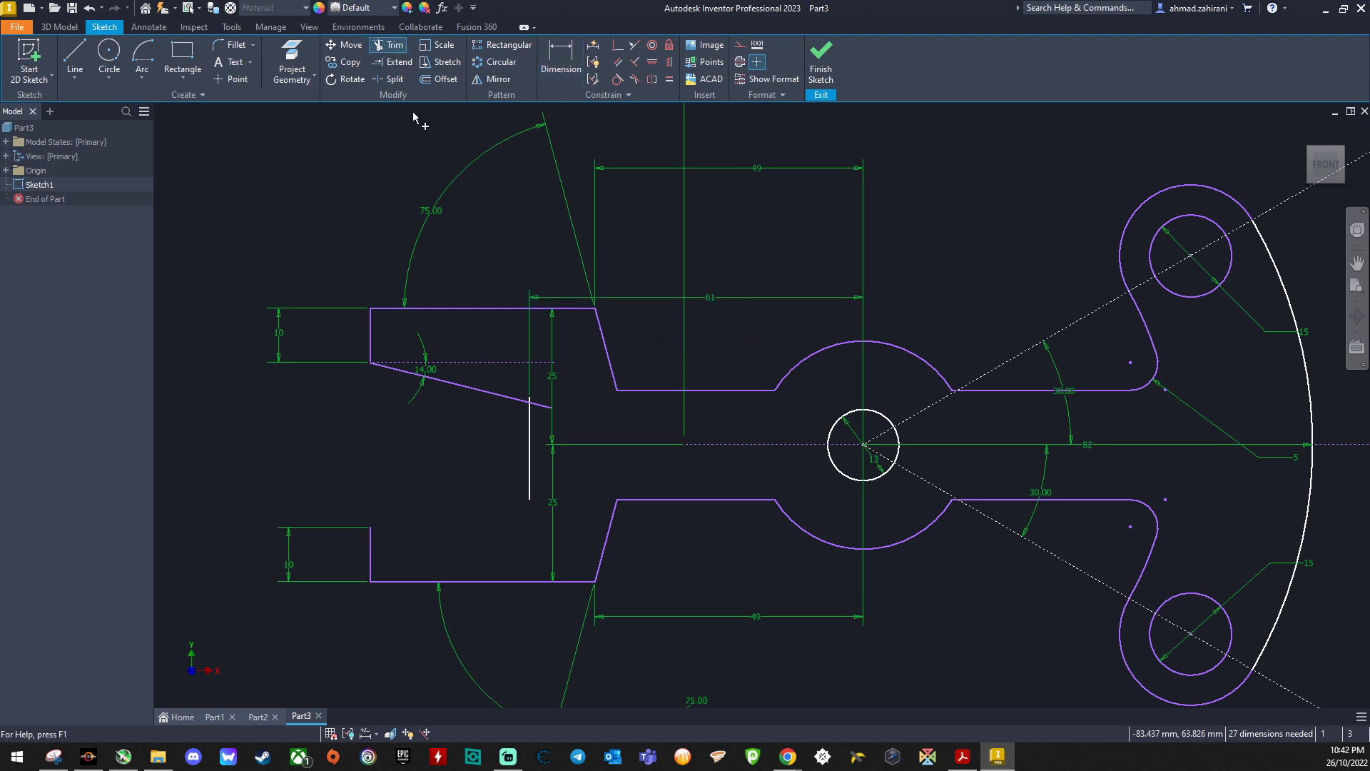
{"action": "left_click", "coordinate": [540, 404]}
{"action": "scroll", "coordinate": [540, 405], "scroll_direction": "up", "scroll_amount": 6}
{"action": "scroll", "coordinate": [509, 411], "scroll_direction": "up", "scroll_amount": 3}
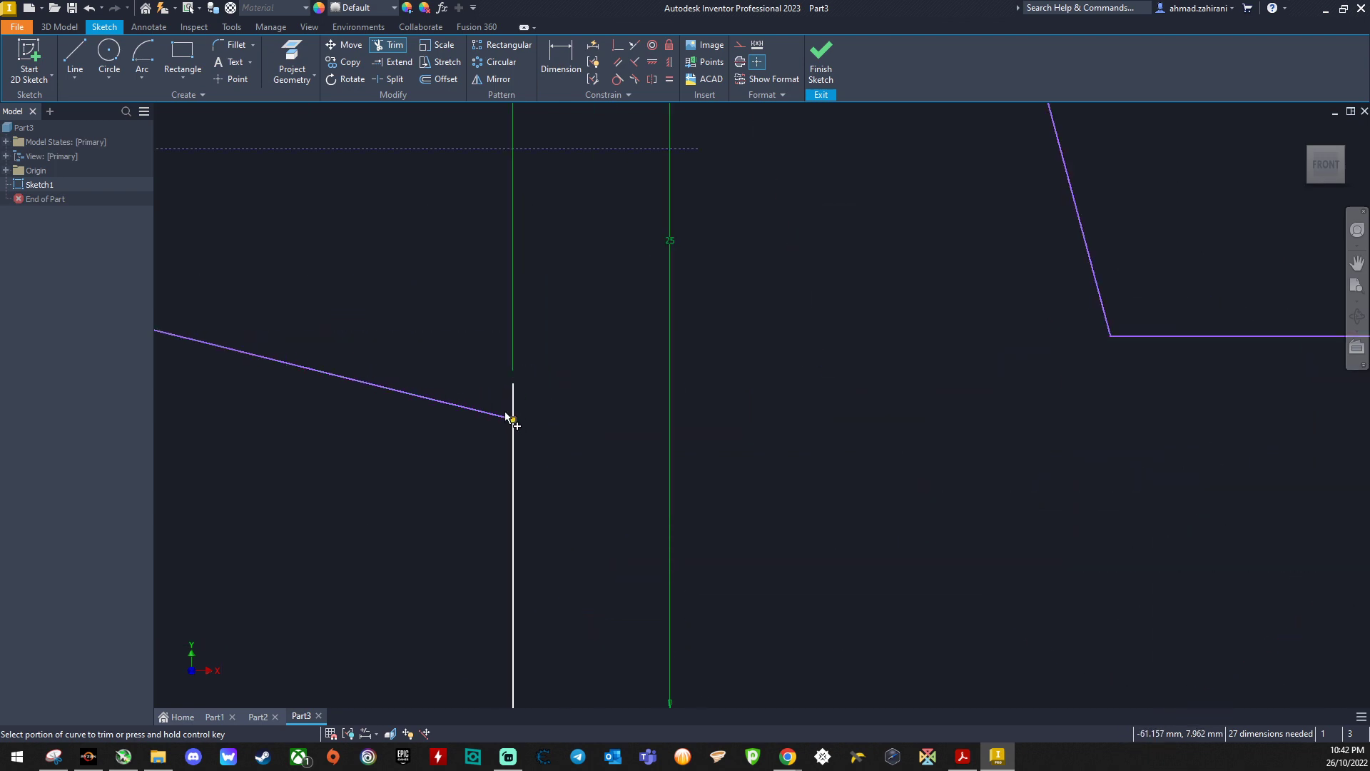
{"action": "scroll", "coordinate": [521, 406], "scroll_direction": "down", "scroll_amount": 8}
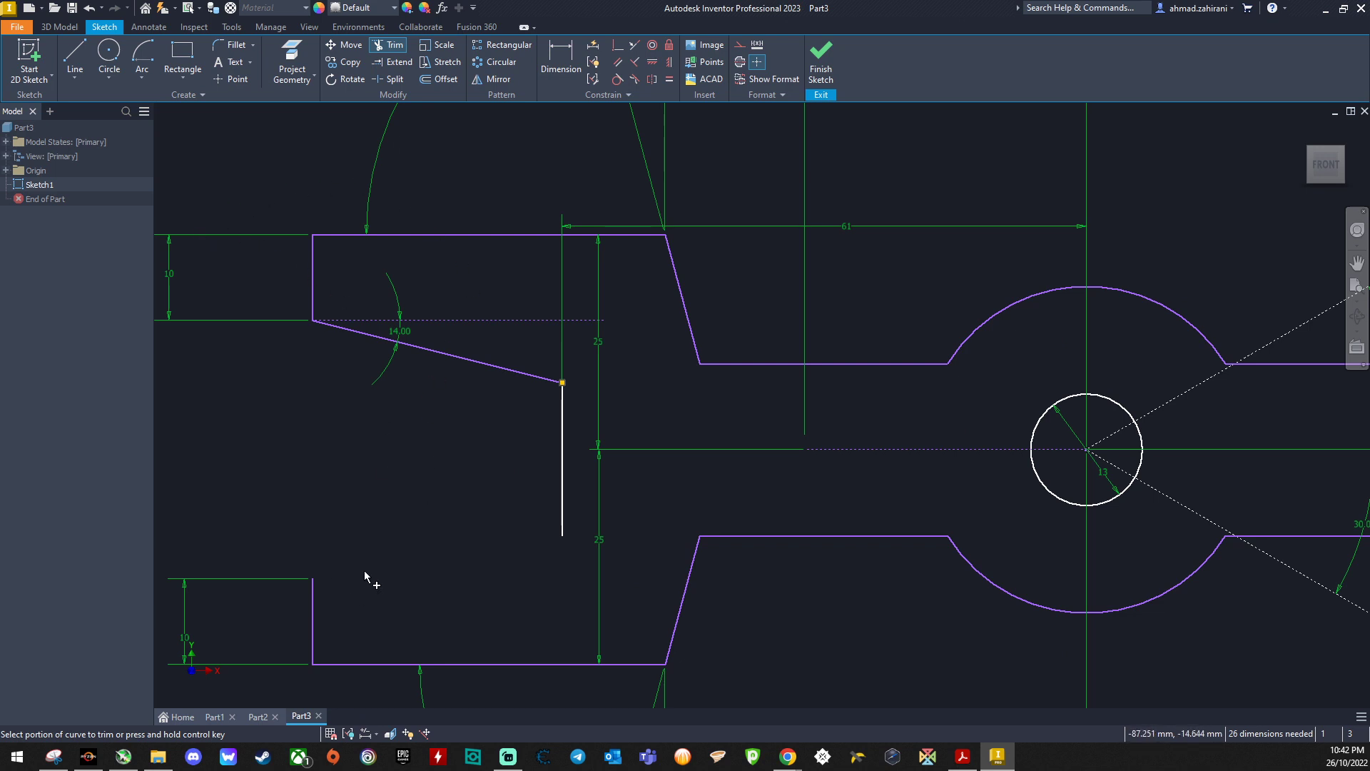
{"action": "key", "text": "Escape"}
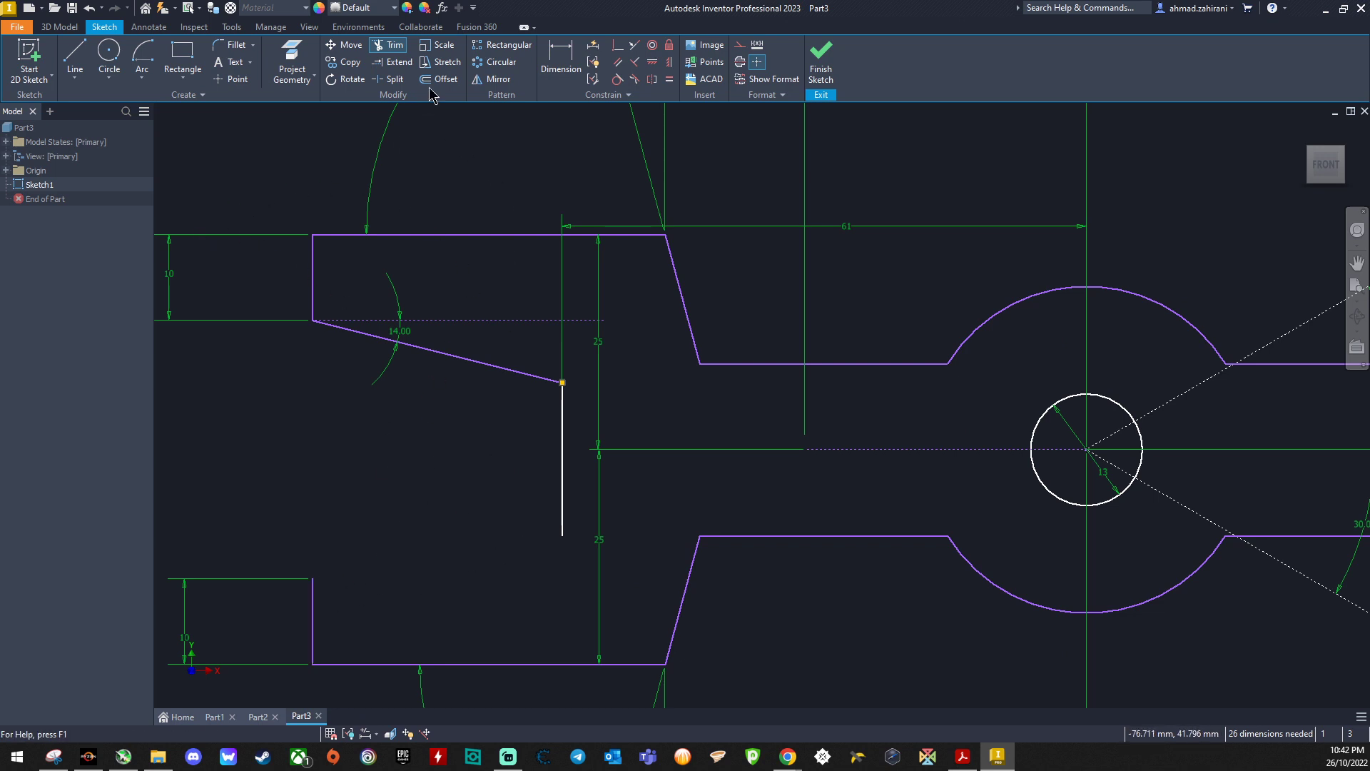
Mirror the notch's upper slanted line about the horizontal centreline to form the lower side of the notch.
{"action": "left_click", "coordinate": [493, 78]}
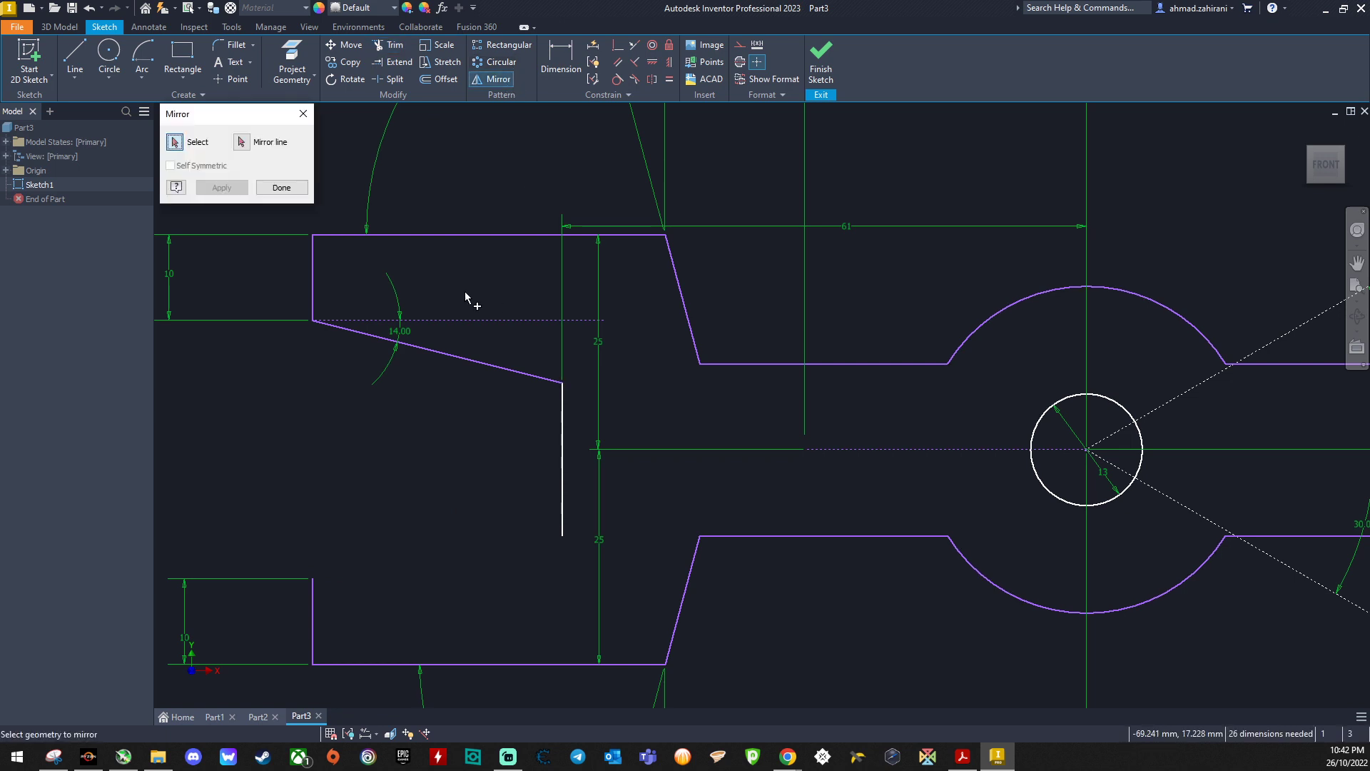
{"action": "left_click", "coordinate": [487, 367]}
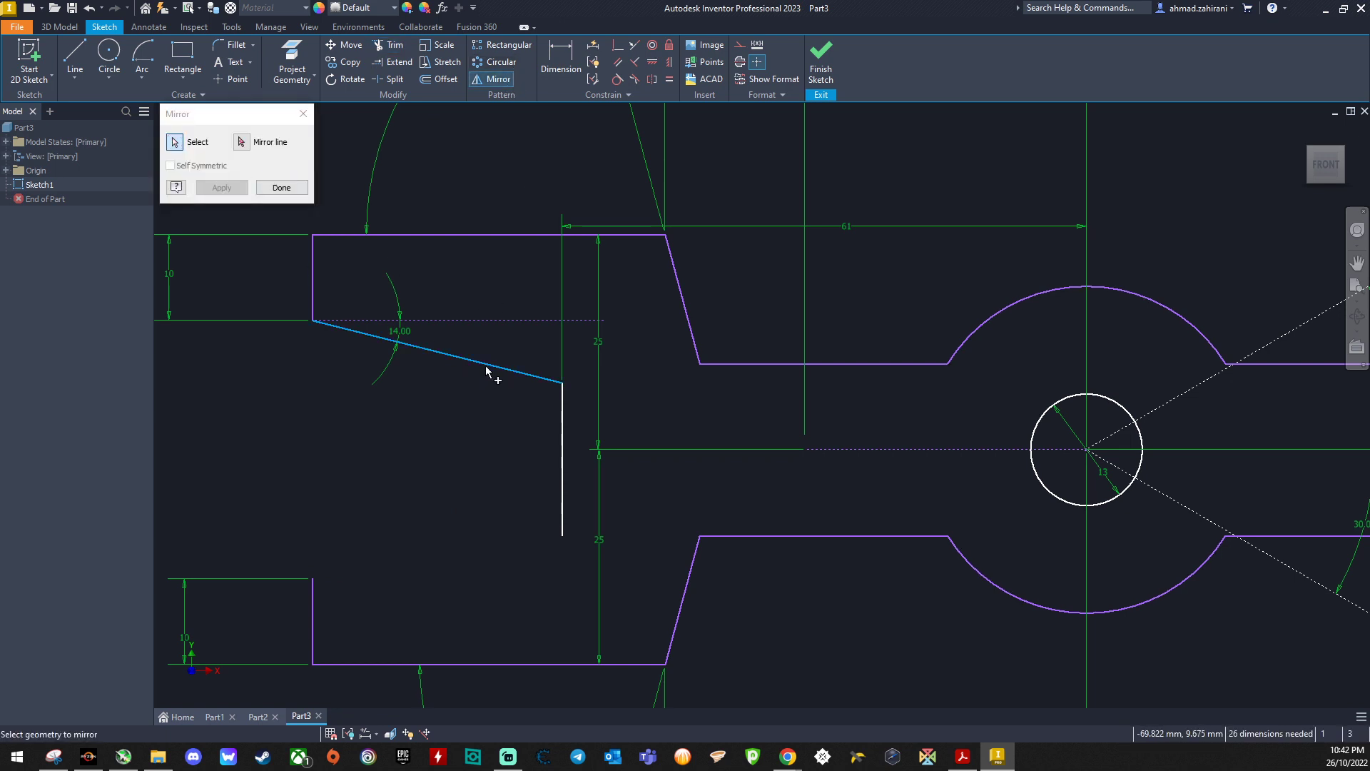
{"action": "left_click", "coordinate": [242, 142]}
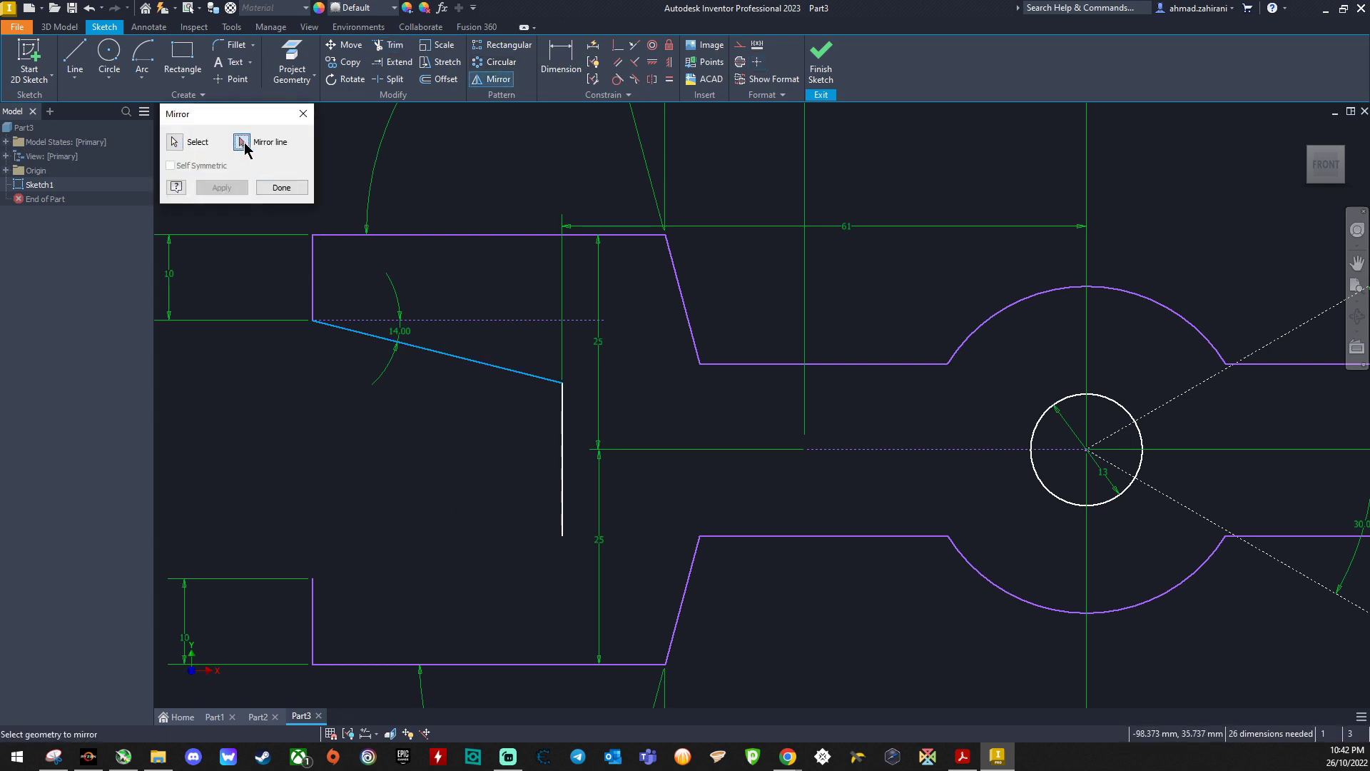
{"action": "left_click", "coordinate": [862, 450]}
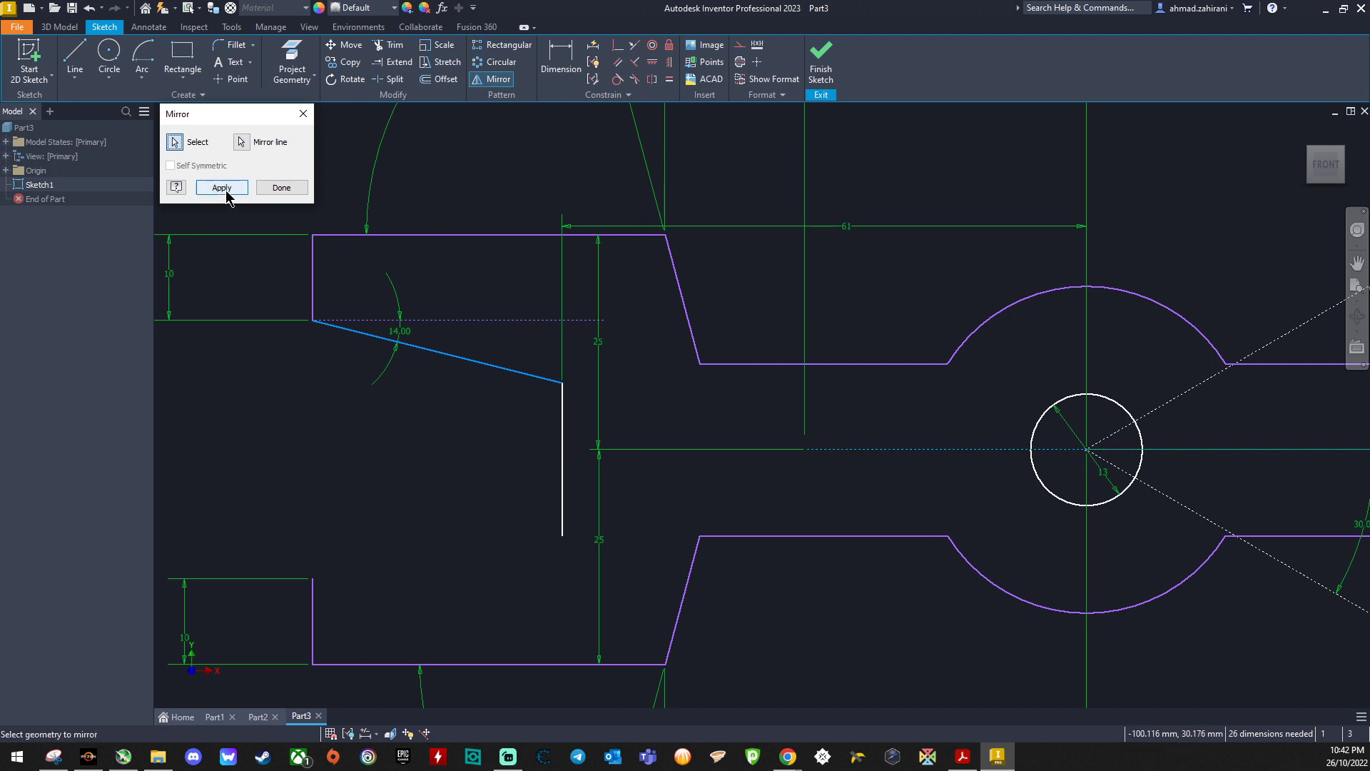
{"action": "left_click", "coordinate": [222, 188]}
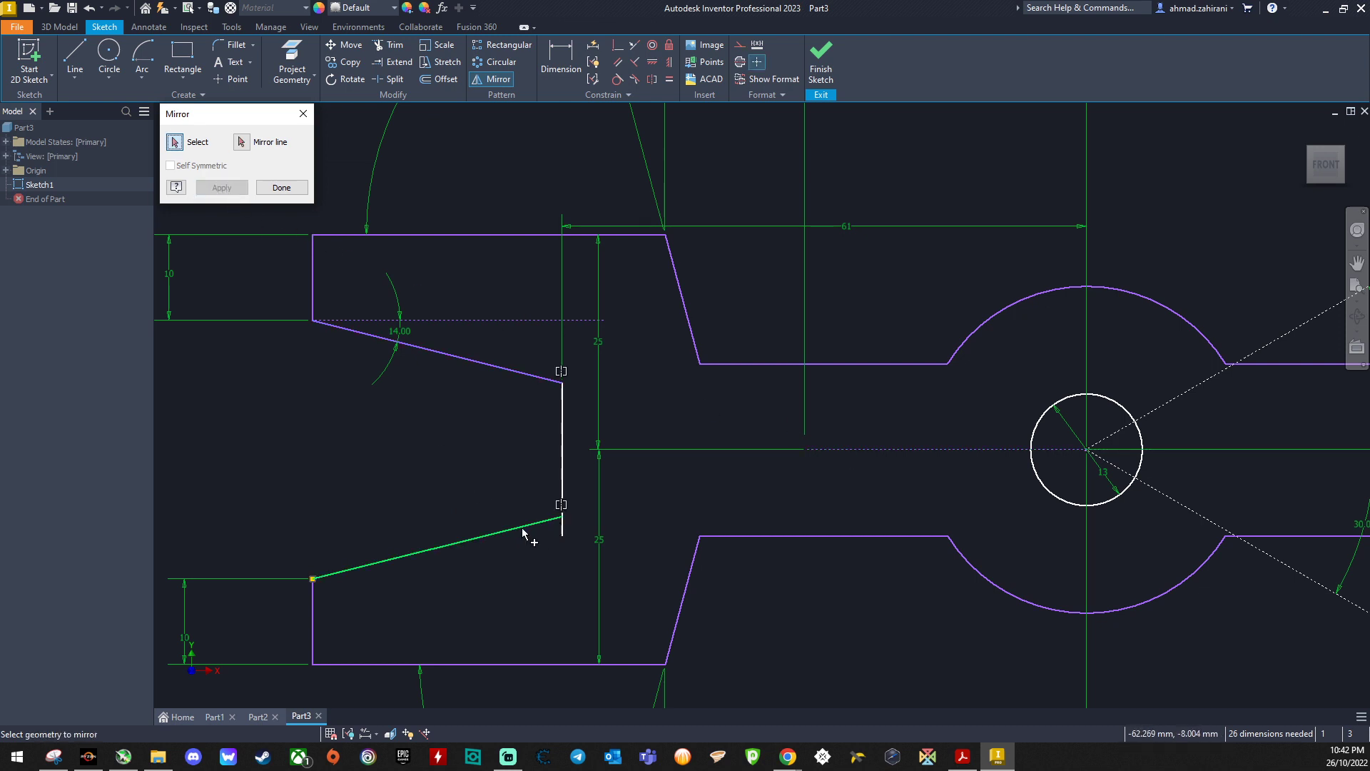
{"action": "left_click", "coordinate": [281, 187]}
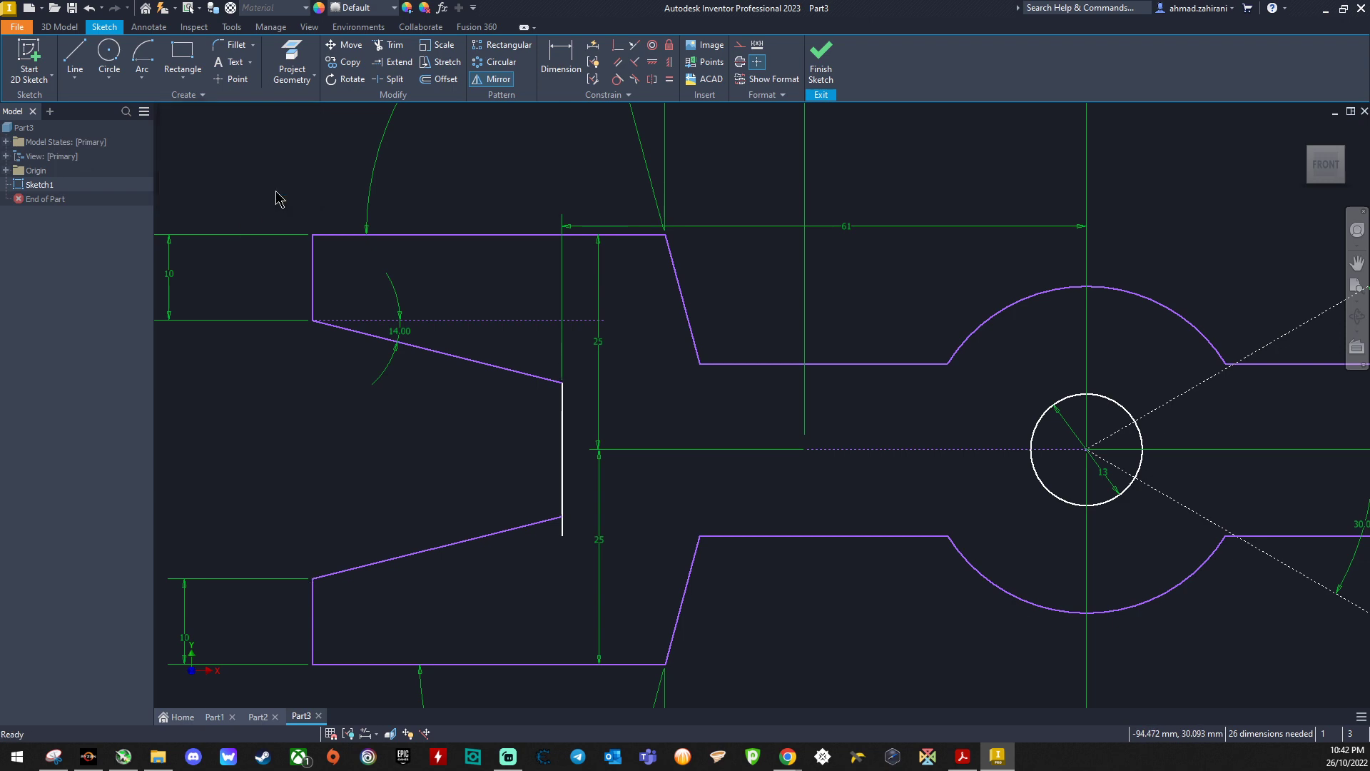
Trim the end of the notch's inner vertical line that overshoots the lower slanted line.
{"action": "left_click", "coordinate": [1355, 286]}
{"action": "scroll", "coordinate": [640, 707], "scroll_direction": "up", "scroll_amount": 3}
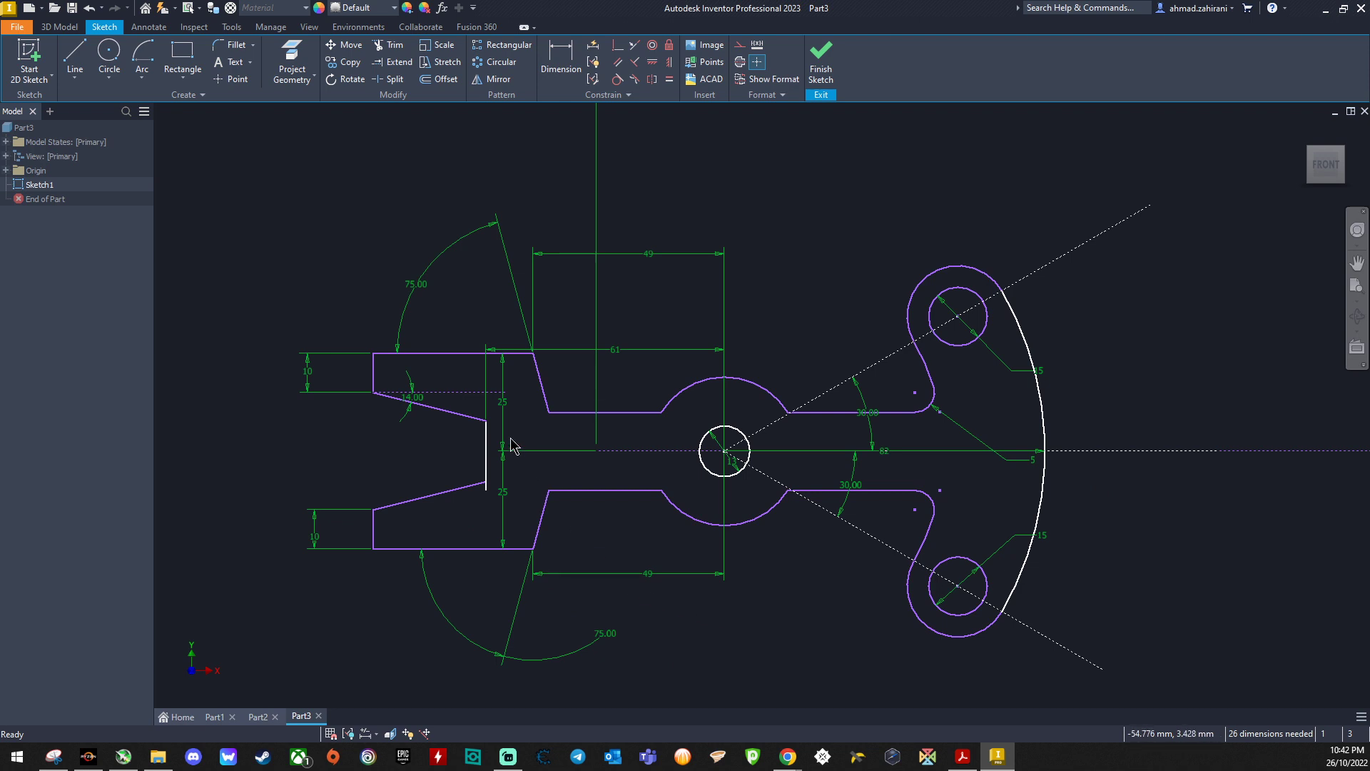
{"action": "scroll", "coordinate": [512, 446], "scroll_direction": "up", "scroll_amount": 9}
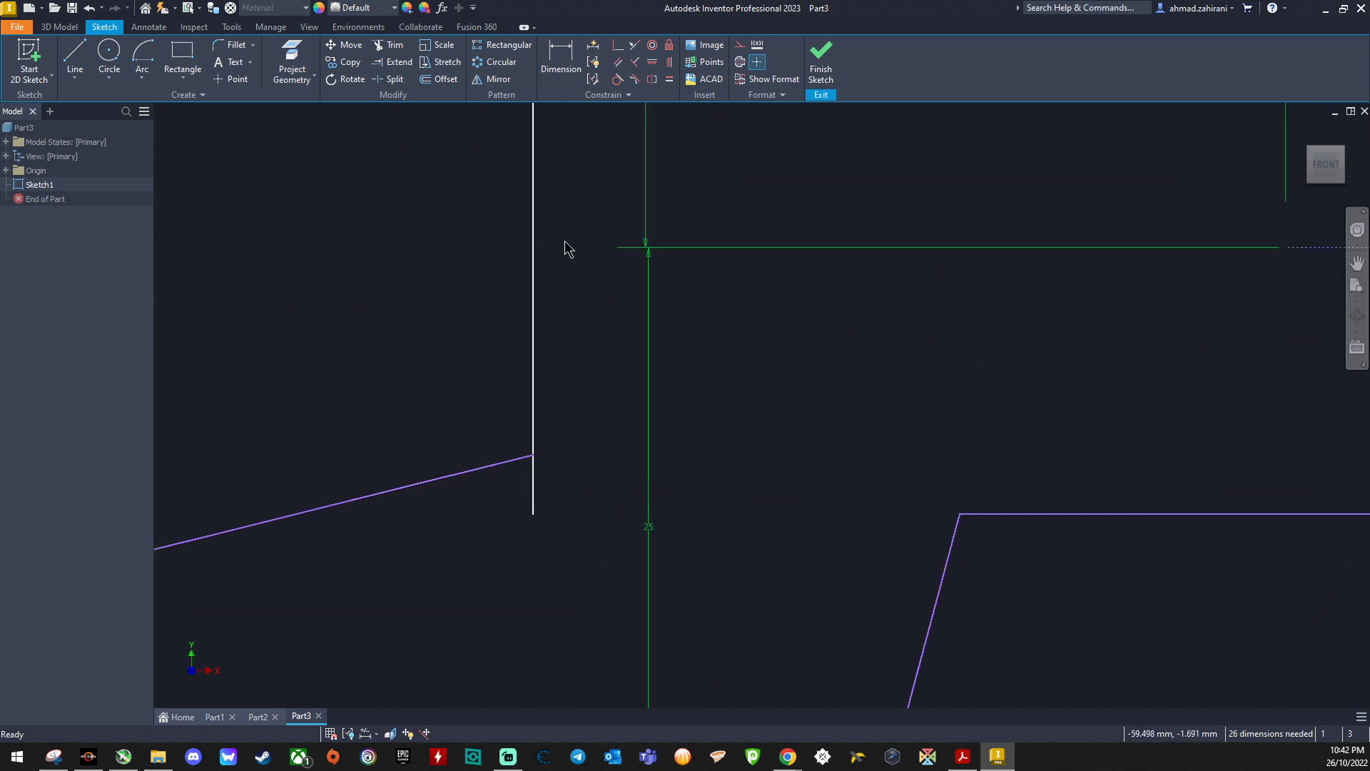
{"action": "left_click", "coordinate": [390, 45]}
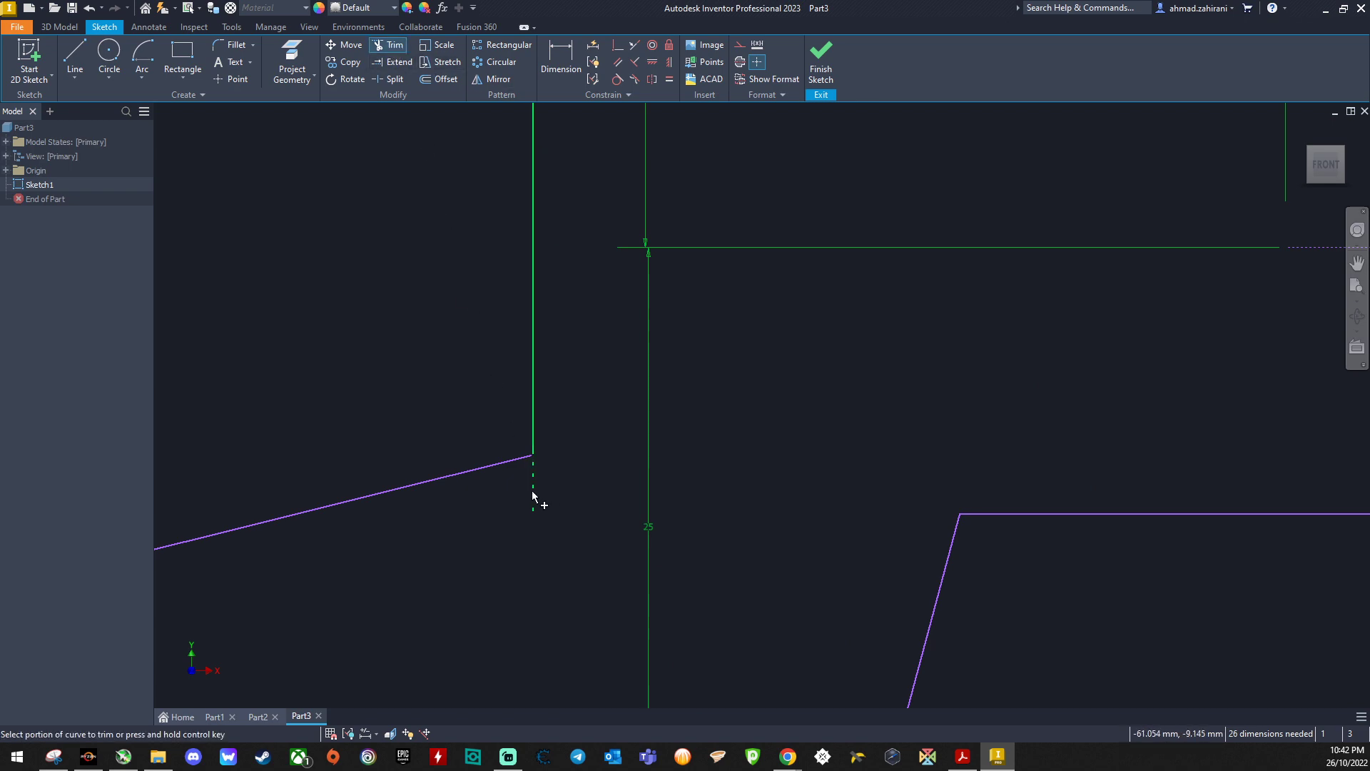
{"action": "left_click", "coordinate": [533, 492]}
{"action": "scroll", "coordinate": [920, 506], "scroll_direction": "down", "scroll_amount": 8}
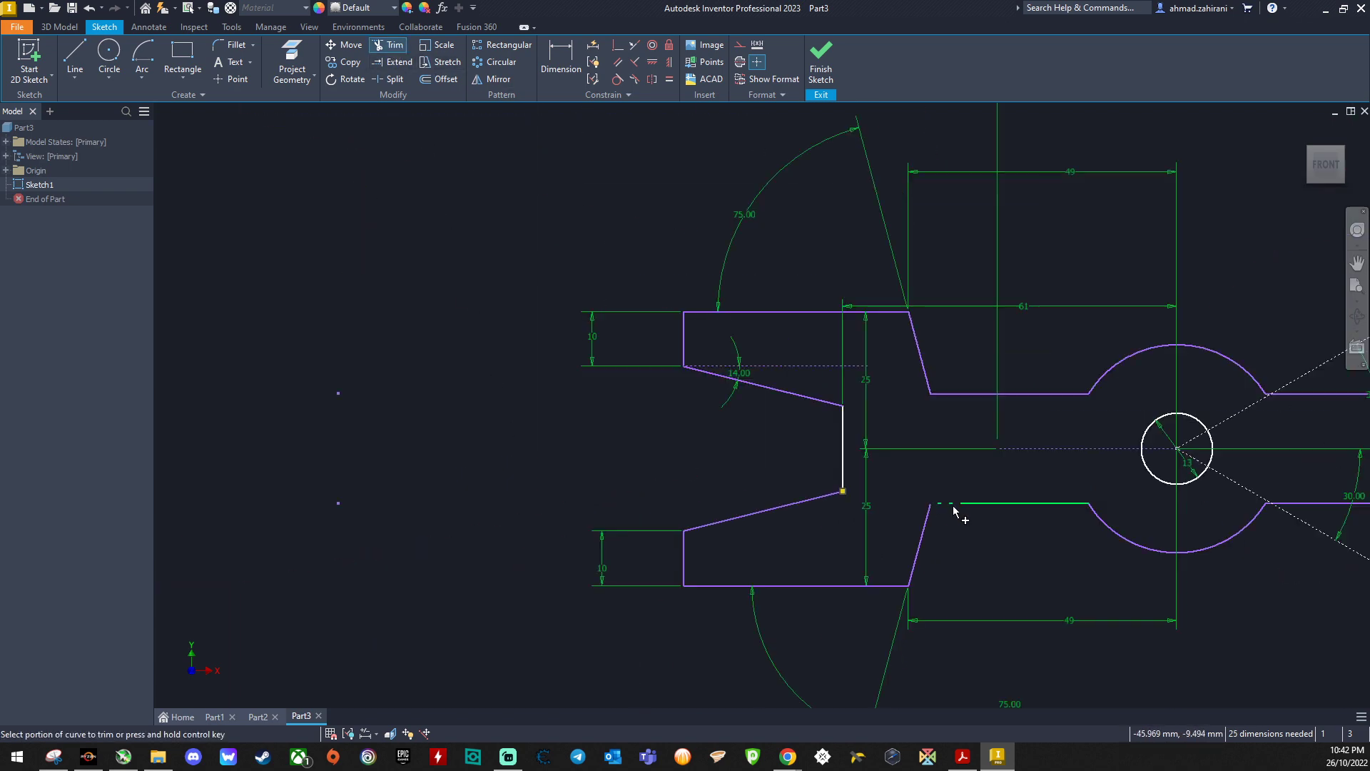
Finish the profile sketch and show it in the isometric home view.
{"action": "left_click", "coordinate": [1358, 293]}
{"action": "scroll", "coordinate": [678, 692], "scroll_direction": "down", "scroll_amount": 2}
{"action": "scroll", "coordinate": [676, 689], "scroll_direction": "up", "scroll_amount": 3}
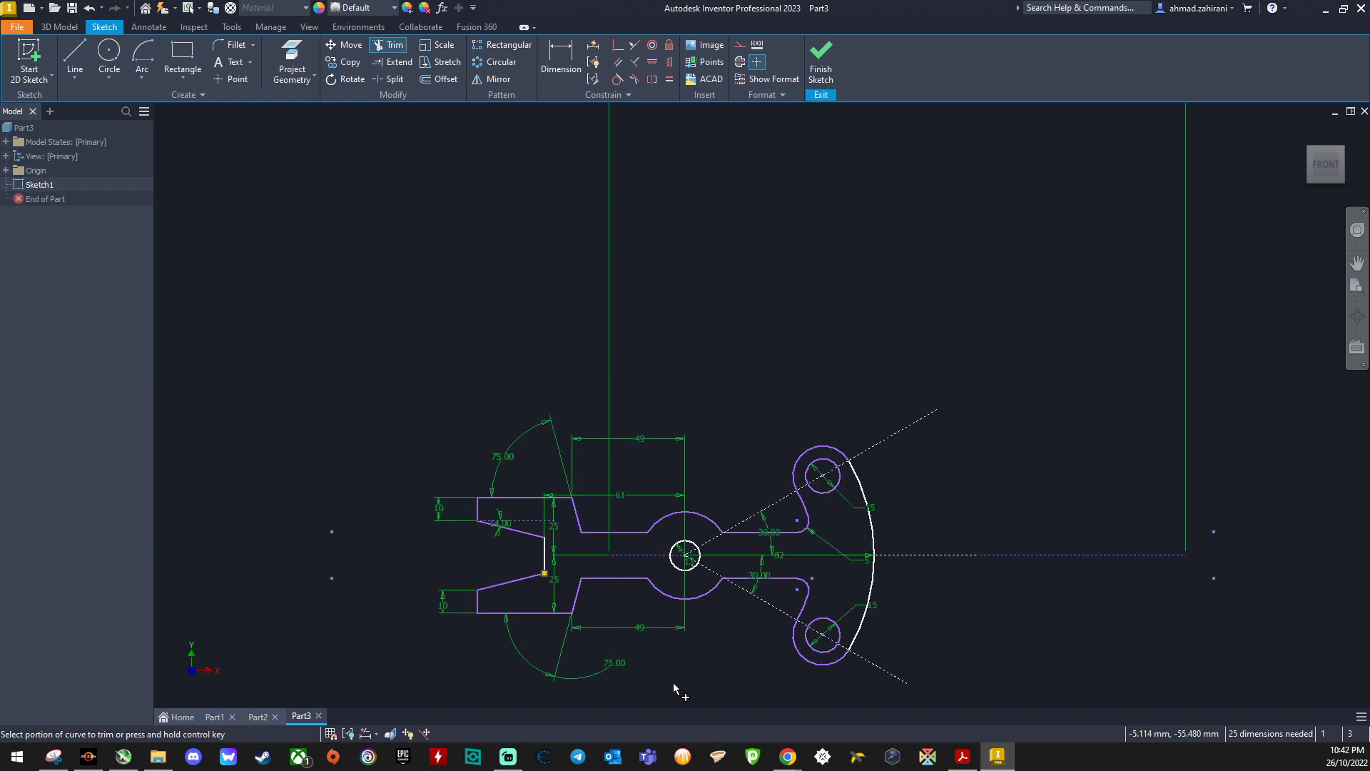
{"action": "scroll", "coordinate": [675, 689], "scroll_direction": "up", "scroll_amount": 3}
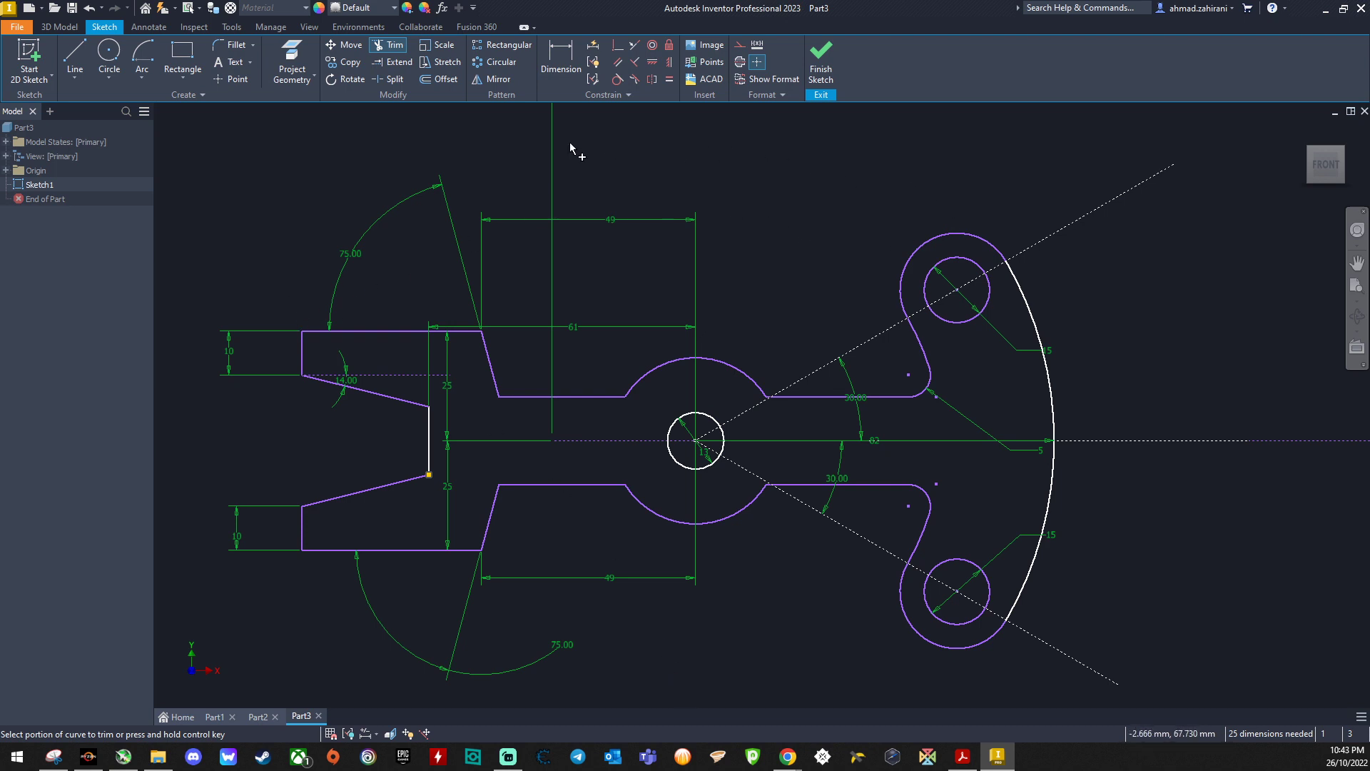
{"action": "left_click", "coordinate": [821, 68]}
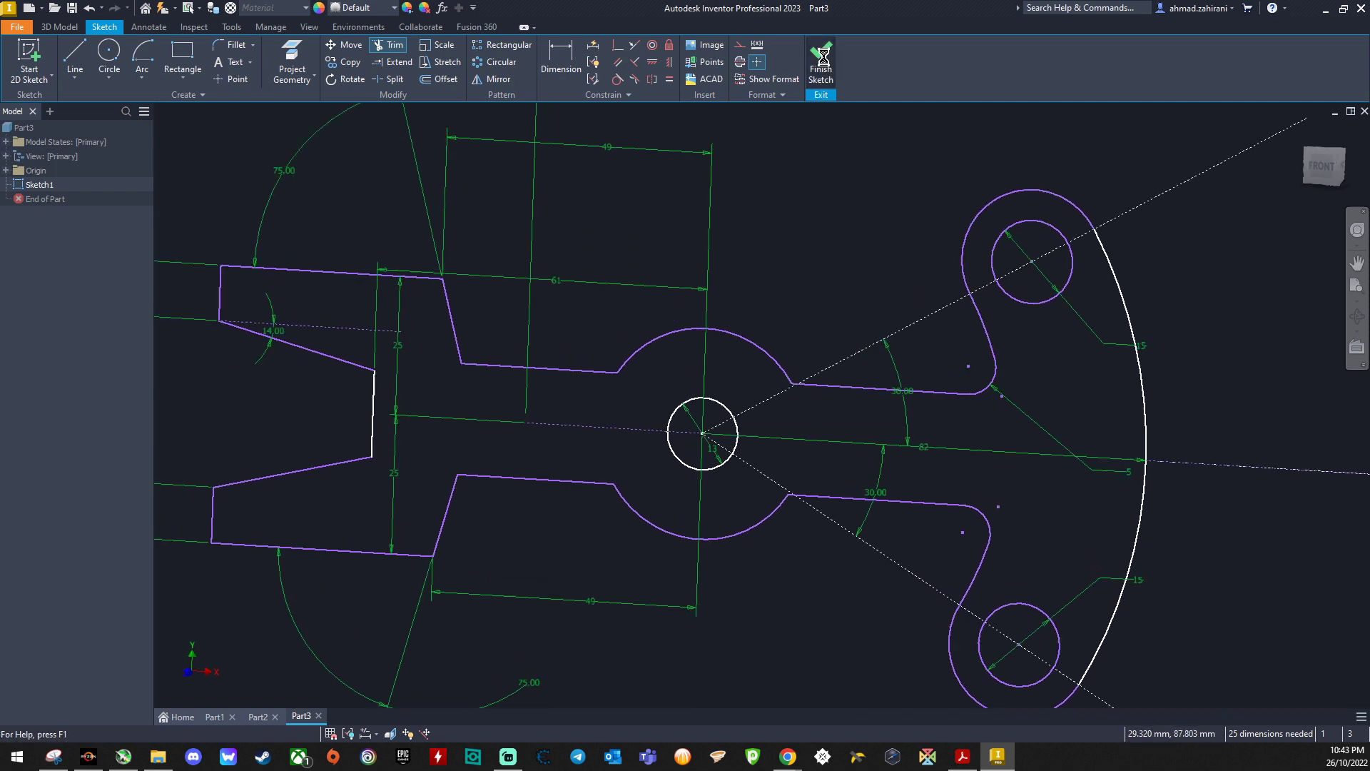
{"action": "left_click", "coordinate": [1313, 169]}
{"action": "left_click", "coordinate": [1303, 133]}
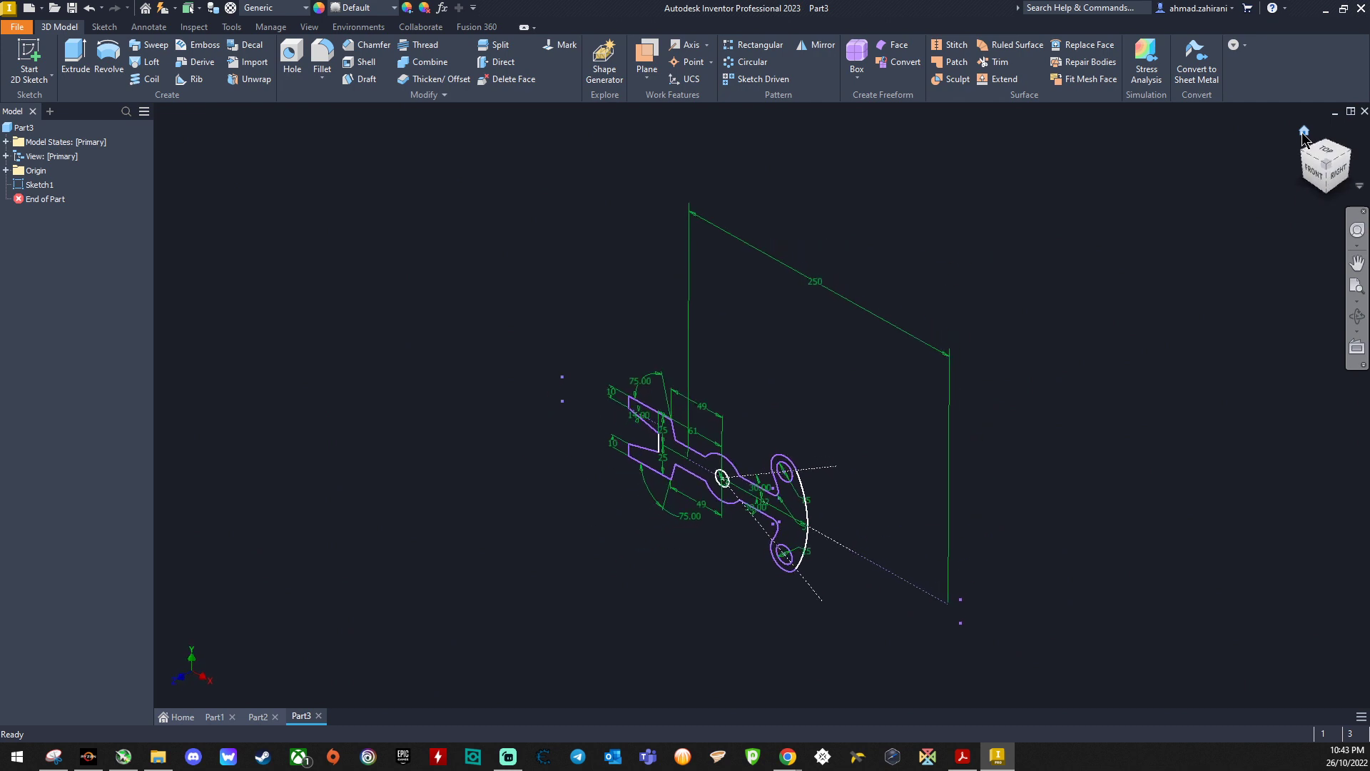
{"action": "scroll", "coordinate": [707, 577], "scroll_direction": "up", "scroll_amount": 2}
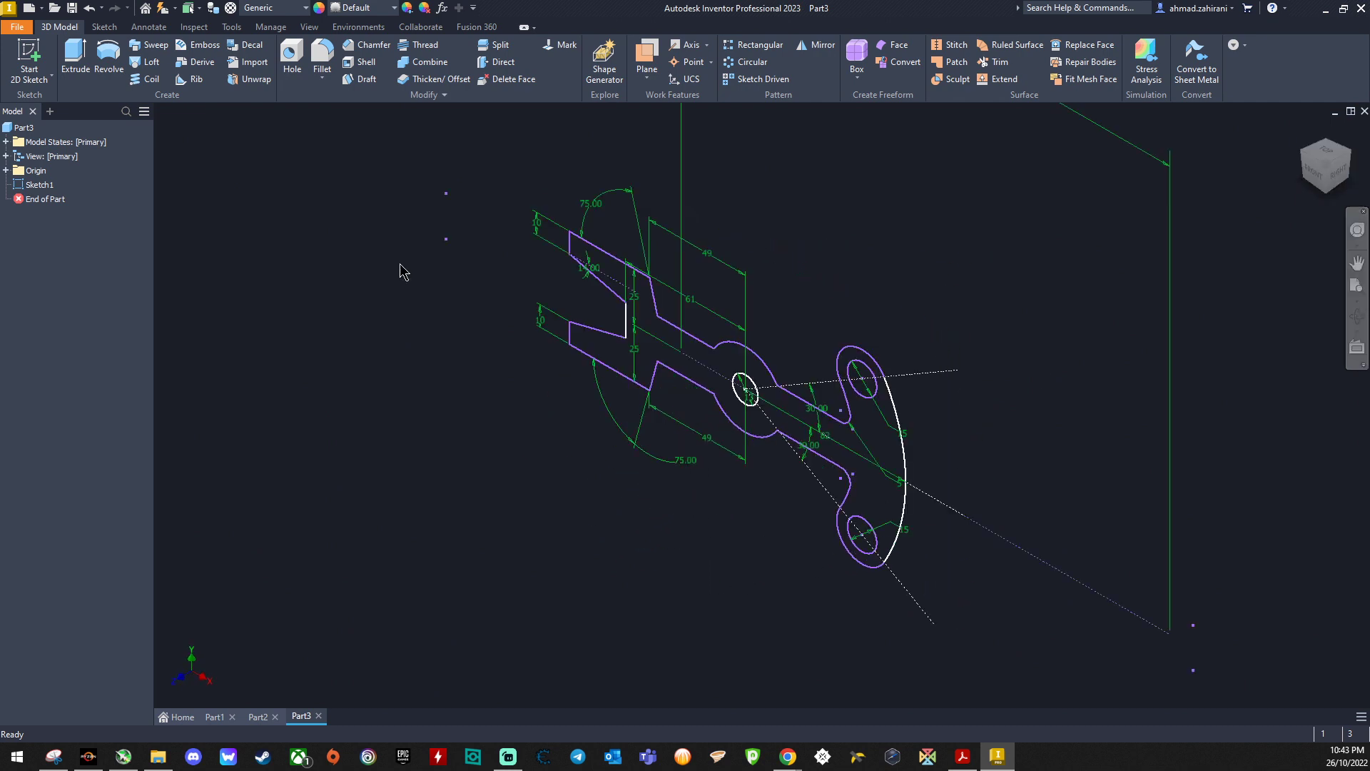
Set up an asymmetric extrusion of the part profile with distance A at 10 mm and distance B at 15 mm.
{"action": "left_click", "coordinate": [74, 59]}
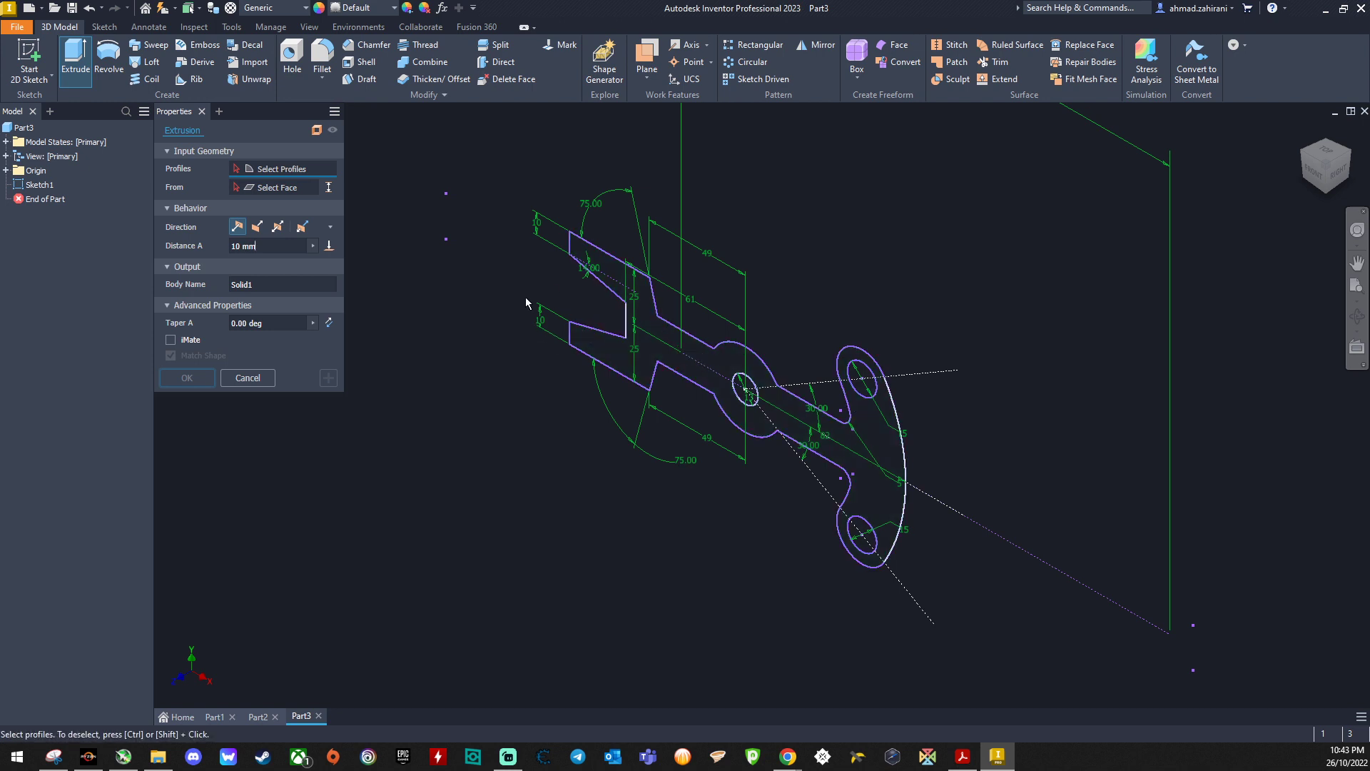
{"action": "left_click", "coordinate": [610, 358]}
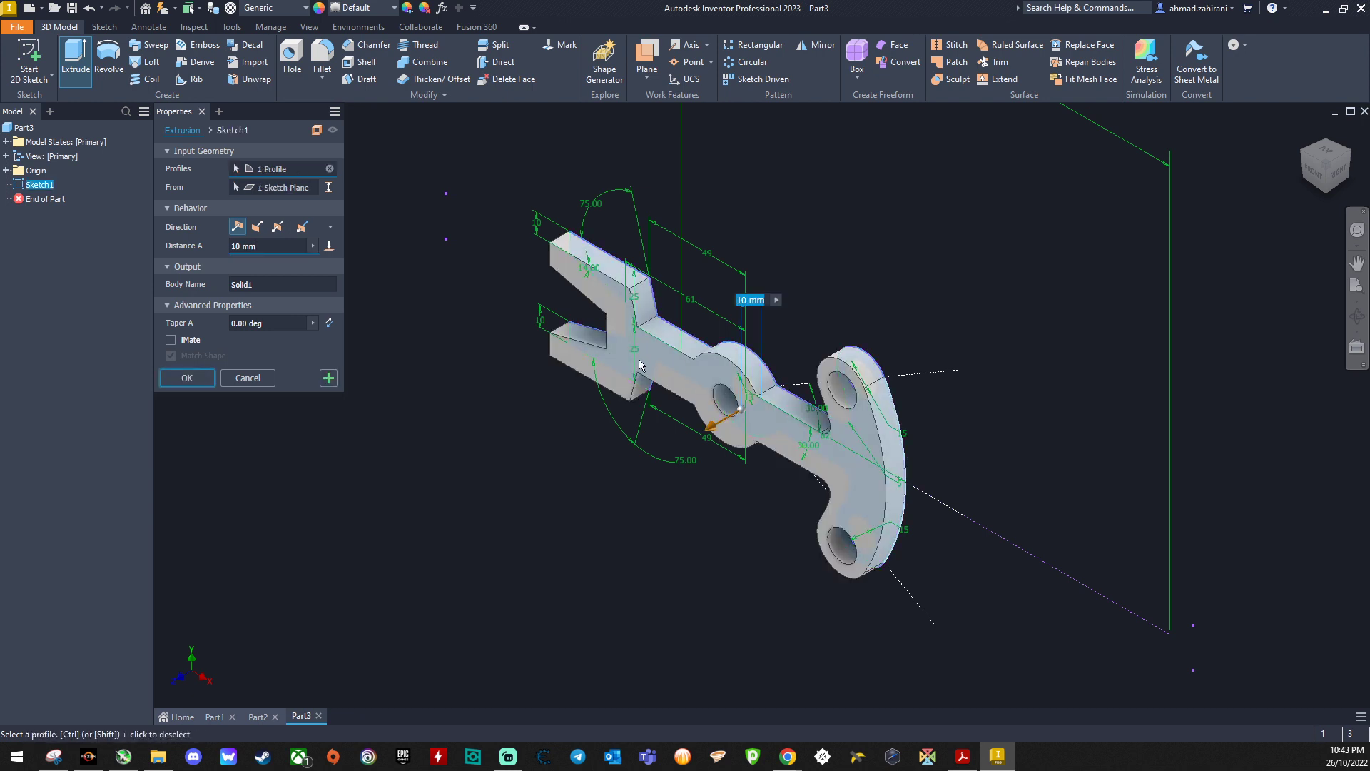
{"action": "left_click", "coordinate": [302, 228]}
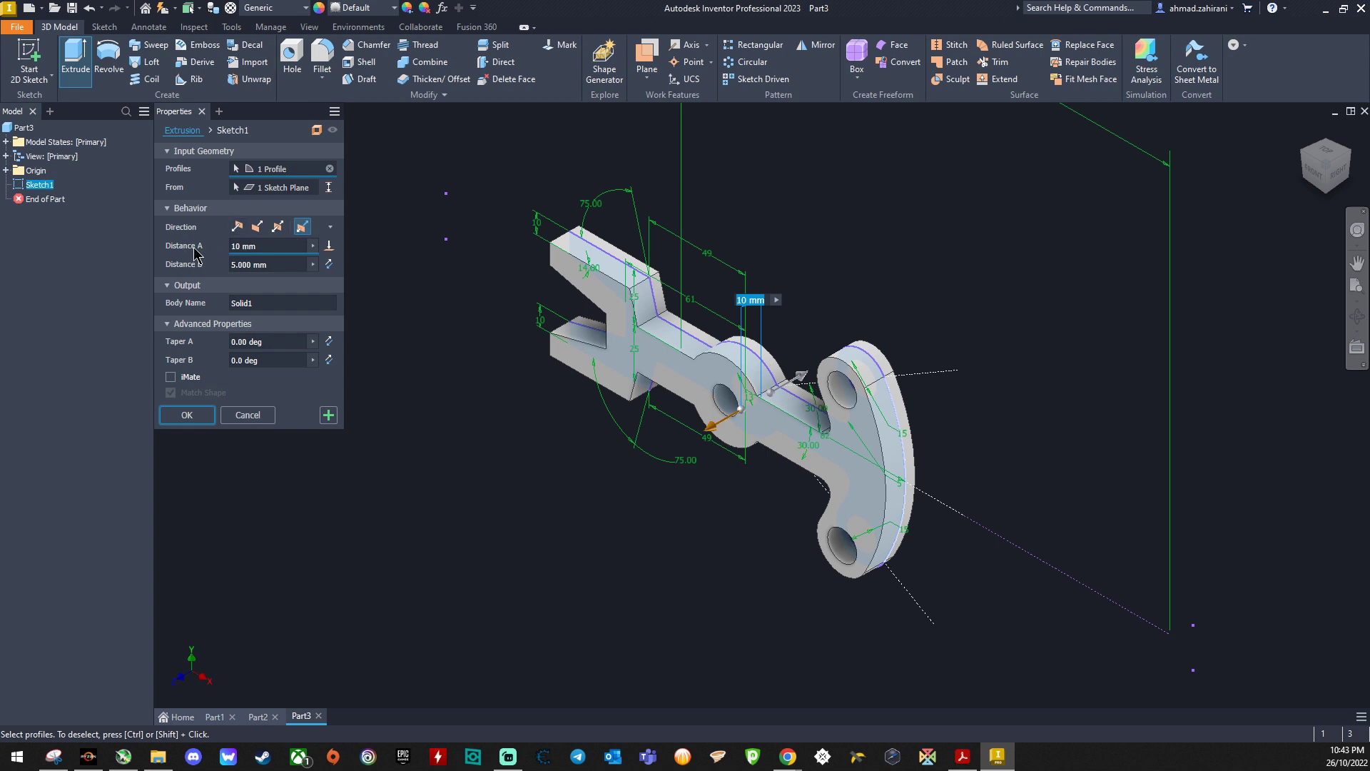
{"action": "left_click", "coordinate": [237, 264]}
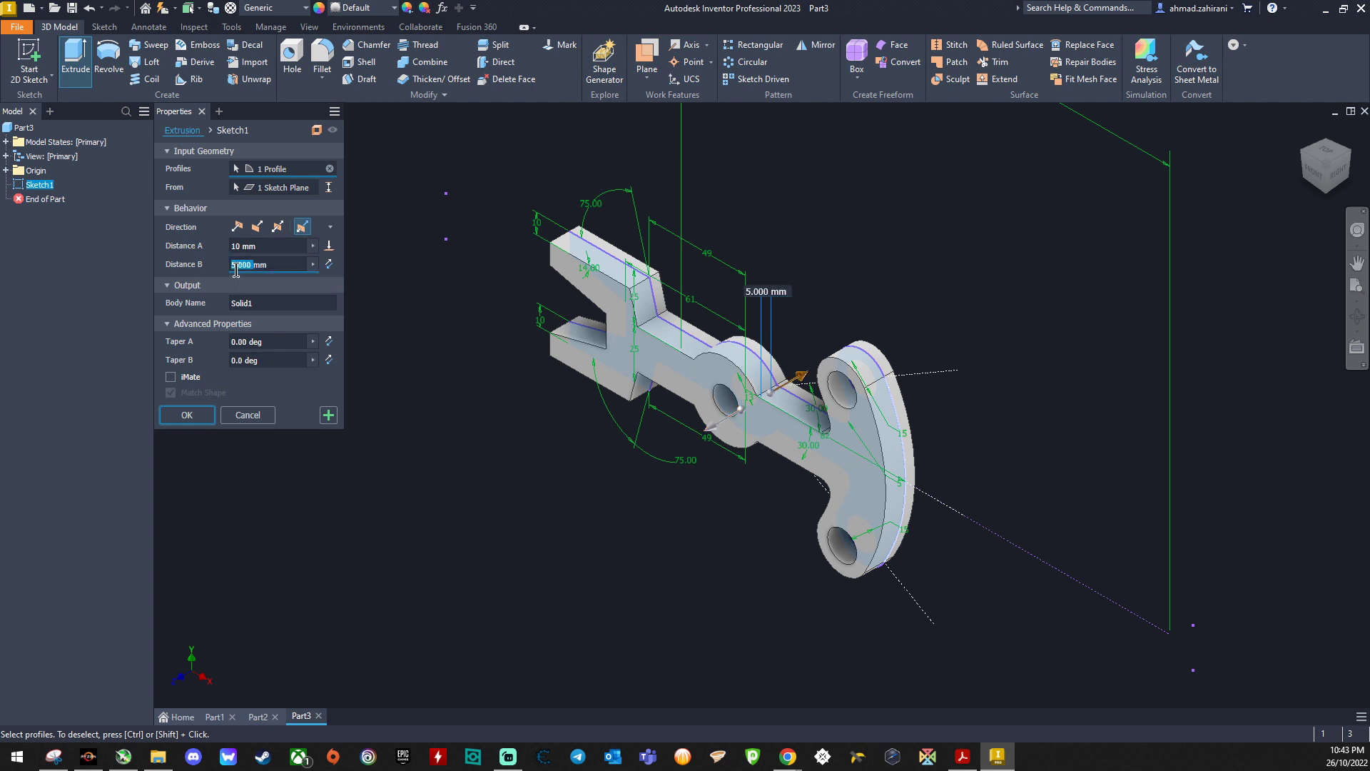
{"action": "type", "text": "15mm"}
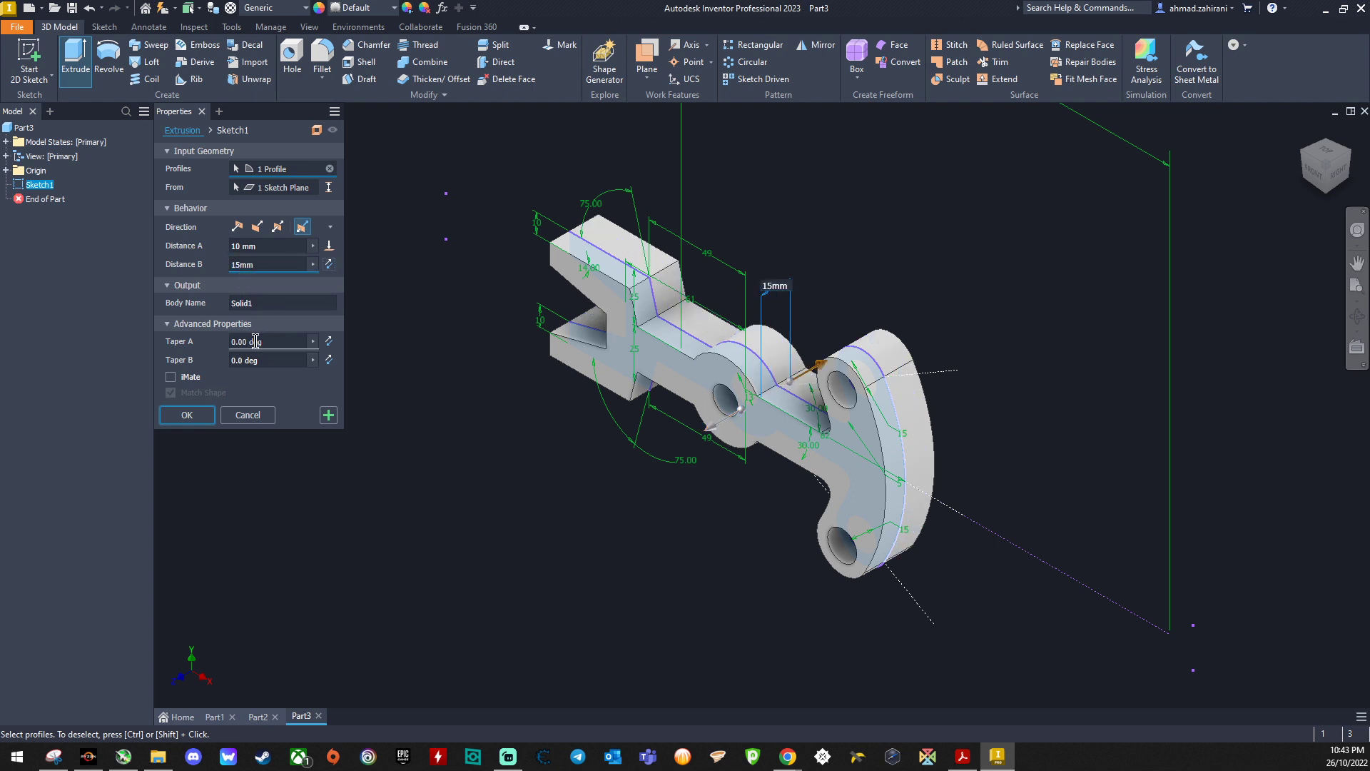
Set the extrusion's taper A to -35 degrees, leaving taper B at 0, and create the solid.
{"action": "left_click", "coordinate": [255, 342]}
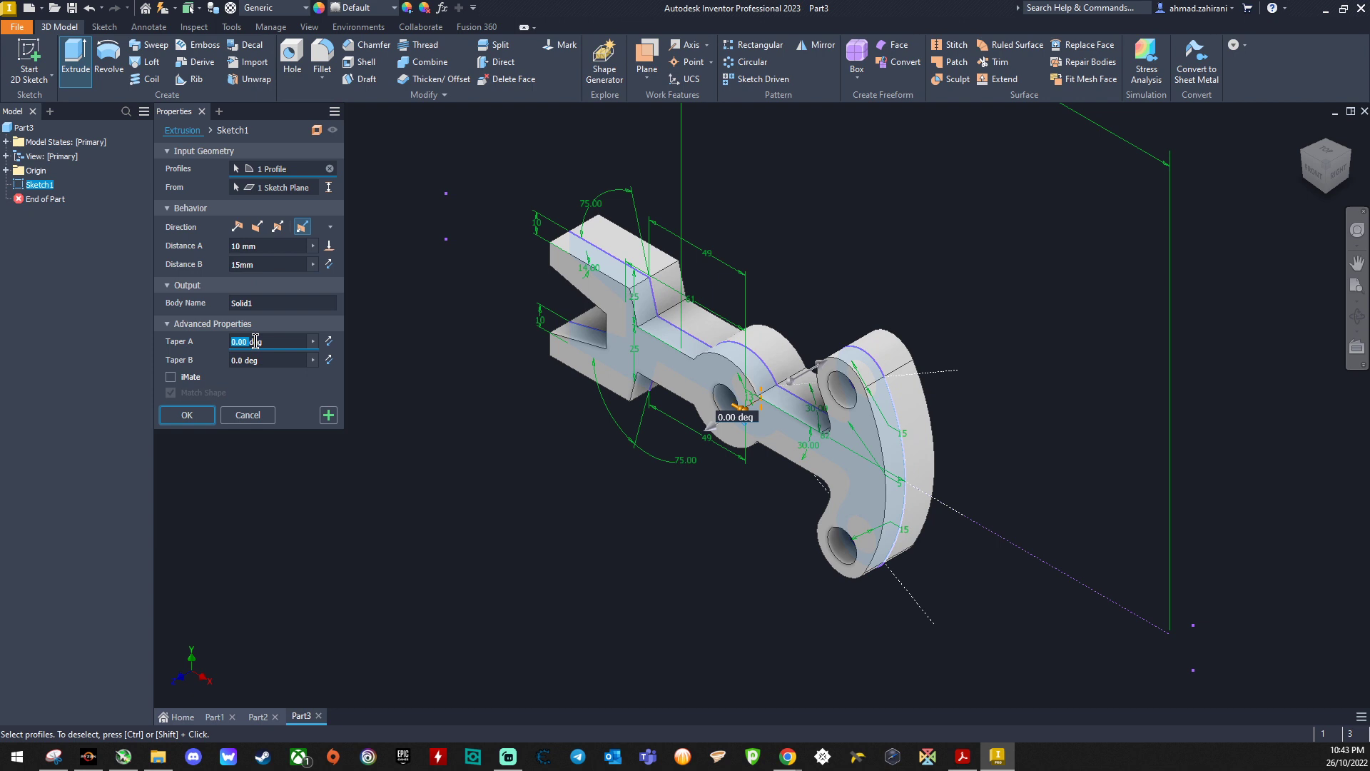
{"action": "type", "text": "-26"}
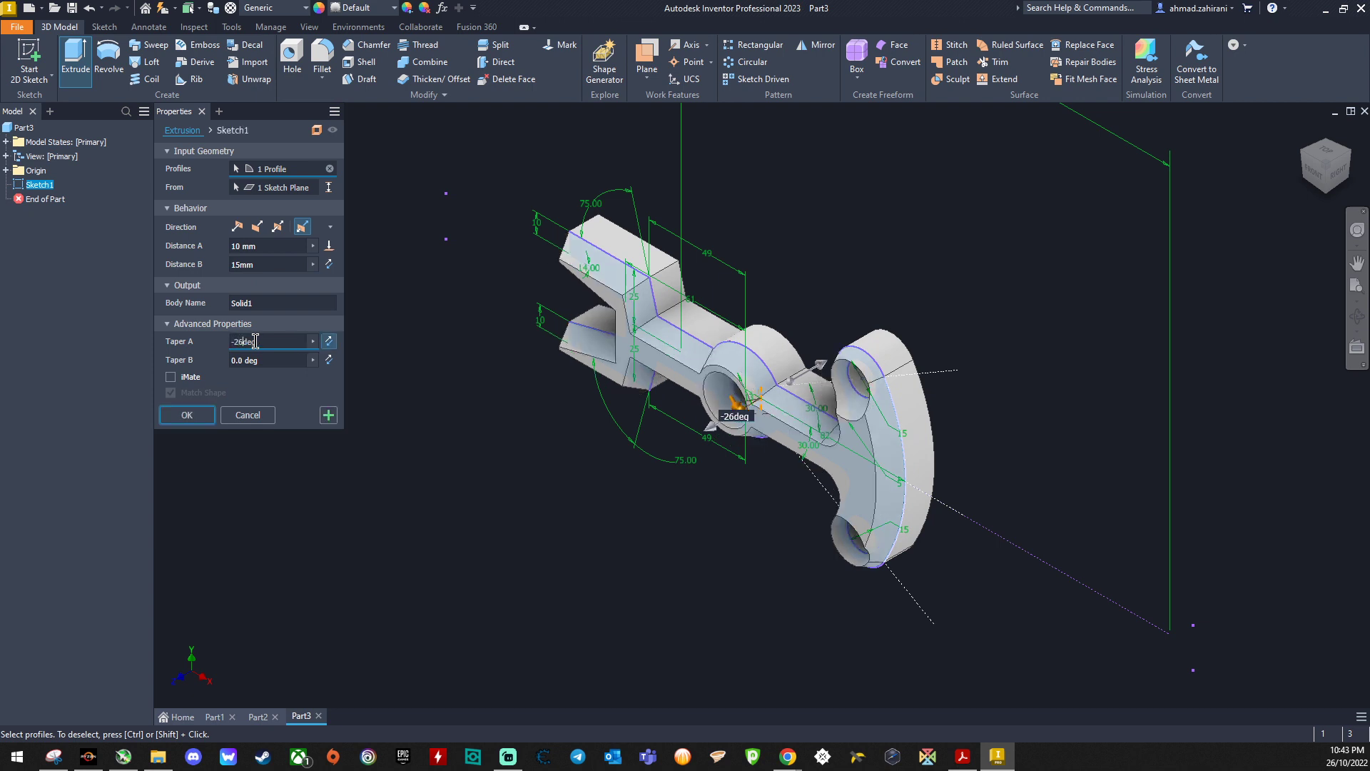
{"action": "key", "text": "BackSpace"}
{"action": "key", "text": "BackSpace"}
{"action": "type", "text": "35"}
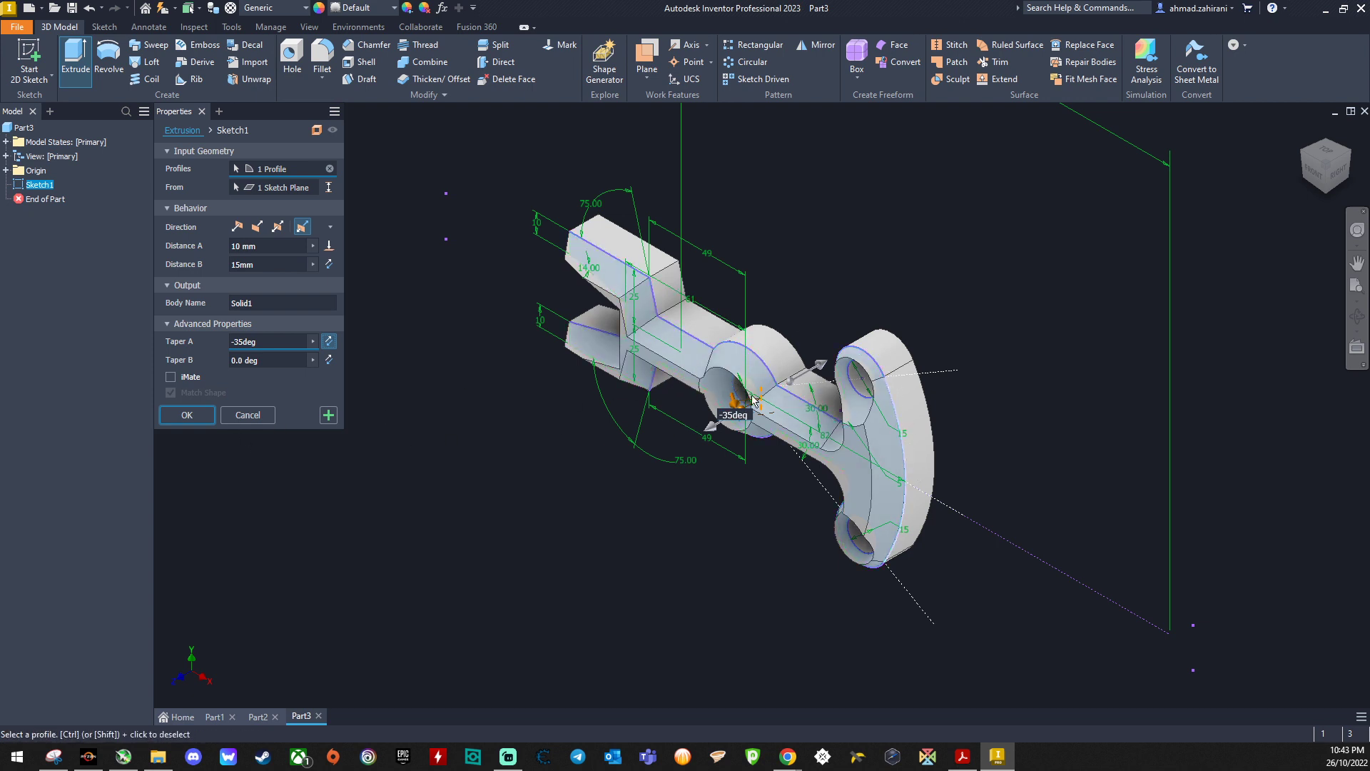
{"action": "left_click", "coordinate": [187, 414]}
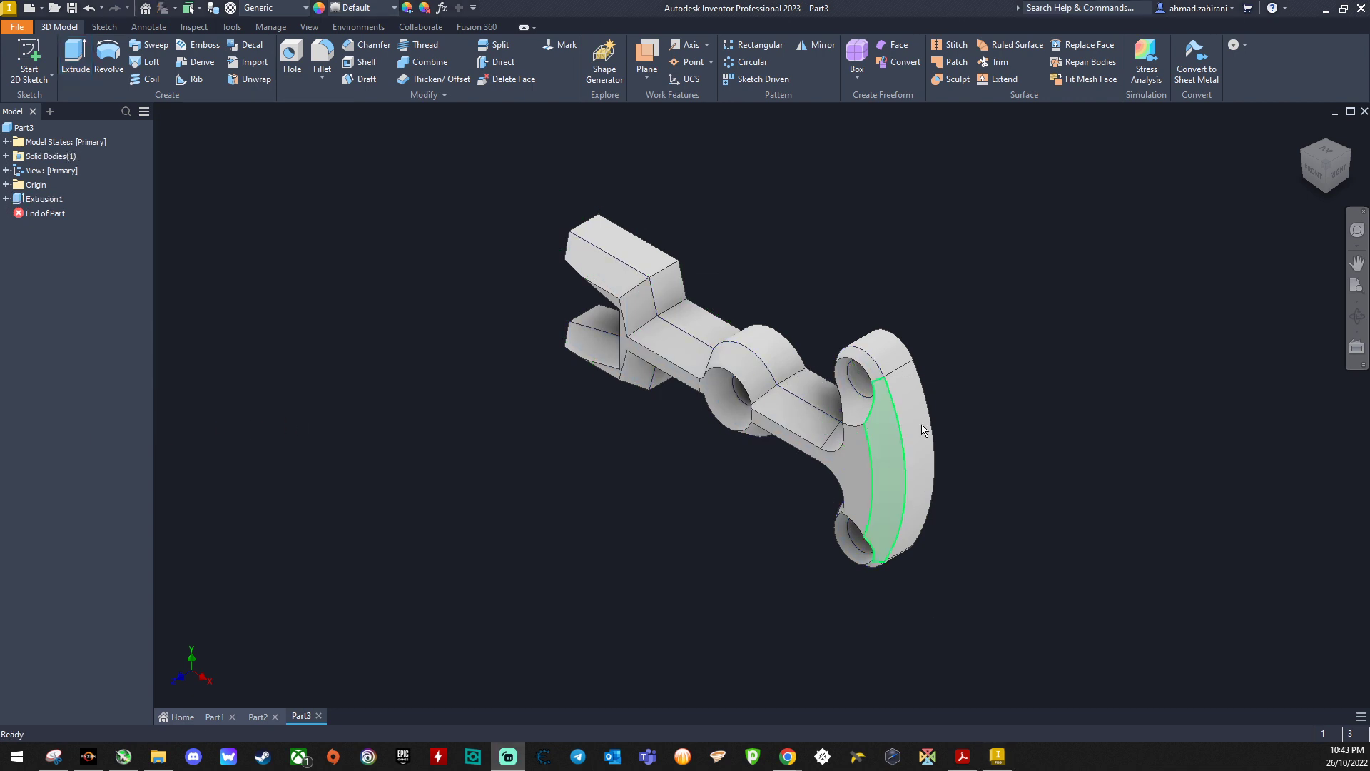
Examine the tapered solid's shape from the front and in the isometric home view.
{"action": "left_click", "coordinate": [1315, 173]}
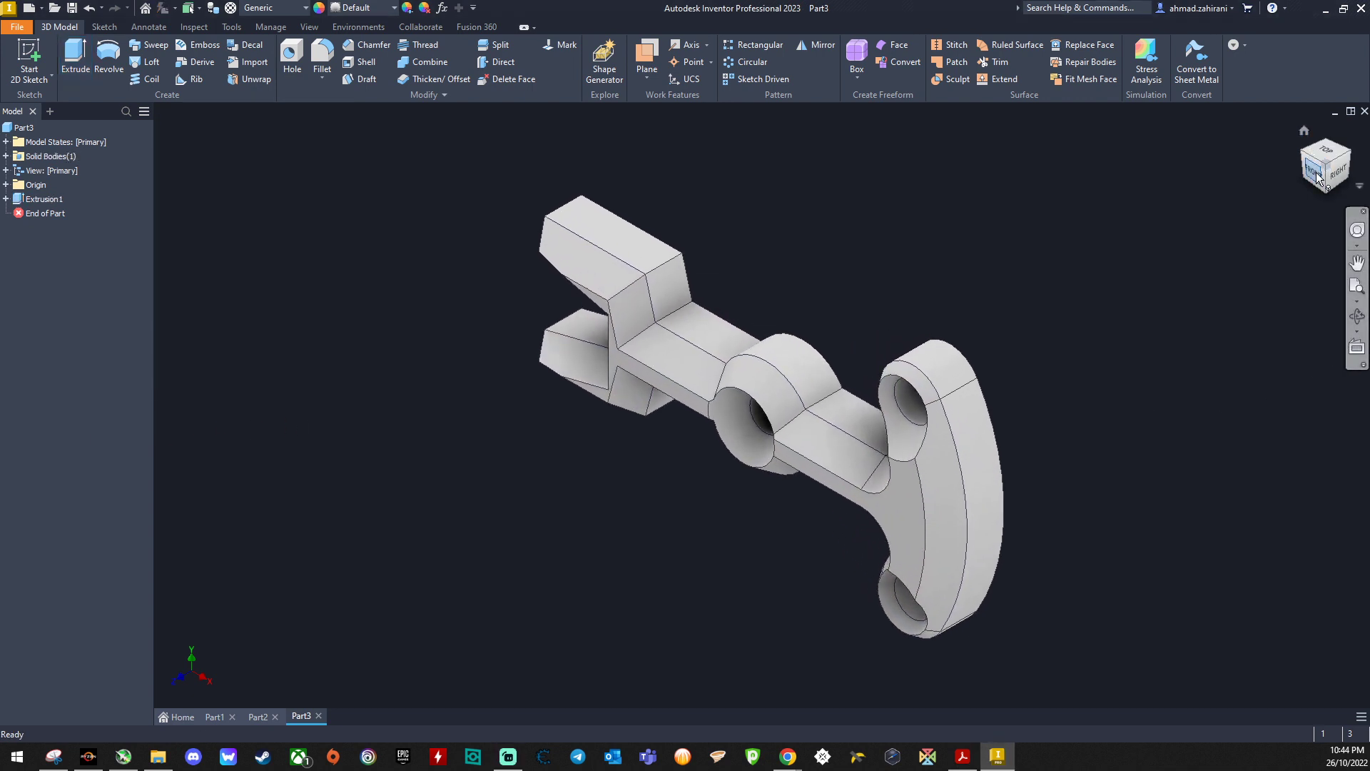
{"action": "left_click", "coordinate": [1304, 133]}
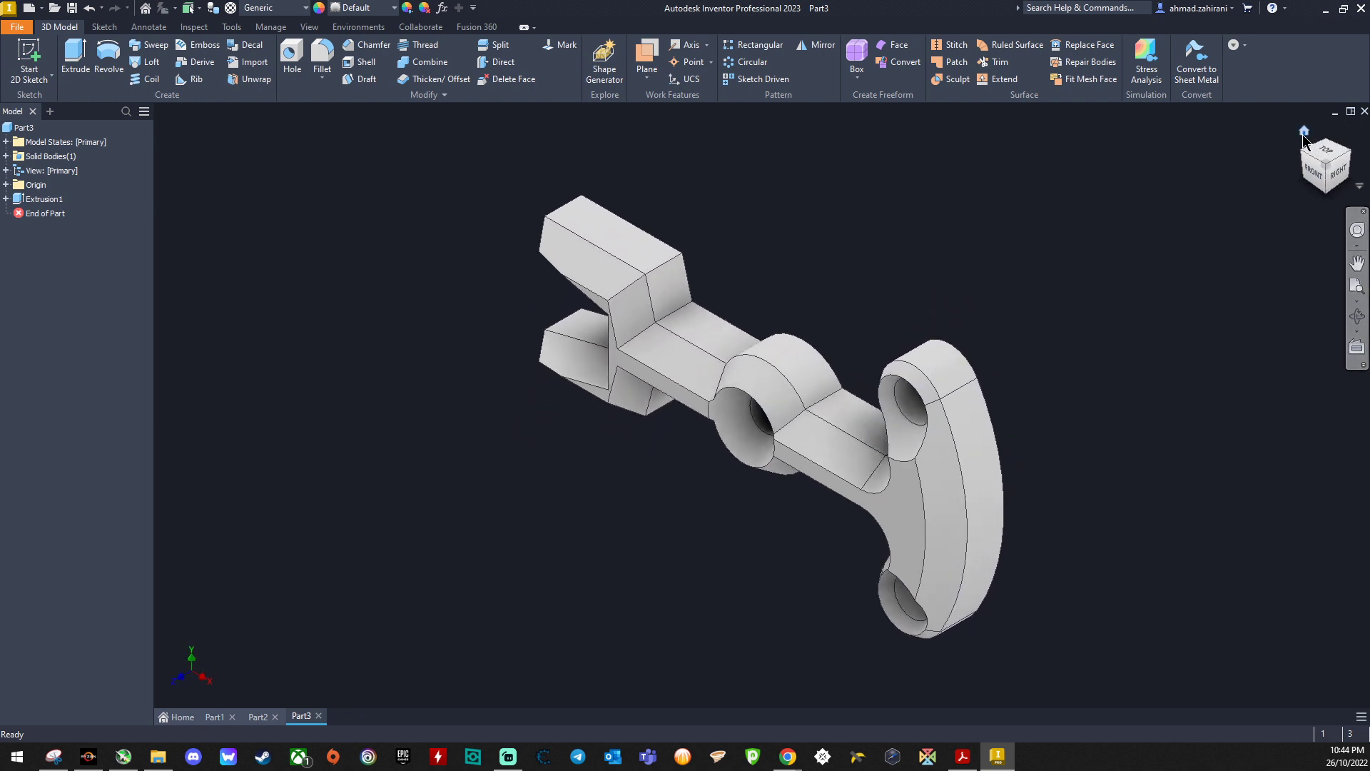
{"action": "left_click", "coordinate": [1311, 177]}
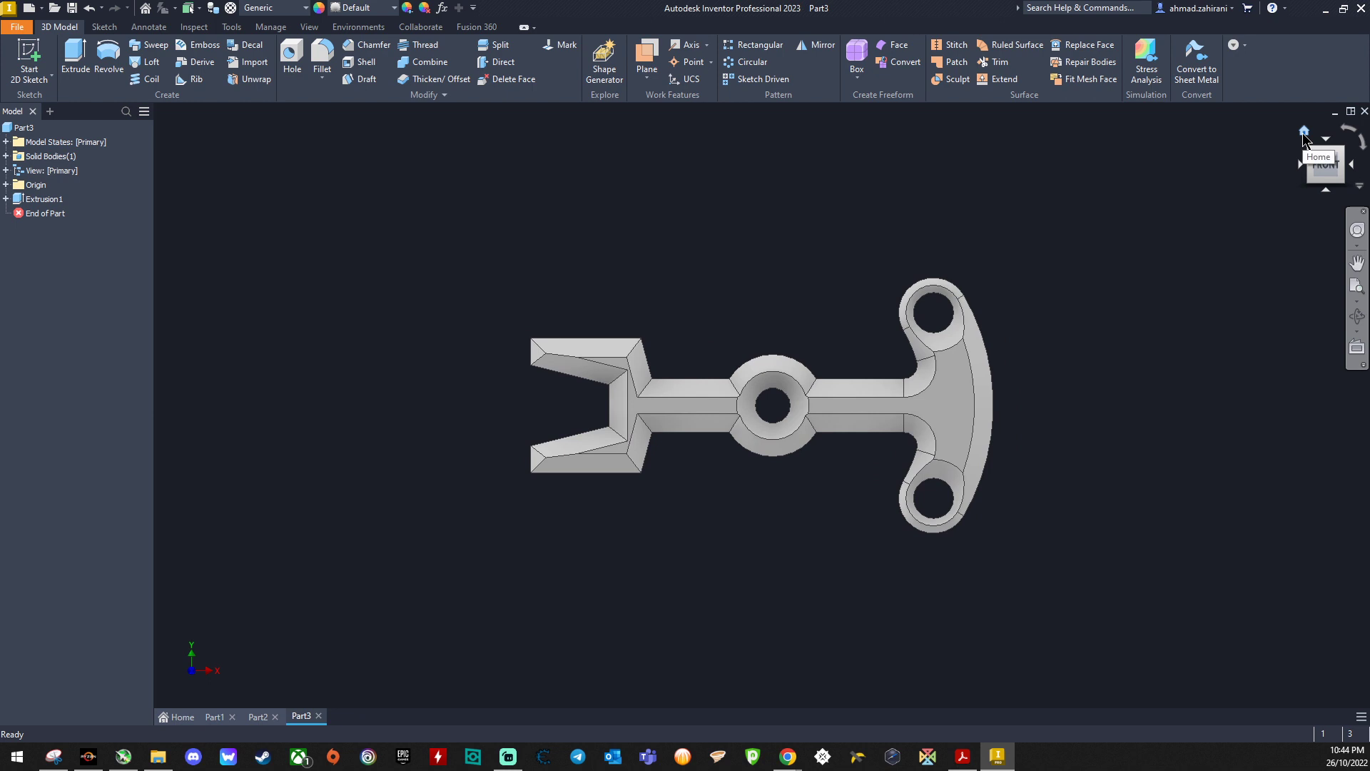
{"action": "left_click", "coordinate": [1303, 133]}
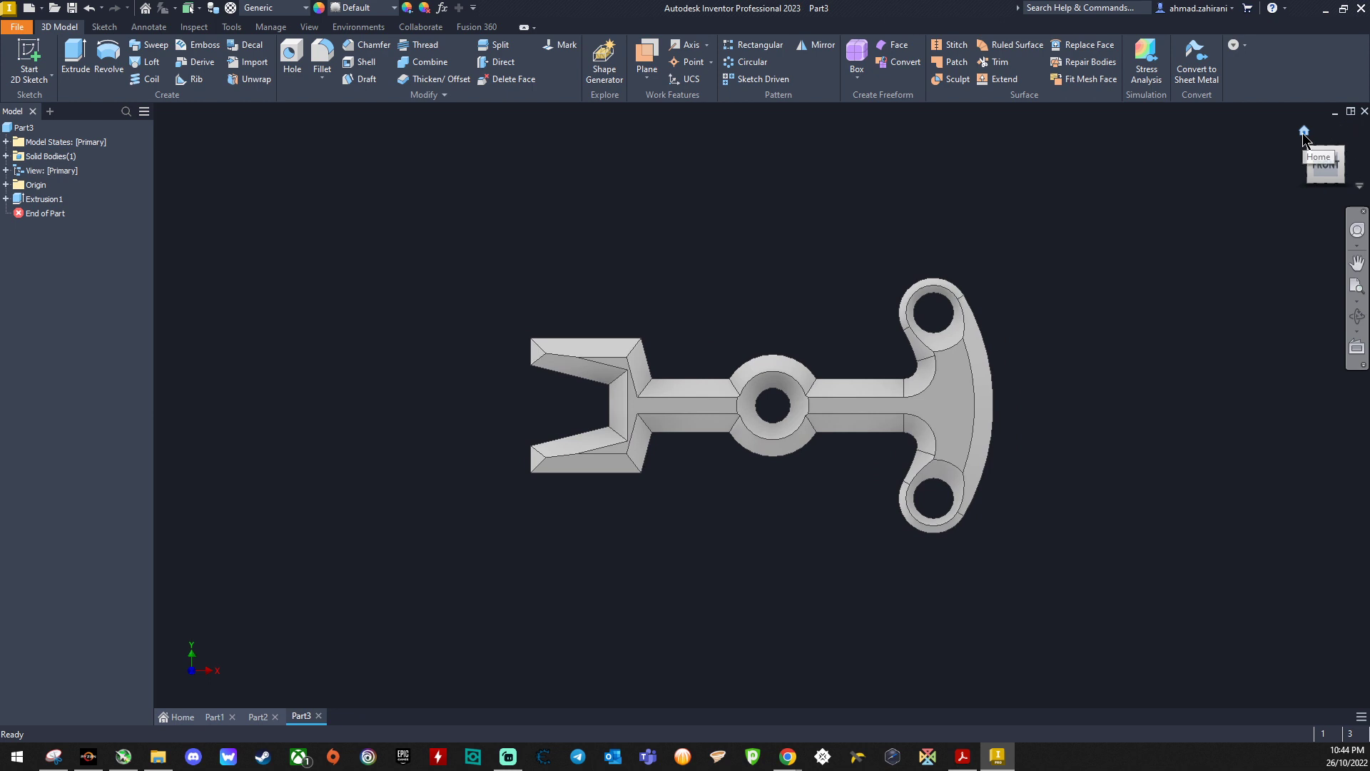
{"action": "left_click", "coordinate": [1315, 171]}
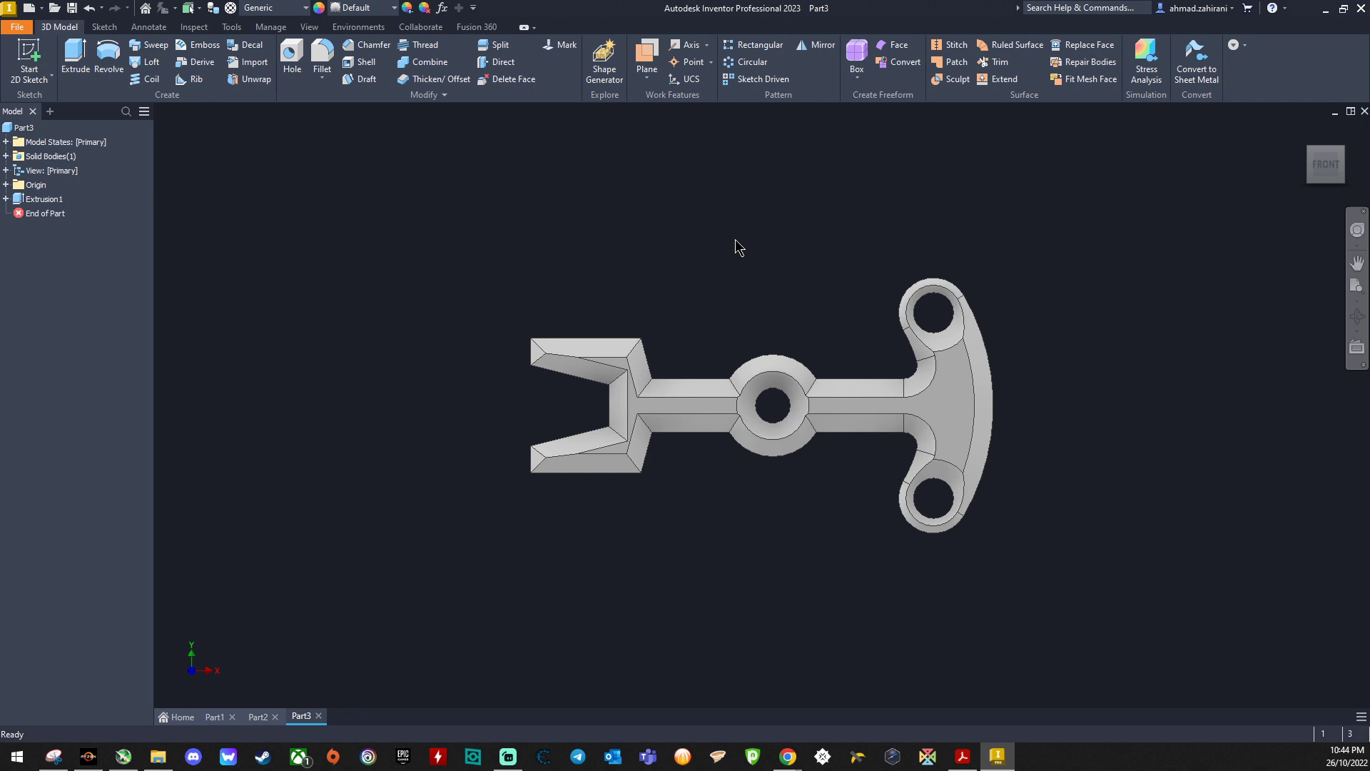
{"action": "left_click", "coordinate": [1305, 133]}
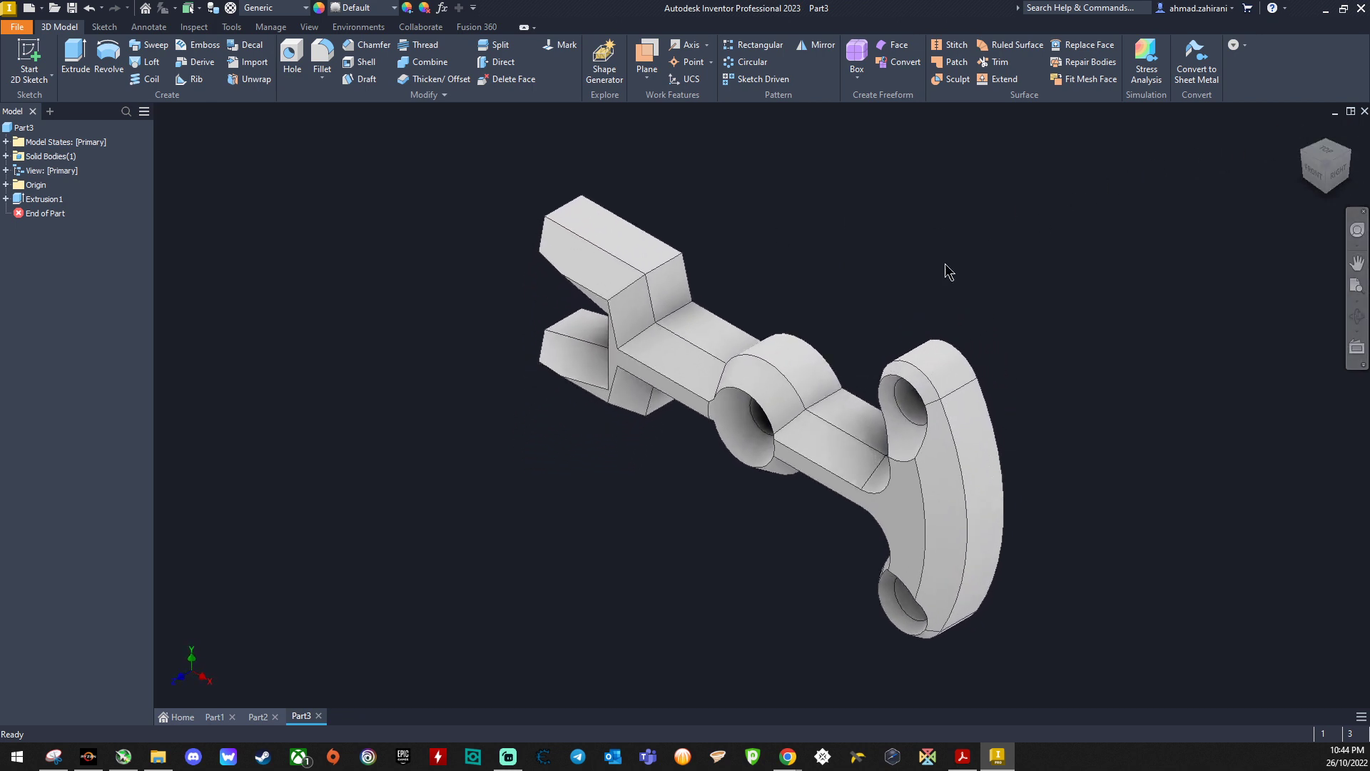